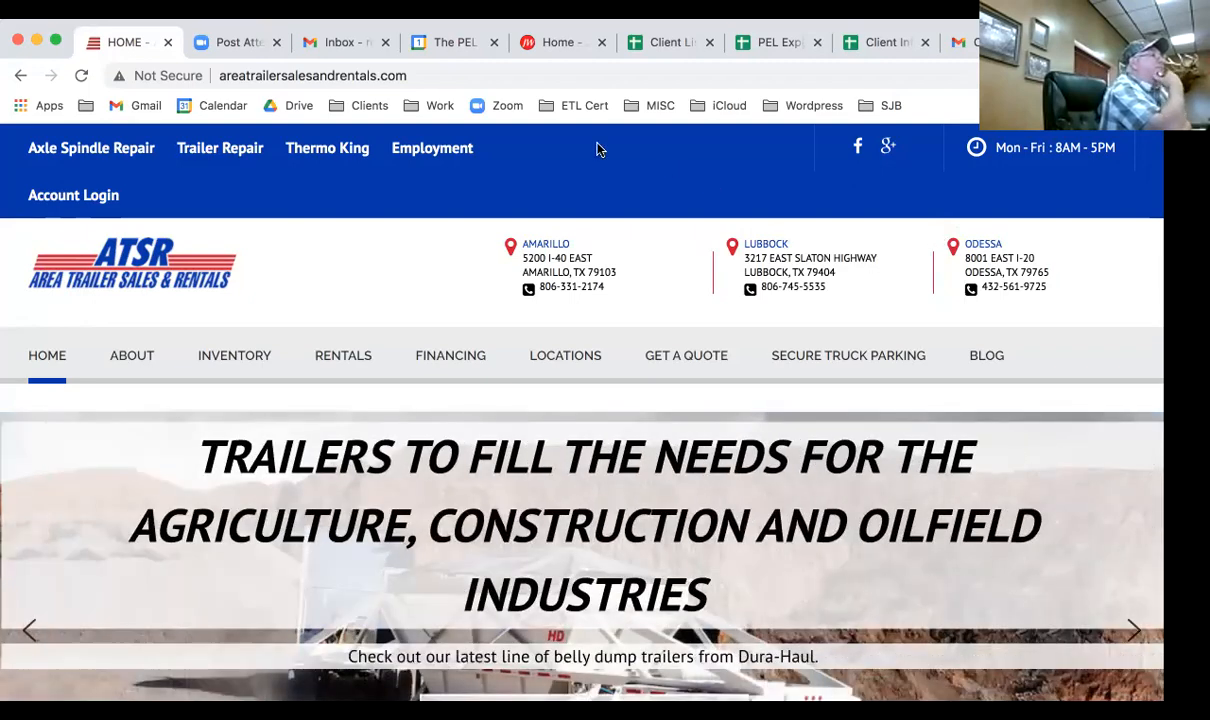
Switch to the Gmail inbox, open the no-subject email with the IMG-2993.JPG attachment, and start saving its paw print image.
{"action": "left_click", "coordinate": [344, 42]}
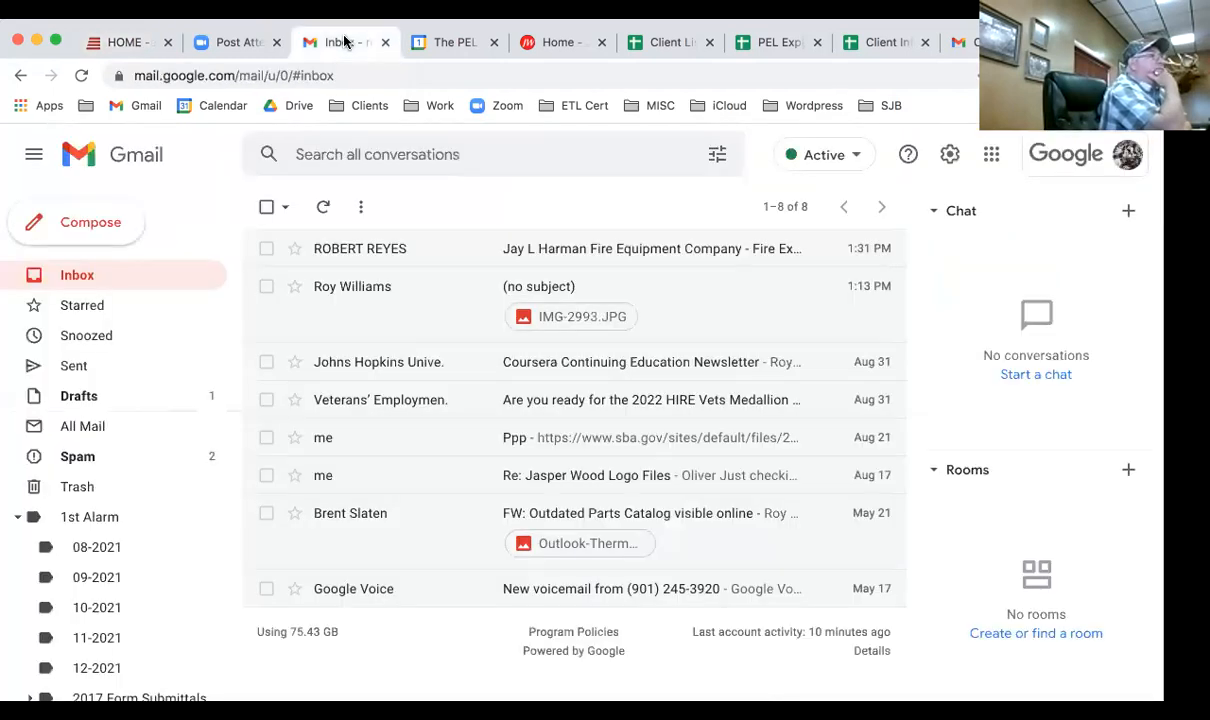
{"action": "left_click", "coordinate": [552, 286]}
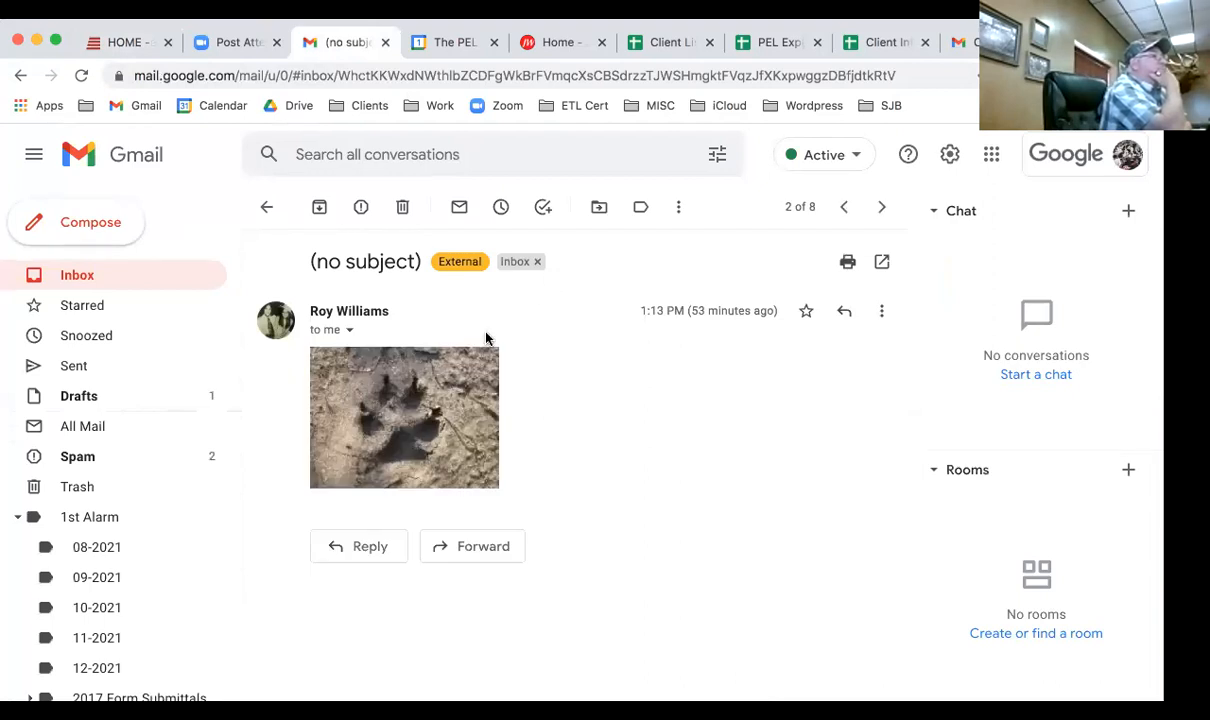
{"action": "right_click", "coordinate": [404, 430]}
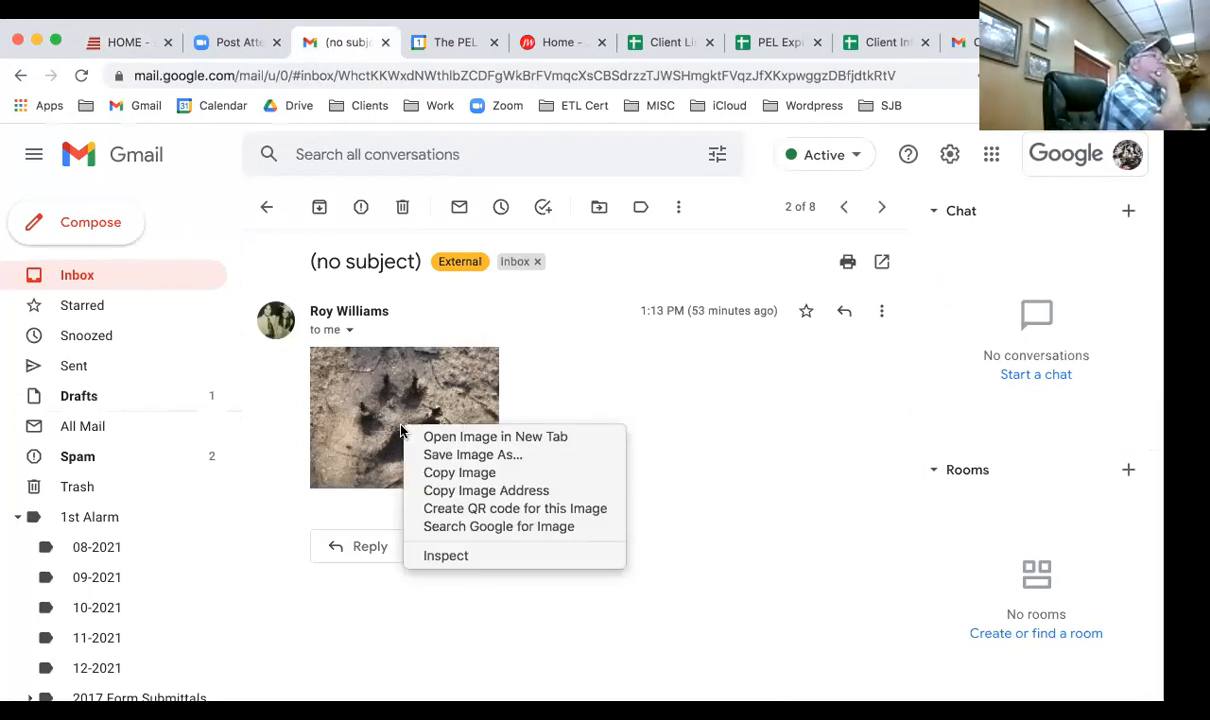
{"action": "left_click", "coordinate": [451, 457]}
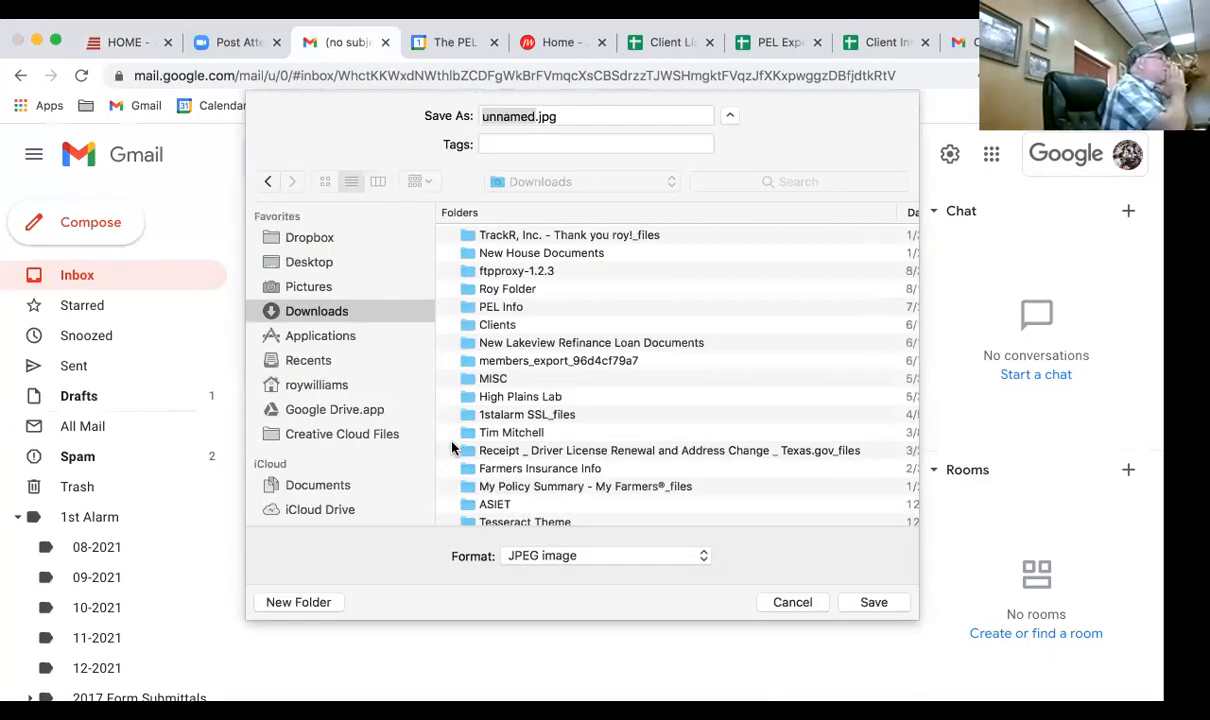
Save the image to the Desktop under the file name "Florida Courgar.jpg".
{"action": "left_click", "coordinate": [309, 263]}
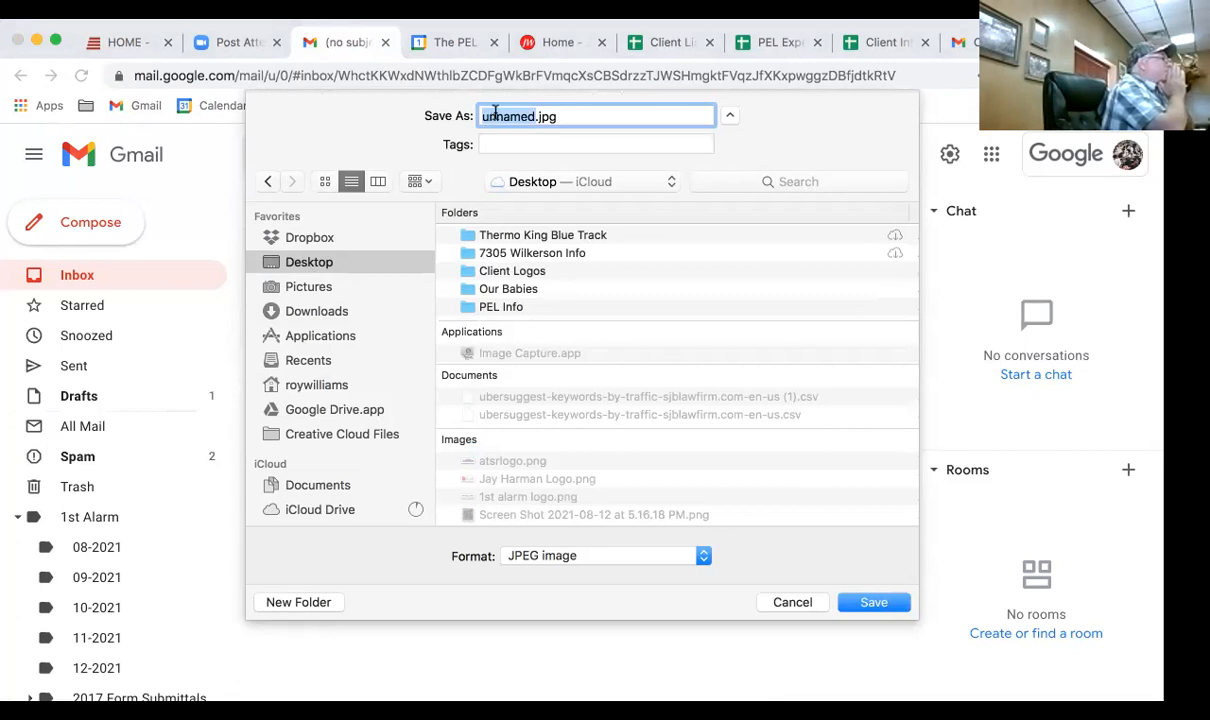
{"action": "type", "text": "Fo"}
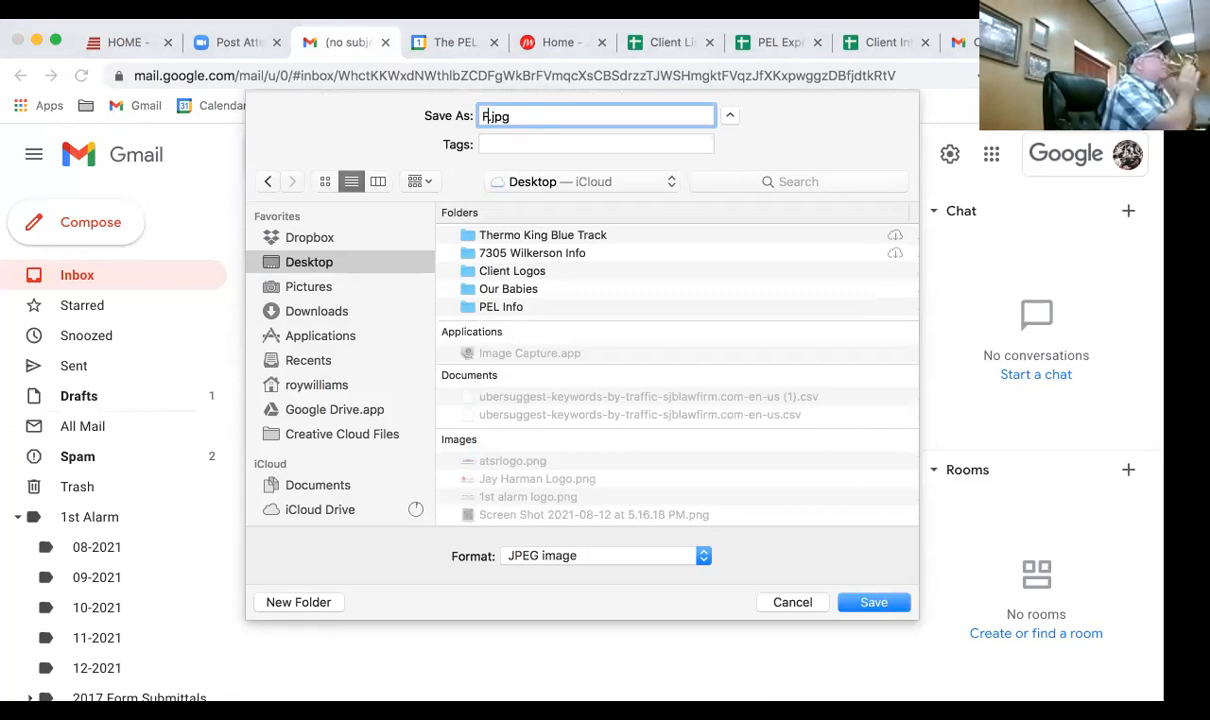
{"action": "key", "text": "BackSpace"}
{"action": "type", "text": "lor"}
{"action": "type", "text": "ida "}
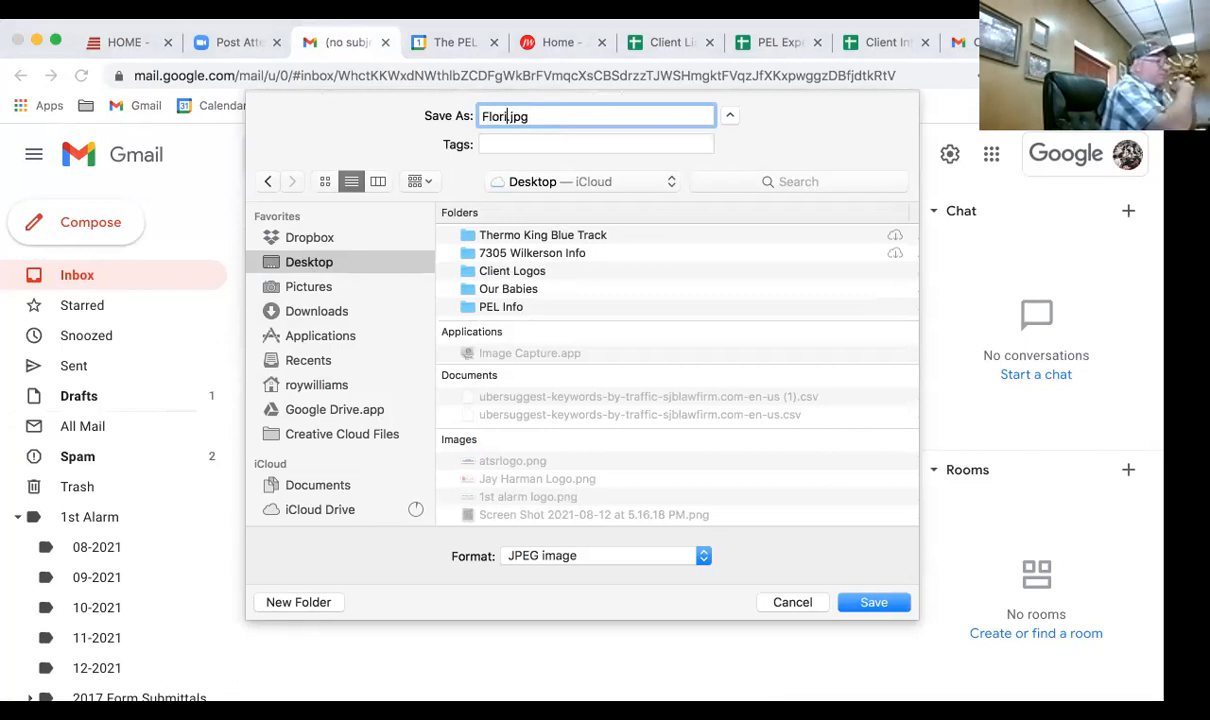
{"action": "type", "text": "Cour"}
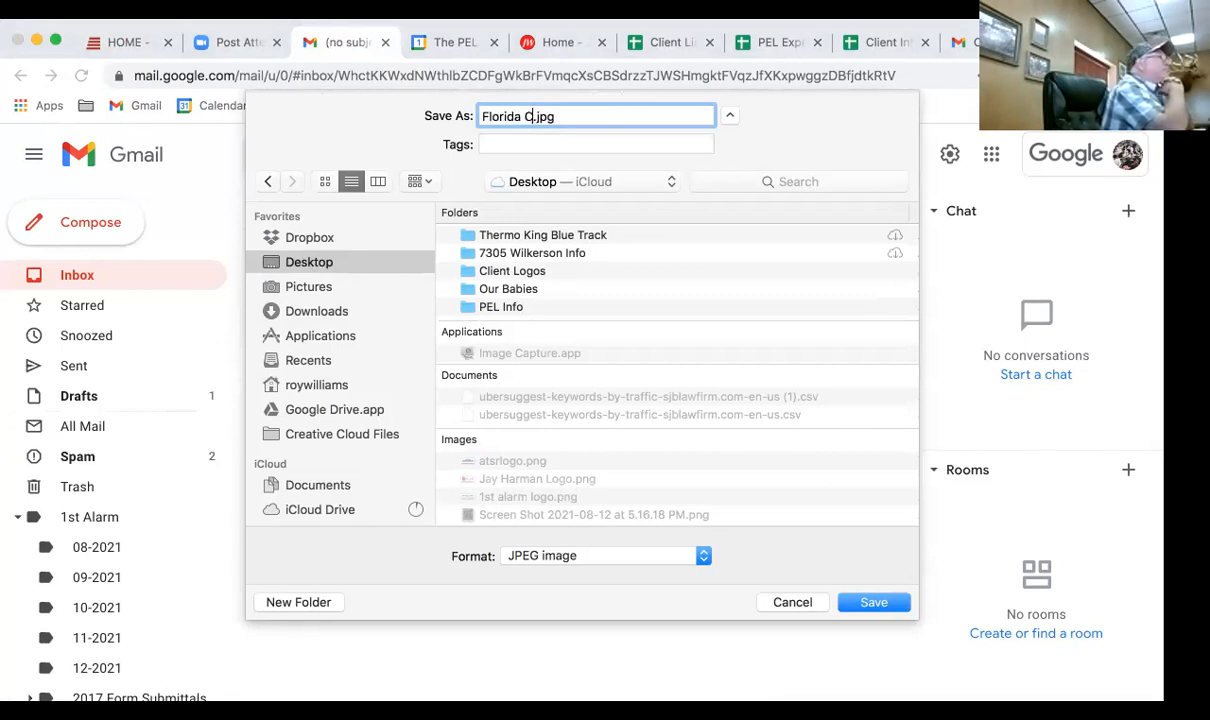
{"action": "type", "text": "gar"}
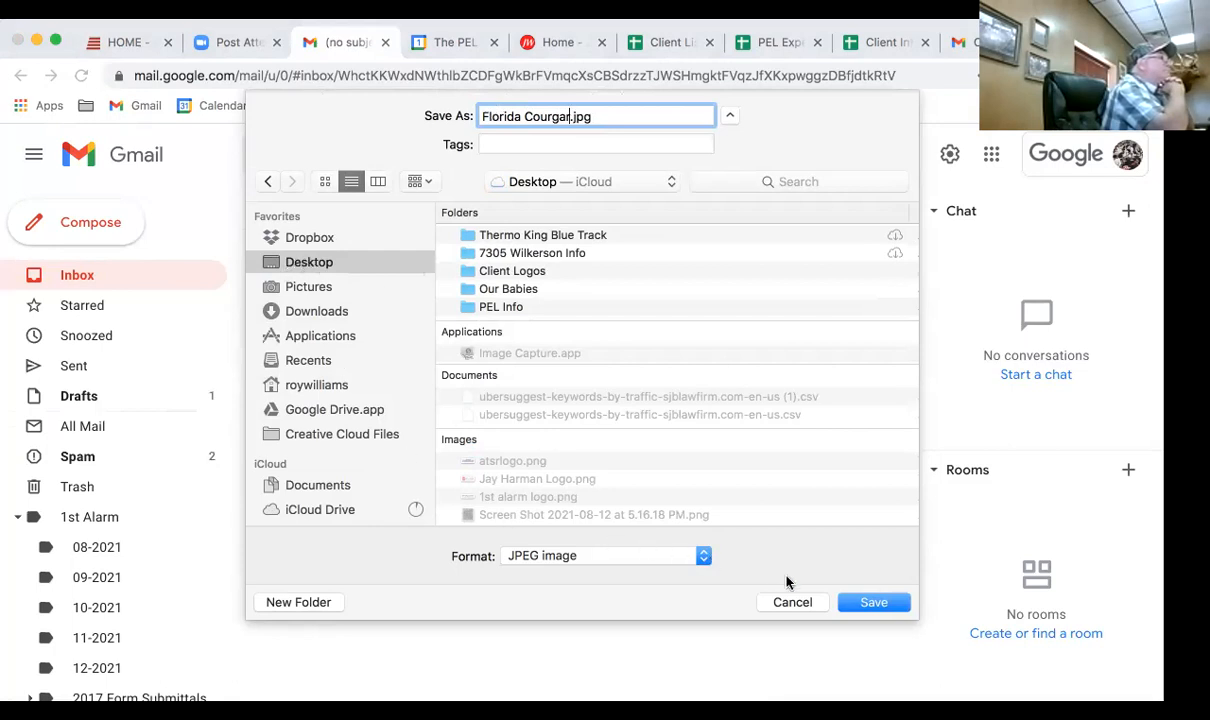
{"action": "left_click", "coordinate": [857, 603]}
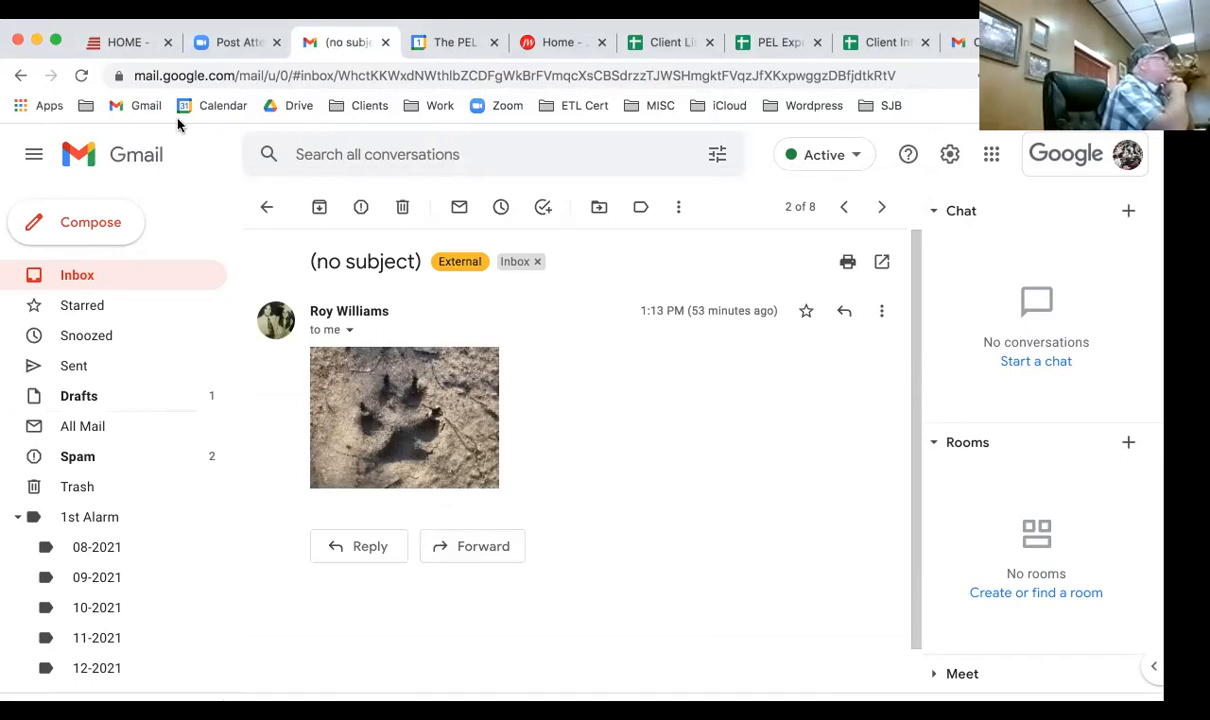
Switch back to the Area Trailer Sales and Rentals website, view its Inventory page, and return to the home page.
{"action": "mouse_move", "coordinate": [131, 45]}
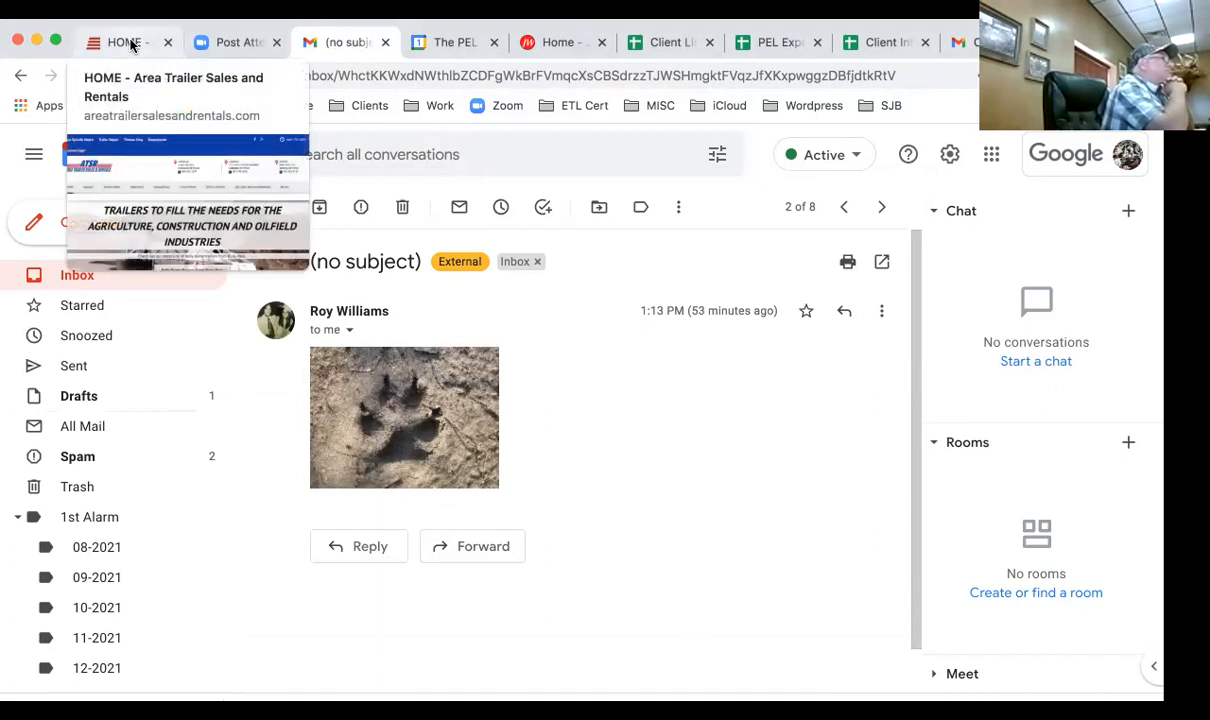
{"action": "left_click", "coordinate": [131, 42]}
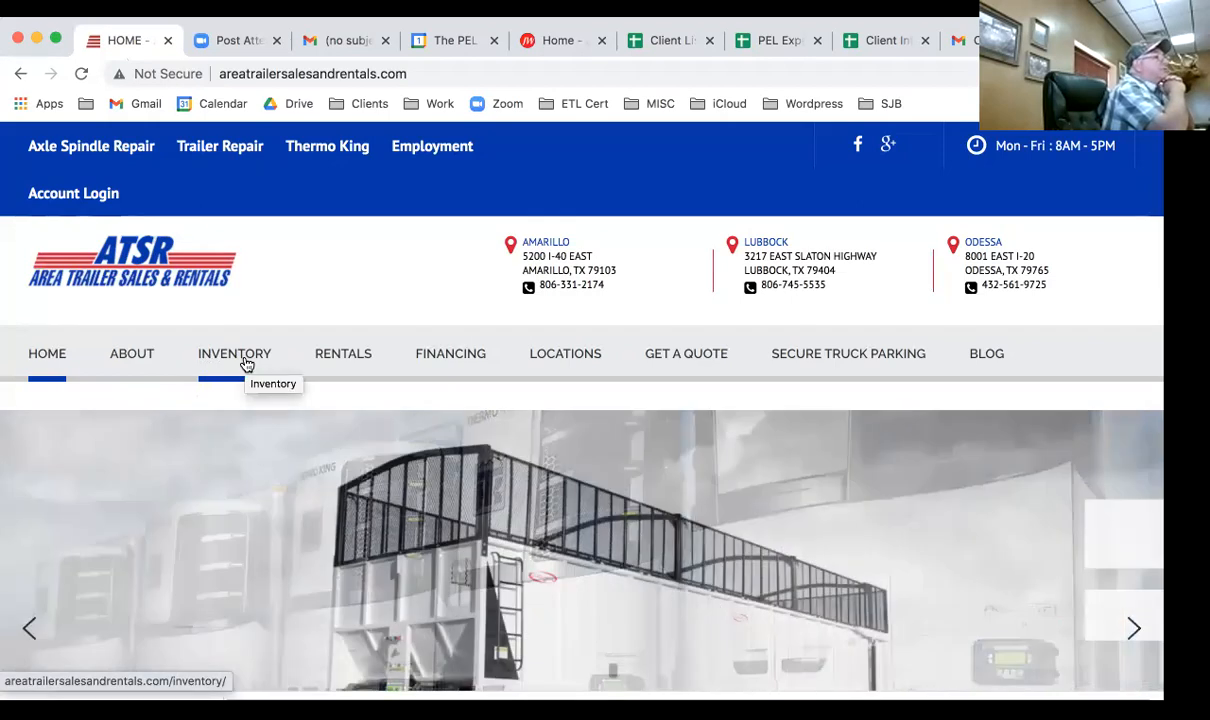
{"action": "left_click", "coordinate": [247, 364]}
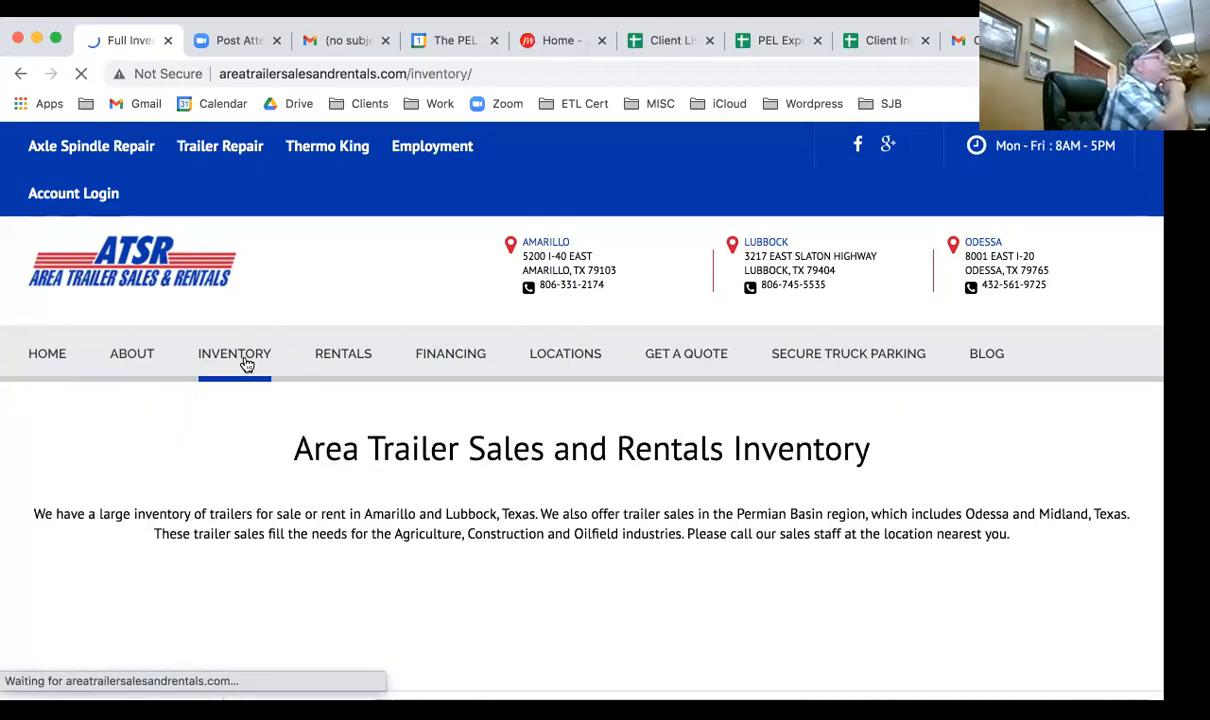
{"action": "left_click", "coordinate": [44, 358]}
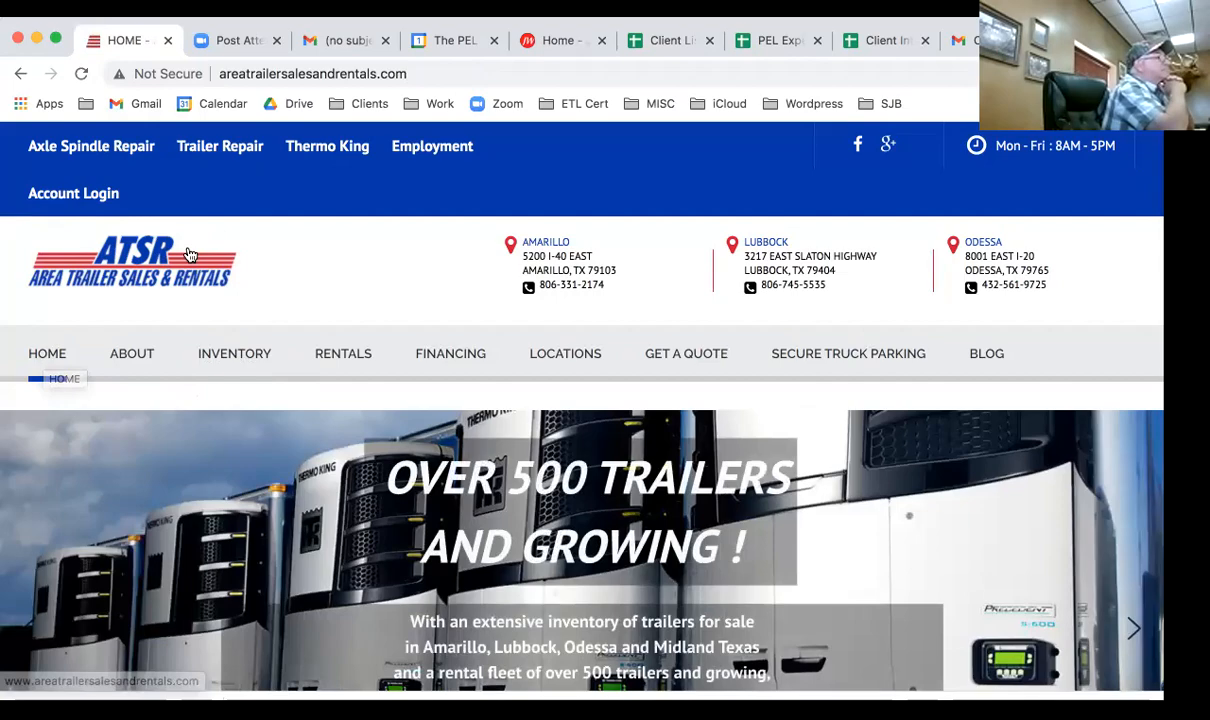
Open the WordPress login page through the Login link in the website's footer.
{"action": "scroll", "coordinate": [367, 455], "scroll_direction": "down", "scroll_amount": 10}
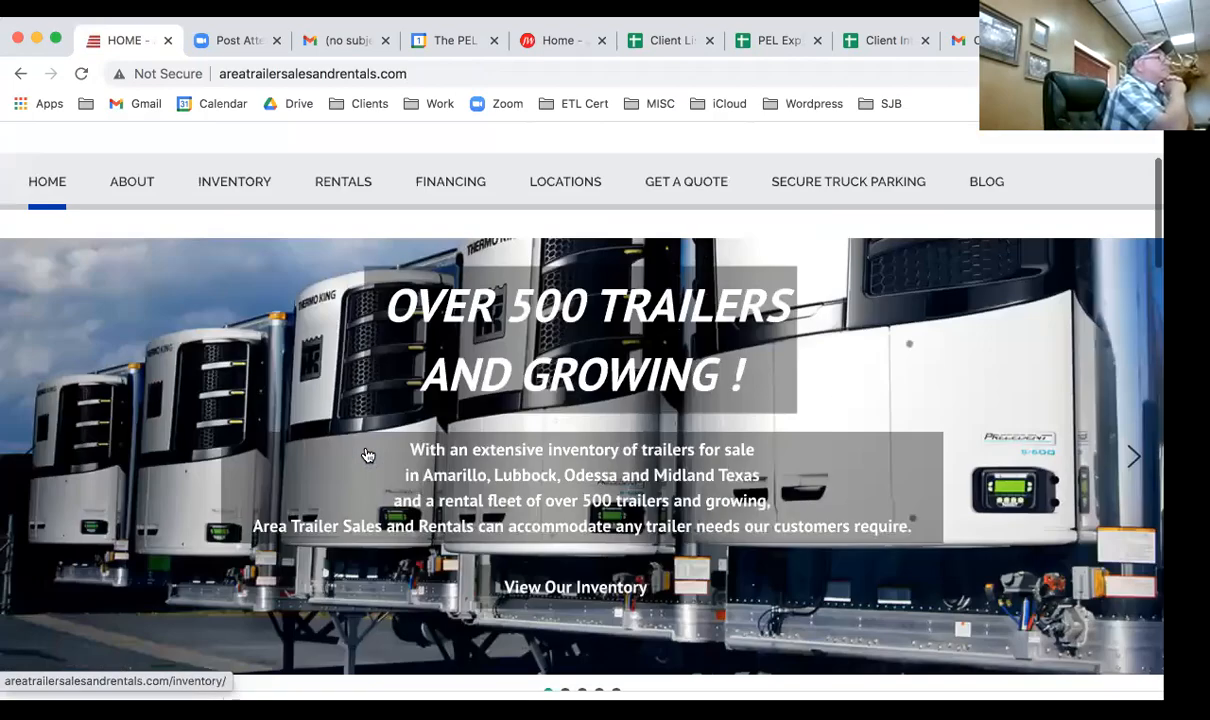
{"action": "scroll", "coordinate": [365, 454], "scroll_direction": "down", "scroll_amount": 10}
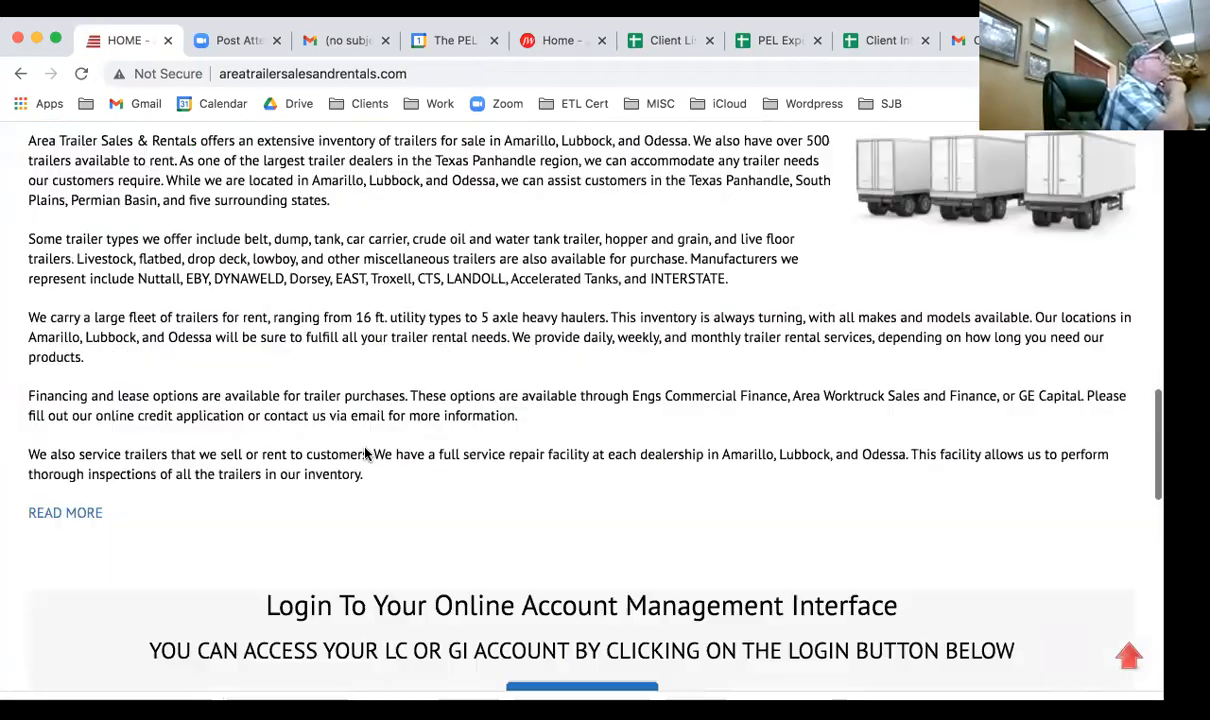
{"action": "scroll", "coordinate": [367, 455], "scroll_direction": "down", "scroll_amount": 4}
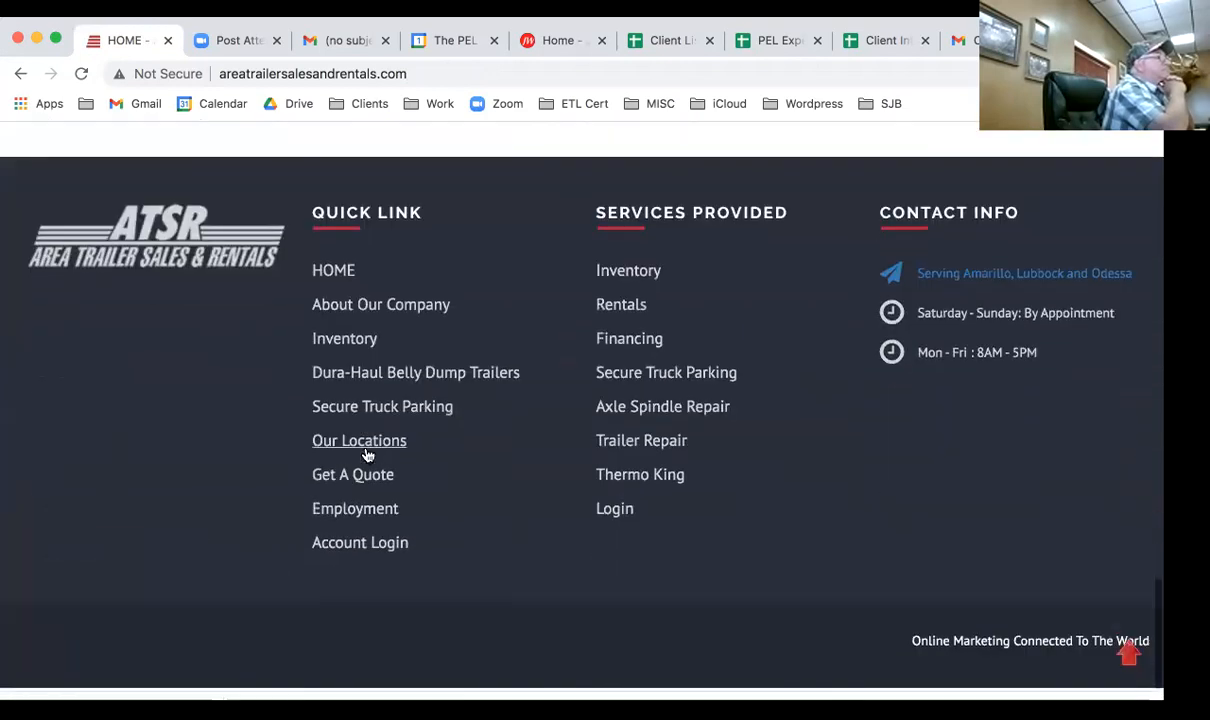
{"action": "left_click", "coordinate": [613, 514]}
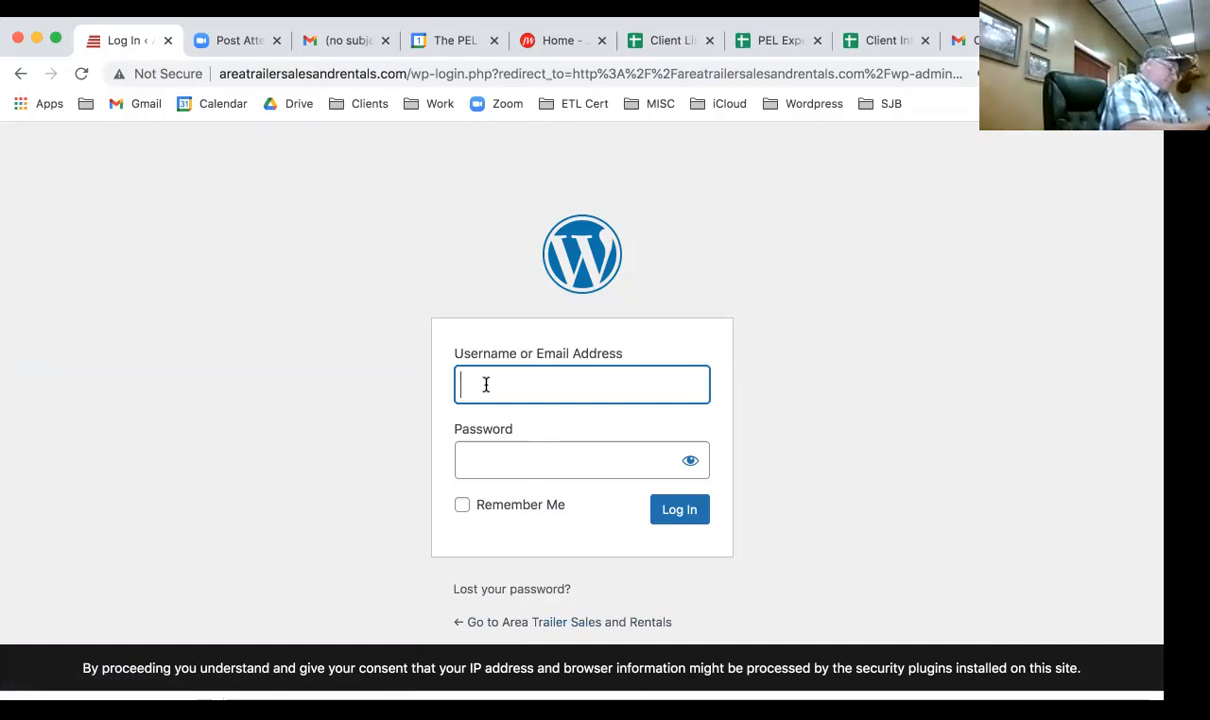
Log in to WordPress with the account username and password, enabling Remember Me.
{"action": "type", "text": "roy"}
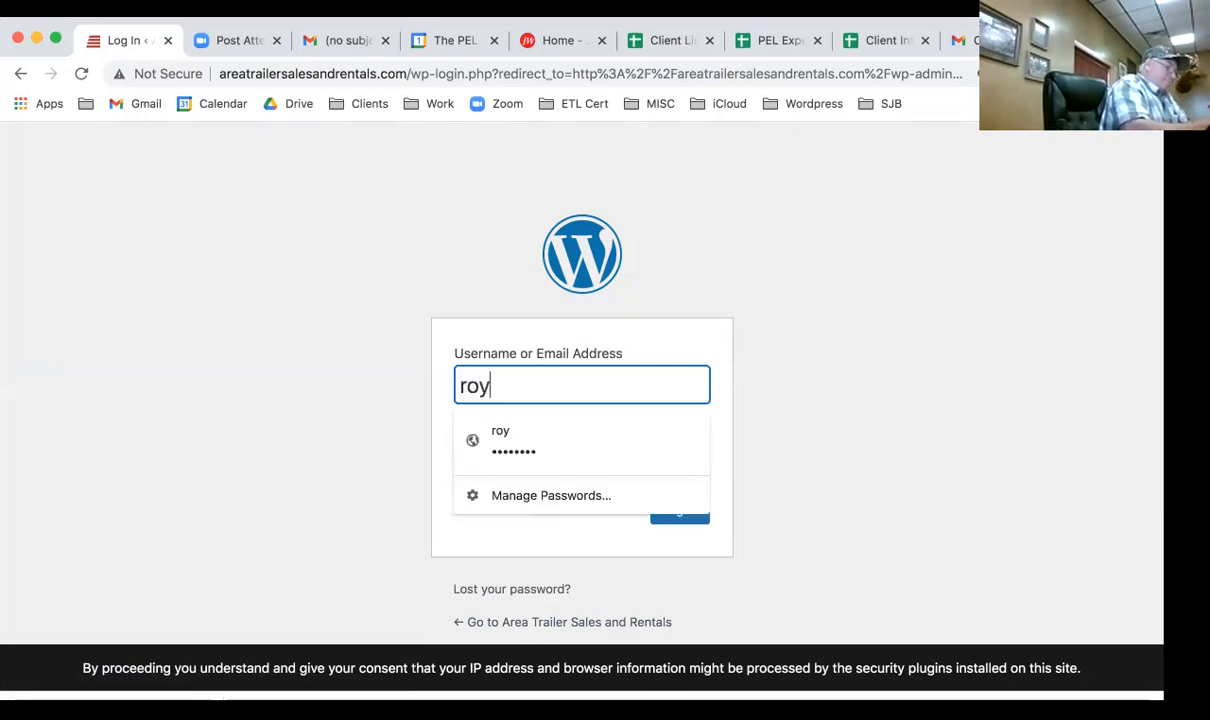
{"action": "left_click", "coordinate": [529, 532]}
{"action": "left_click", "coordinate": [495, 463]}
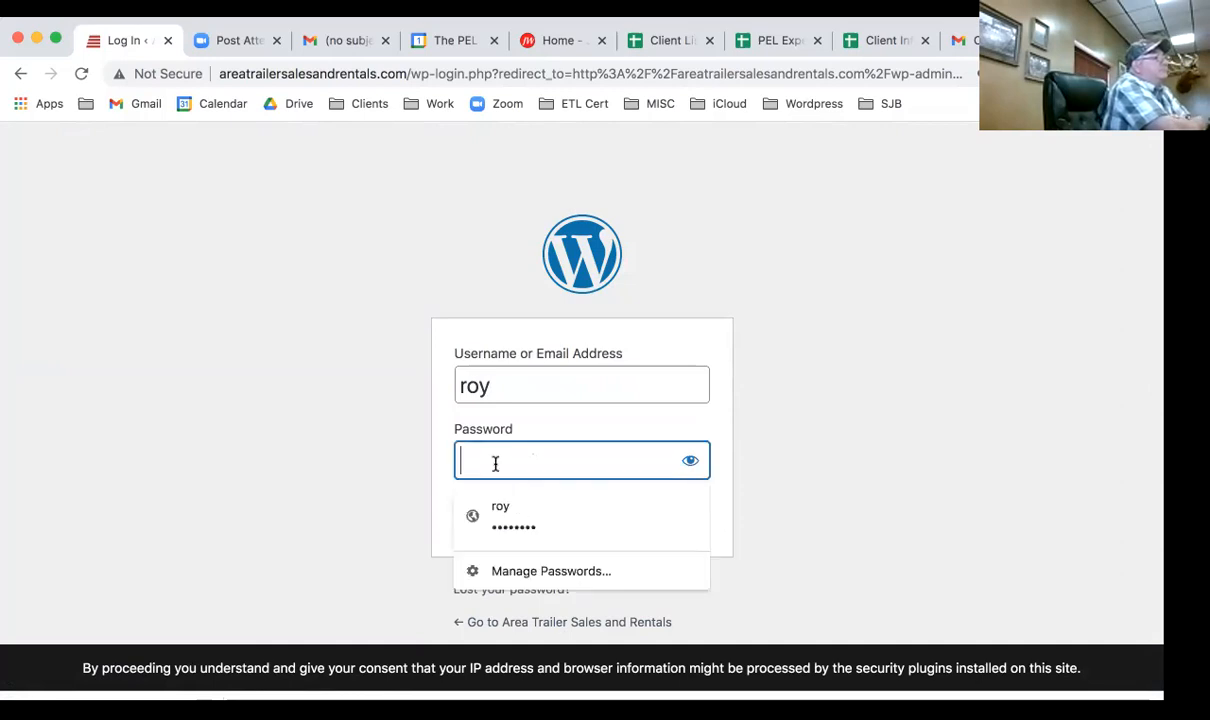
{"action": "type", "text": "••••••"}
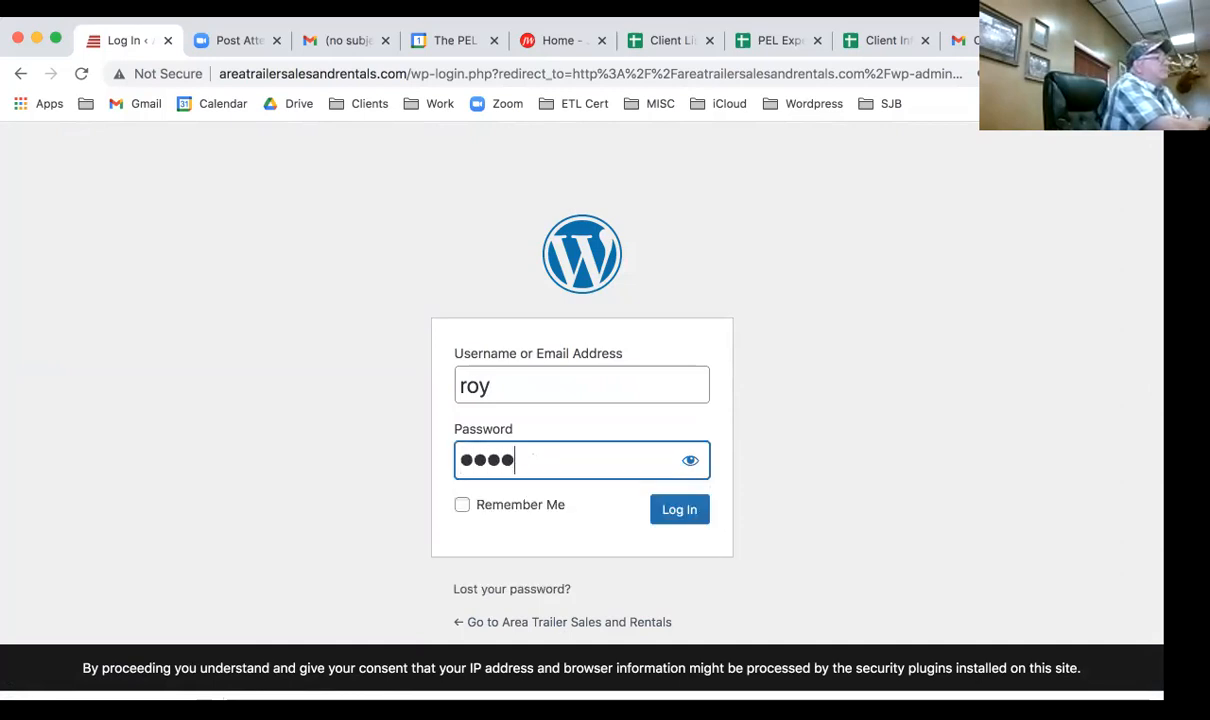
{"action": "type", "text": "••"}
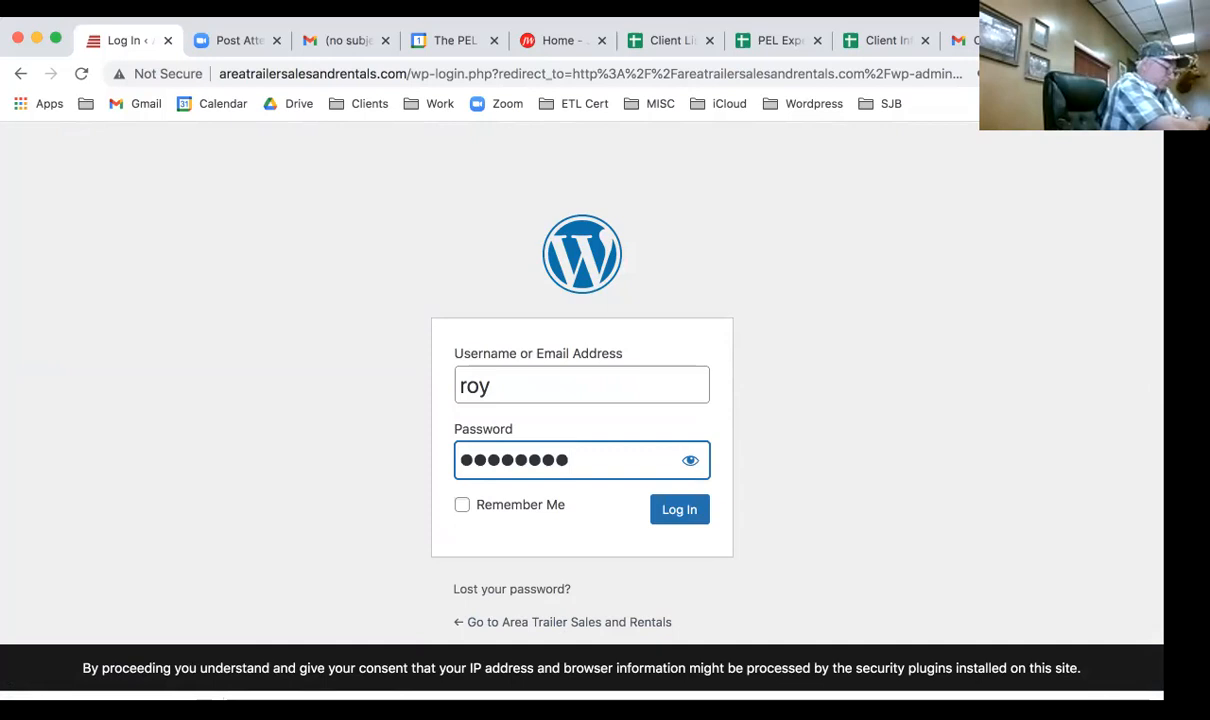
{"action": "left_click", "coordinate": [461, 505]}
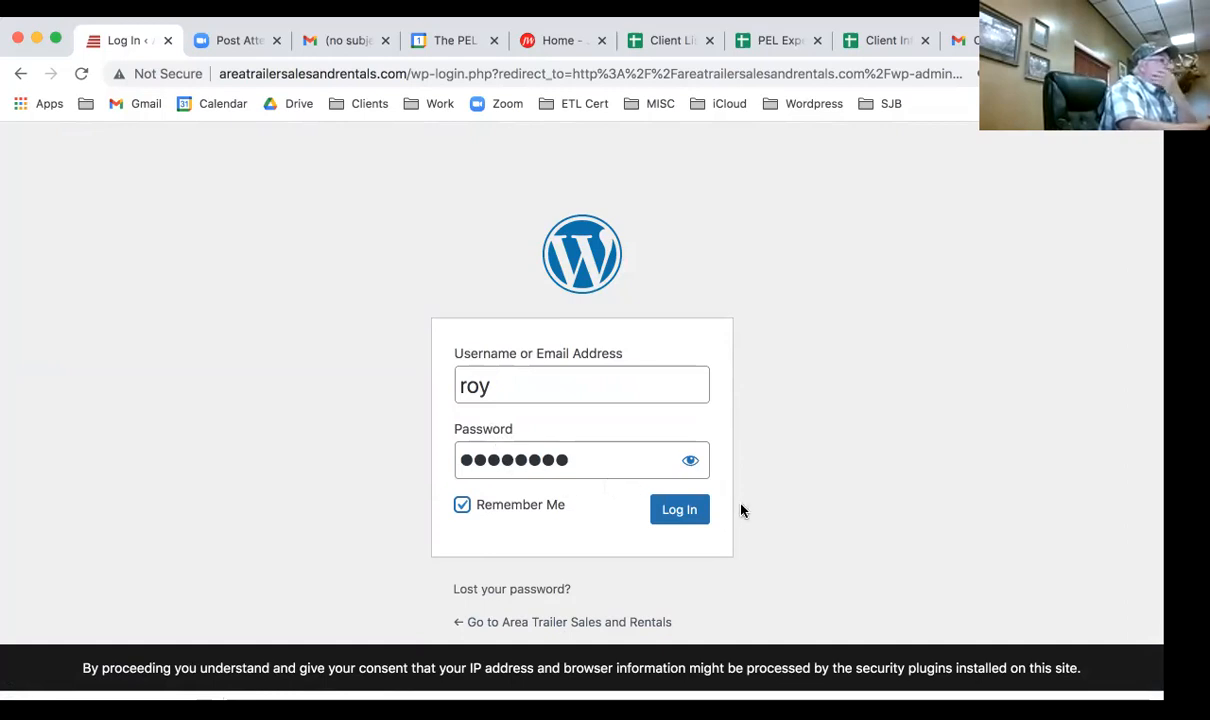
{"action": "left_click", "coordinate": [670, 516]}
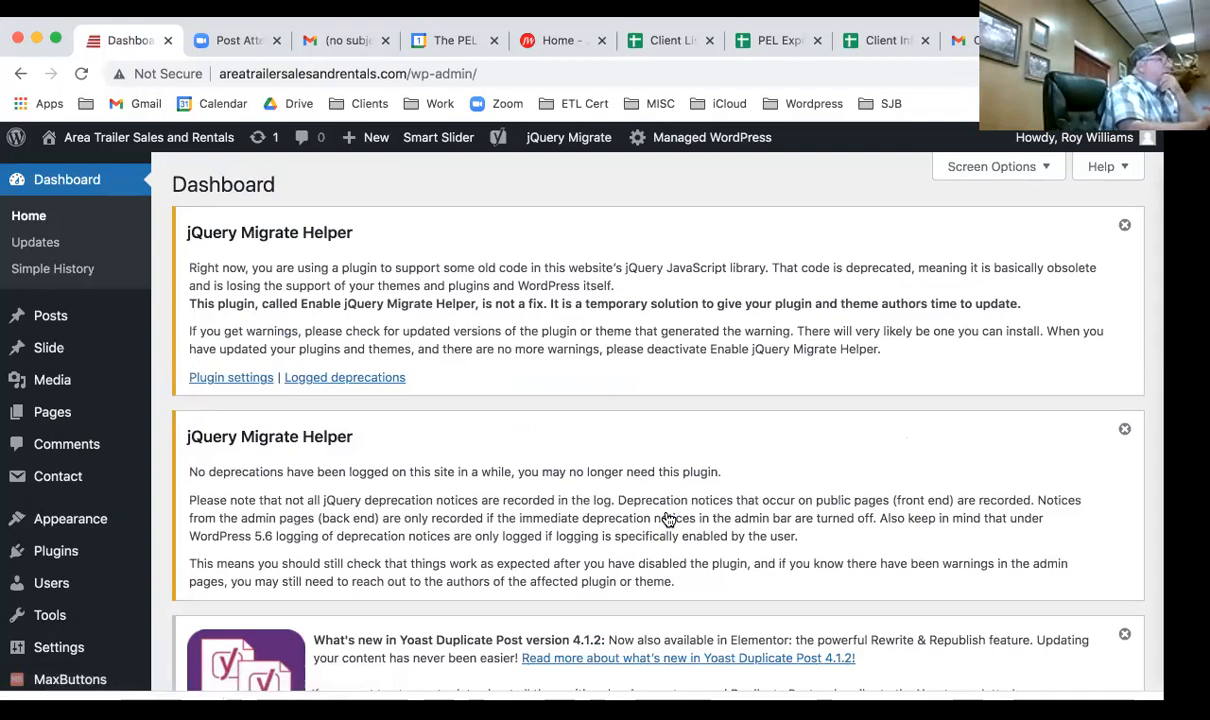
Visit the live site from the WordPress dashboard and reload its home page to bring up the admin toolbar.
{"action": "mouse_move", "coordinate": [105, 140]}
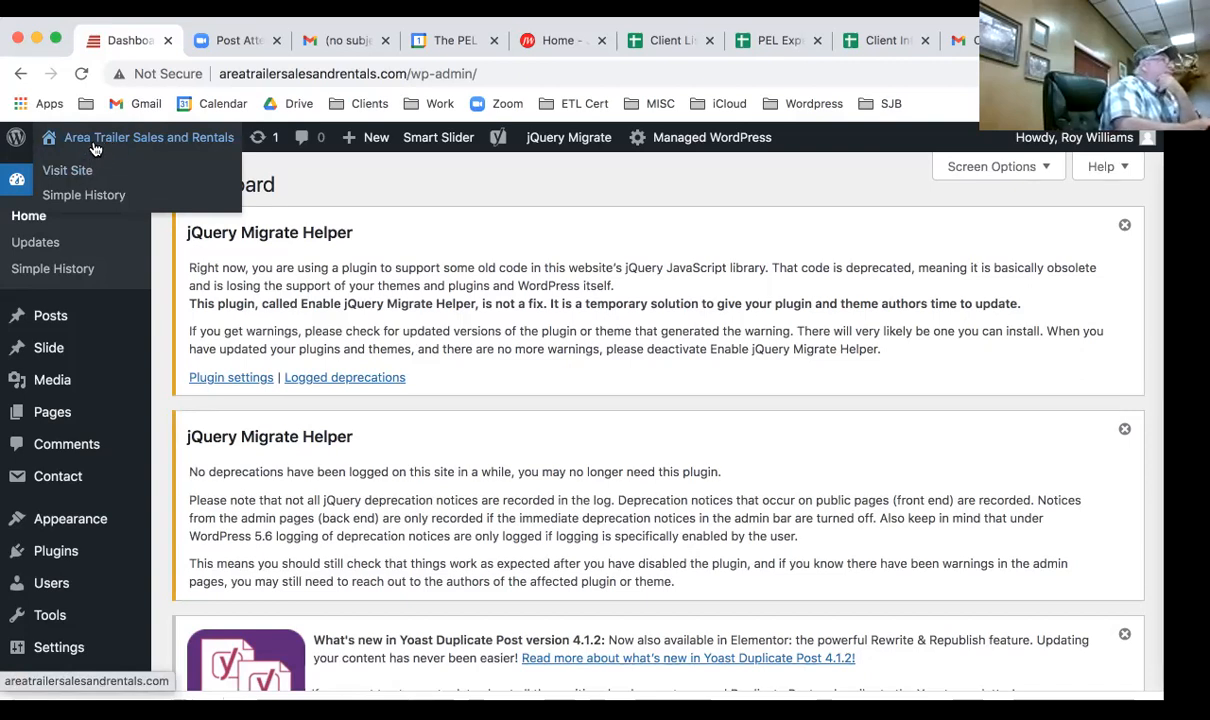
{"action": "left_click", "coordinate": [98, 143]}
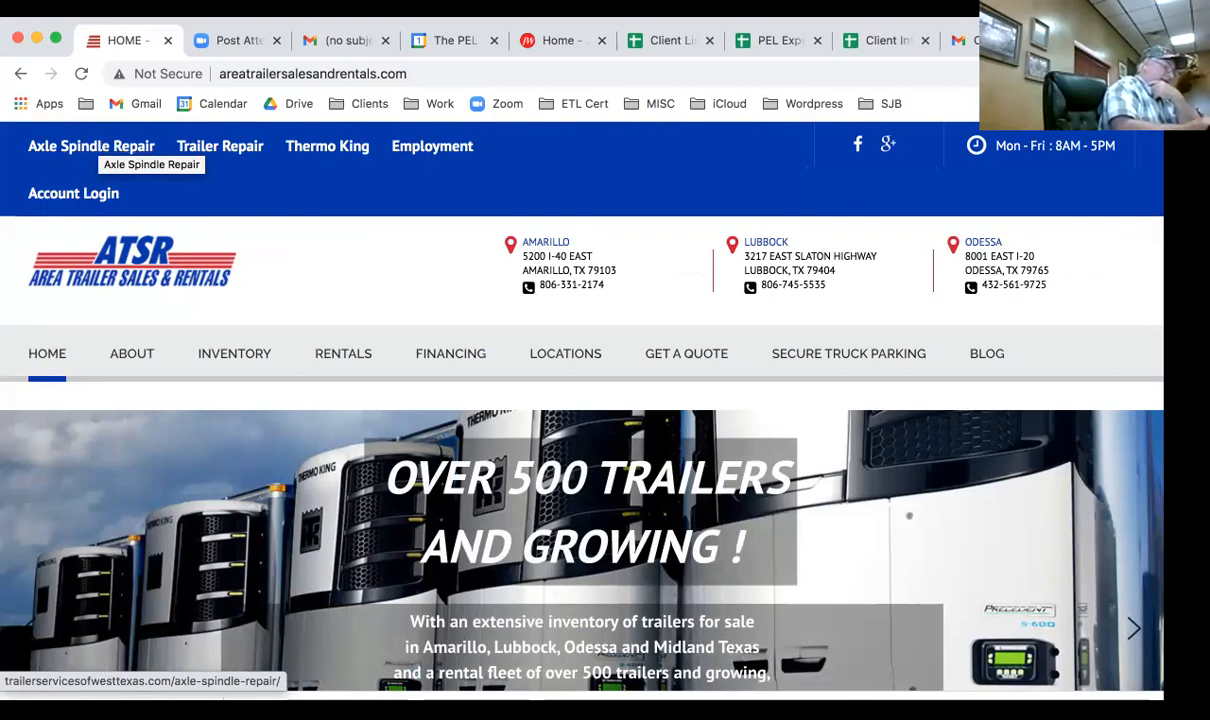
{"action": "left_click", "coordinate": [82, 74]}
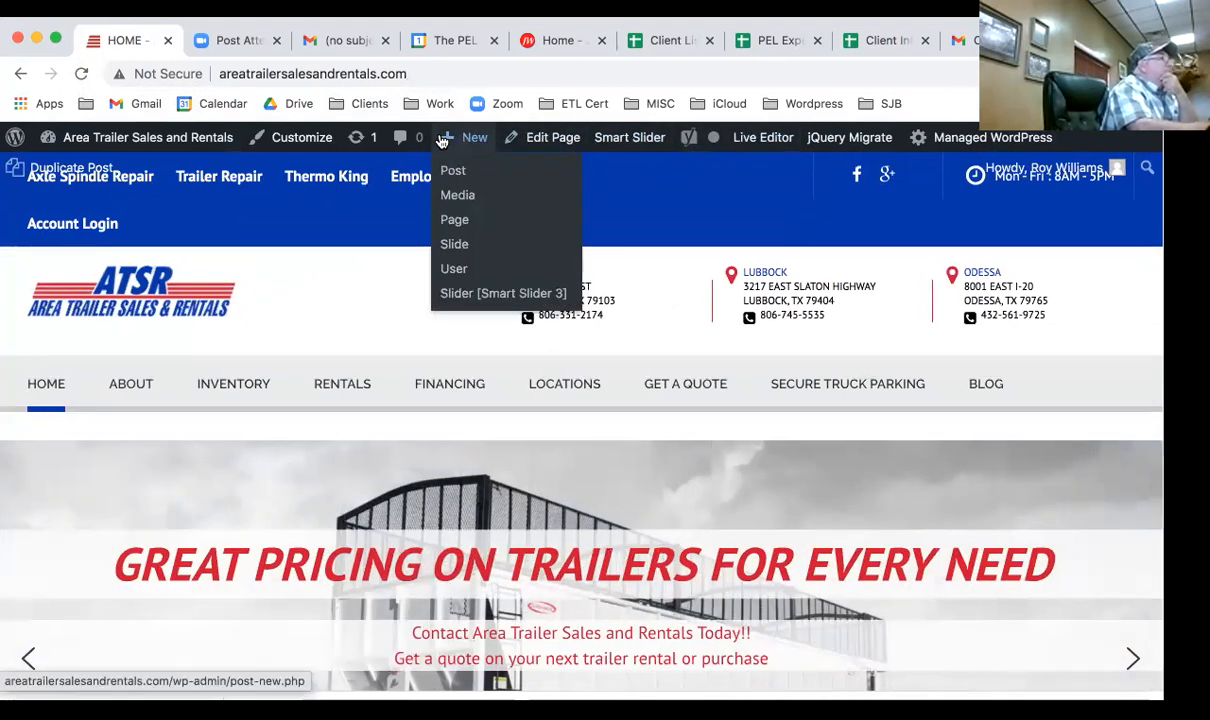
Open the site's Inventory page, then change its address to areatrailersalesandrentals.com/inventory-new/ and load that page.
{"action": "left_click", "coordinate": [233, 388]}
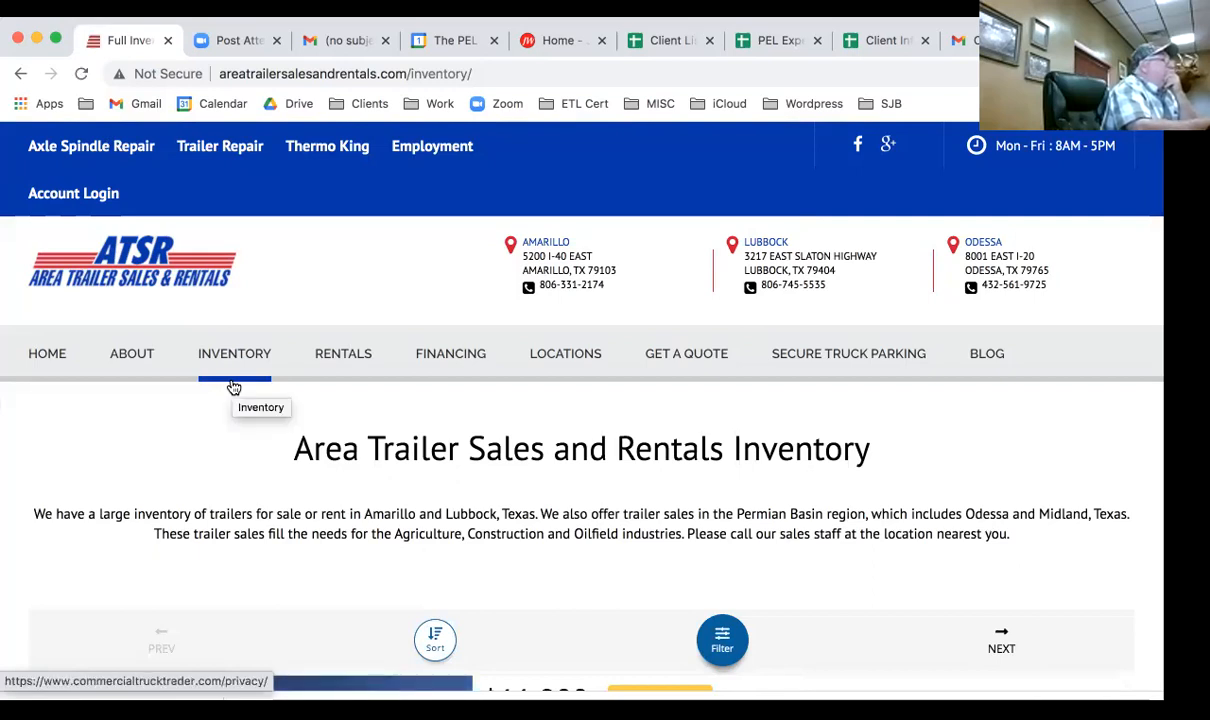
{"action": "left_click", "coordinate": [467, 74]}
{"action": "left_click", "coordinate": [467, 74]}
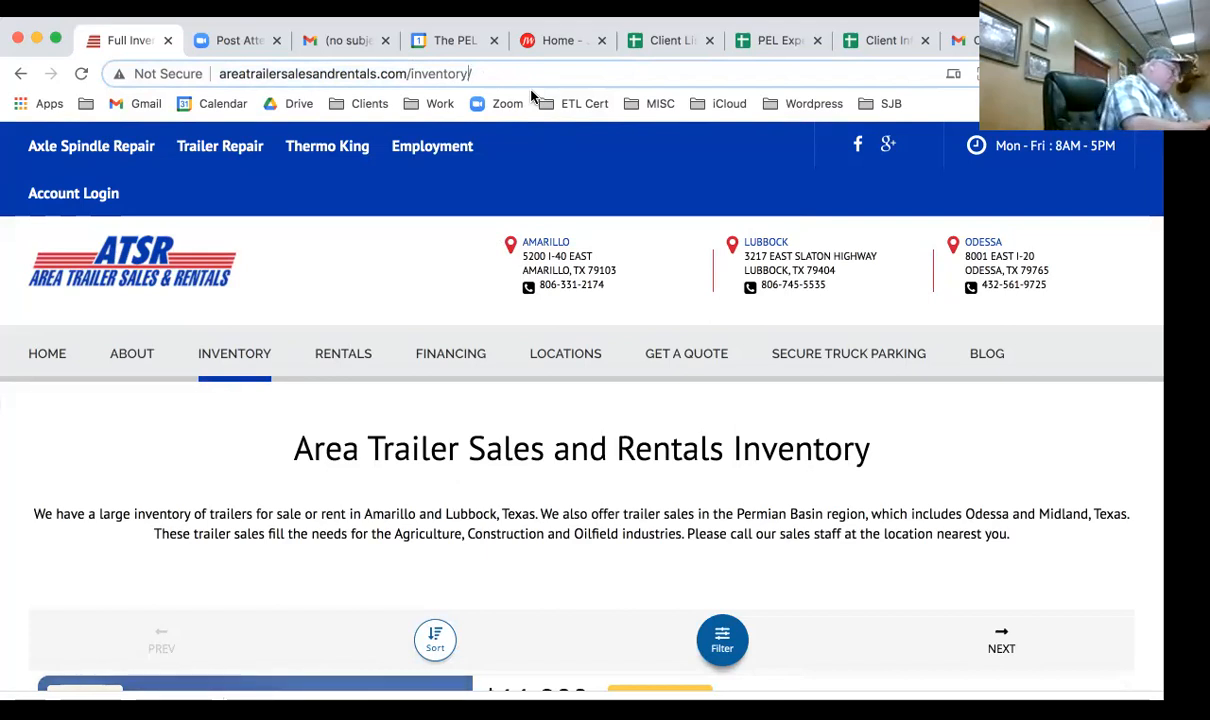
{"action": "key", "text": "Left"}
{"action": "type", "text": "-ne"}
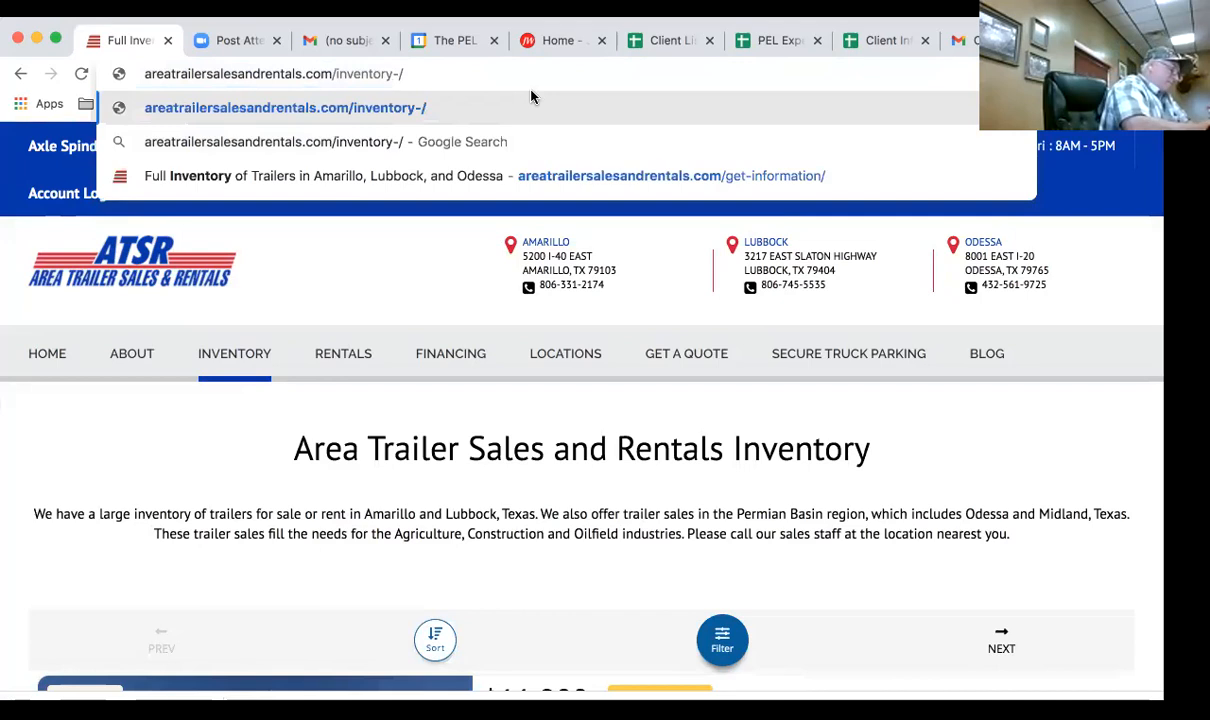
{"action": "type", "text": "w"}
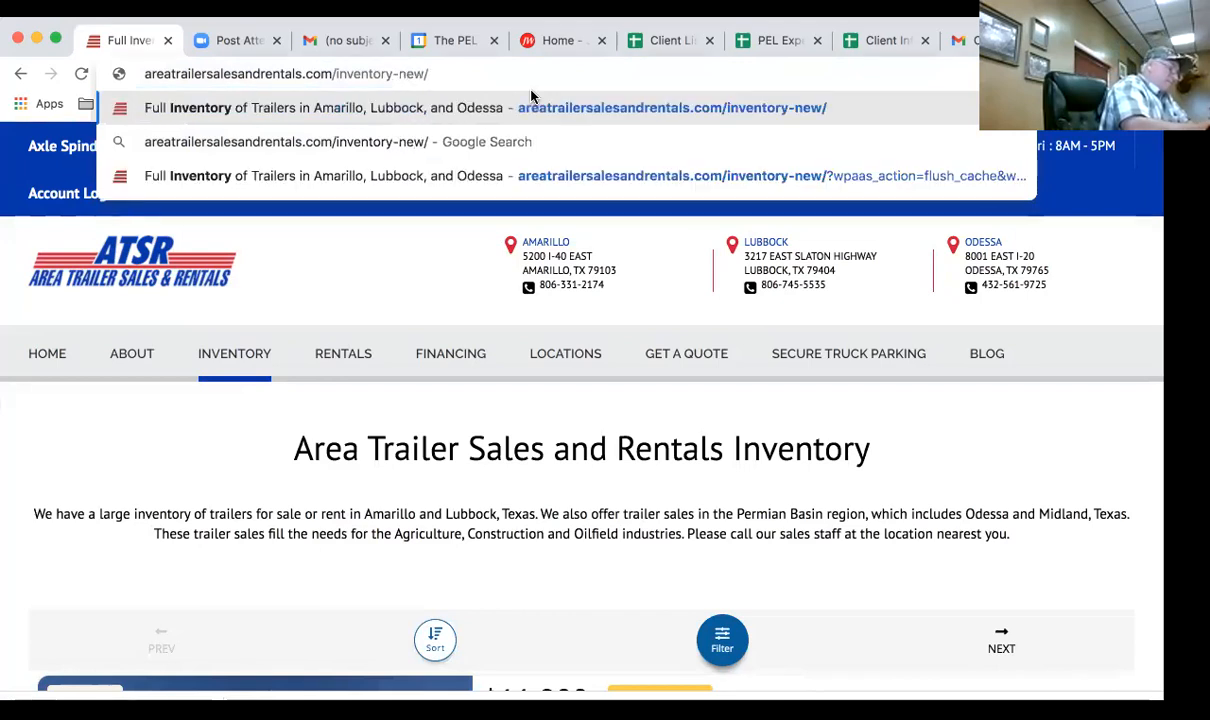
{"action": "key", "text": "Return"}
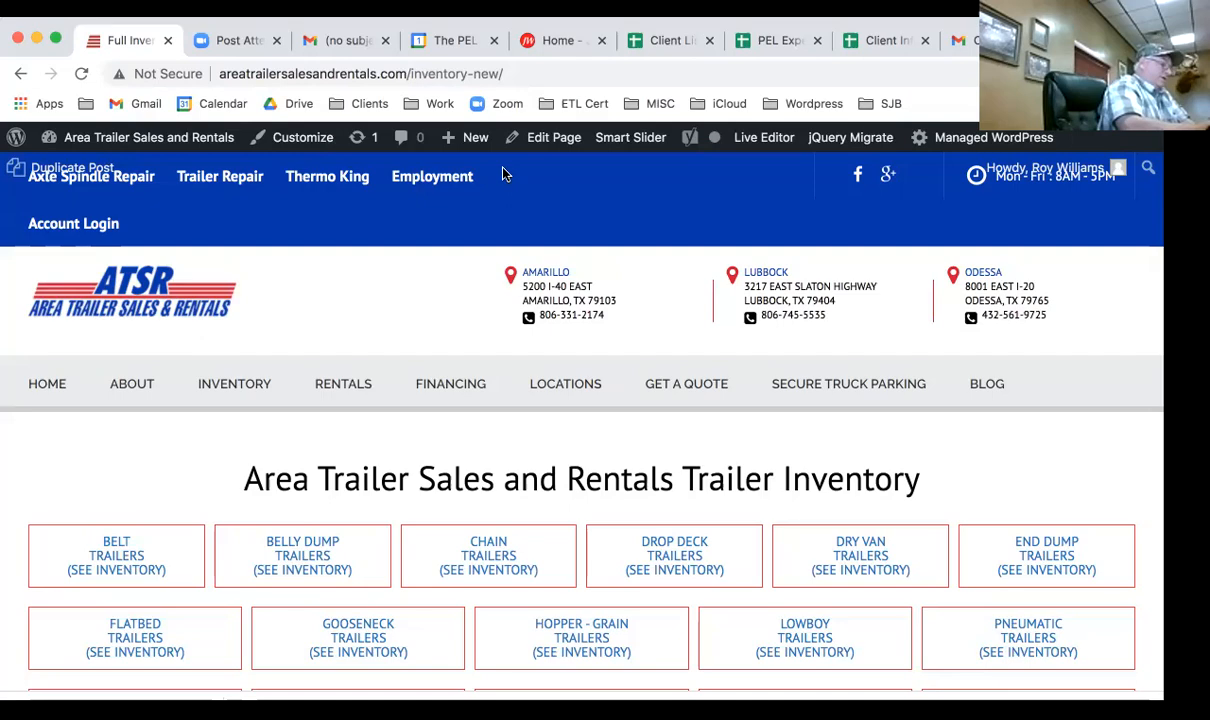
Look over the new inventory page's trailer categories and its Belt Trailers and Belly Dump Trailers listings.
{"action": "scroll", "coordinate": [497, 243], "scroll_direction": "down", "scroll_amount": 5}
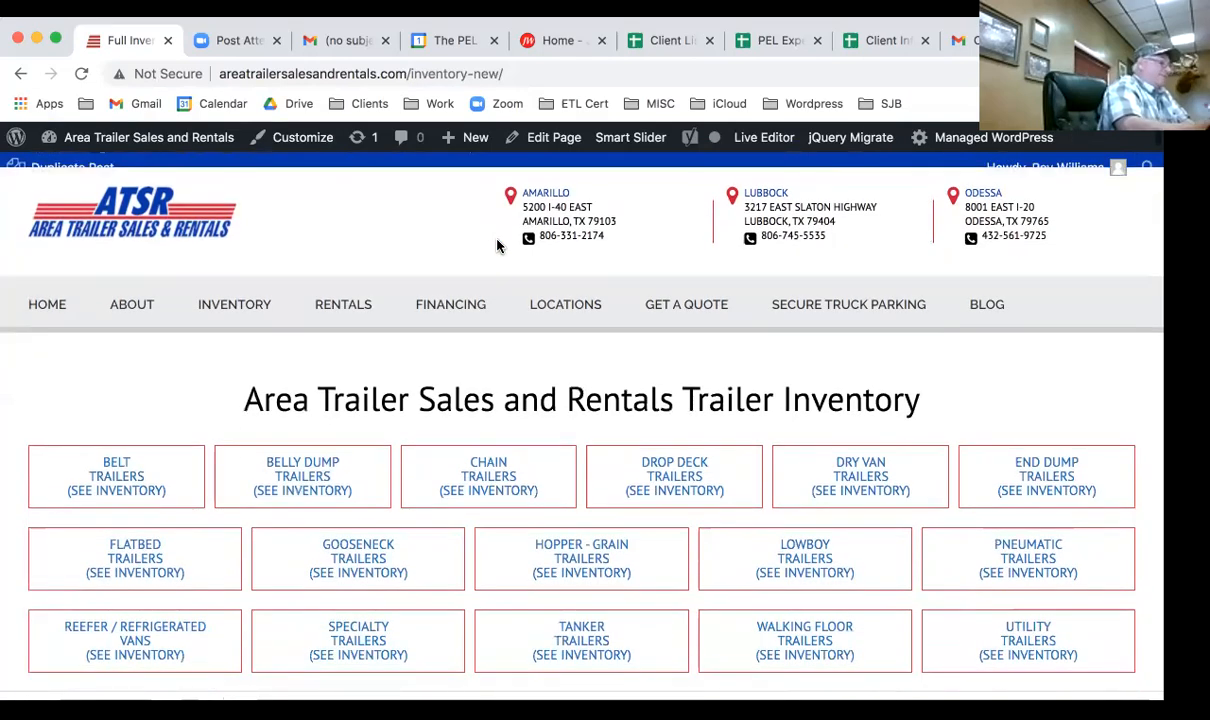
{"action": "scroll", "coordinate": [497, 240], "scroll_direction": "down", "scroll_amount": 8}
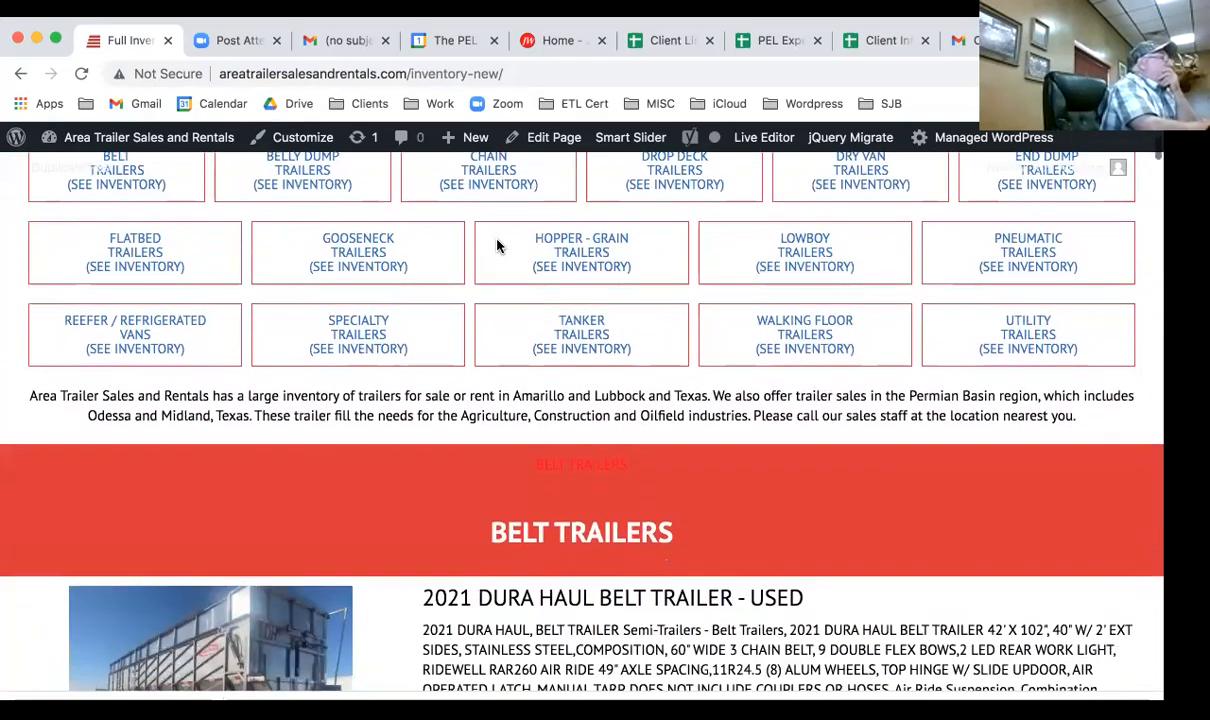
{"action": "scroll", "coordinate": [497, 246], "scroll_direction": "down", "scroll_amount": 11}
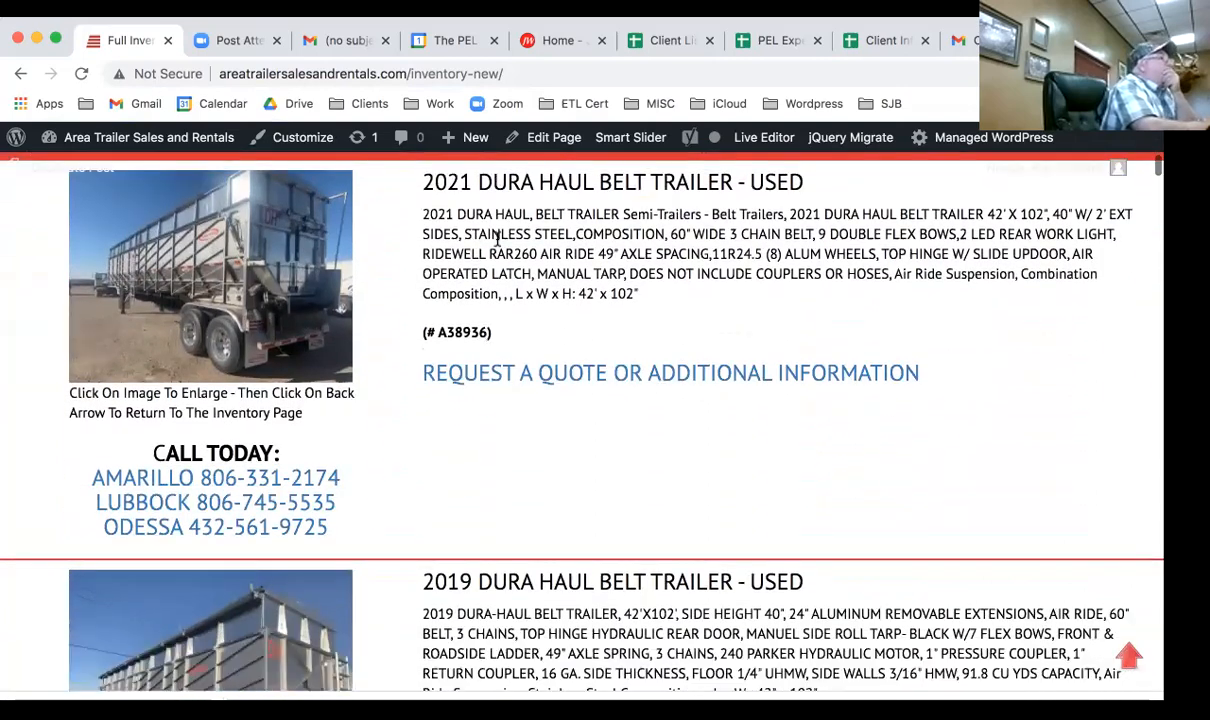
{"action": "scroll", "coordinate": [497, 246], "scroll_direction": "down", "scroll_amount": 16}
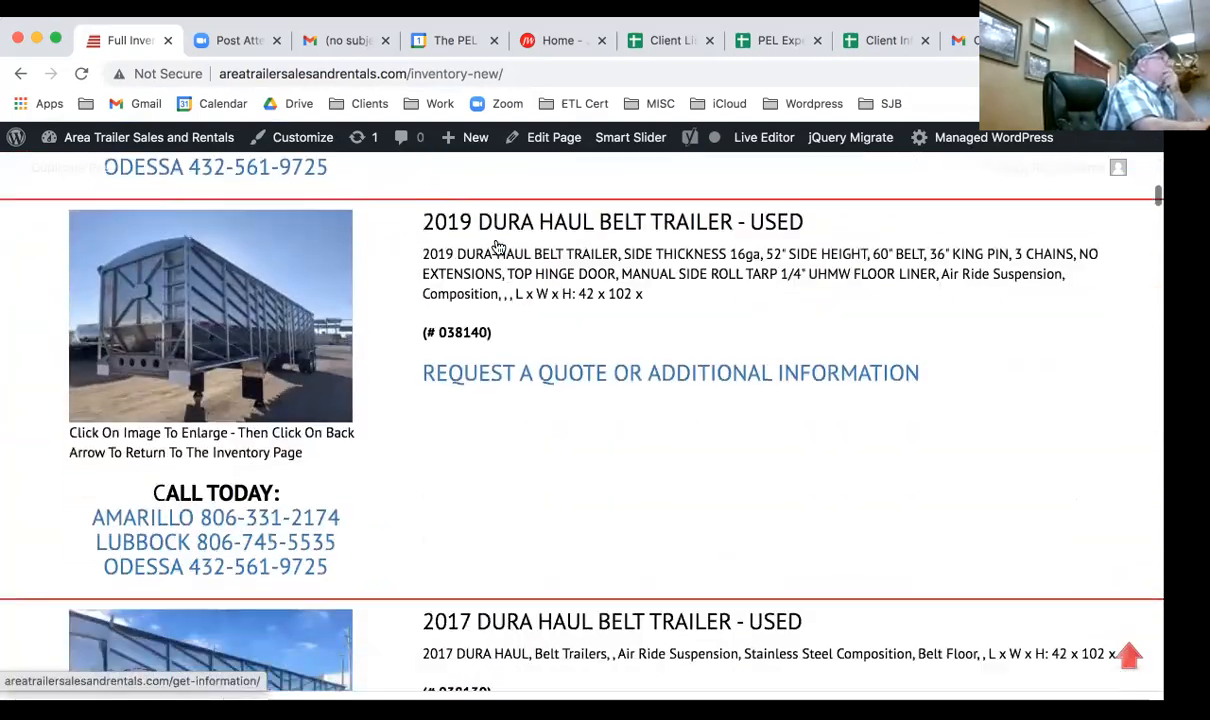
{"action": "scroll", "coordinate": [497, 246], "scroll_direction": "down", "scroll_amount": 12}
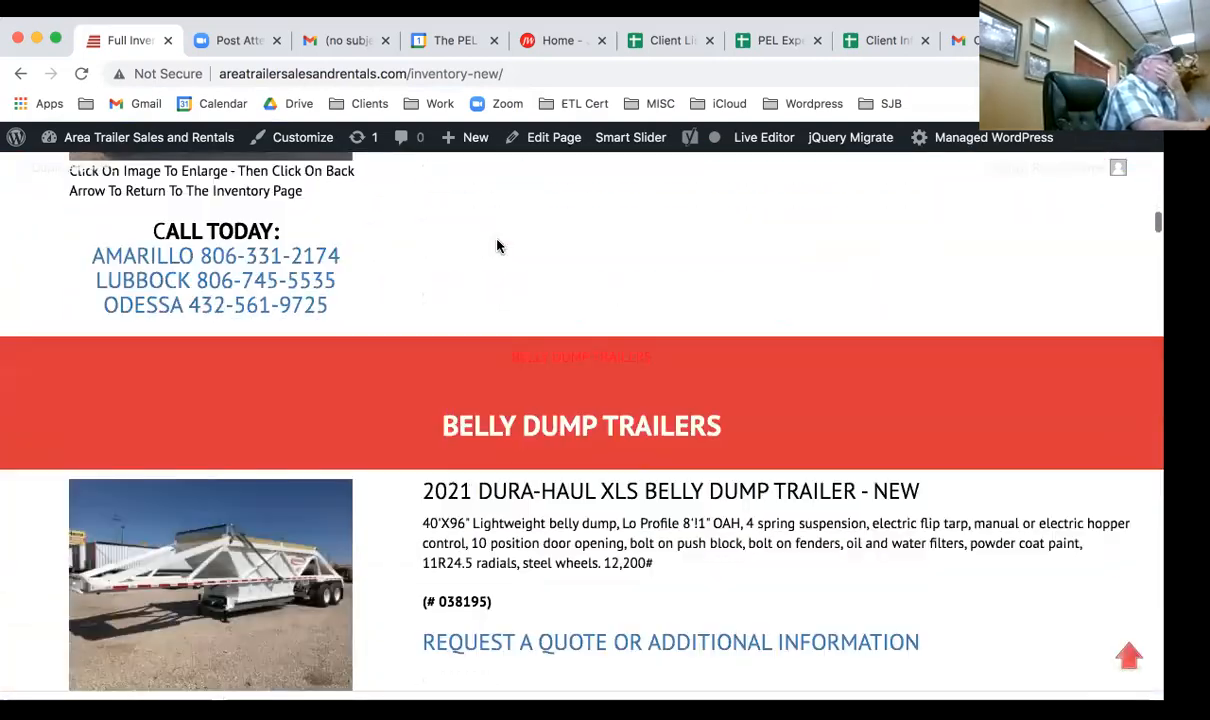
{"action": "scroll", "coordinate": [497, 246], "scroll_direction": "up", "scroll_amount": 10}
{"action": "scroll", "coordinate": [497, 246], "scroll_direction": "up", "scroll_amount": 20}
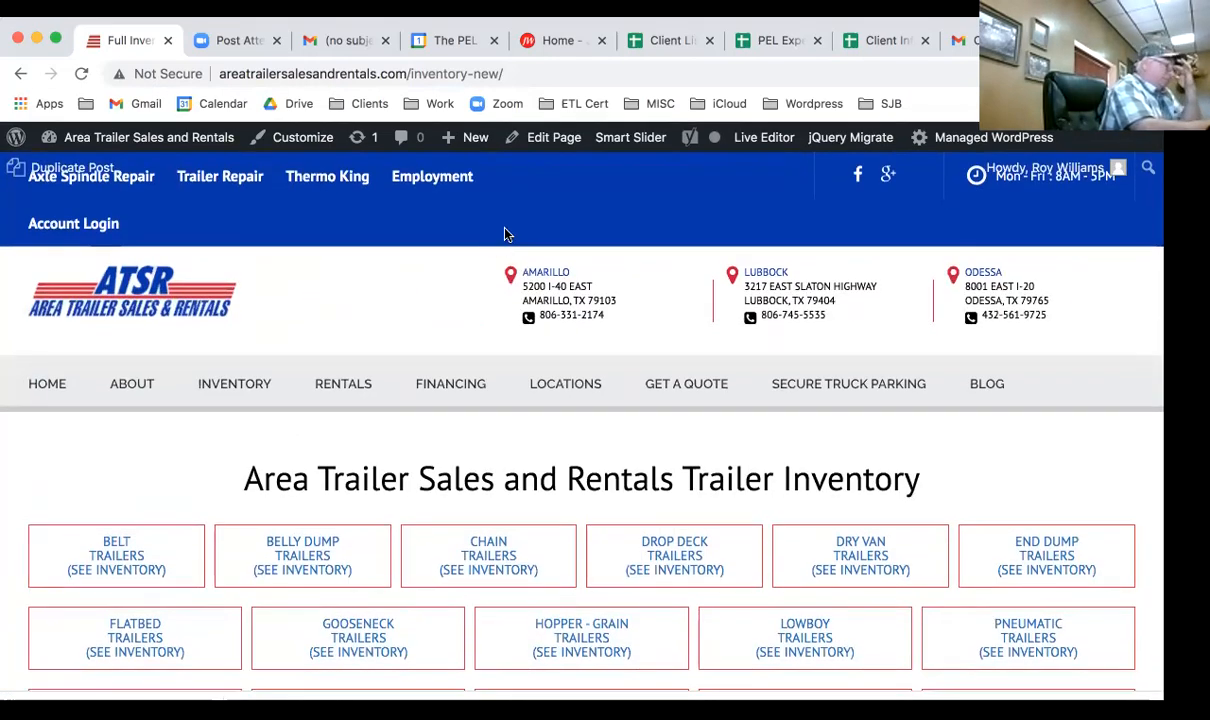
{"action": "scroll", "coordinate": [483, 310], "scroll_direction": "down", "scroll_amount": 1}
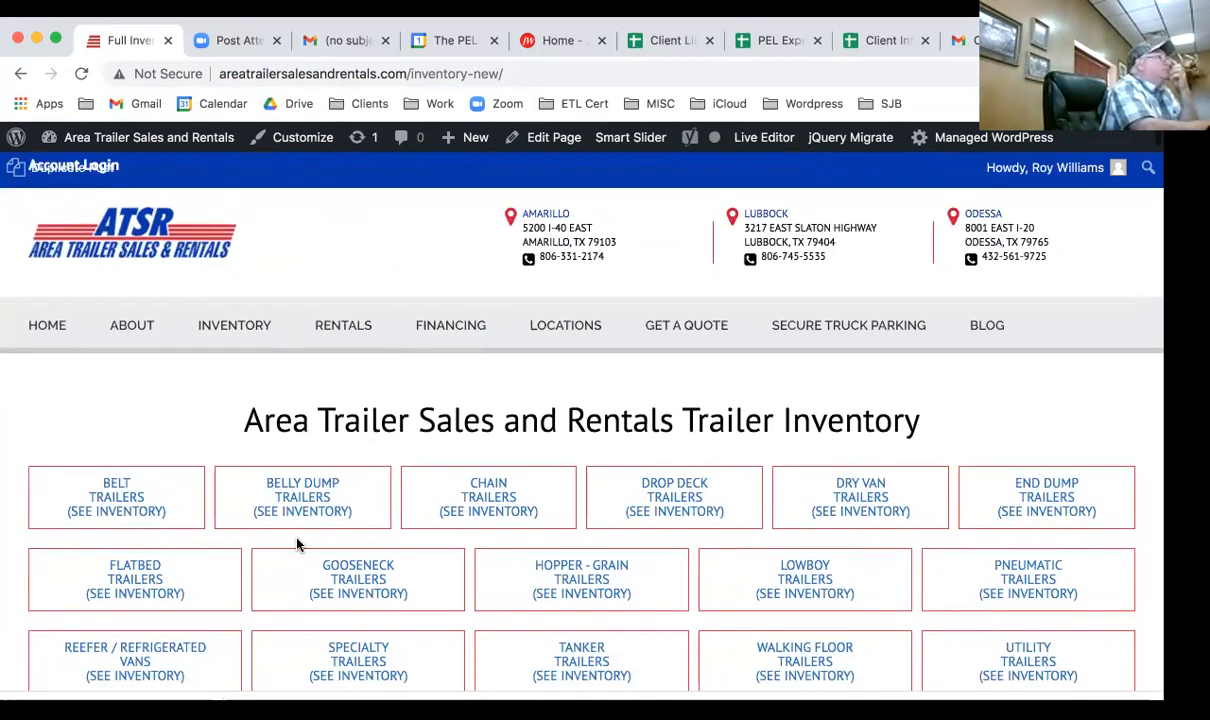
Open the new inventory page in the Live Editor and review the Belt Trailers listings in its preview.
{"action": "left_click", "coordinate": [760, 146]}
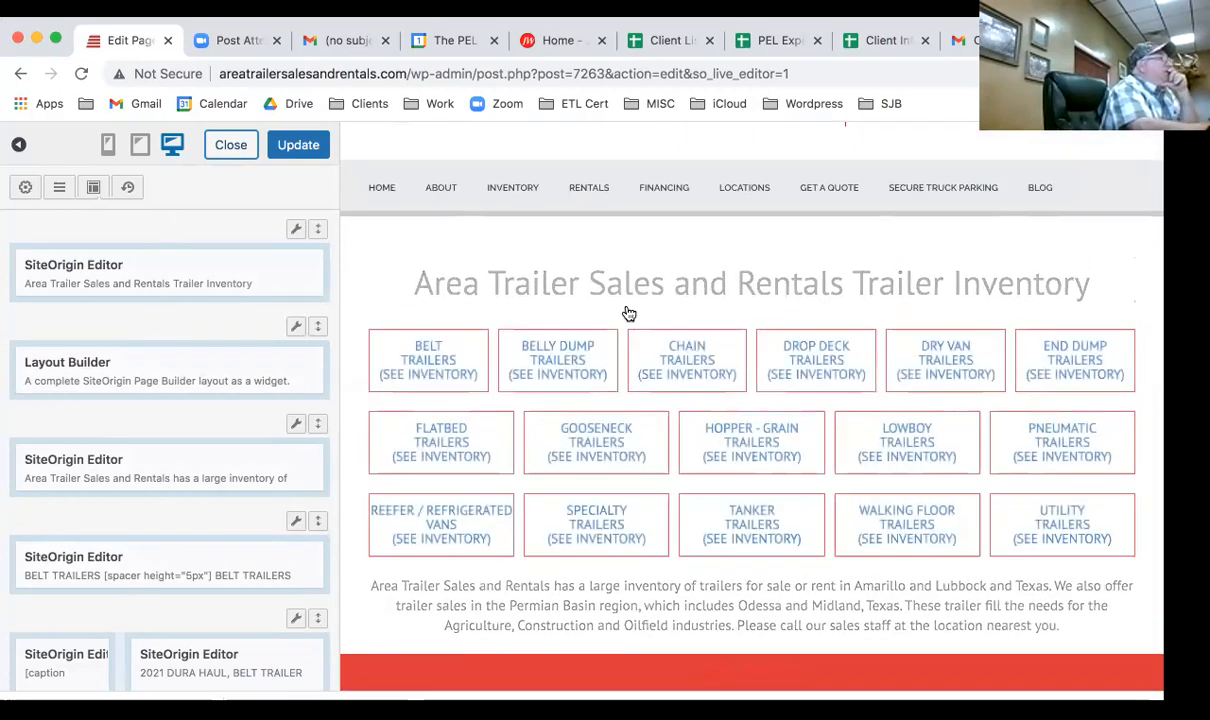
{"action": "scroll", "coordinate": [648, 424], "scroll_direction": "down", "scroll_amount": 5}
{"action": "scroll", "coordinate": [650, 424], "scroll_direction": "down", "scroll_amount": 5}
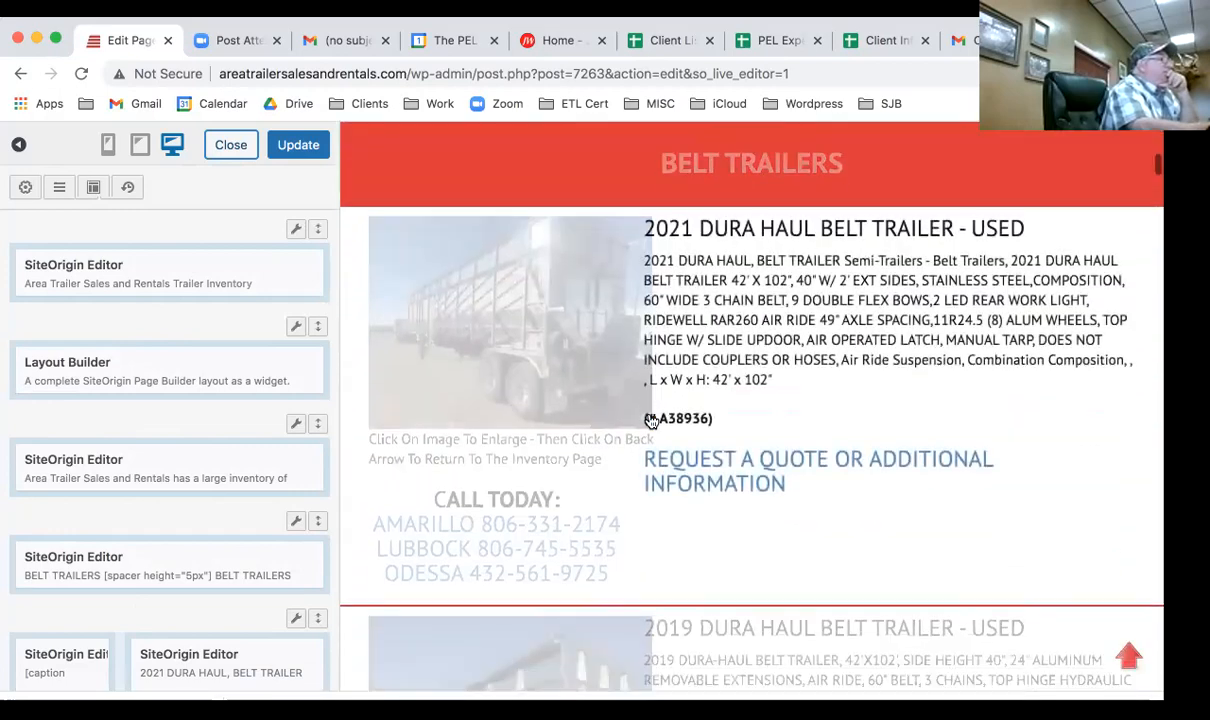
{"action": "scroll", "coordinate": [648, 420], "scroll_direction": "down", "scroll_amount": 5}
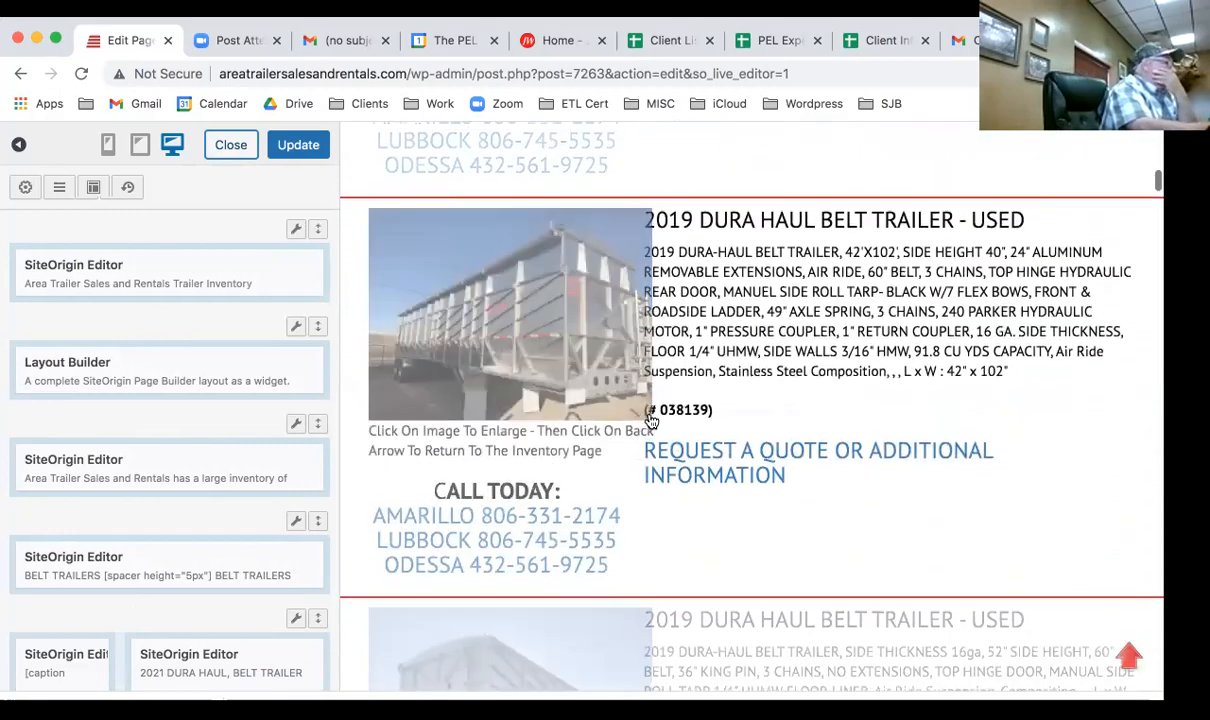
{"action": "scroll", "coordinate": [648, 420], "scroll_direction": "up", "scroll_amount": 7}
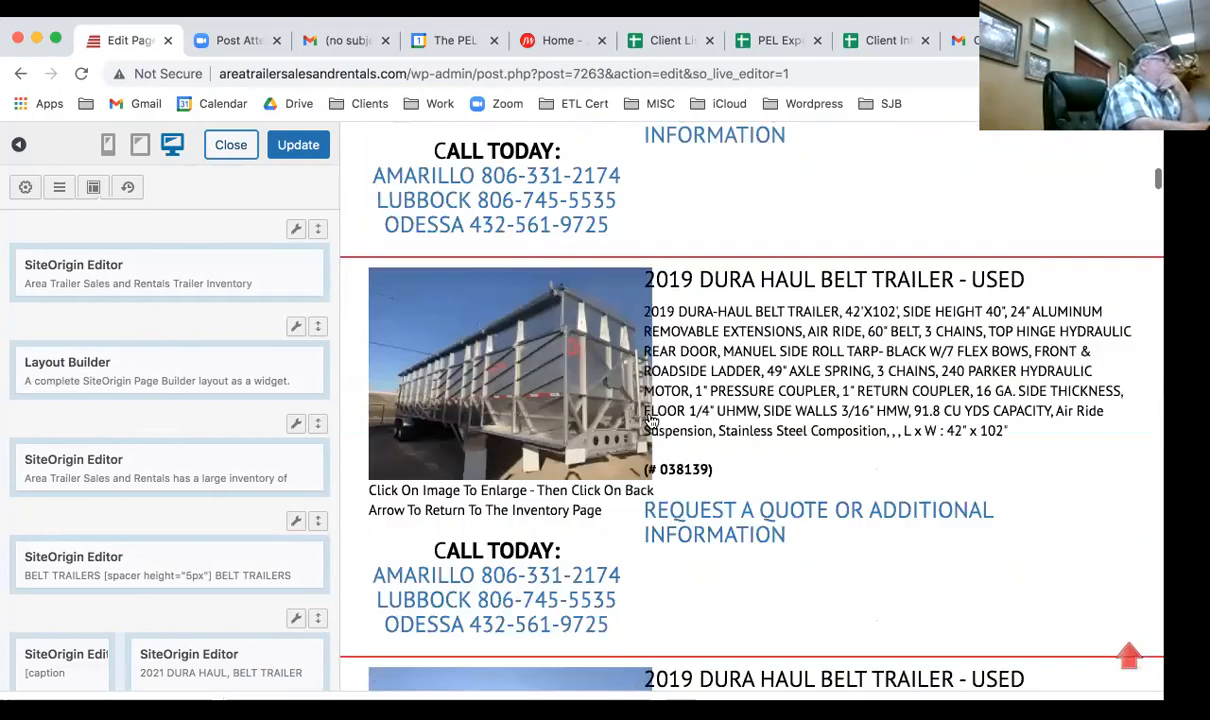
{"action": "scroll", "coordinate": [650, 422], "scroll_direction": "up", "scroll_amount": 2}
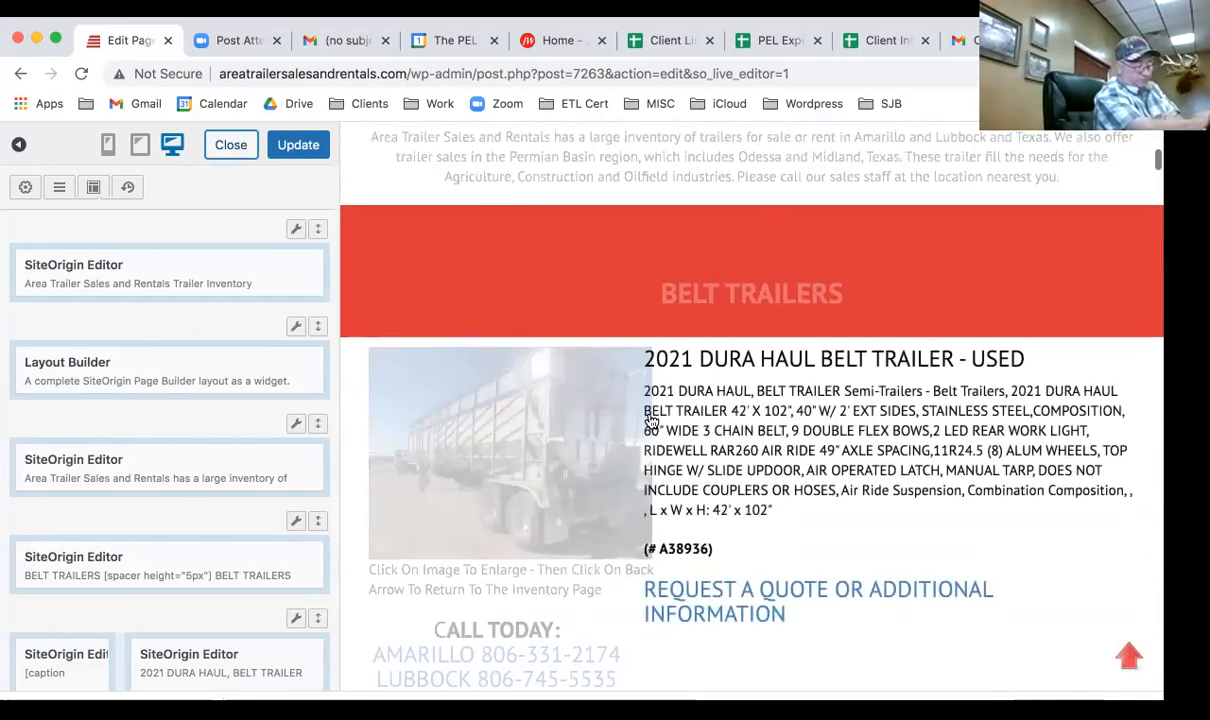
{"action": "scroll", "coordinate": [651, 420], "scroll_direction": "up", "scroll_amount": 1}
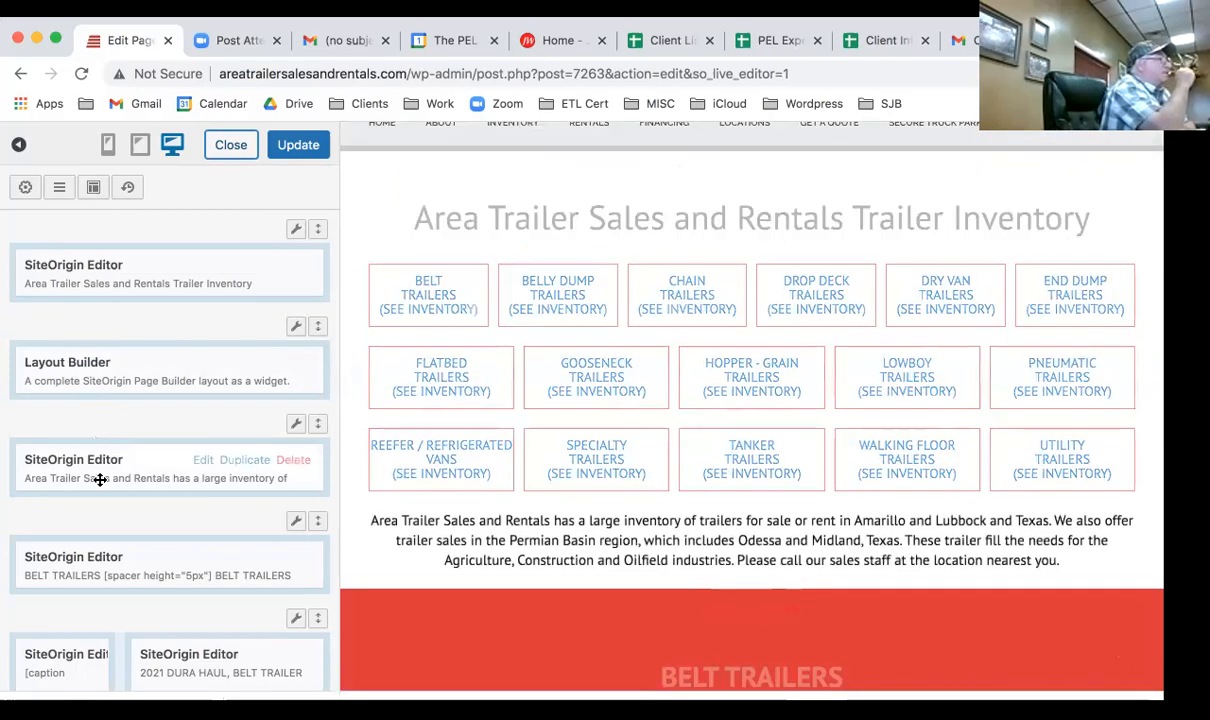
Duplicate the row holding the 2021 Dura-Haul XLS listing in the Belly Dump Trailers section.
{"action": "scroll", "coordinate": [100, 487], "scroll_direction": "down", "scroll_amount": 2}
{"action": "scroll", "coordinate": [100, 487], "scroll_direction": "down", "scroll_amount": 4}
{"action": "scroll", "coordinate": [100, 485], "scroll_direction": "down", "scroll_amount": 3}
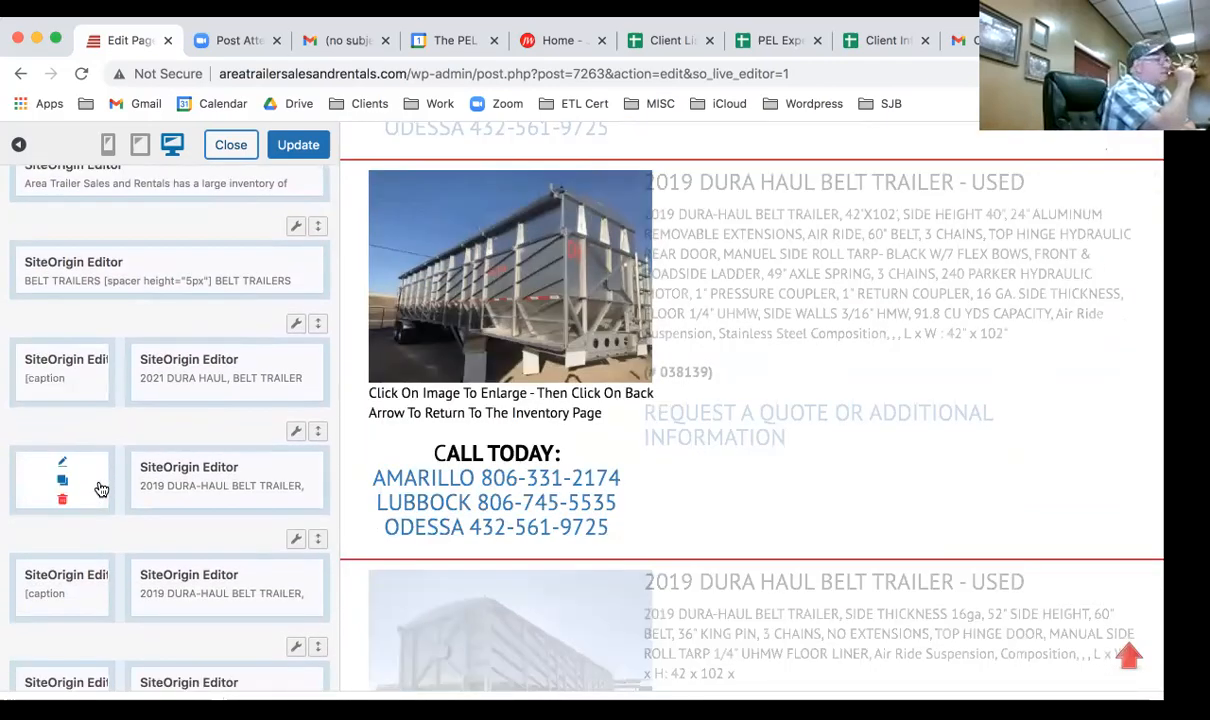
{"action": "scroll", "coordinate": [109, 504], "scroll_direction": "down", "scroll_amount": 1}
{"action": "scroll", "coordinate": [109, 504], "scroll_direction": "down", "scroll_amount": 7}
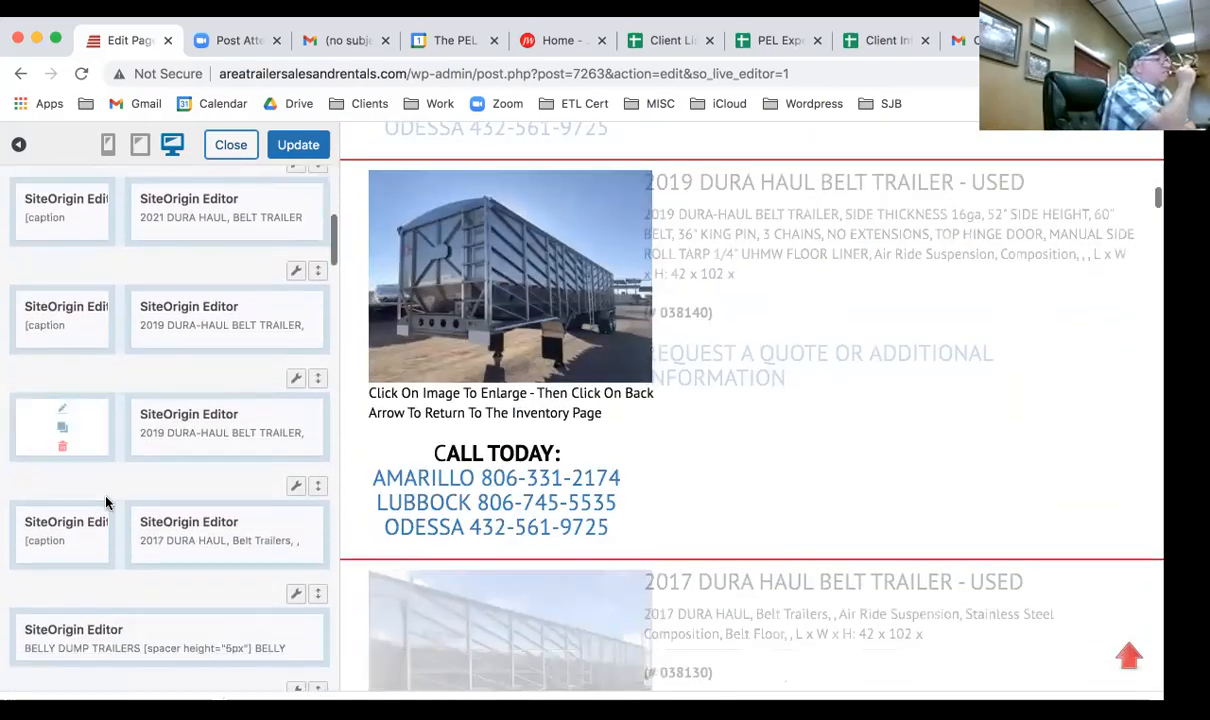
{"action": "scroll", "coordinate": [107, 506], "scroll_direction": "down", "scroll_amount": 5}
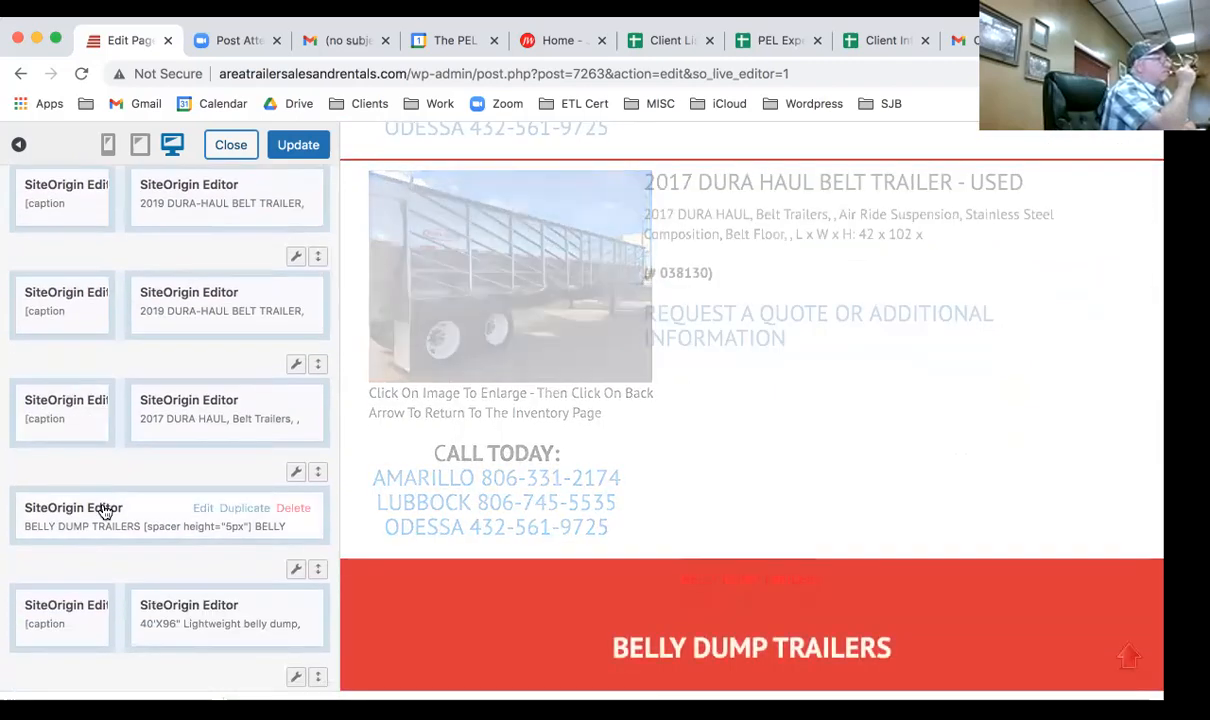
{"action": "scroll", "coordinate": [105, 512], "scroll_direction": "down", "scroll_amount": 1}
{"action": "mouse_move", "coordinate": [62, 402]}
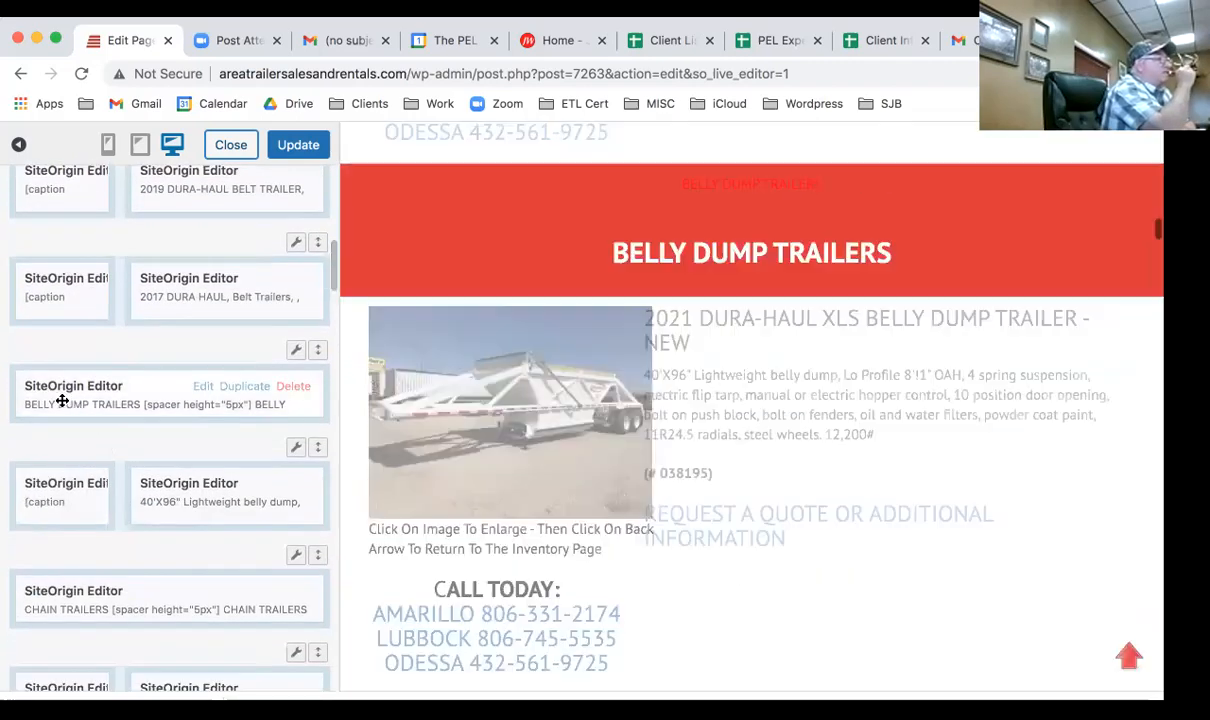
{"action": "scroll", "coordinate": [102, 410], "scroll_direction": "down", "scroll_amount": 2}
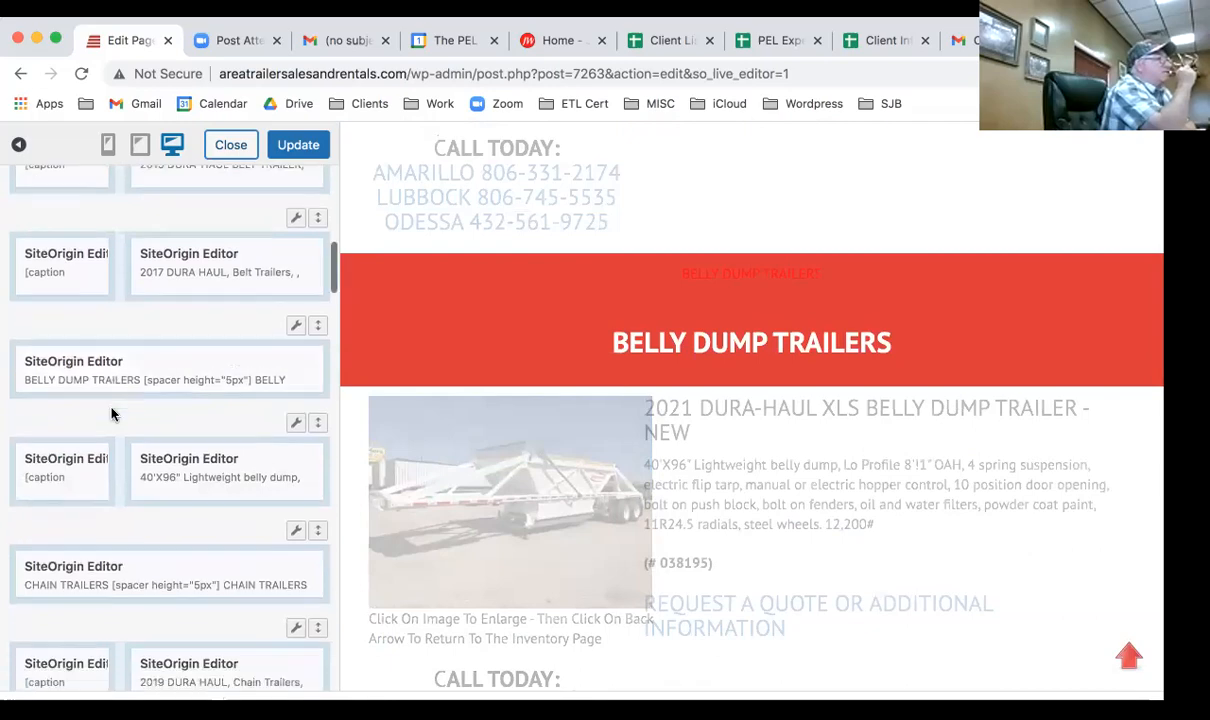
{"action": "mouse_move", "coordinate": [96, 426]}
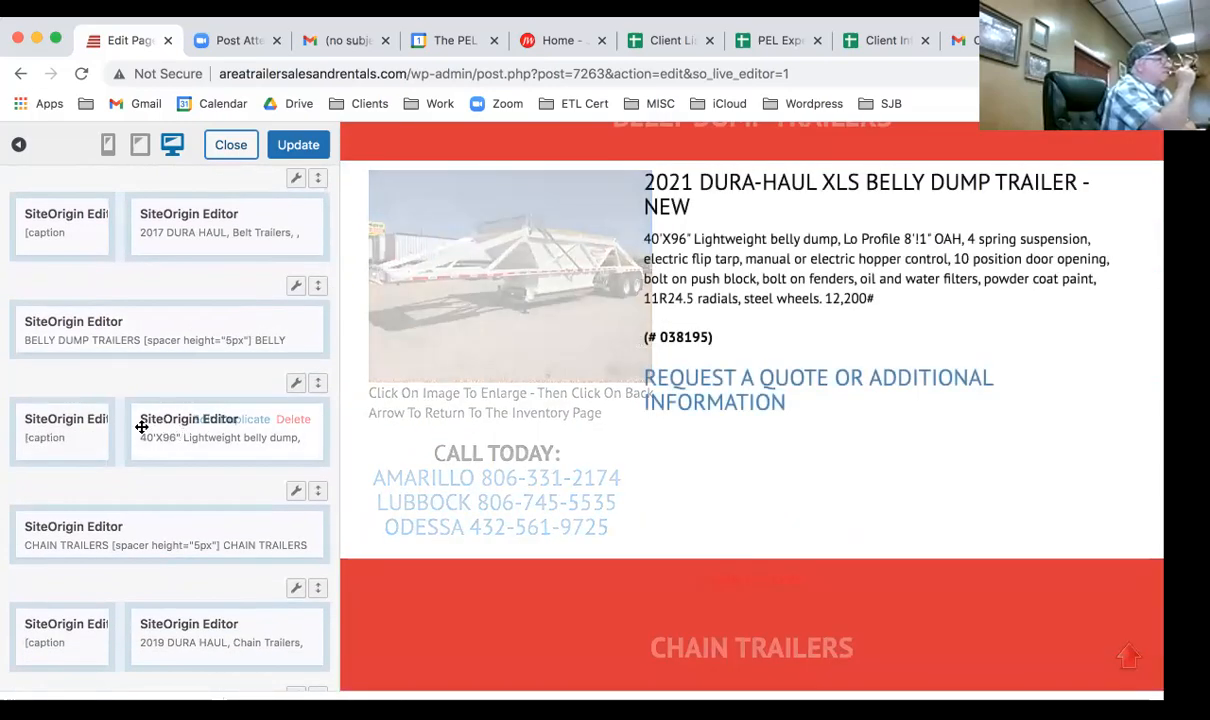
{"action": "mouse_move", "coordinate": [190, 432]}
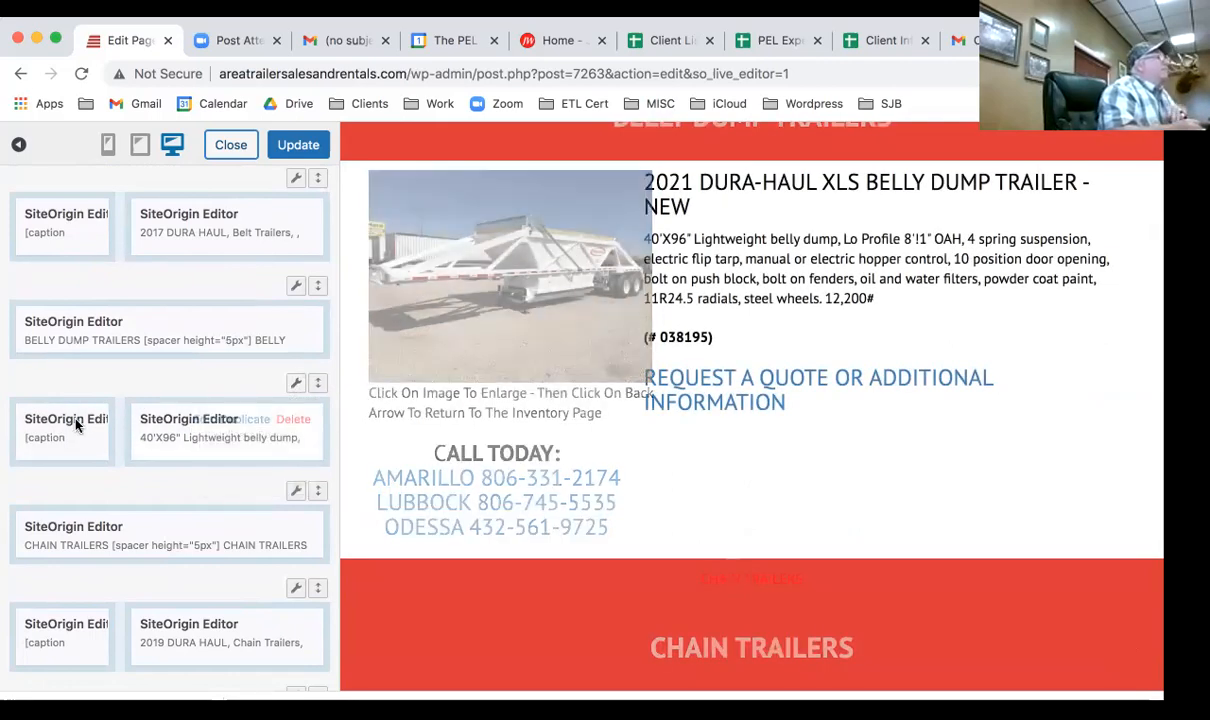
{"action": "mouse_move", "coordinate": [264, 431]}
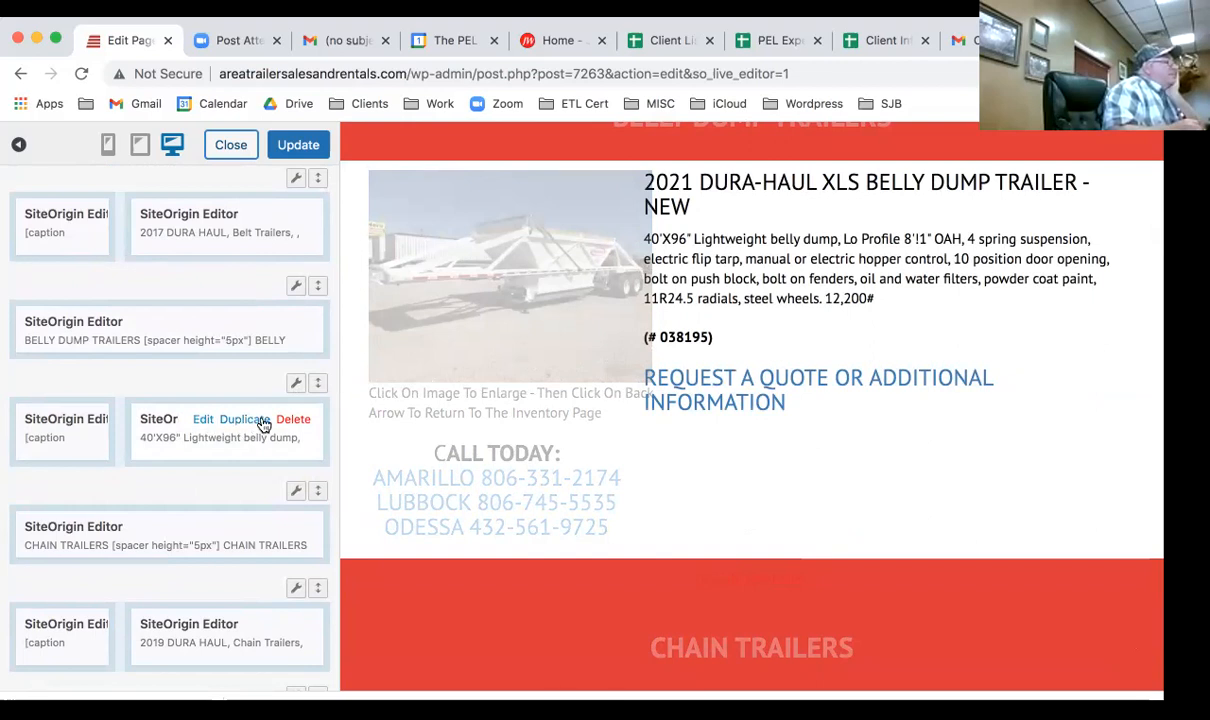
{"action": "mouse_move", "coordinate": [296, 390]}
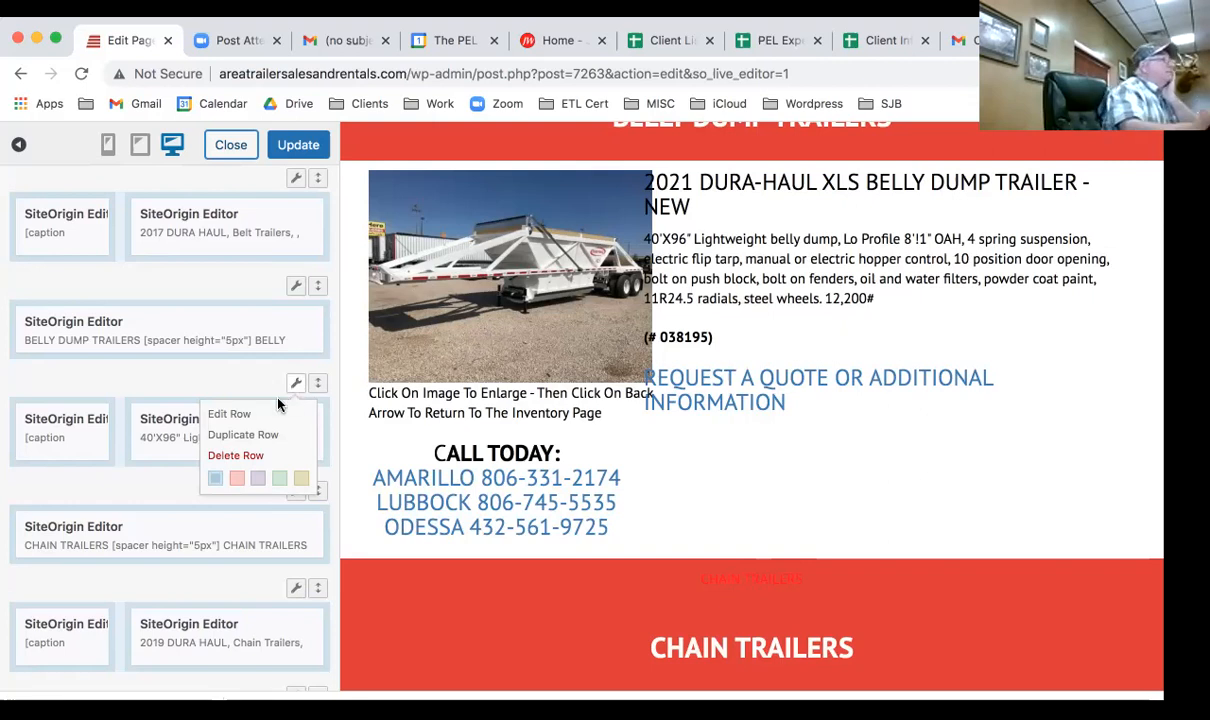
{"action": "left_click", "coordinate": [243, 436]}
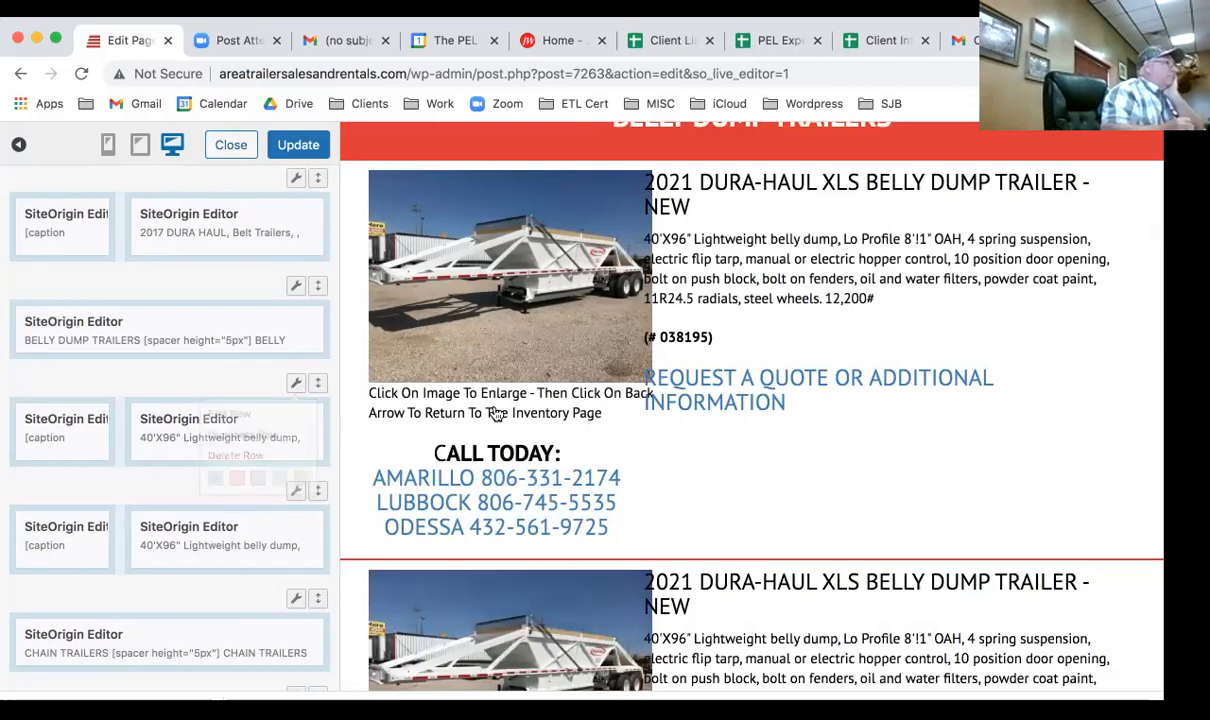
Open the description widget of the second, duplicated 2021 Dura-Haul XLS belly dump listing for editing.
{"action": "scroll", "coordinate": [505, 406], "scroll_direction": "down", "scroll_amount": 2}
{"action": "scroll", "coordinate": [505, 408], "scroll_direction": "up", "scroll_amount": 2}
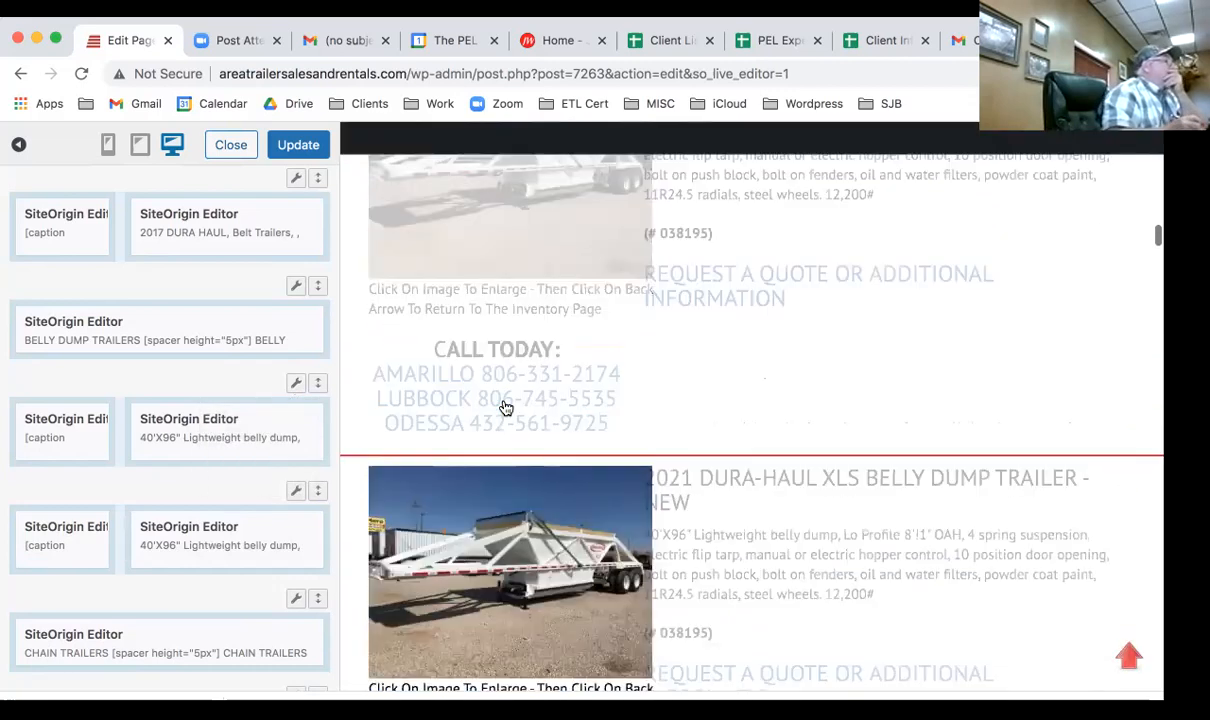
{"action": "scroll", "coordinate": [505, 408], "scroll_direction": "down", "scroll_amount": 3}
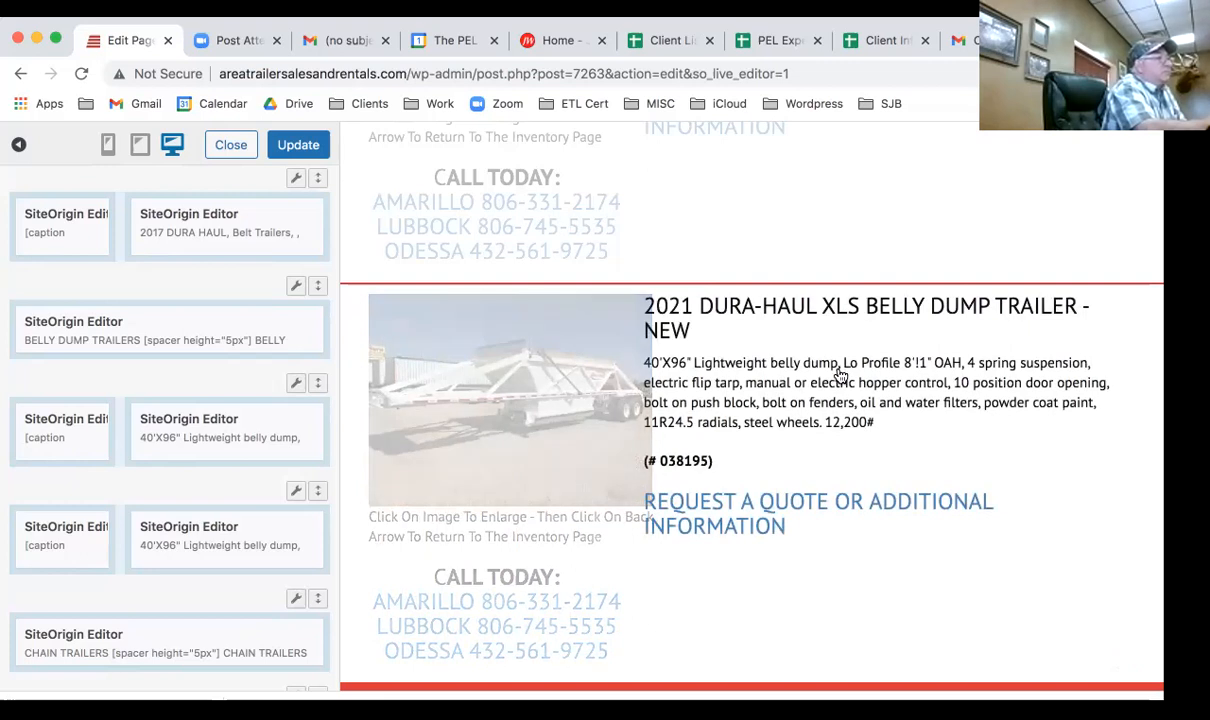
{"action": "left_click", "coordinate": [840, 374]}
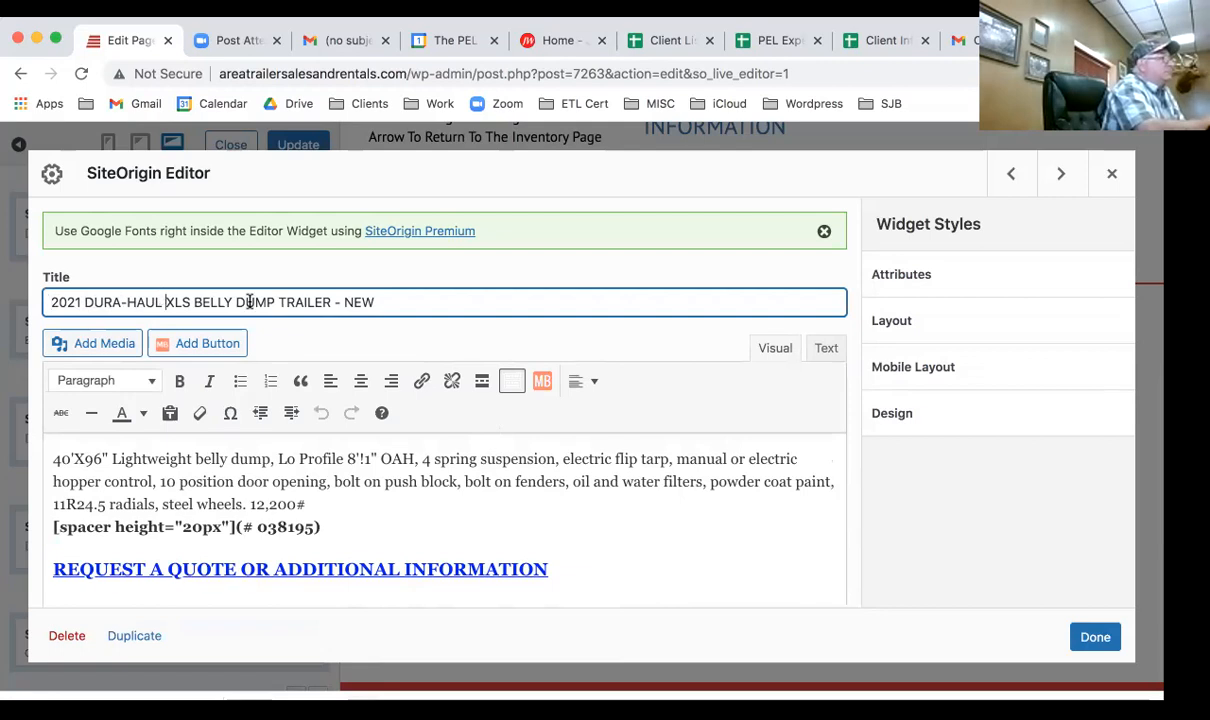
Replace XLS with FLORIDA COUGAR in the title so it reads 2021 DURA-HAUL FLORIDA COUGAR BELLY DUMP TRAILER - NEW.
{"action": "type", "text": "FI"}
{"action": "type", "text": "orida"}
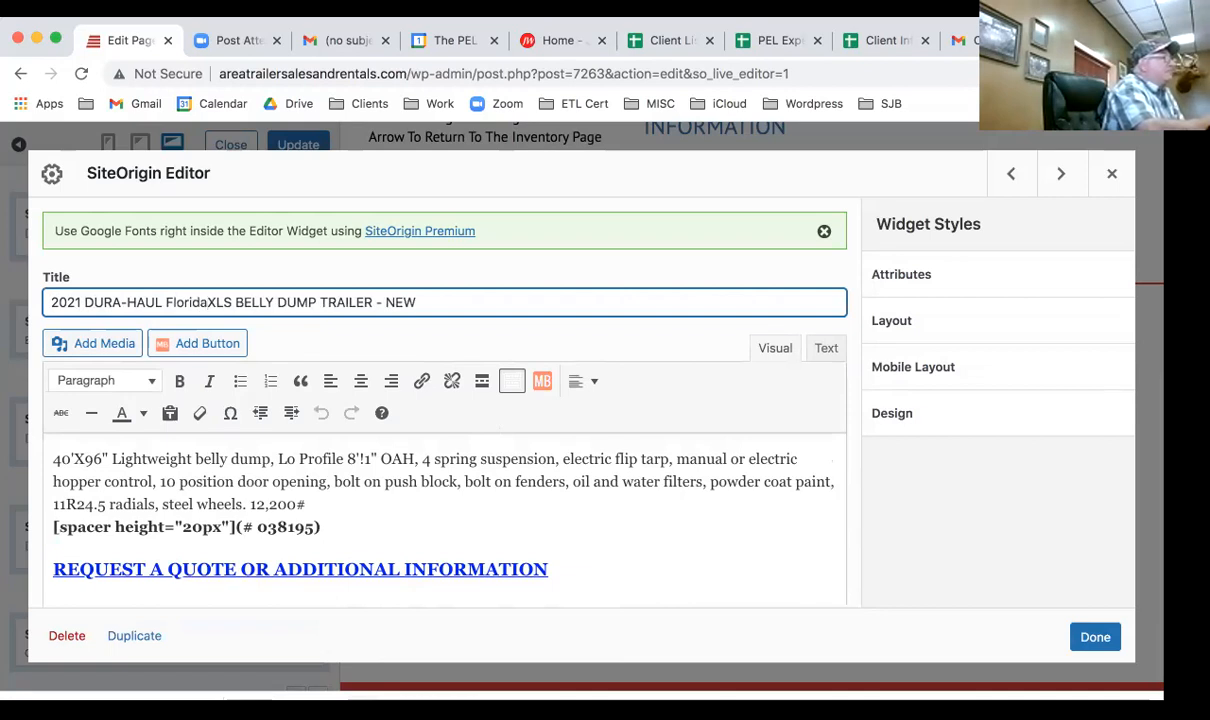
{"action": "key", "text": "BackSpace"}
{"action": "key", "text": "BackSpace"}
{"action": "key", "text": "BackSpace"}
{"action": "key", "text": "BackSpace"}
{"action": "key", "text": "BackSpace"}
{"action": "key", "text": "BackSpace"}
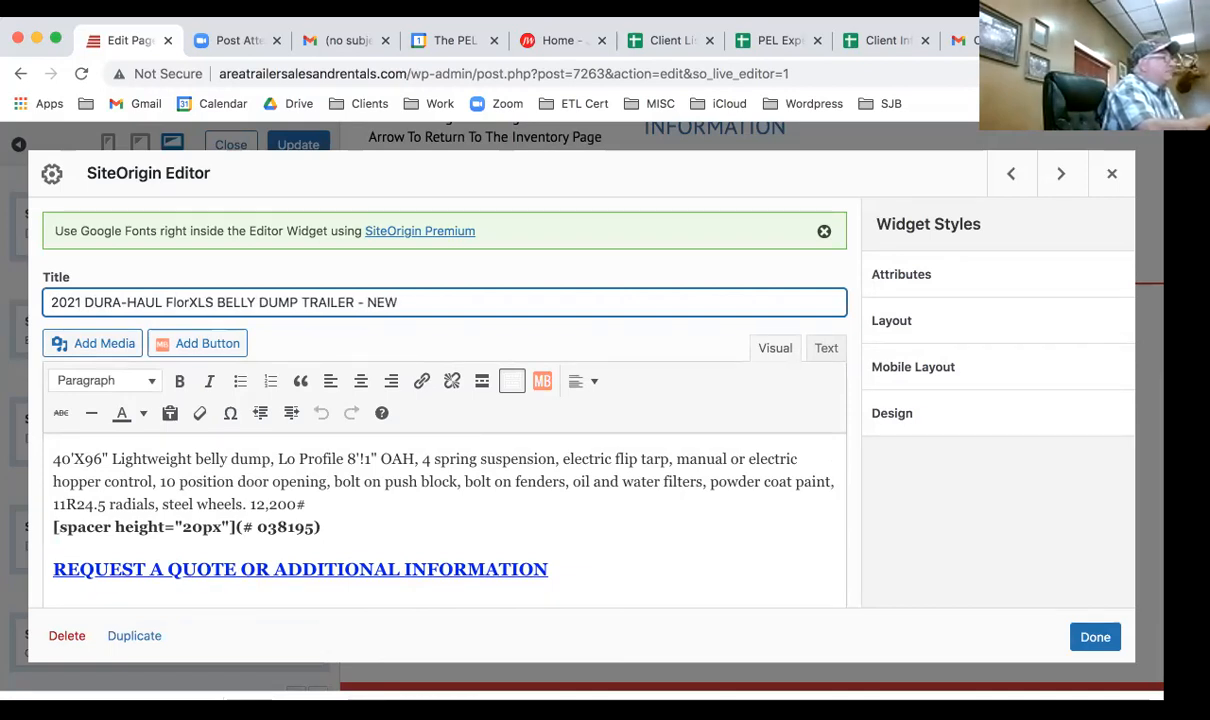
{"action": "key", "text": "BackSpace"}
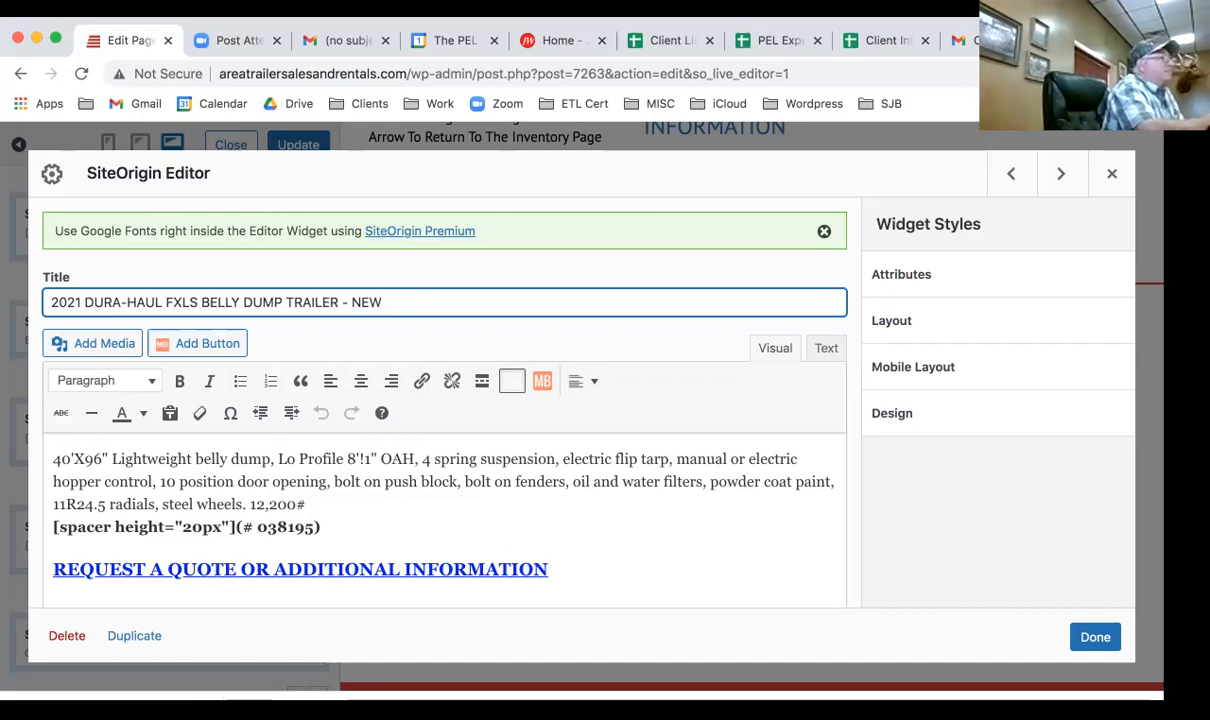
{"action": "type", "text": "LORIDA COUGAR"}
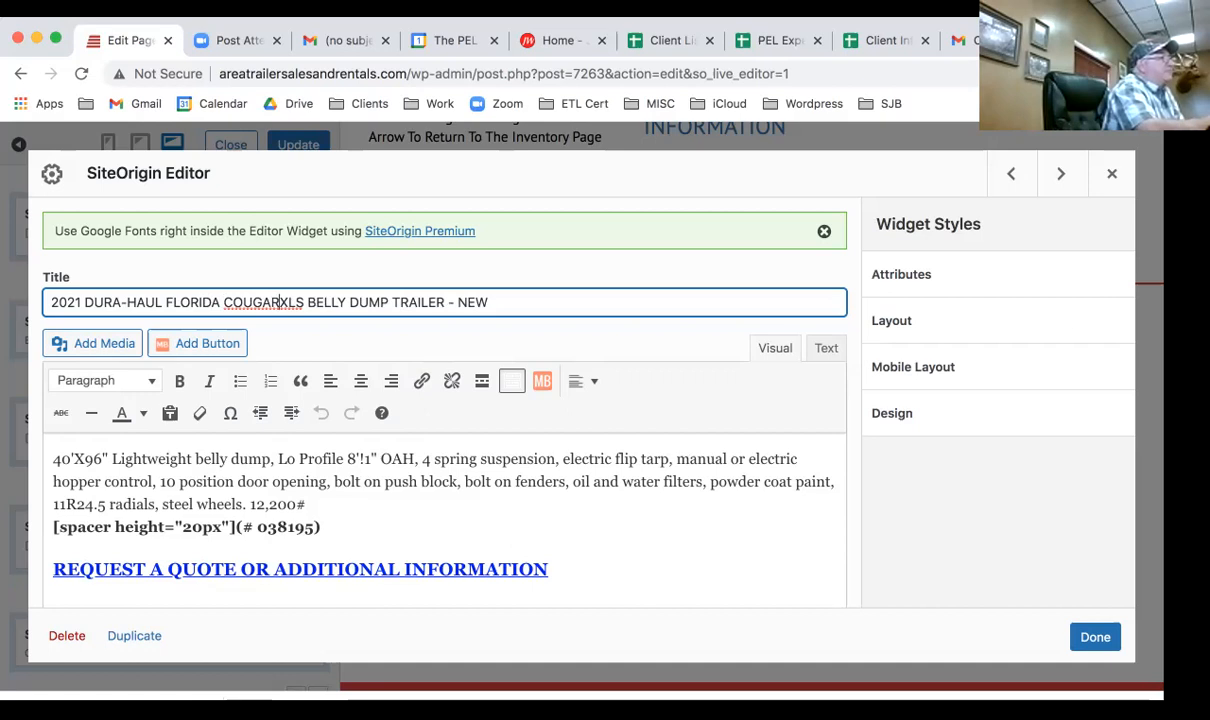
{"action": "key", "text": "Delete"}
{"action": "key", "text": "Delete"}
{"action": "key", "text": "Delete"}
{"action": "key", "text": "Delete"}
{"action": "key", "text": "Delete"}
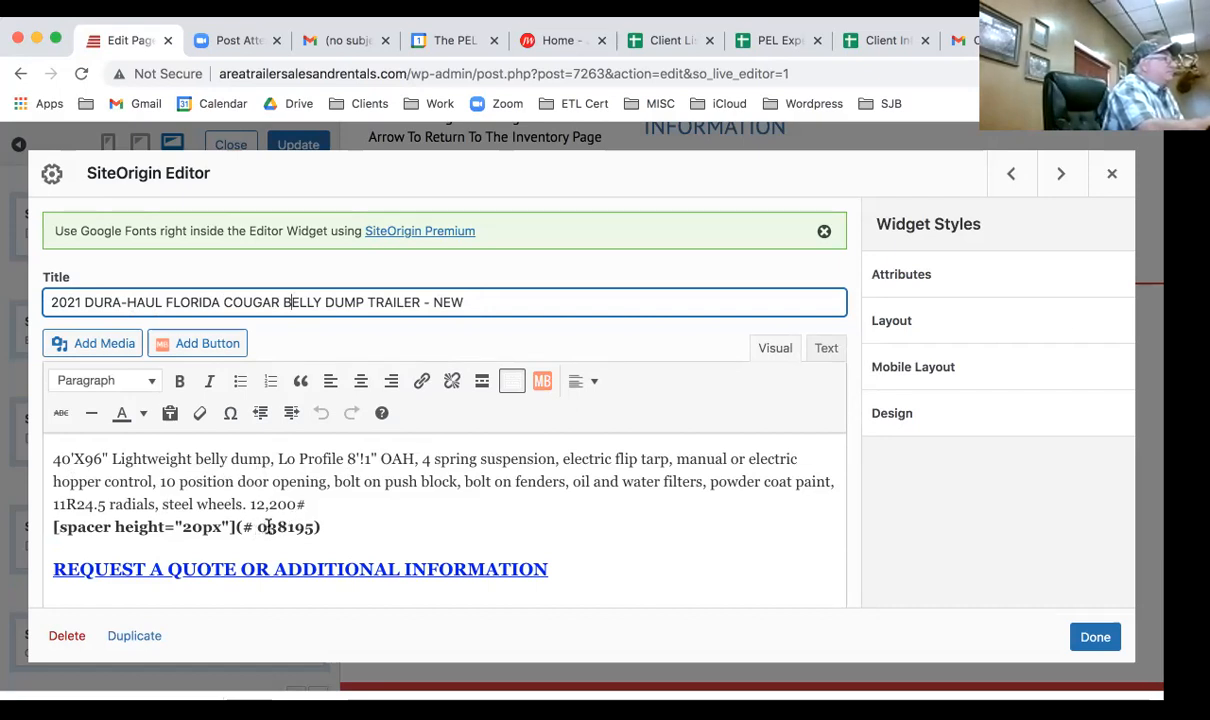
Change the stock number in the duplicated listing's description to # 000001 and finish editing the widget.
{"action": "left_click", "coordinate": [187, 463]}
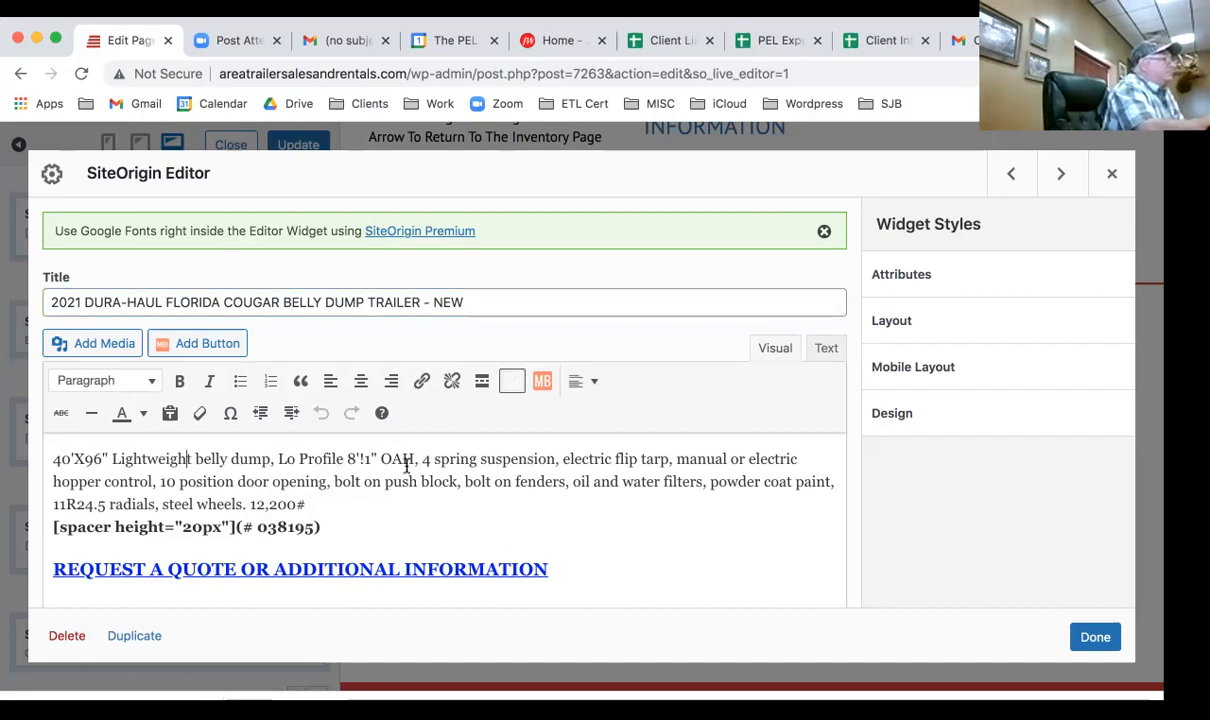
{"action": "left_click", "coordinate": [266, 527]}
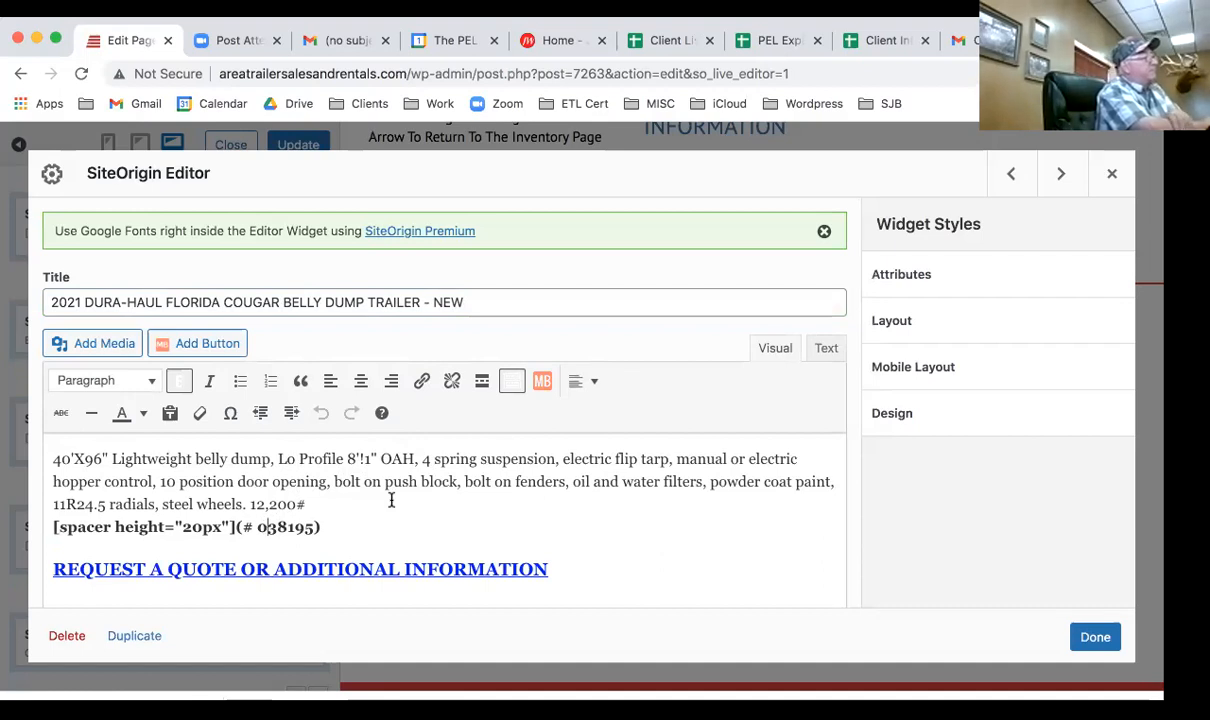
{"action": "type", "text": "000"}
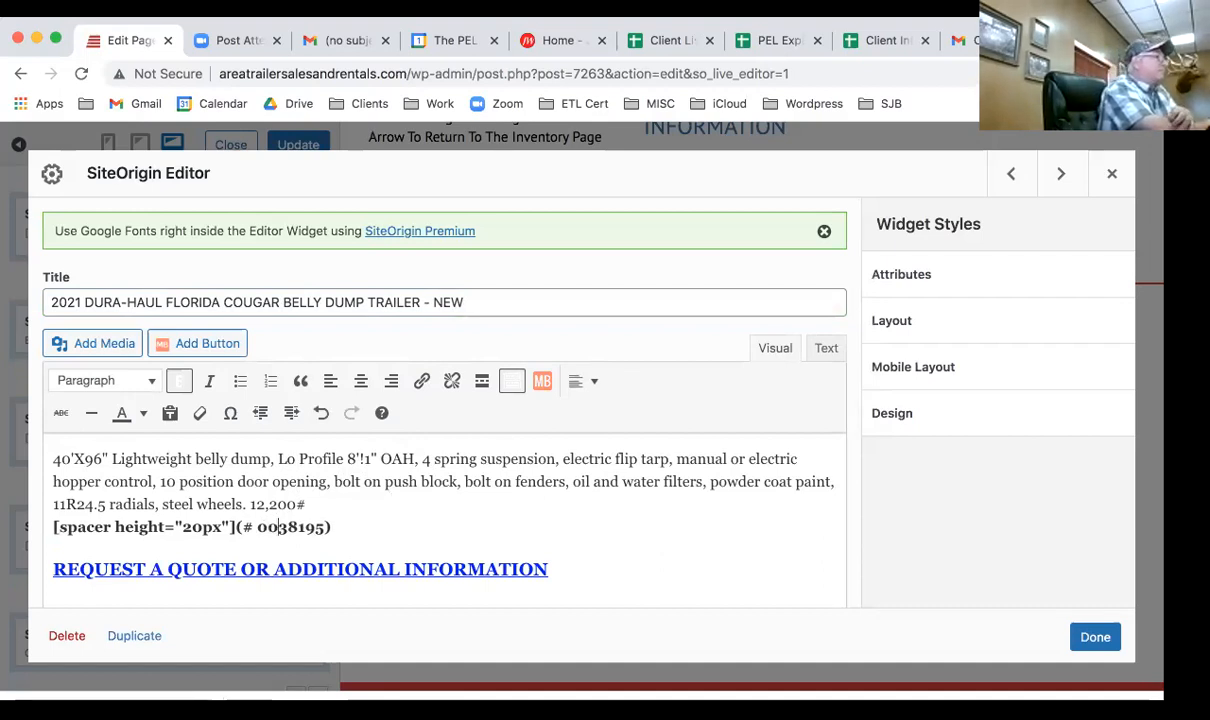
{"action": "type", "text": "0"}
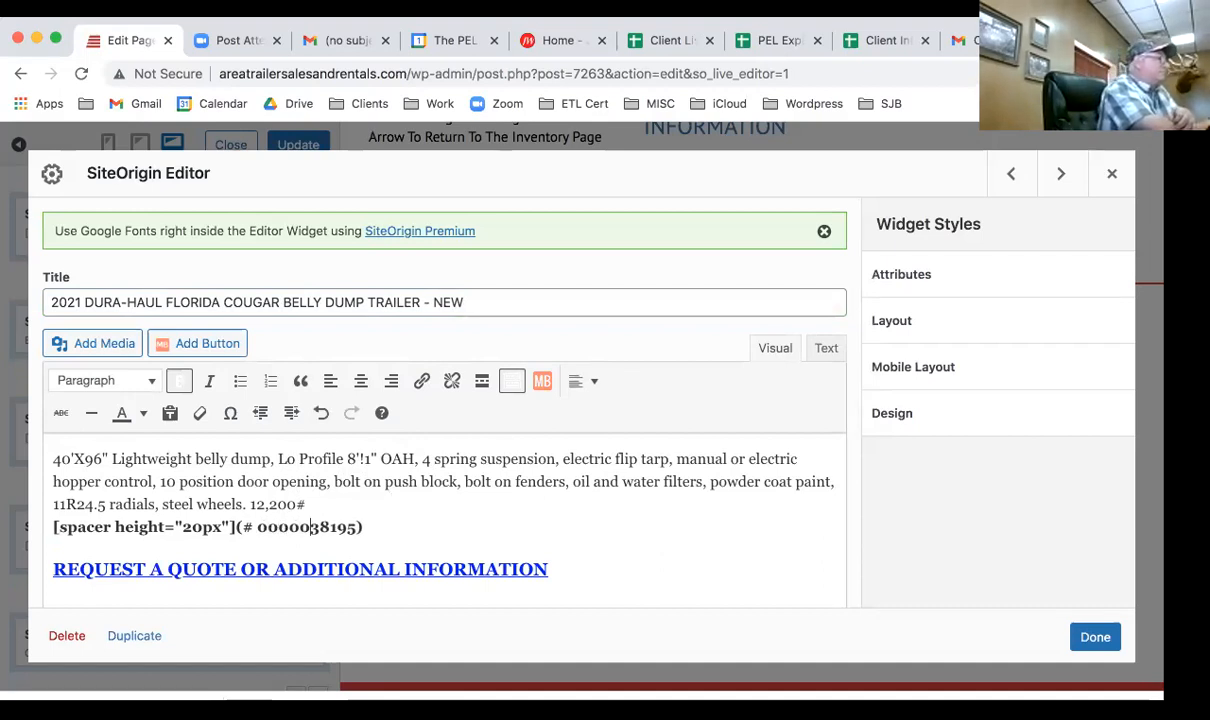
{"action": "type", "text": "1"}
{"action": "key", "text": "Delete"}
{"action": "key", "text": "Delete"}
{"action": "key", "text": "Delete"}
{"action": "key", "text": "Delete"}
{"action": "key", "text": "Delete"}
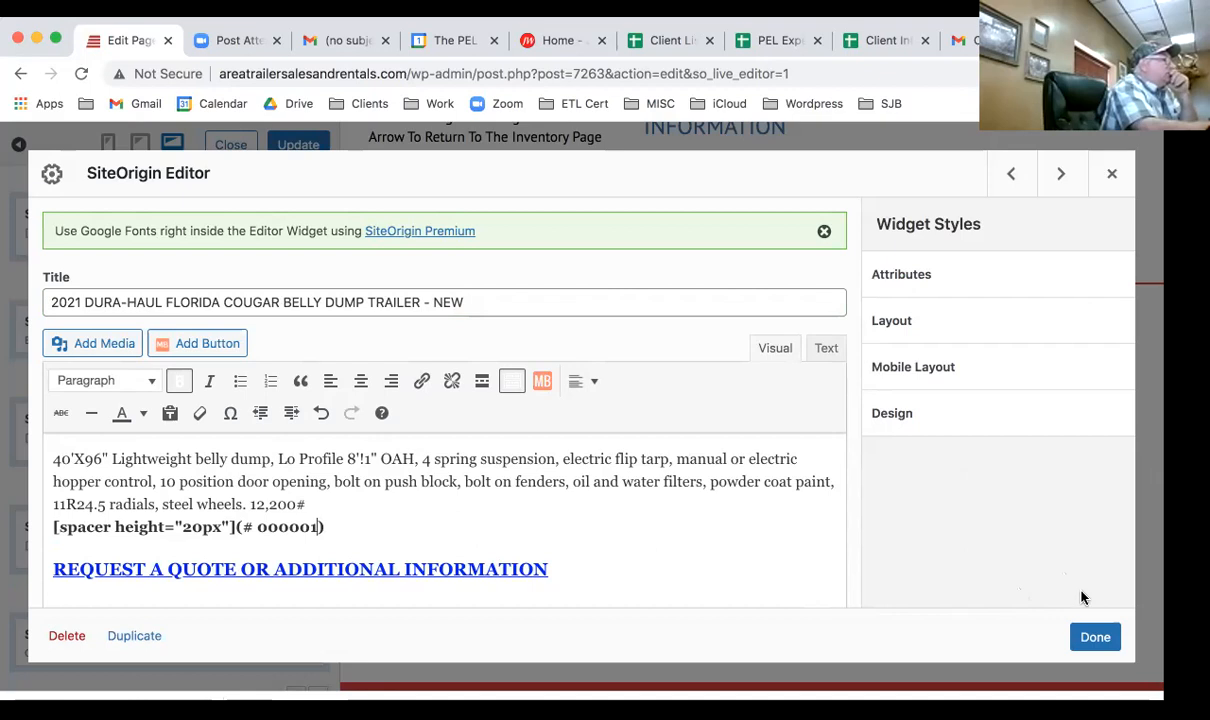
{"action": "left_click", "coordinate": [1096, 638]}
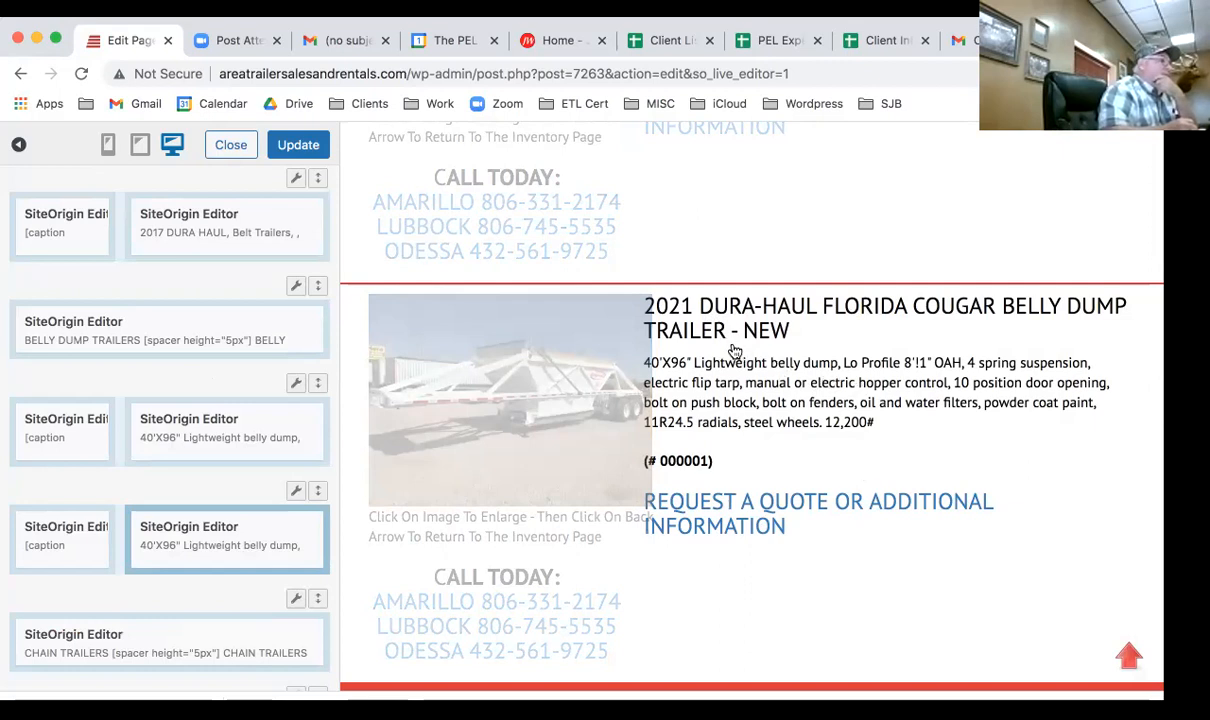
Copy the title text of the 2021 DURA-HAUL FLORIDA COUGAR BELLY DUMP TRAILER - NEW listing from the preview.
{"action": "left_click_drag", "start_coordinate": [797, 335], "coordinate": [655, 318]}
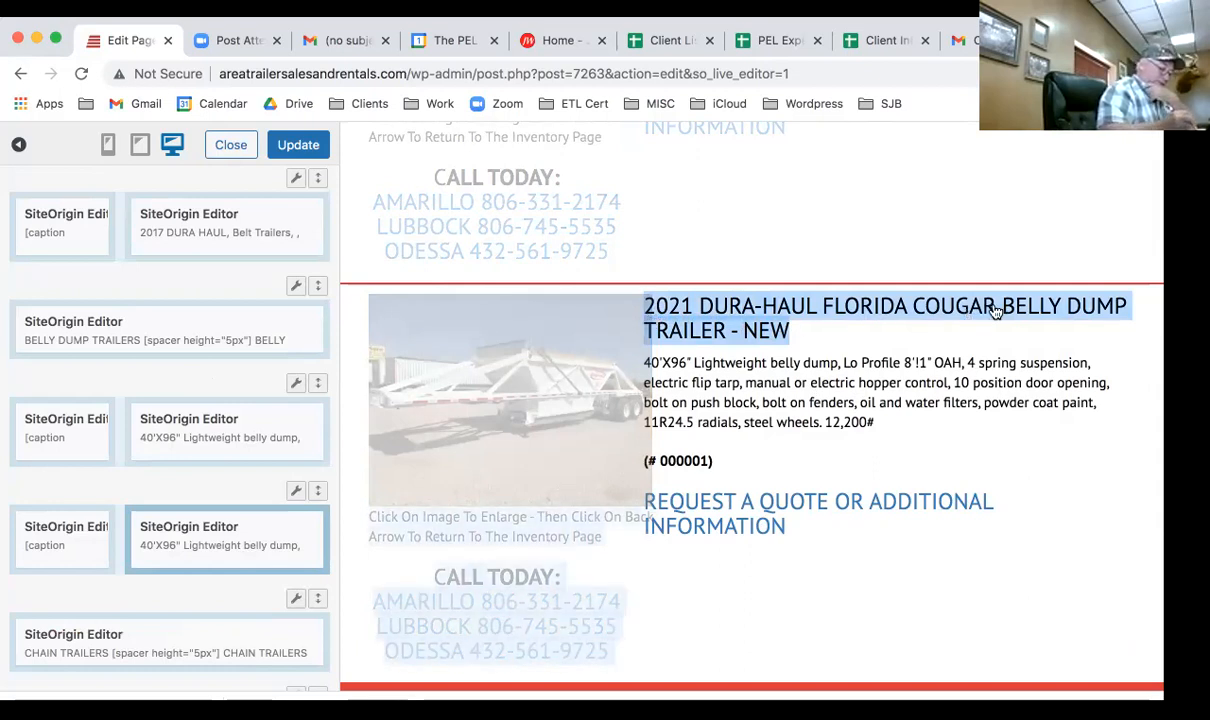
{"action": "right_click", "coordinate": [770, 313]}
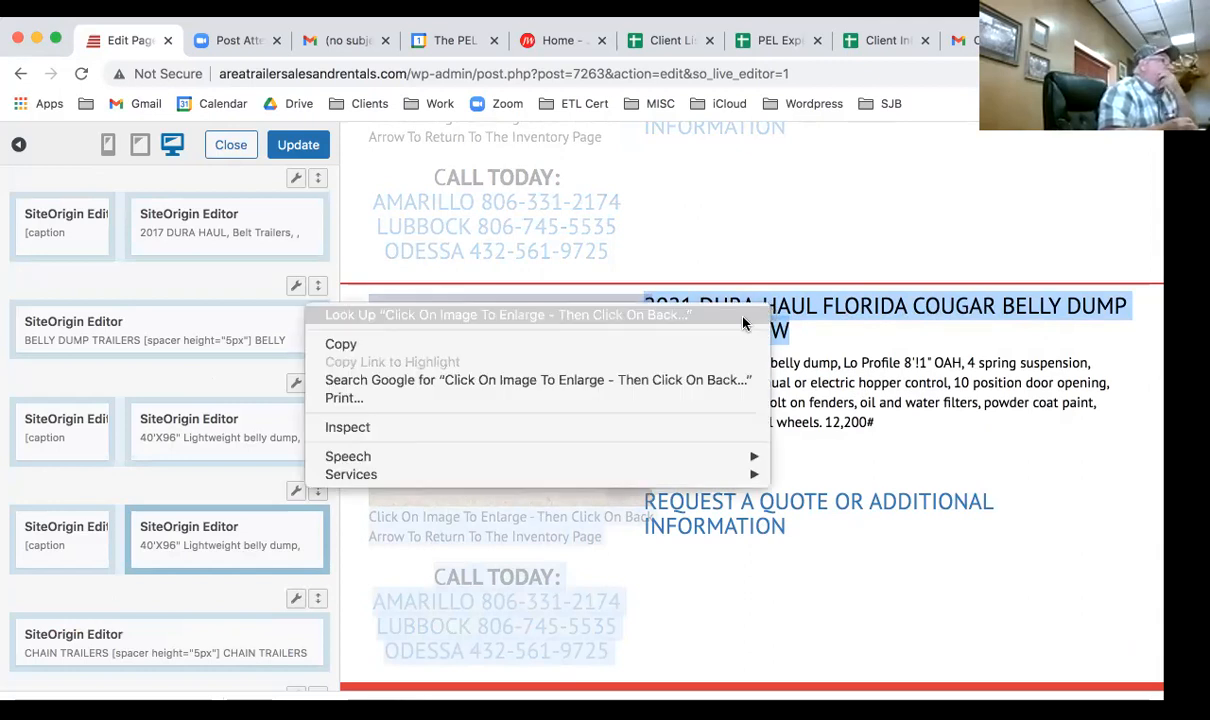
{"action": "left_click", "coordinate": [391, 347]}
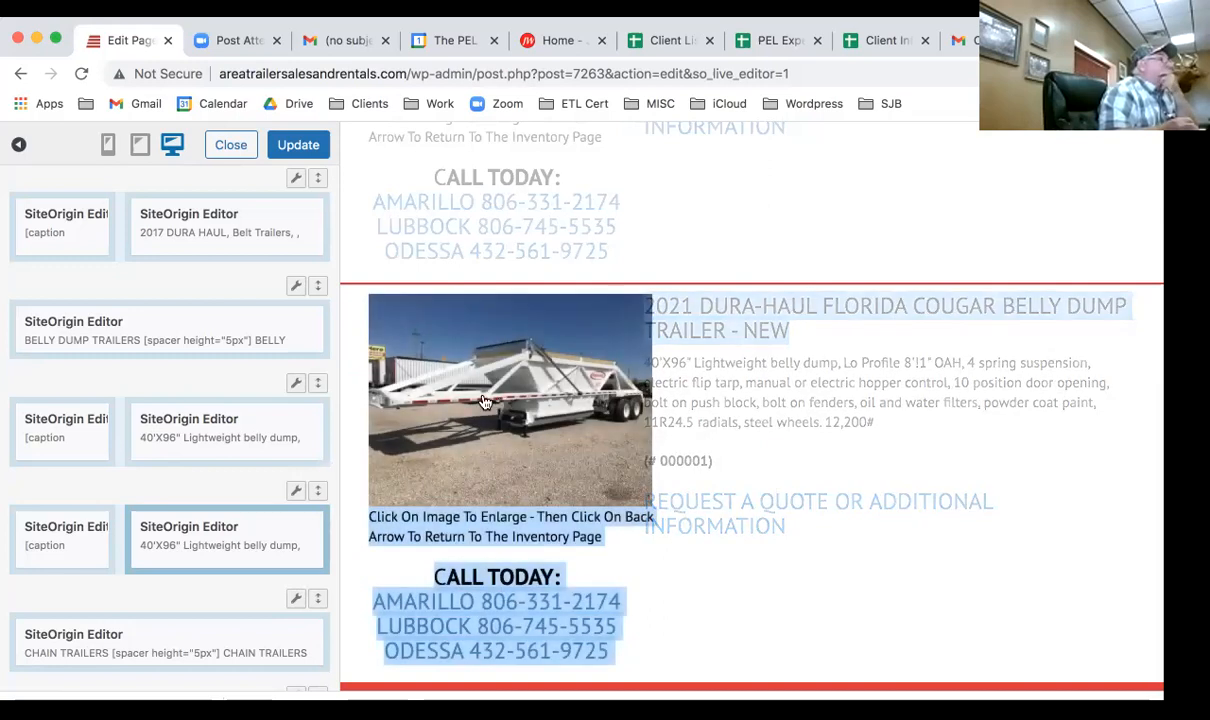
Replace the trailer photo in the Florida Cougar listing's image widget with an upload of Florida Courgar.jpg from the Desktop.
{"action": "left_click", "coordinate": [483, 401]}
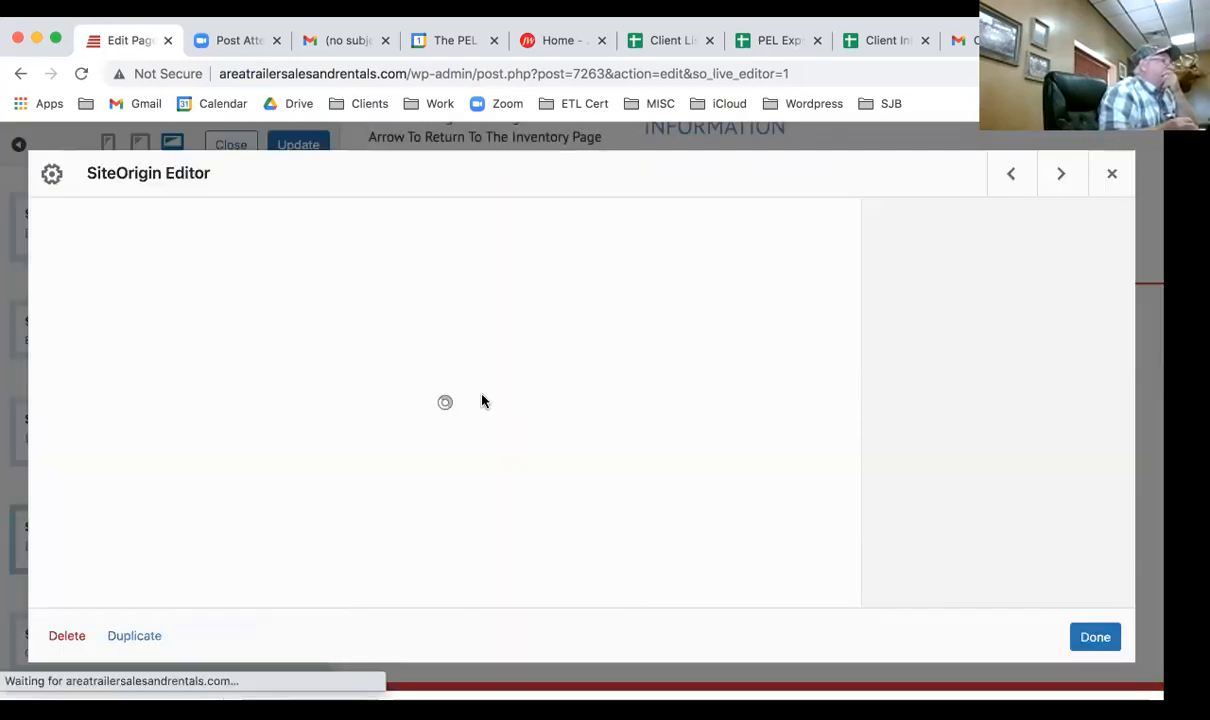
{"action": "scroll", "coordinate": [681, 457], "scroll_direction": "down", "scroll_amount": 1}
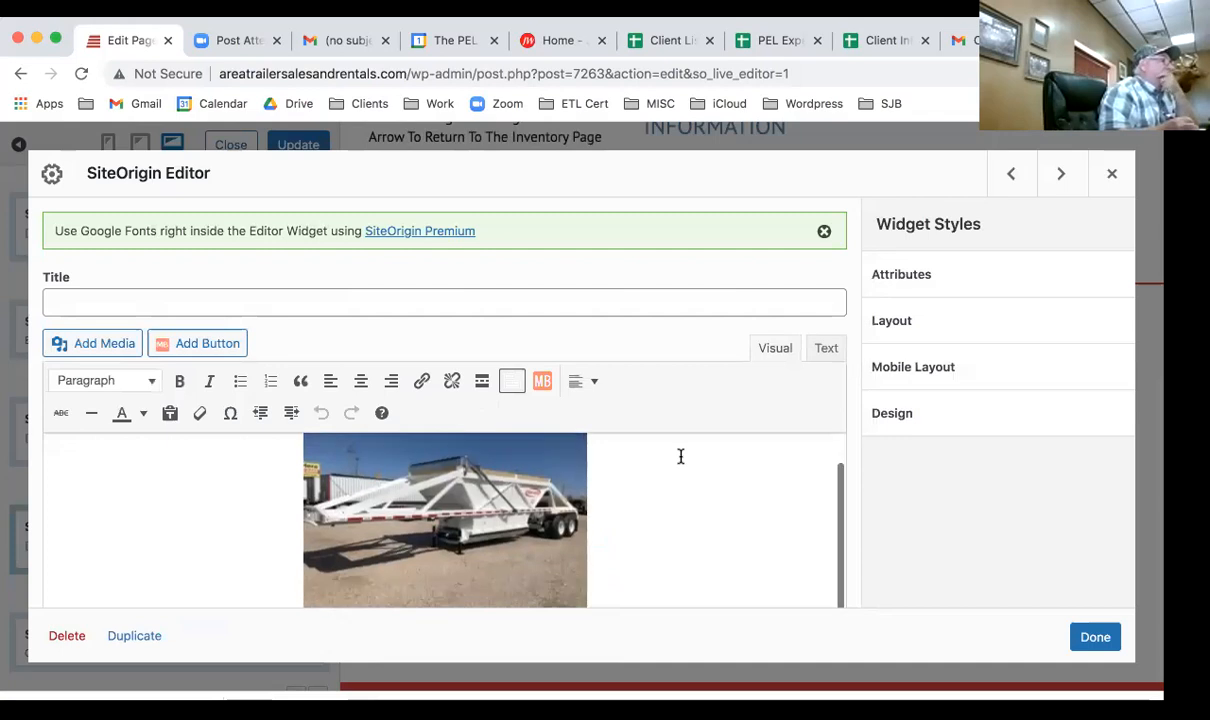
{"action": "left_click", "coordinate": [508, 475]}
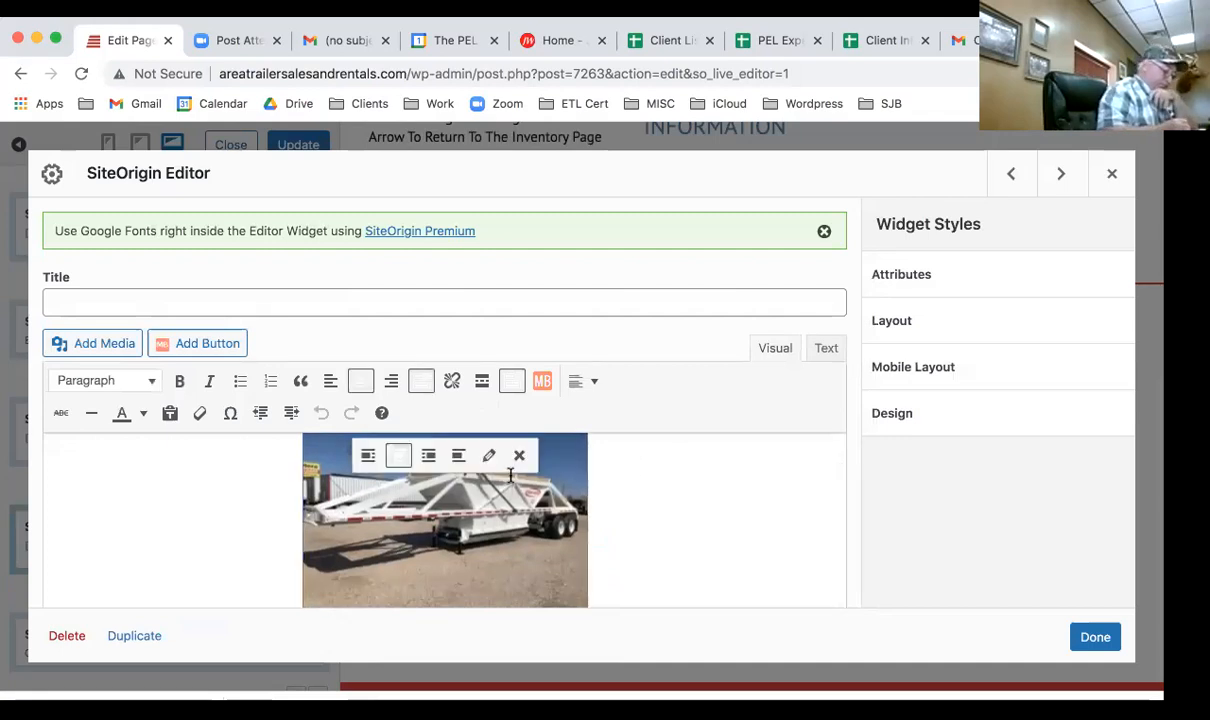
{"action": "left_click", "coordinate": [480, 456]}
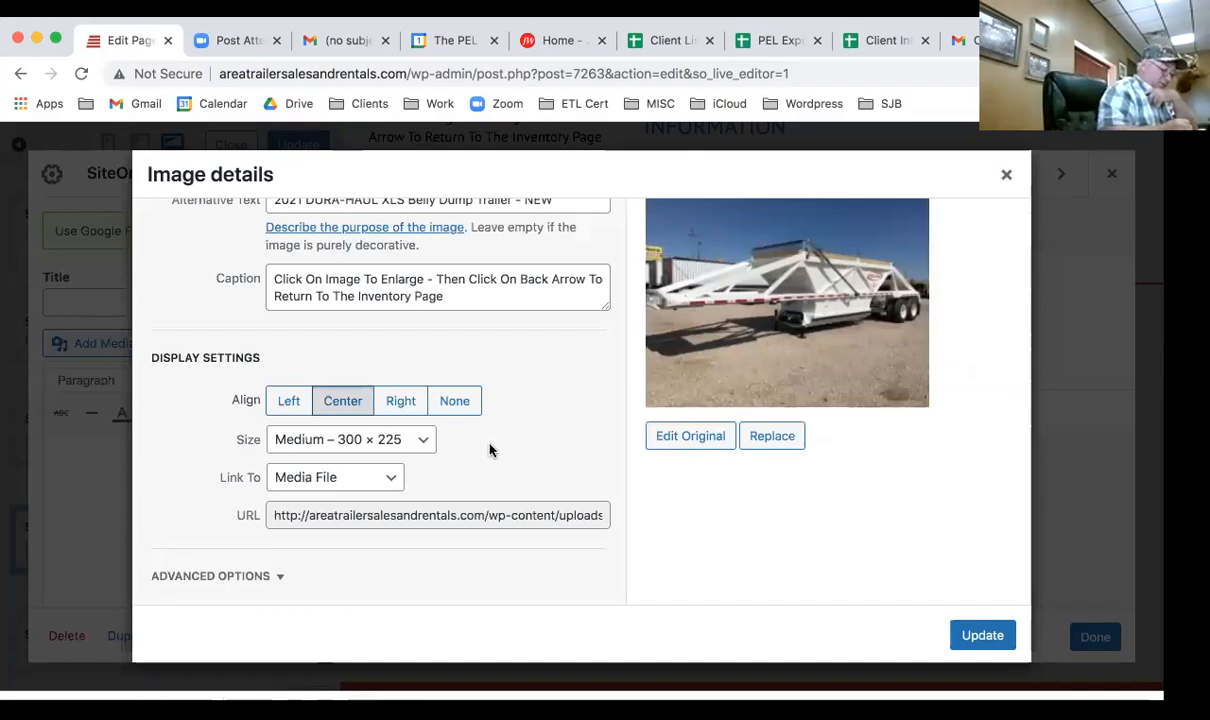
{"action": "left_click", "coordinate": [773, 438]}
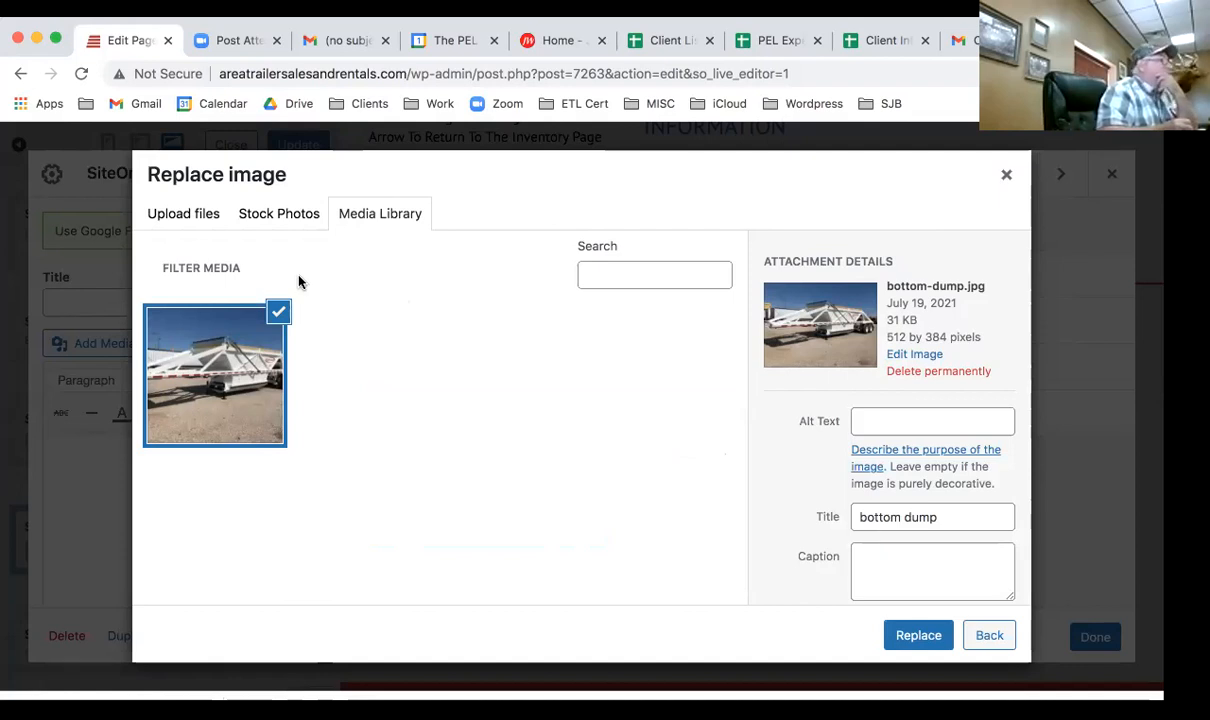
{"action": "left_click", "coordinate": [181, 215]}
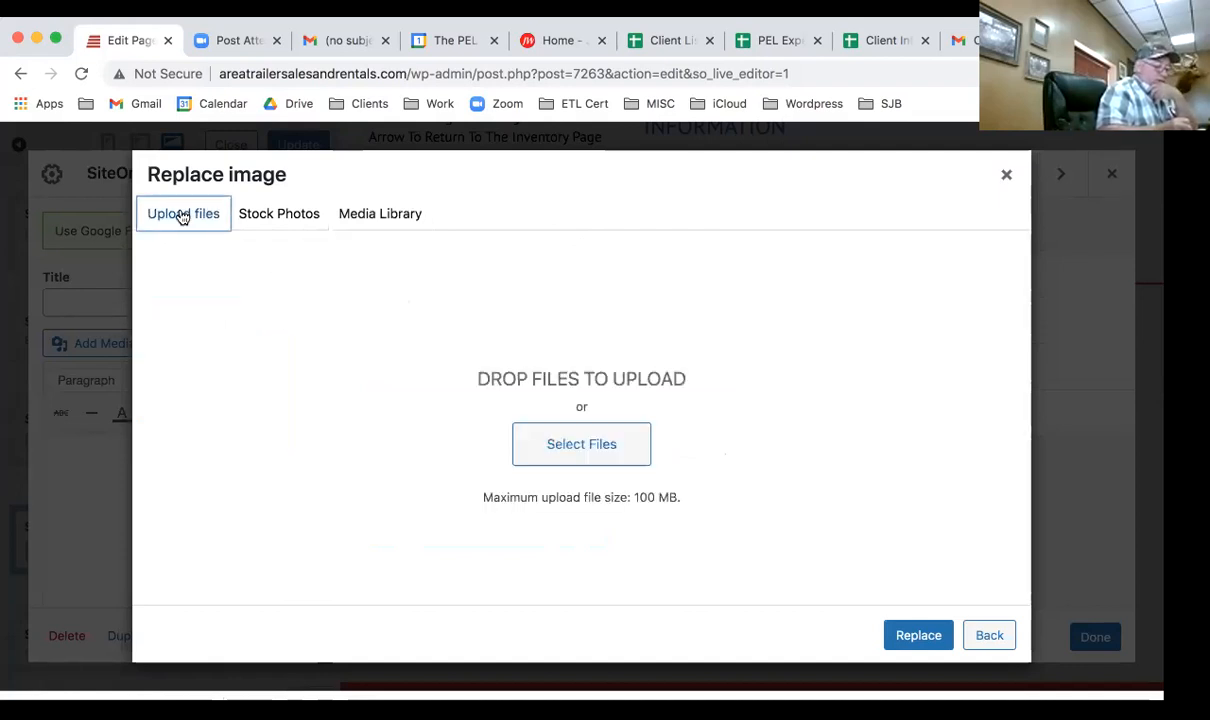
{"action": "left_click", "coordinate": [581, 456]}
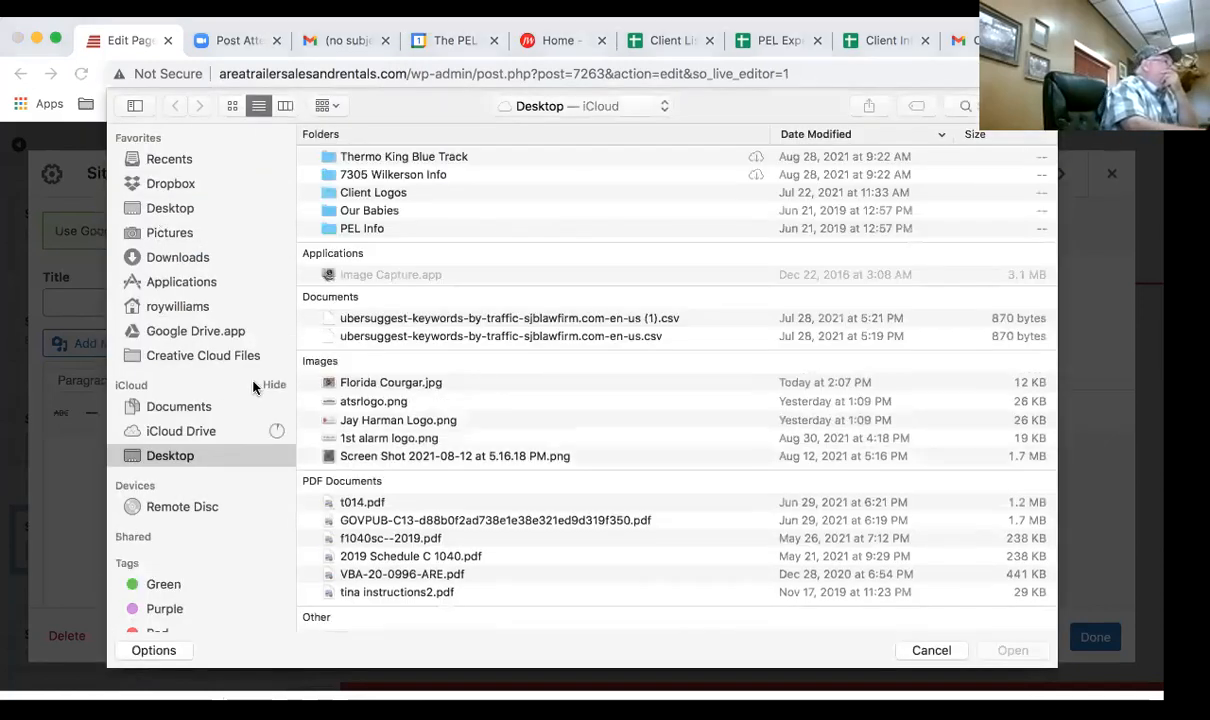
{"action": "left_click", "coordinate": [391, 384]}
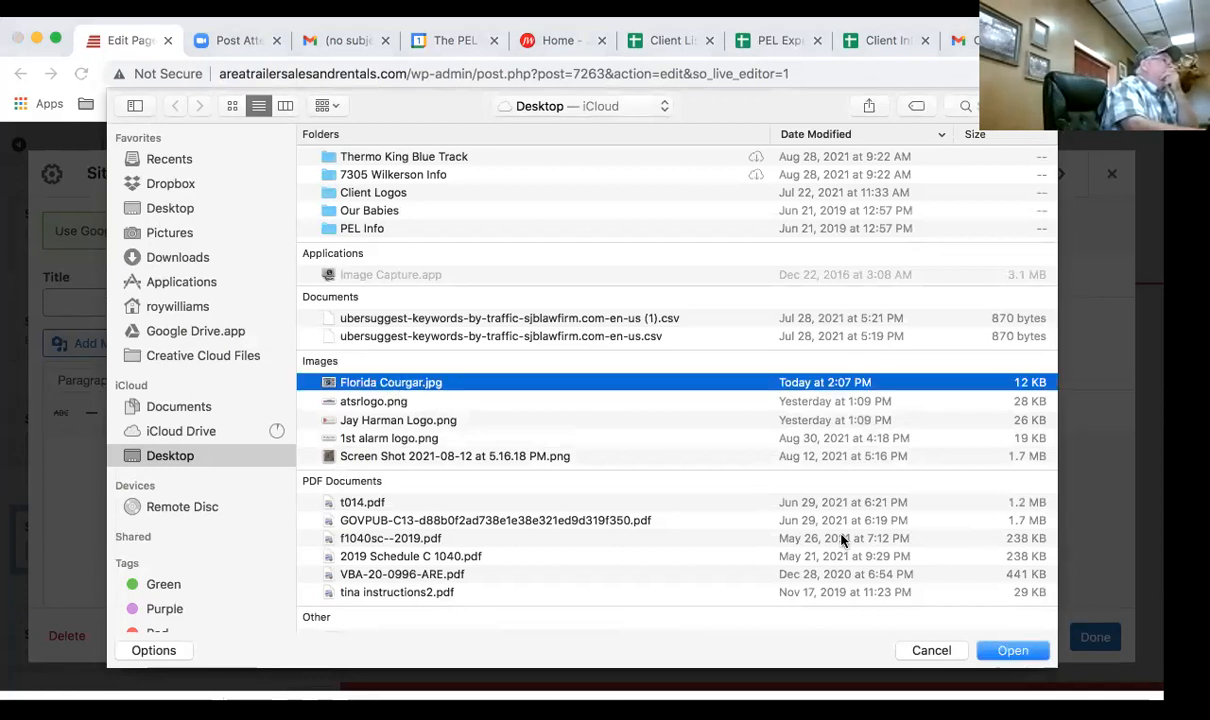
{"action": "left_click", "coordinate": [1019, 652]}
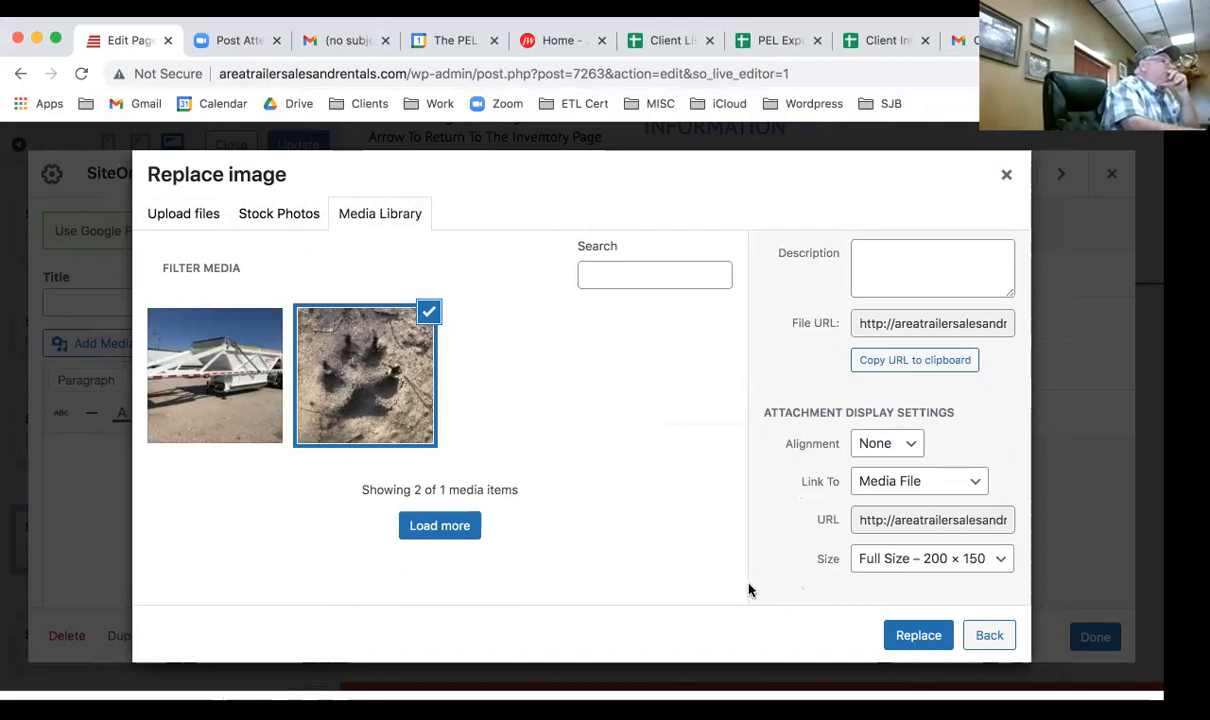
{"action": "left_click", "coordinate": [911, 638]}
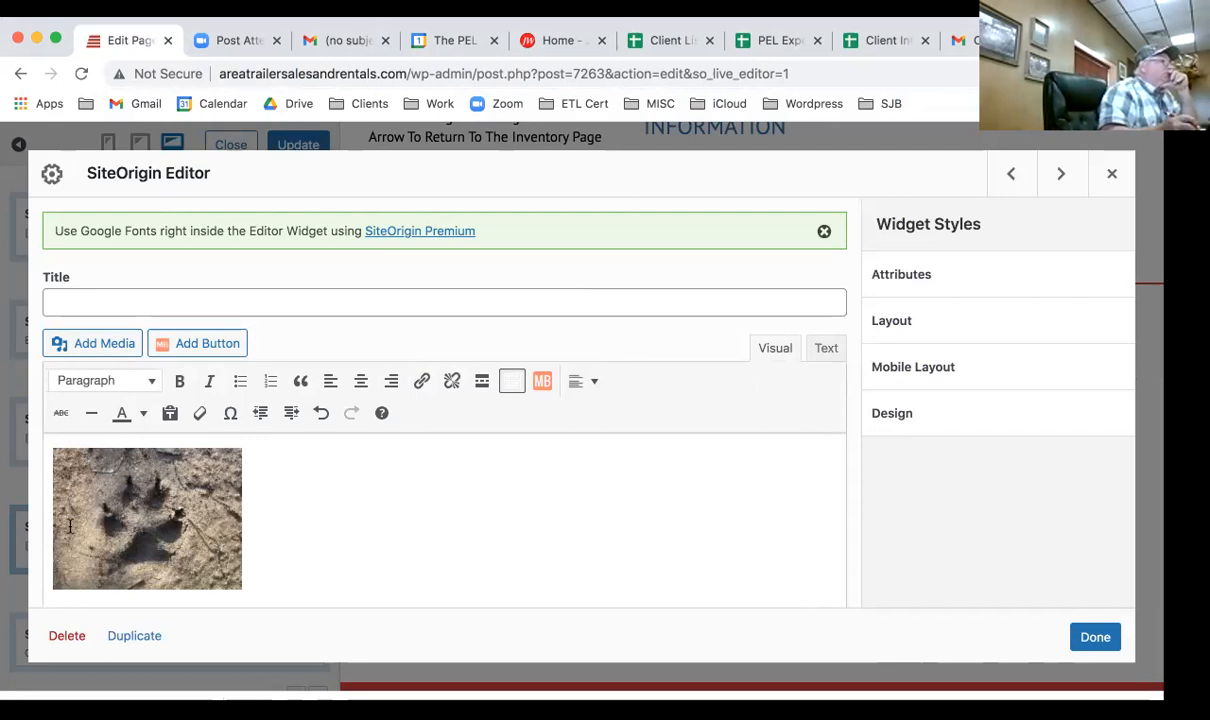
In the new image's details, set the alignment to Center and the size to Full Size – 200 × 150.
{"action": "left_click", "coordinate": [111, 476]}
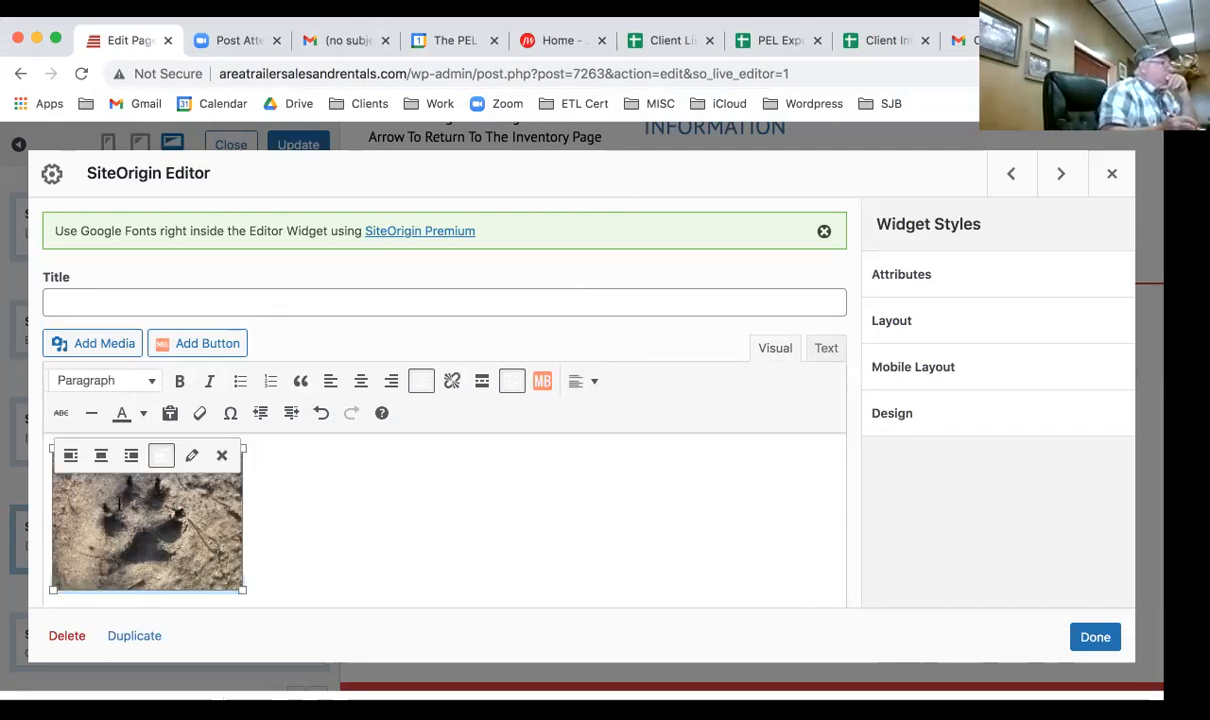
{"action": "left_click", "coordinate": [192, 458]}
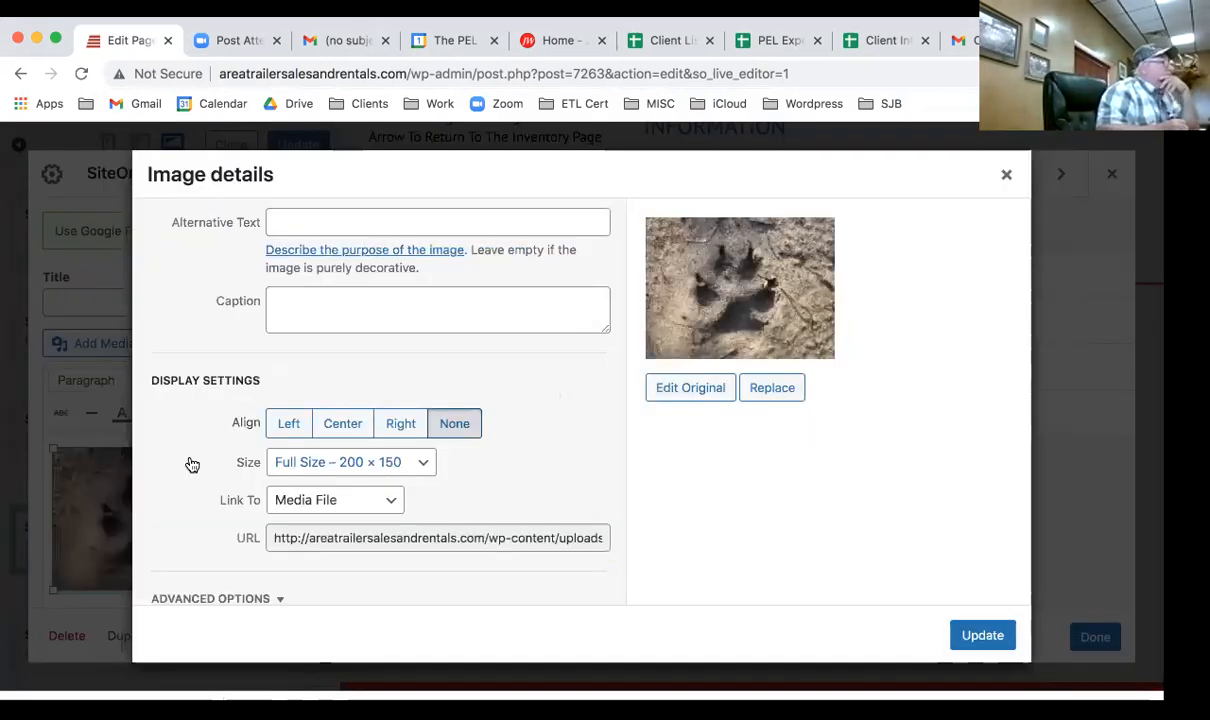
{"action": "left_click", "coordinate": [343, 423]}
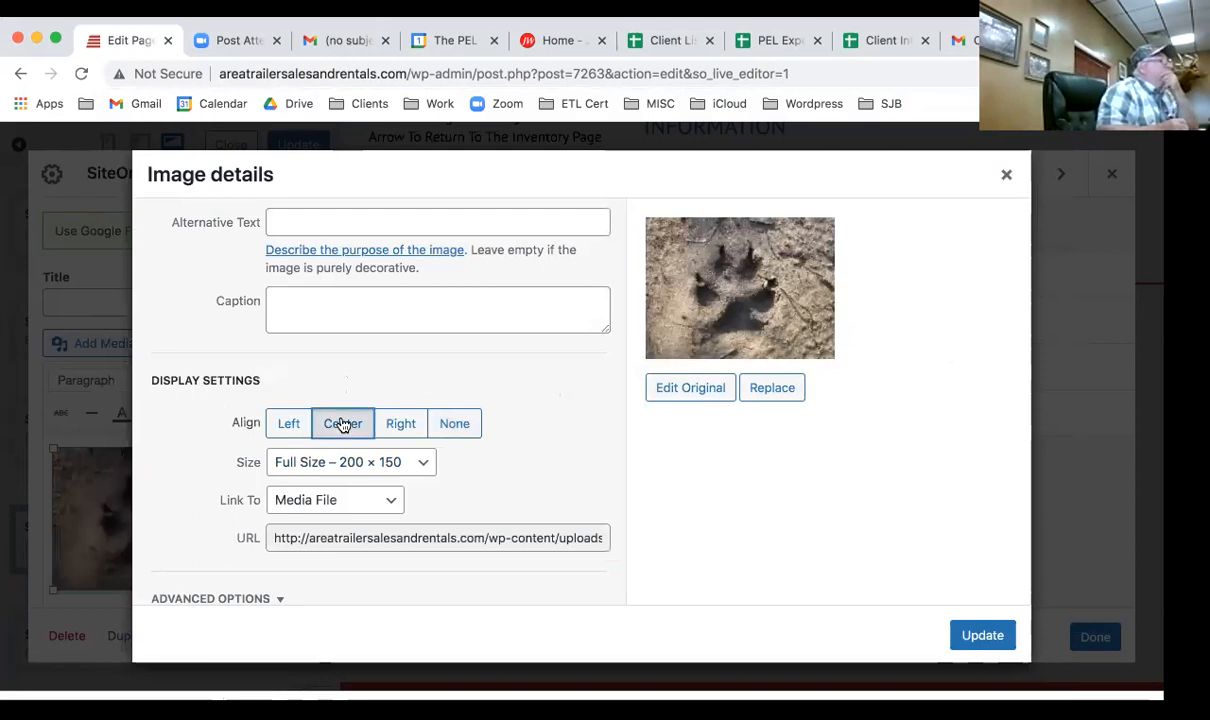
{"action": "left_click", "coordinate": [344, 462]}
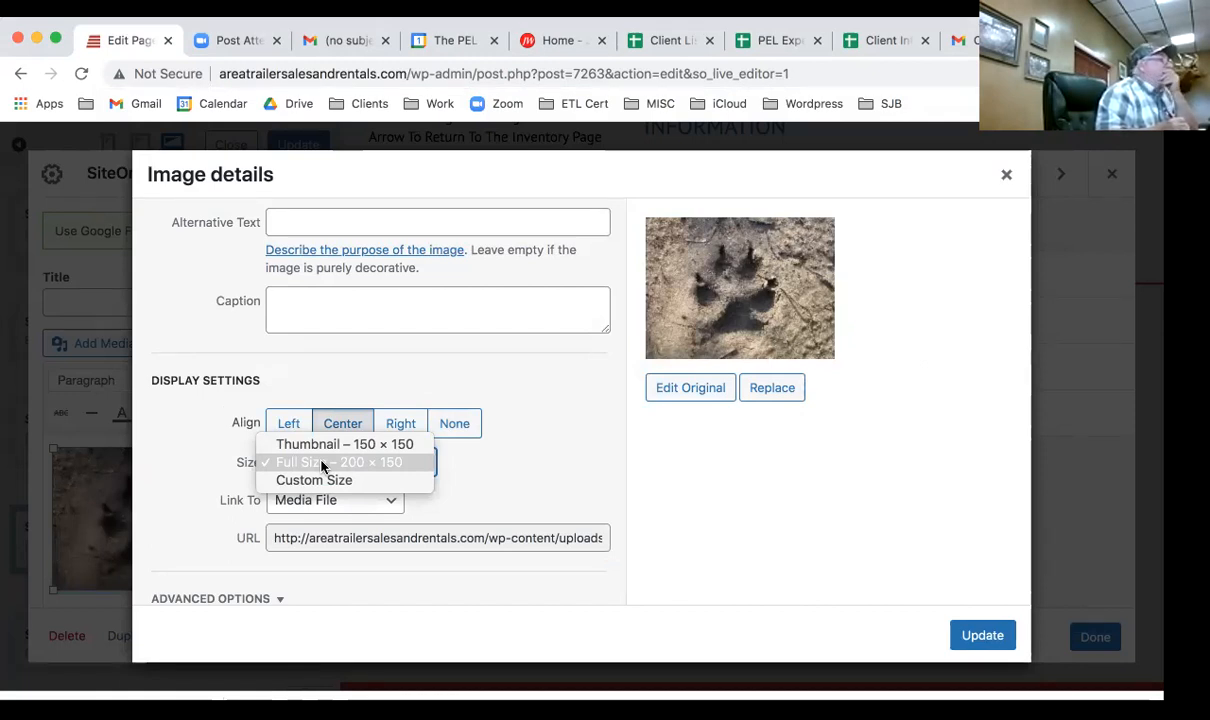
{"action": "left_click", "coordinate": [322, 464]}
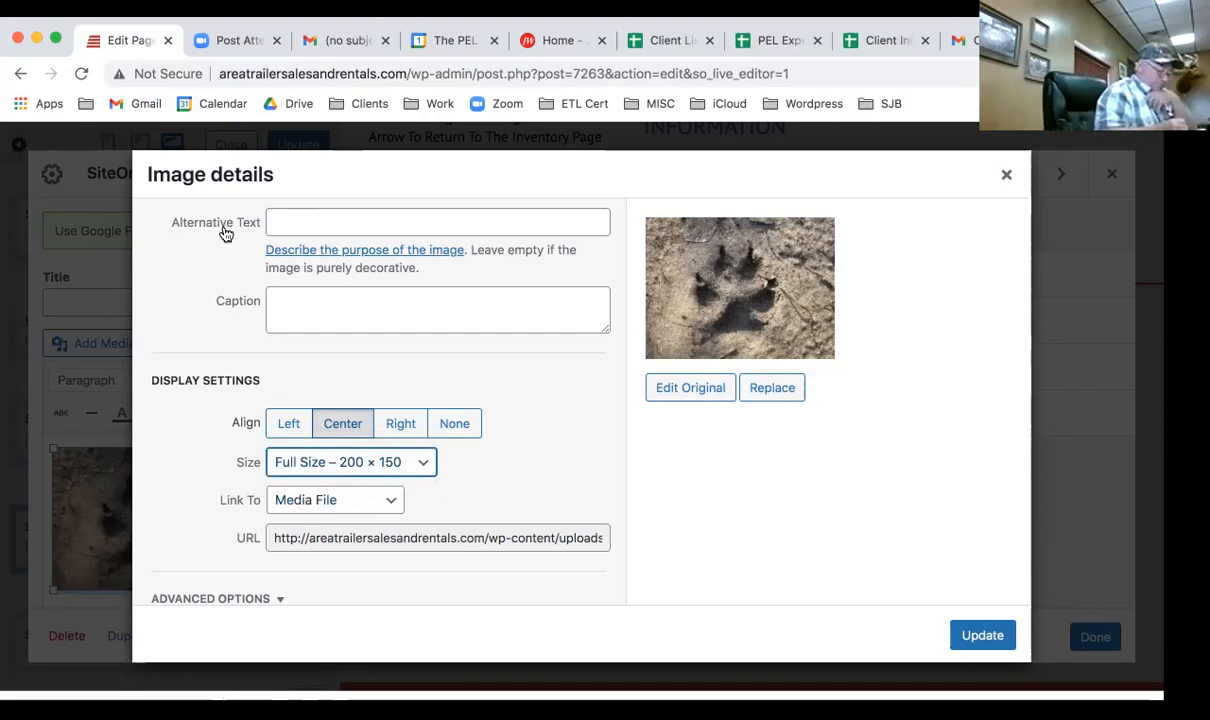
Paste the copied listing title text as the image's alternative text.
{"action": "left_click", "coordinate": [297, 221]}
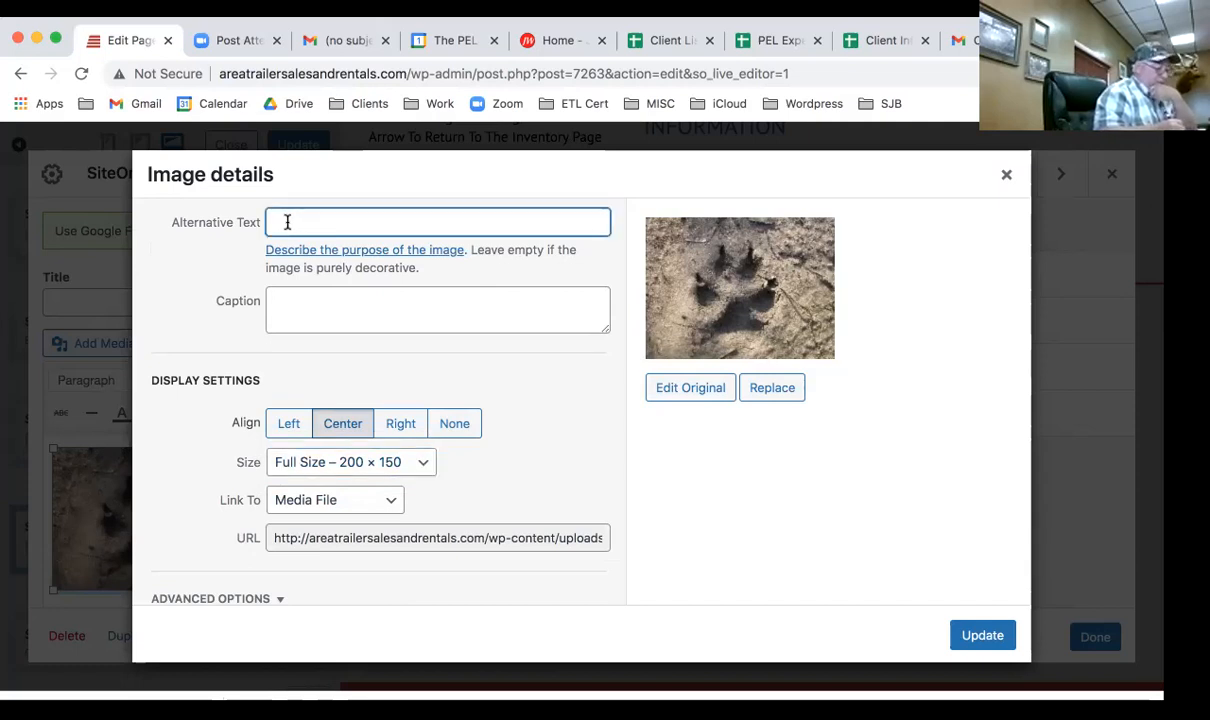
{"action": "right_click", "coordinate": [287, 222]}
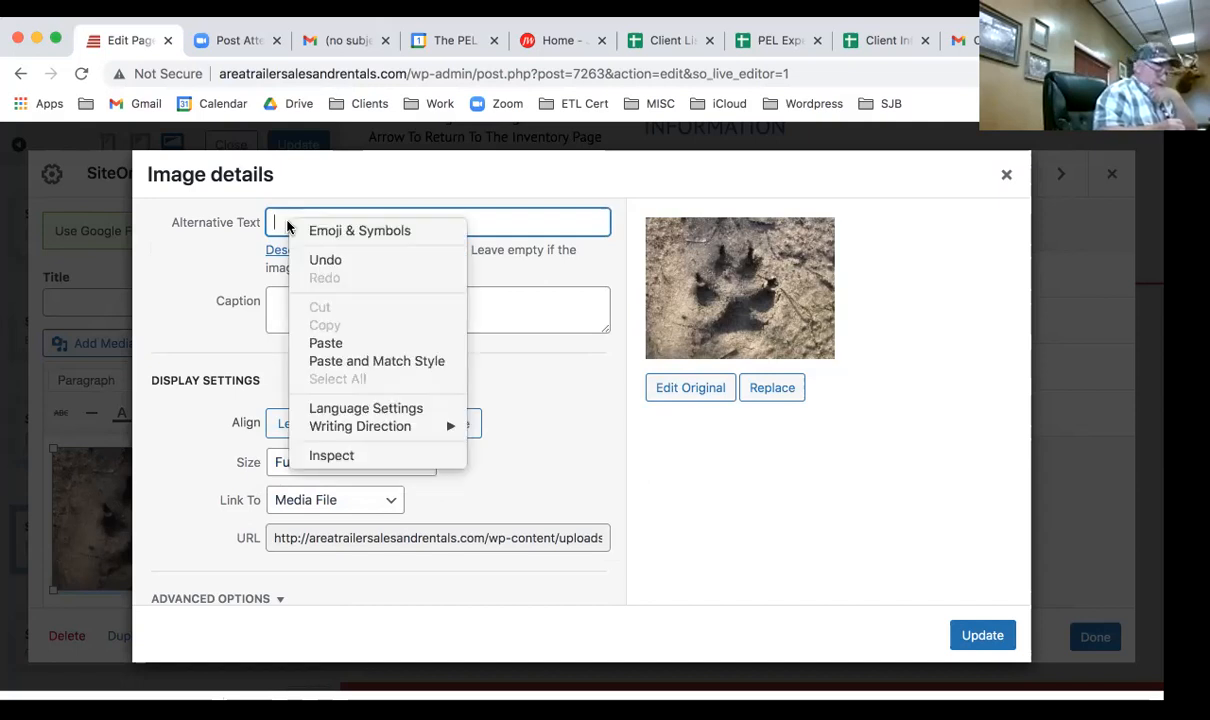
{"action": "left_click", "coordinate": [318, 343]}
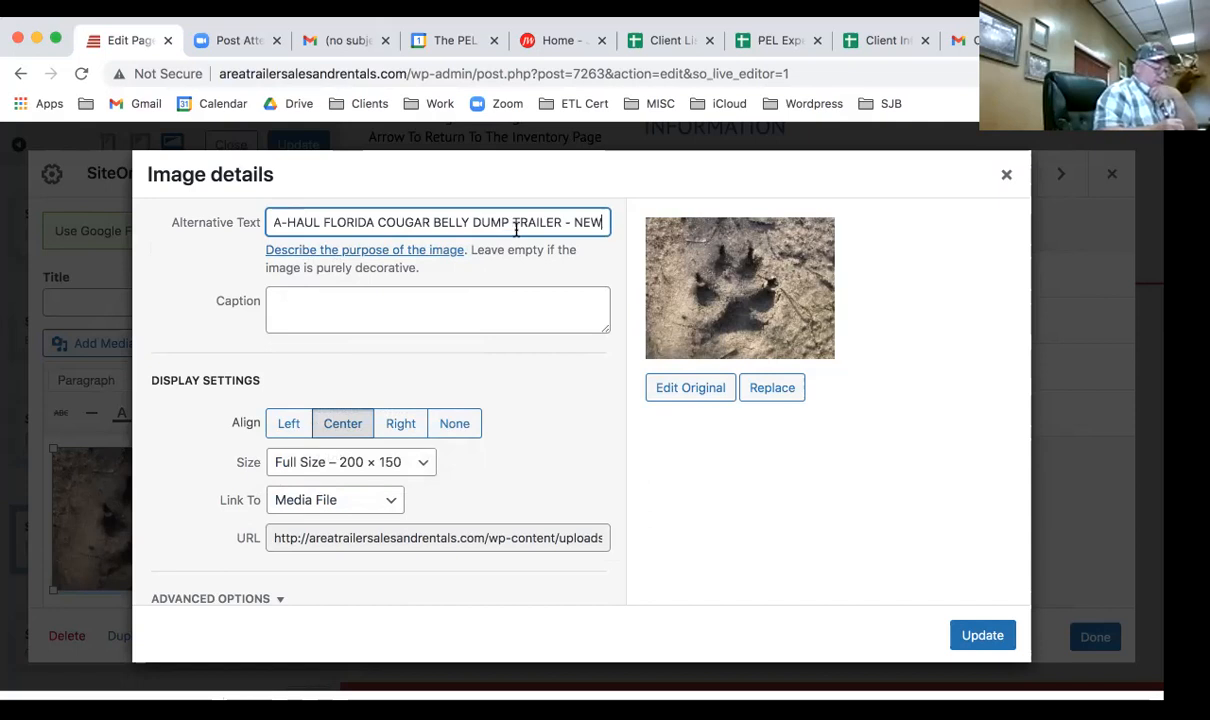
Enter the image caption "CLICK ON IMAGE TO ENLARGE AND CLICK ON BACK ARROW TO RETURN TO INVENTORY PAGE".
{"action": "left_click", "coordinate": [292, 298]}
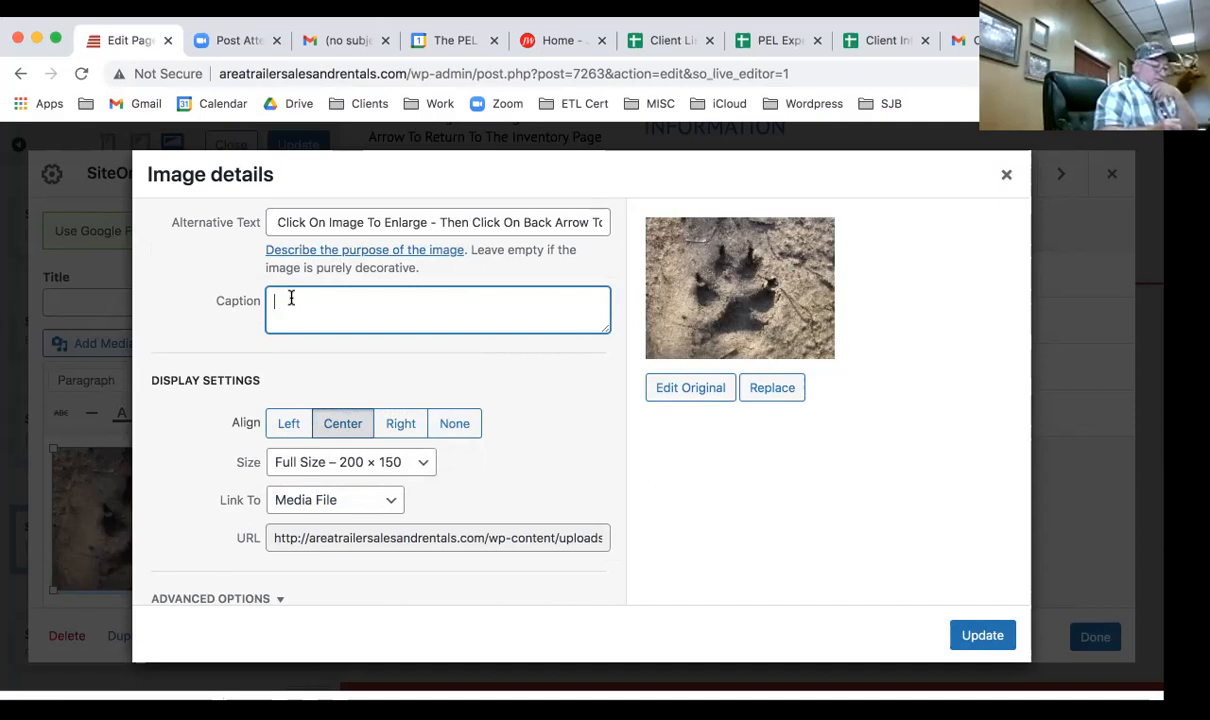
{"action": "type", "text": "CLICK ON IMAGE TO ENLARGE"}
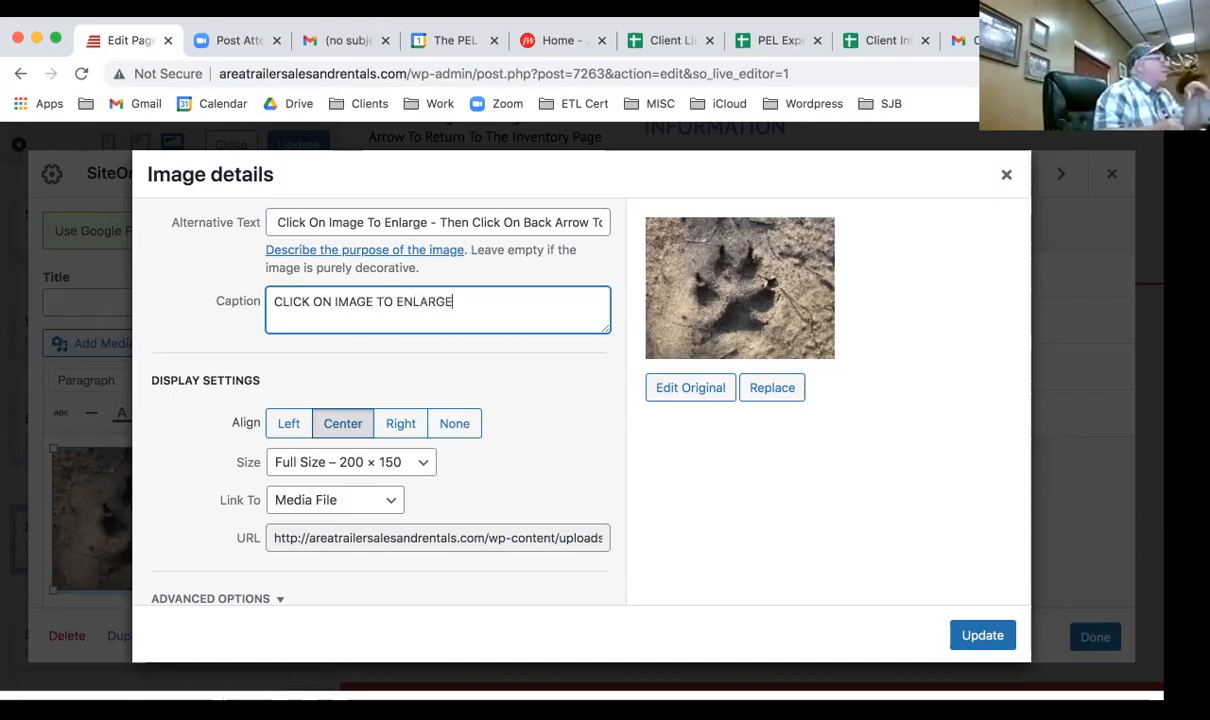
{"action": "type", "text": " AND "}
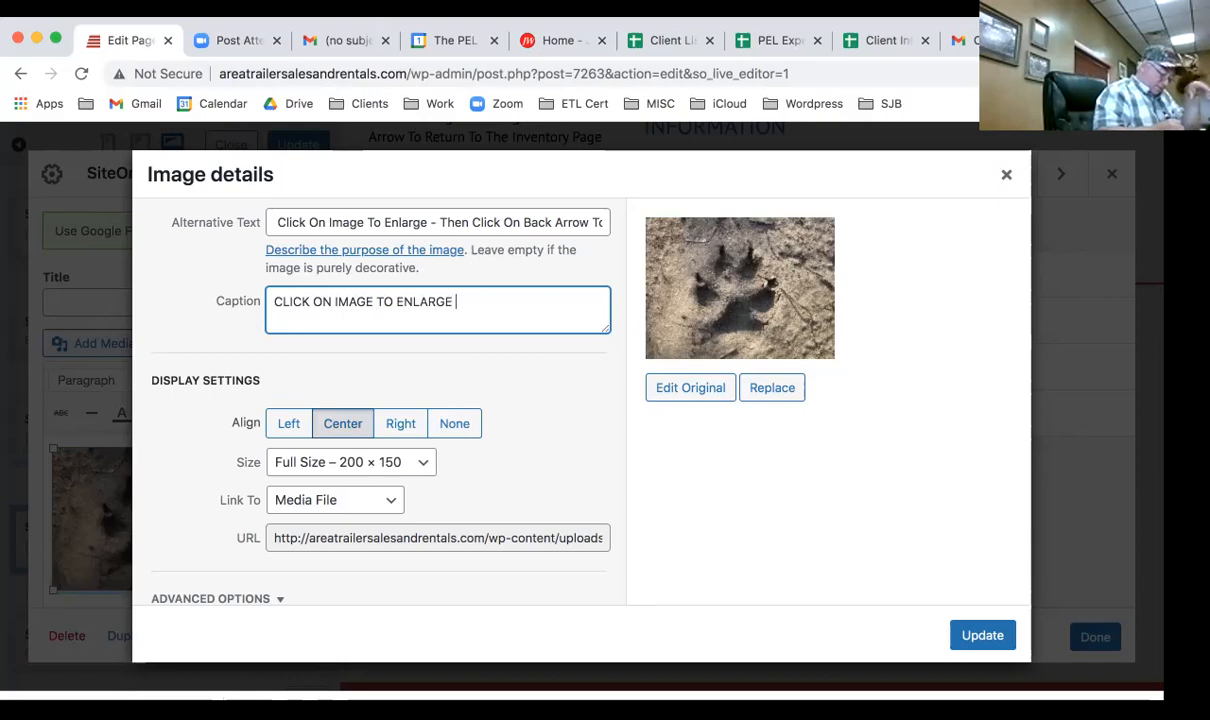
{"action": "type", "text": "CLICK "}
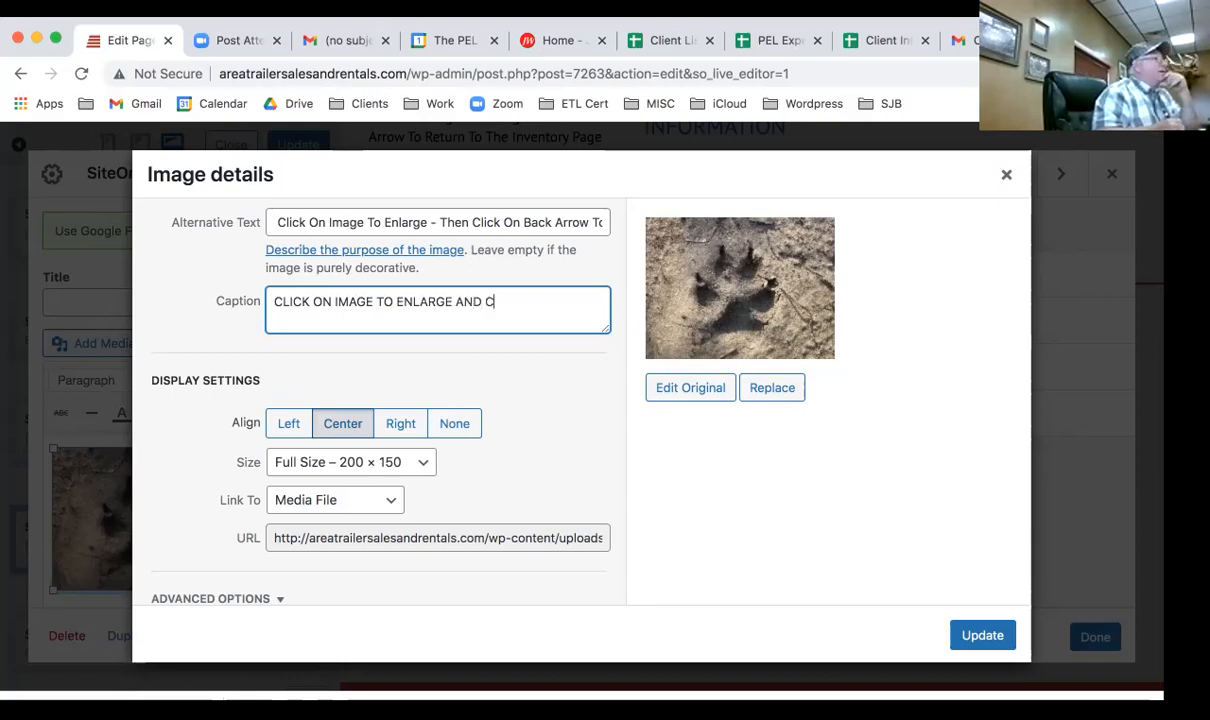
{"action": "type", "text": "ON"}
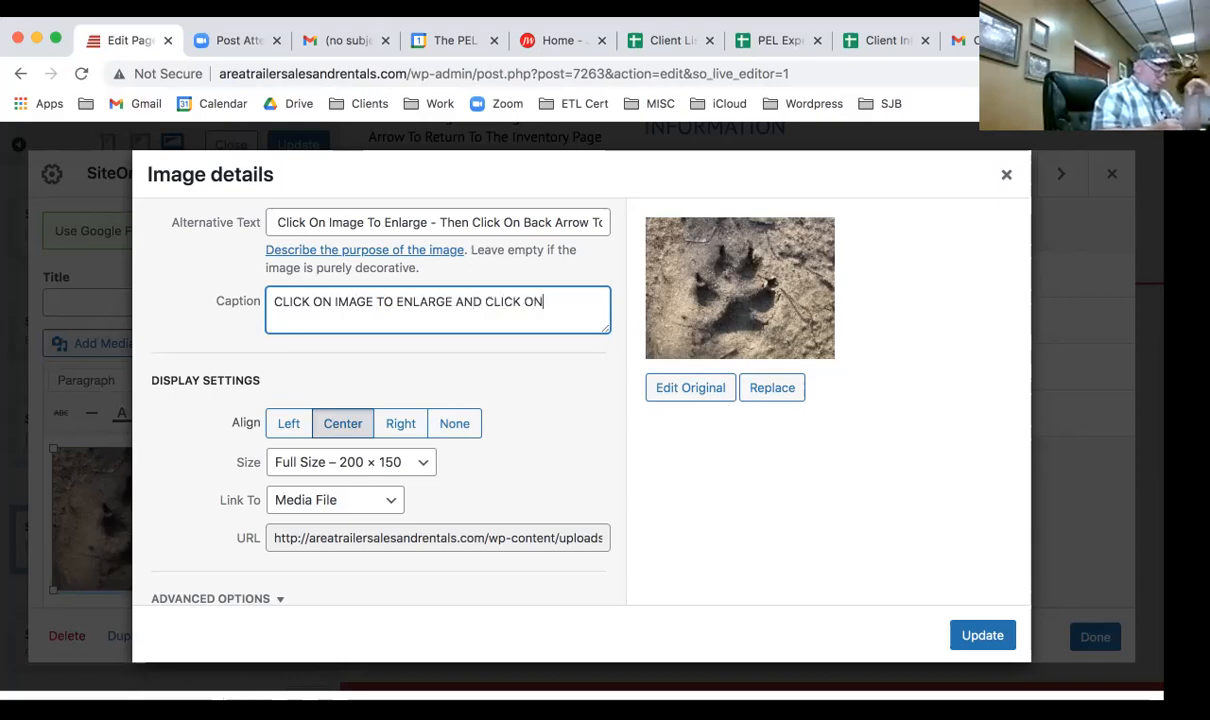
{"action": "type", "text": " BACK A"}
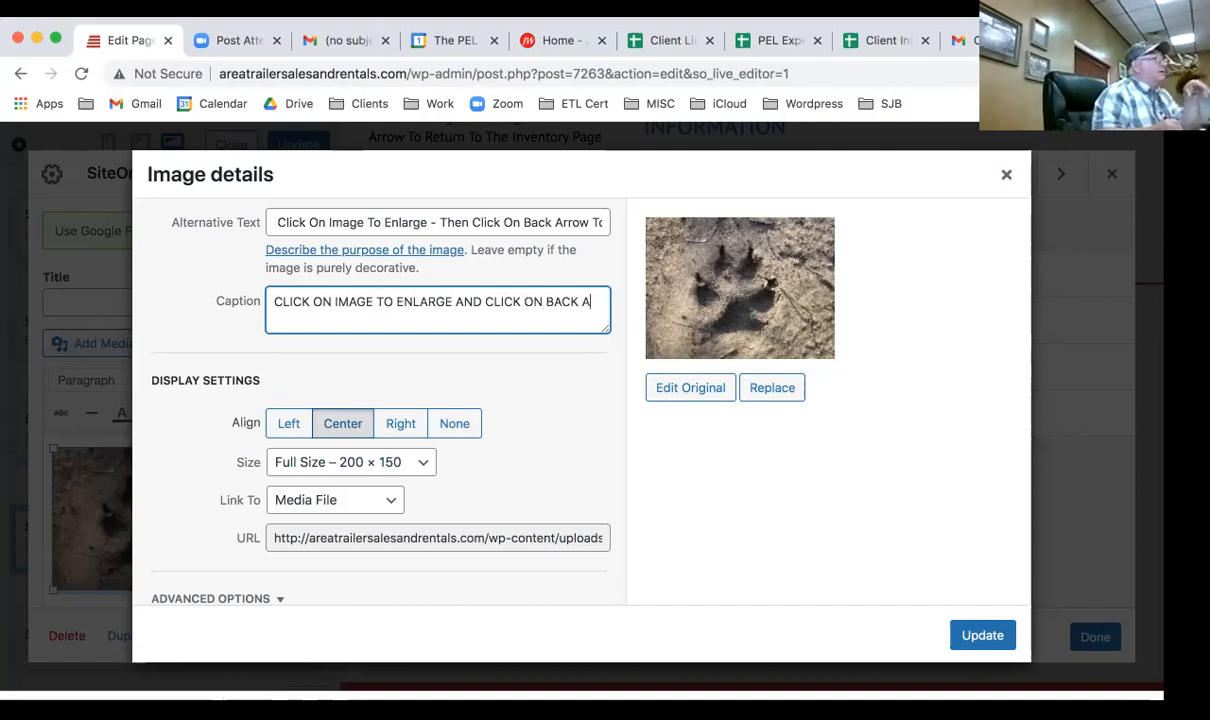
{"action": "type", "text": "RROW TO RE"}
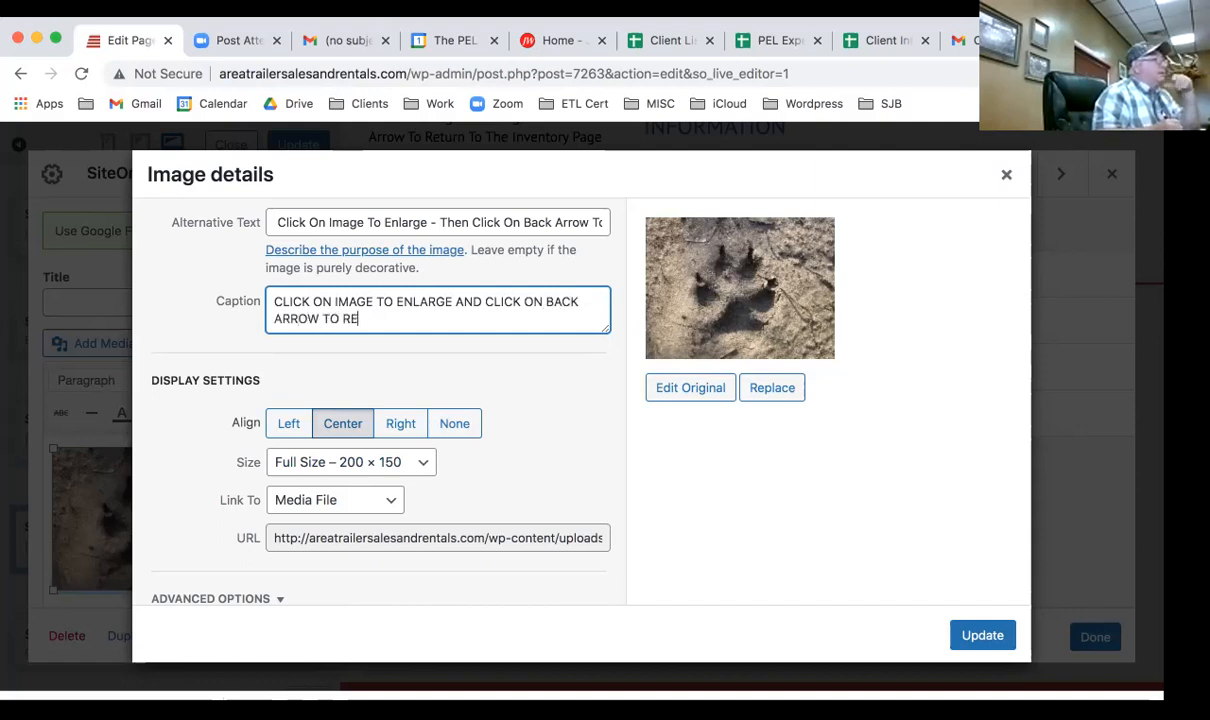
{"action": "type", "text": "TURN TO "}
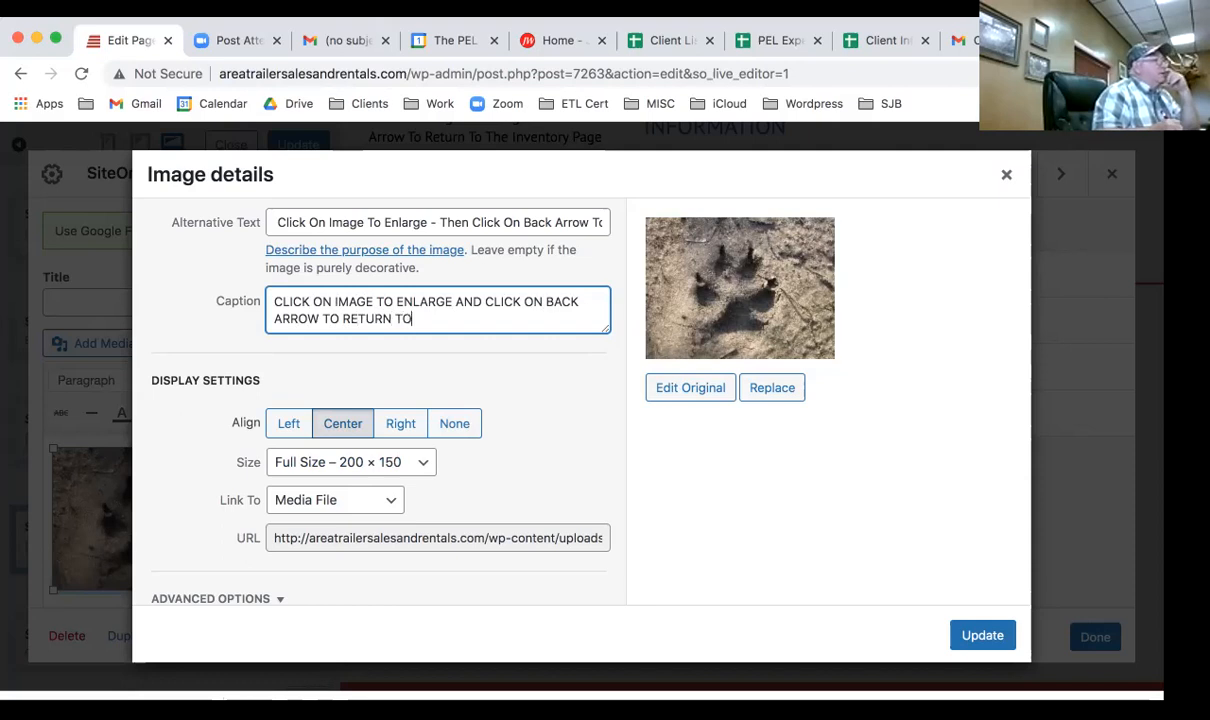
{"action": "type", "text": "INVE"}
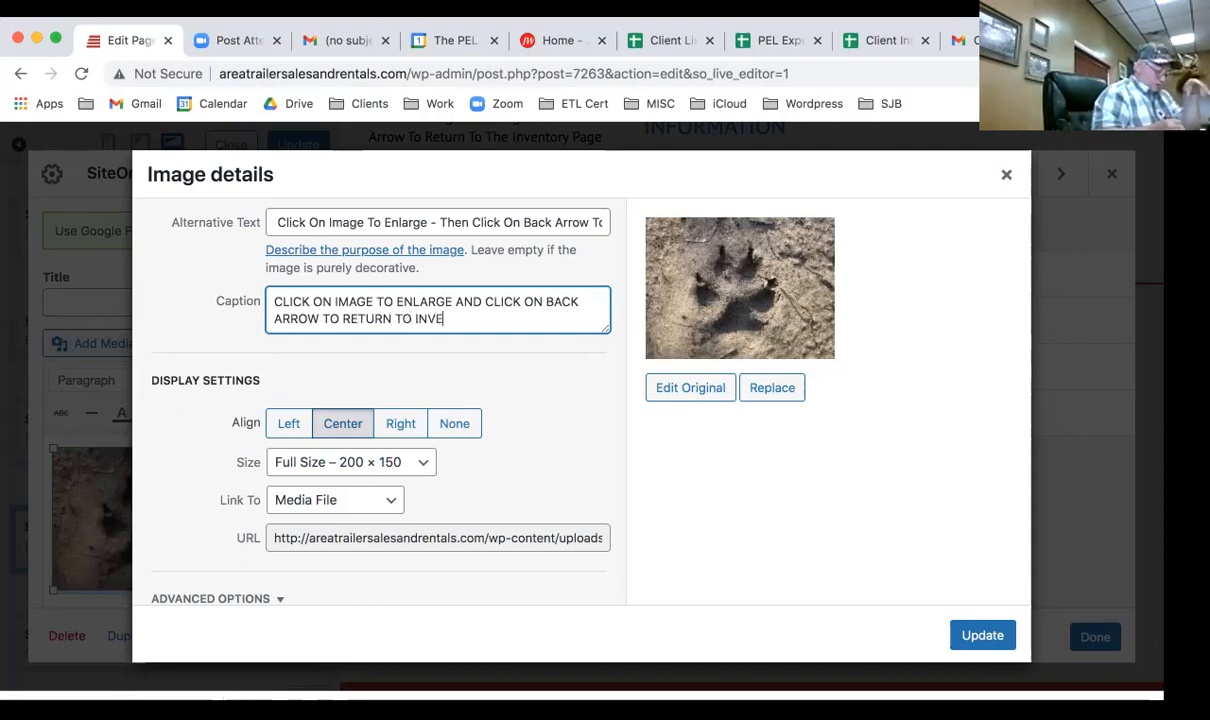
{"action": "type", "text": "NTORY PAGE"}
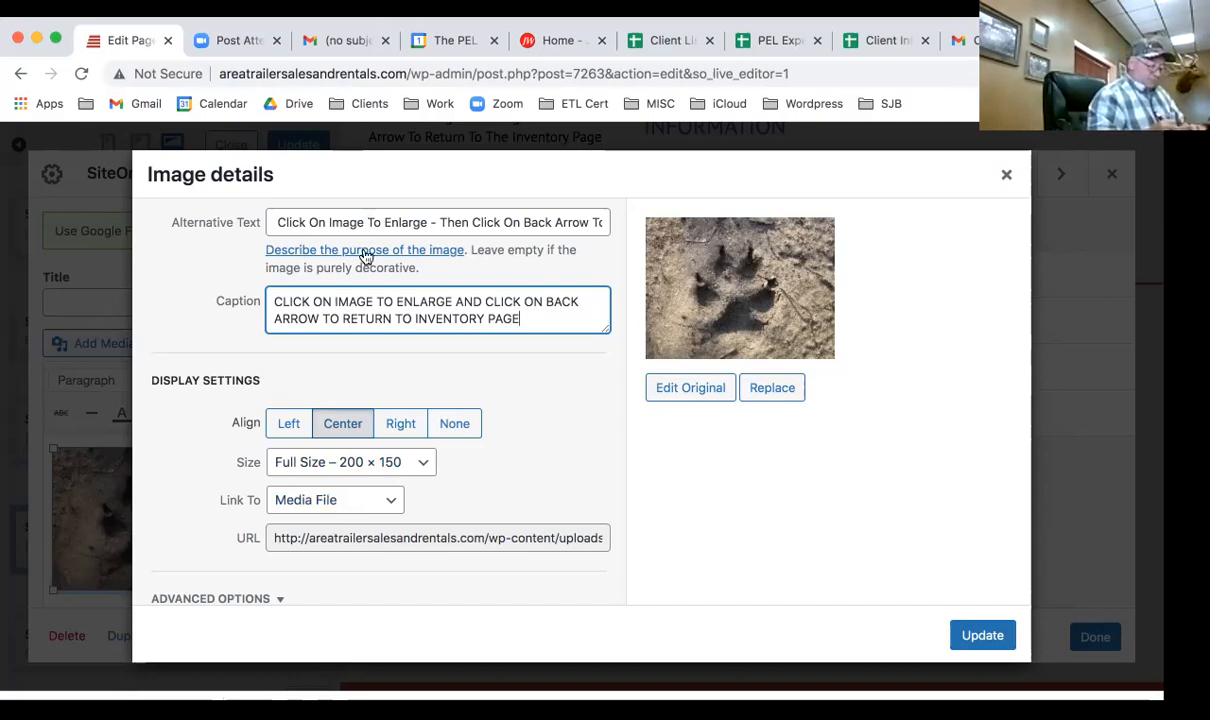
Clear the image's alternative text and paste the copied listing text in its place.
{"action": "left_click", "coordinate": [451, 222]}
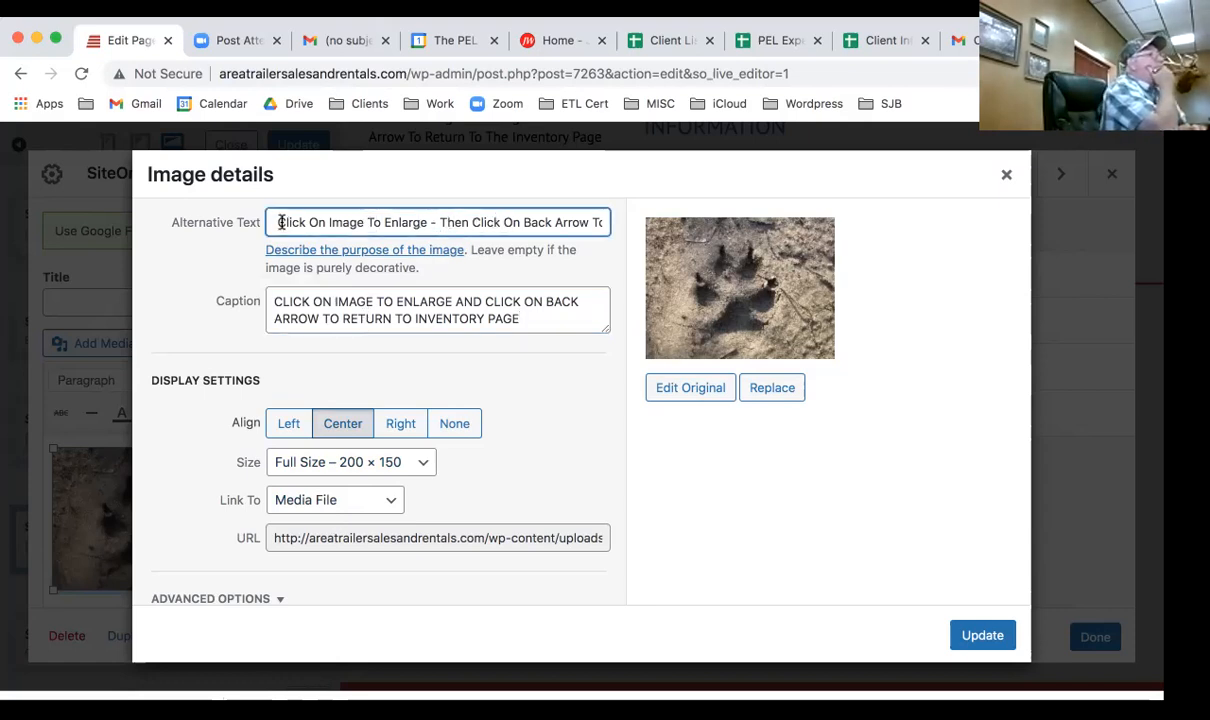
{"action": "left_click_drag", "start_coordinate": [266, 222], "coordinate": [601, 222]}
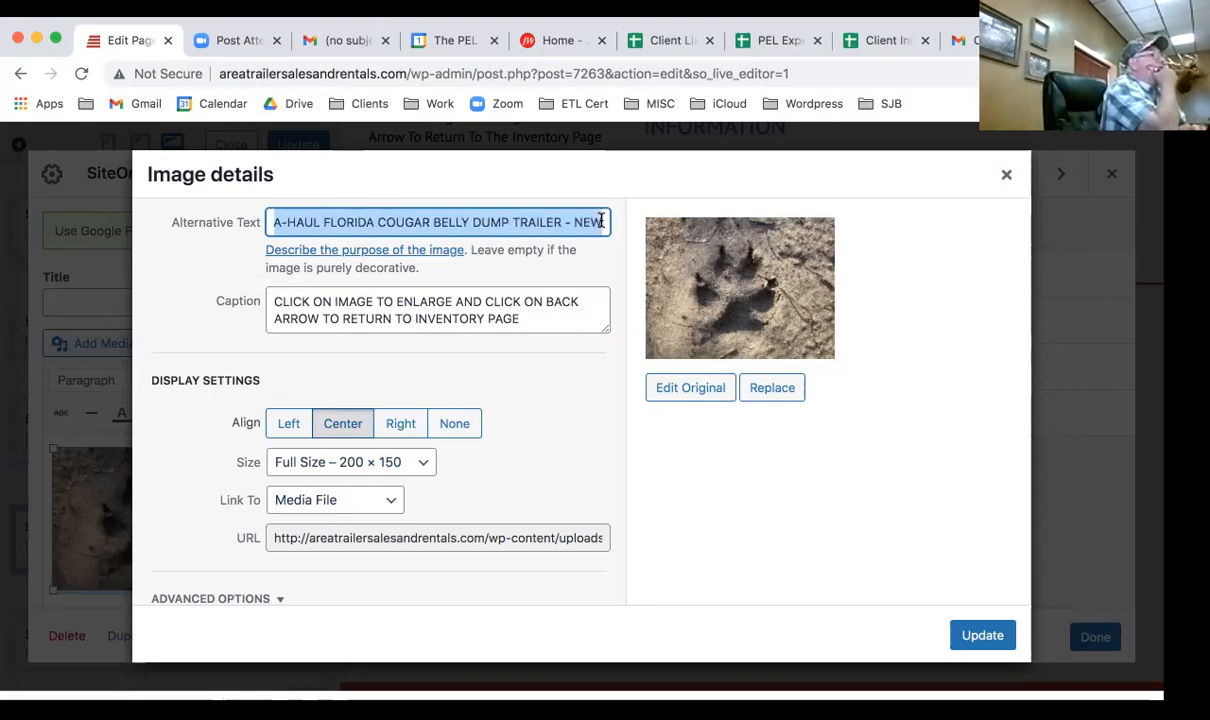
{"action": "key", "text": "BackSpace"}
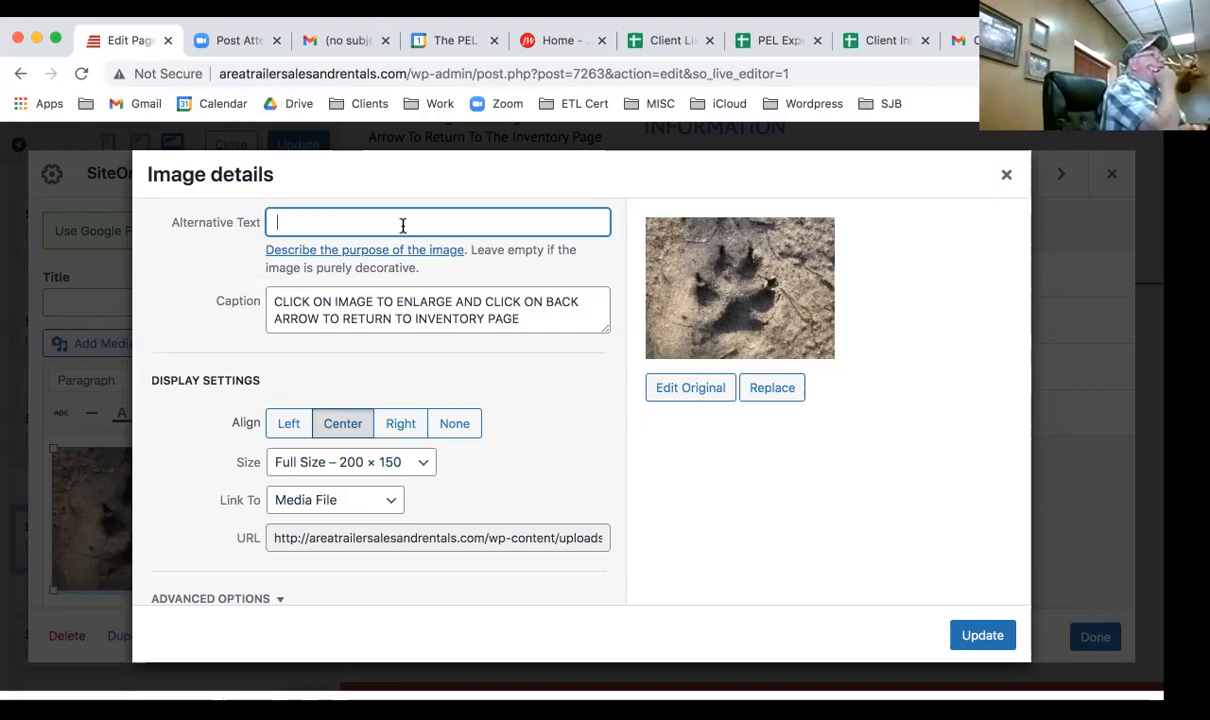
{"action": "right_click", "coordinate": [302, 220]}
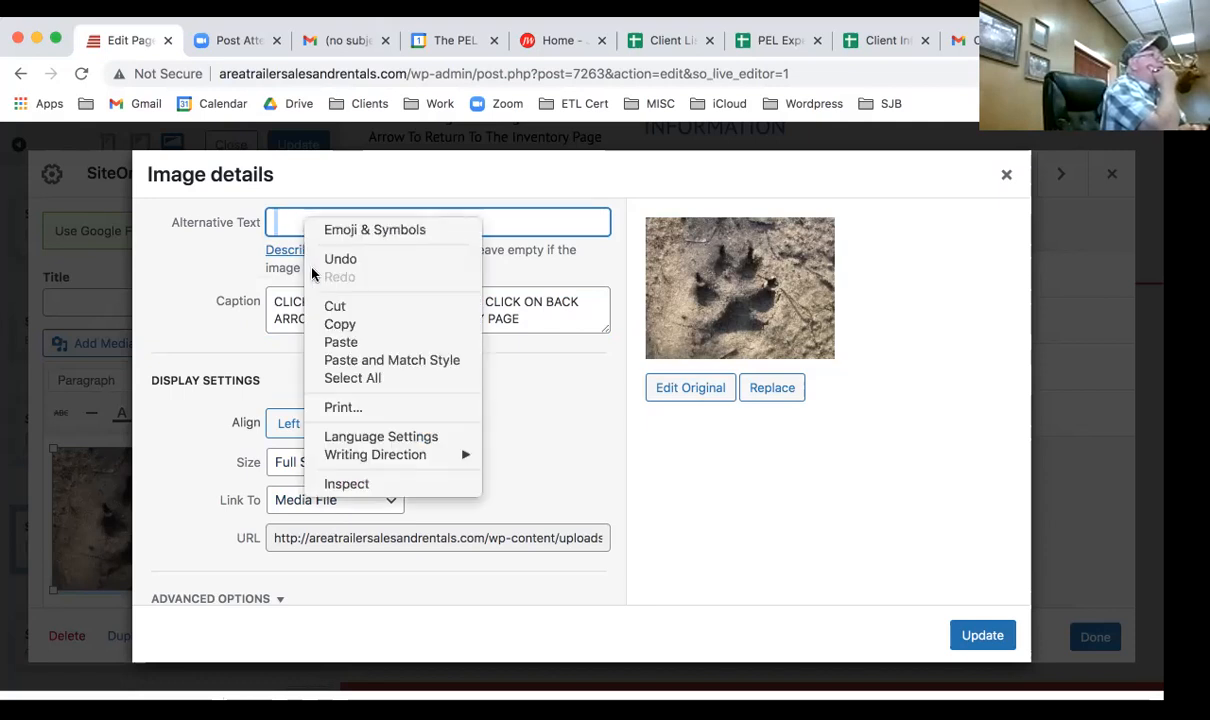
{"action": "left_click", "coordinate": [338, 344]}
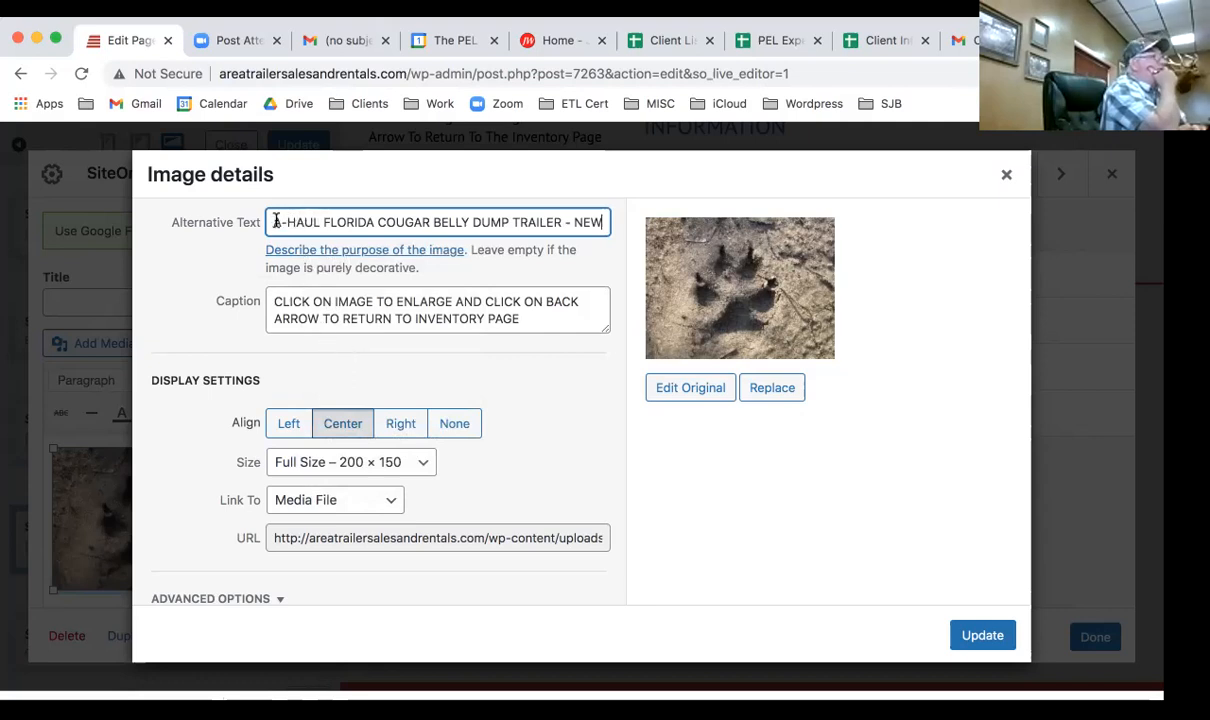
Trim the alternative text to the listing title by deleting everything before "2021 DURA-HAUL FLORIDA COUGAR BELLY DUMP TRAILER - NEW".
{"action": "scroll", "coordinate": [450, 226], "scroll_direction": "left", "scroll_amount": 9}
{"action": "scroll", "coordinate": [446, 225], "scroll_direction": "left", "scroll_amount": 6}
{"action": "scroll", "coordinate": [445, 224], "scroll_direction": "right", "scroll_amount": 12}
{"action": "scroll", "coordinate": [446, 225], "scroll_direction": "right", "scroll_amount": 3}
{"action": "scroll", "coordinate": [445, 224], "scroll_direction": "left", "scroll_amount": 2}
{"action": "scroll", "coordinate": [400, 223], "scroll_direction": "left", "scroll_amount": 1}
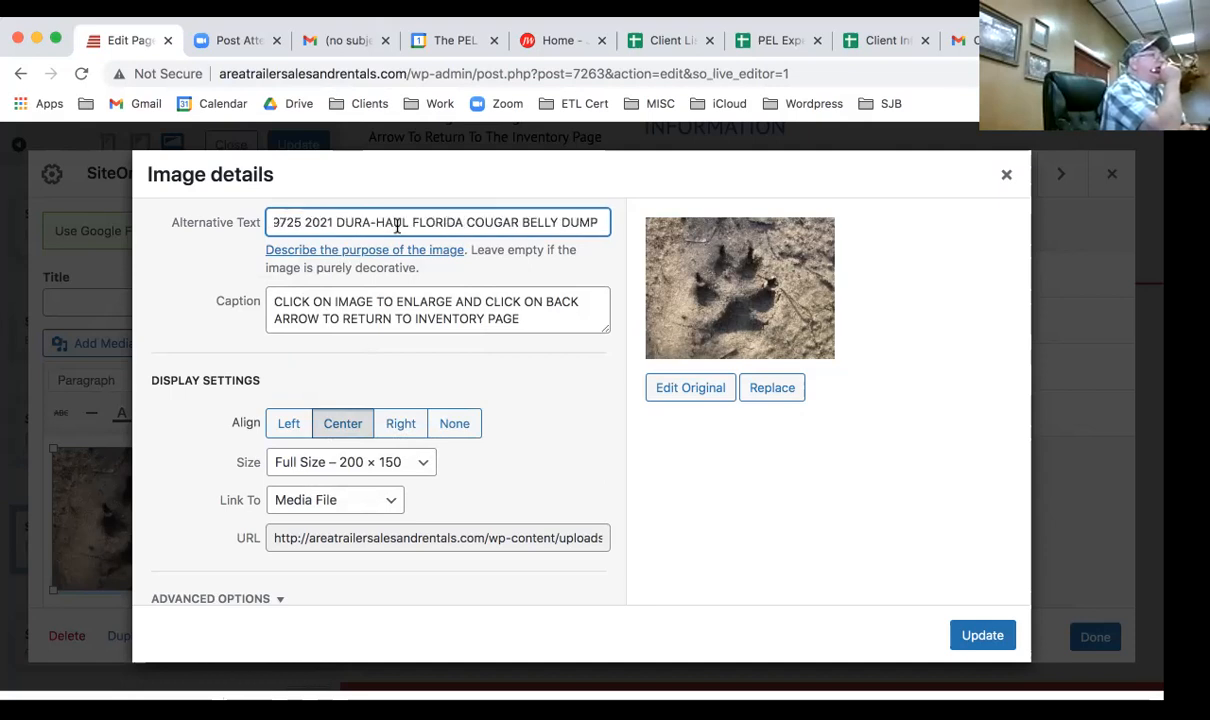
{"action": "left_click", "coordinate": [306, 222]}
{"action": "key", "text": "BackSpace"}
{"action": "key", "text": "BackSpace"}
{"action": "key", "text": "BackSpace"}
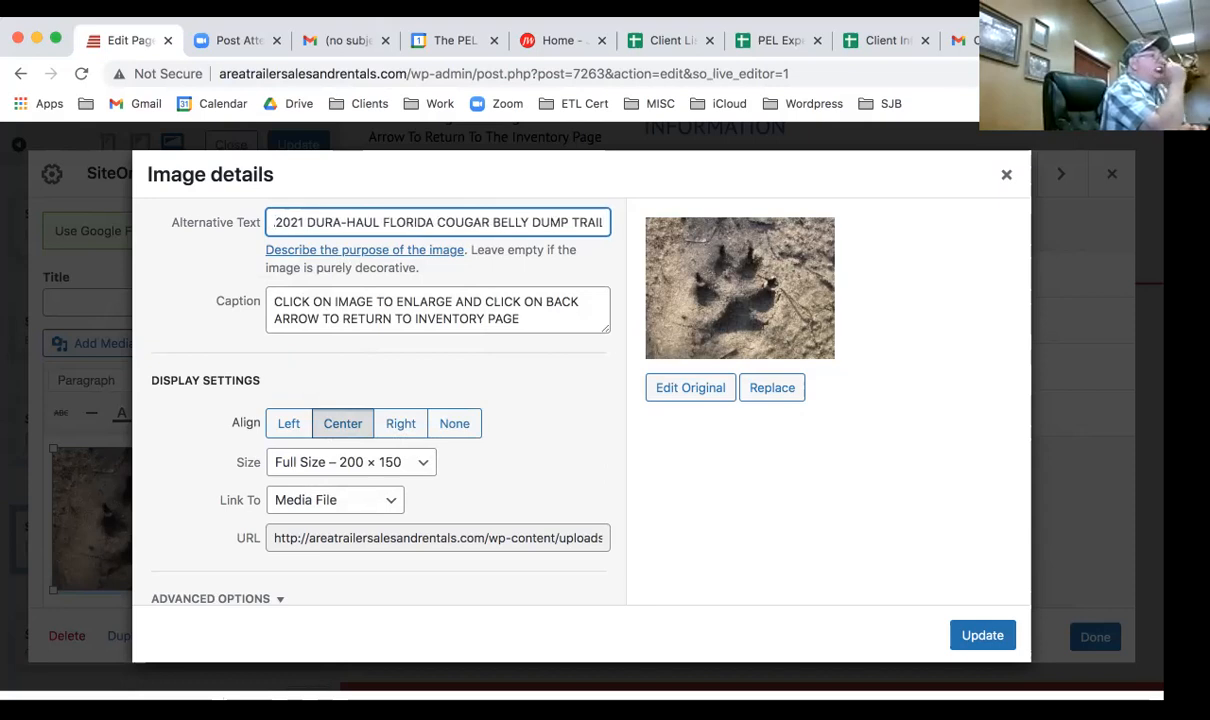
{"action": "key", "text": "super+v"}
{"action": "key", "text": "Left"}
{"action": "key", "text": "Left"}
{"action": "key", "text": "Left"}
{"action": "key", "text": "Left"}
{"action": "key", "text": "Left"}
{"action": "key", "text": "Left"}
{"action": "key", "text": "Left"}
{"action": "key", "text": "Left"}
{"action": "key", "text": "Left"}
{"action": "key", "text": "Left"}
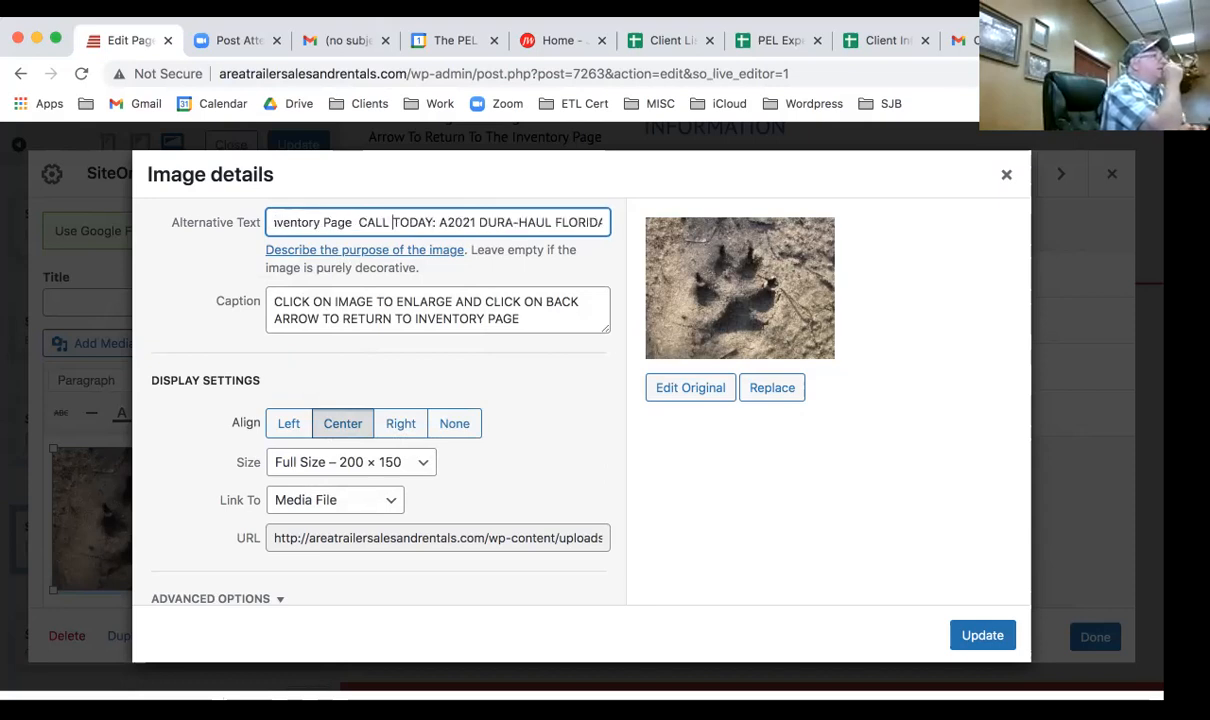
{"action": "key", "text": "Left"}
{"action": "key", "text": "Left"}
{"action": "key", "text": "Left"}
{"action": "key", "text": "Left"}
{"action": "key", "text": "Left"}
{"action": "key", "text": "Left"}
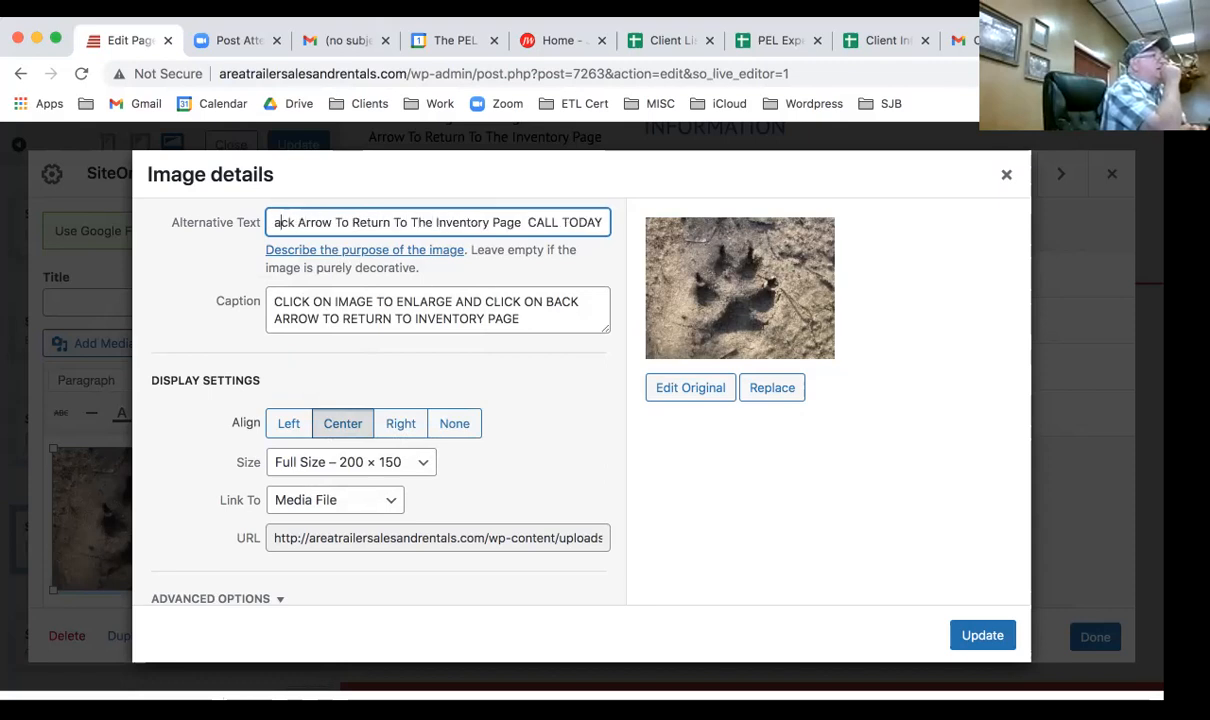
{"action": "key", "text": "Left"}
{"action": "key", "text": "Left"}
{"action": "key", "text": "Left"}
{"action": "key", "text": "Left"}
{"action": "key", "text": "Left"}
{"action": "key", "text": "Left"}
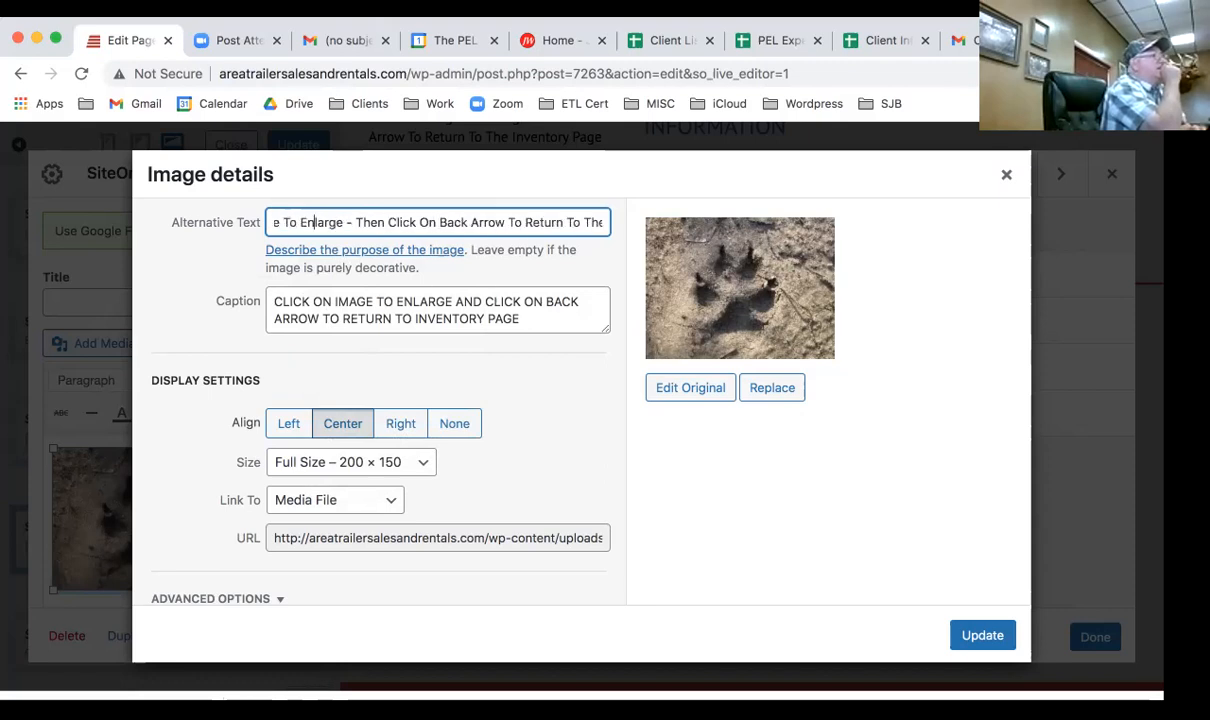
{"action": "key", "text": "Left"}
{"action": "key", "text": "Left"}
{"action": "key", "text": "Left"}
{"action": "key", "text": "Left"}
{"action": "key", "text": "Left"}
{"action": "key", "text": "Left"}
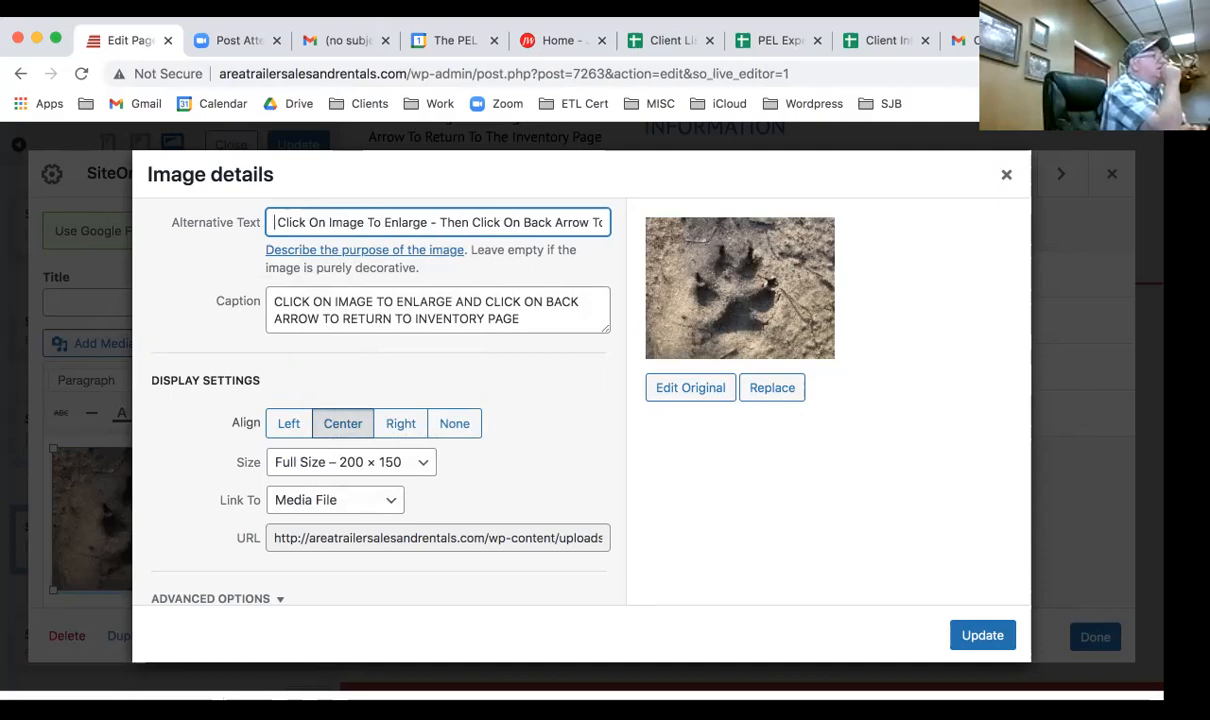
{"action": "key", "text": "Delete"}
{"action": "key", "text": "Delete"}
{"action": "key", "text": "Delete"}
{"action": "key", "text": "Delete"}
{"action": "key", "text": "Delete"}
{"action": "key", "text": "Delete"}
{"action": "key", "text": "Delete"}
{"action": "key", "text": "Delete"}
{"action": "key", "text": "Delete"}
{"action": "key", "text": "Delete"}
{"action": "key", "text": "Delete"}
{"action": "key", "text": "Delete"}
{"action": "key", "text": "Delete"}
{"action": "key", "text": "Delete"}
{"action": "key", "text": "Delete"}
{"action": "key", "text": "Delete"}
{"action": "key", "text": "Delete"}
{"action": "key", "text": "Delete"}
{"action": "key", "text": "Delete"}
{"action": "key", "text": "Delete"}
{"action": "key", "text": "Delete"}
{"action": "key", "text": "Delete"}
{"action": "key", "text": "Delete"}
{"action": "key", "text": "Delete"}
{"action": "key", "text": "Delete"}
{"action": "key", "text": "Delete"}
{"action": "key", "text": "Delete"}
{"action": "key", "text": "Delete"}
{"action": "key", "text": "Delete"}
{"action": "key", "text": "Delete"}
{"action": "key", "text": "Delete"}
{"action": "key", "text": "Delete"}
{"action": "key", "text": "Delete"}
{"action": "key", "text": "Delete"}
{"action": "key", "text": "Delete"}
{"action": "key", "text": "Delete"}
{"action": "key", "text": "Delete"}
{"action": "key", "text": "Delete"}
{"action": "key", "text": "Delete"}
{"action": "key", "text": "Delete"}
{"action": "key", "text": "Delete"}
{"action": "key", "text": "Delete"}
{"action": "key", "text": "Delete"}
{"action": "key", "text": "Delete"}
{"action": "key", "text": "Delete"}
{"action": "key", "text": "Delete"}
{"action": "key", "text": "Delete"}
{"action": "key", "text": "Delete"}
{"action": "key", "text": "Delete"}
{"action": "key", "text": "Delete"}
{"action": "key", "text": "Delete"}
{"action": "key", "text": "Delete"}
{"action": "key", "text": "Delete"}
{"action": "key", "text": "Delete"}
{"action": "key", "text": "Delete"}
{"action": "key", "text": "Delete"}
{"action": "key", "text": "Delete"}
{"action": "key", "text": "Delete"}
{"action": "key", "text": "Delete"}
{"action": "key", "text": "Delete"}
{"action": "key", "text": "Delete"}
{"action": "key", "text": "Delete"}
{"action": "key", "text": "Delete"}
{"action": "key", "text": "Delete"}
{"action": "key", "text": "Delete"}
{"action": "key", "text": "Delete"}
{"action": "key", "text": "Delete"}
{"action": "key", "text": "Delete"}
{"action": "key", "text": "Delete"}
{"action": "key", "text": "Delete"}
{"action": "key", "text": "Delete"}
{"action": "key", "text": "Delete"}
{"action": "key", "text": "Delete"}
{"action": "key", "text": "Delete"}
{"action": "key", "text": "Delete"}
{"action": "key", "text": "Delete"}
{"action": "key", "text": "Delete"}
{"action": "key", "text": "Delete"}
{"action": "key", "text": "Delete"}
{"action": "key", "text": "Delete"}
{"action": "key", "text": "Delete"}
{"action": "key", "text": "Delete"}
{"action": "key", "text": "Delete"}
{"action": "key", "text": "Delete"}
{"action": "key", "text": "Delete"}
{"action": "key", "text": "Delete"}
{"action": "key", "text": "Delete"}
{"action": "key", "text": "Delete"}
{"action": "key", "text": "Delete"}
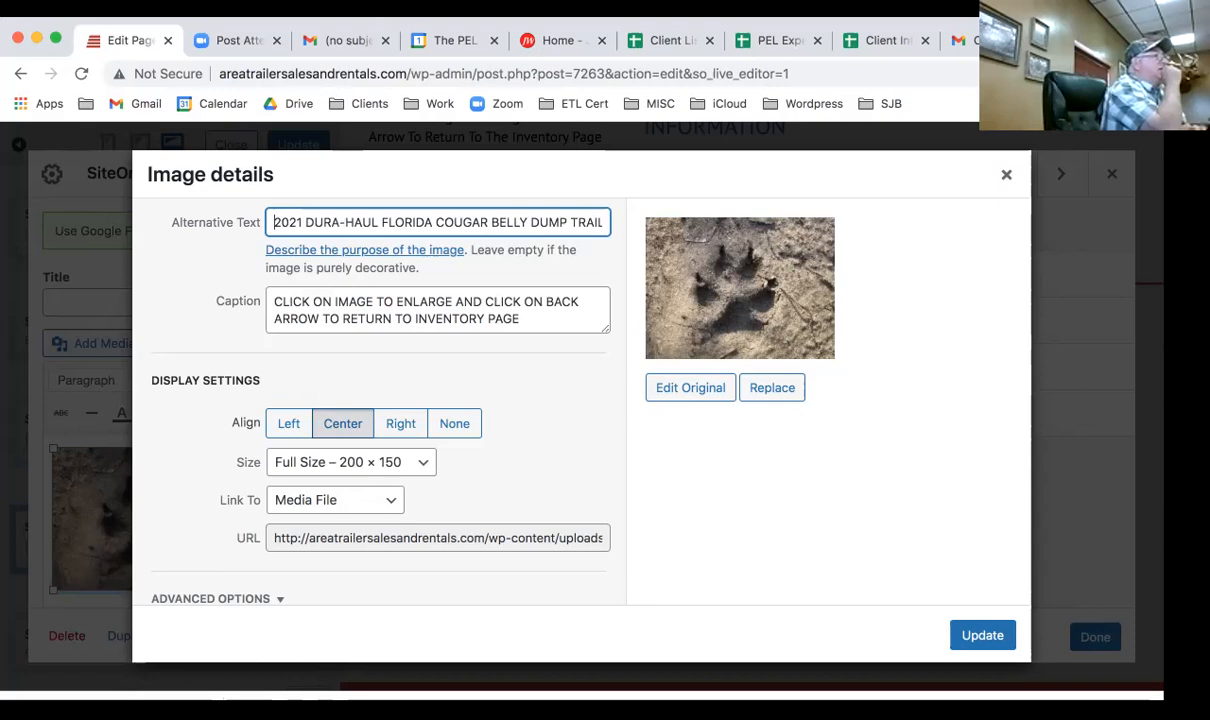
{"action": "key", "text": "Delete"}
{"action": "key", "text": "Delete"}
{"action": "key", "text": "Delete"}
{"action": "key", "text": "Delete"}
{"action": "key", "text": "Delete"}
{"action": "key", "text": "Delete"}
{"action": "key", "text": "Delete"}
{"action": "key", "text": "Delete"}
{"action": "key", "text": "super+z"}
{"action": "scroll", "coordinate": [388, 223], "scroll_direction": "right", "scroll_amount": 2}
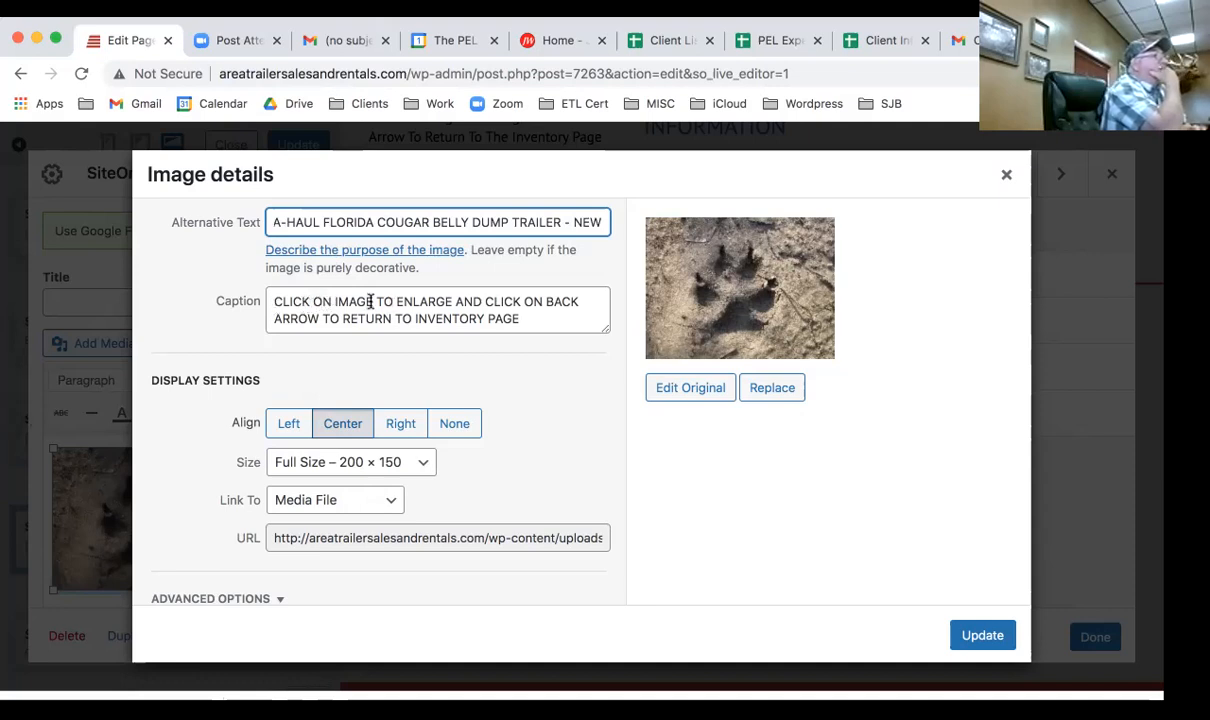
Replace "AND" with "THEN" in the image caption, and apply the changes to the image and its editor widget.
{"action": "left_click", "coordinate": [456, 301]}
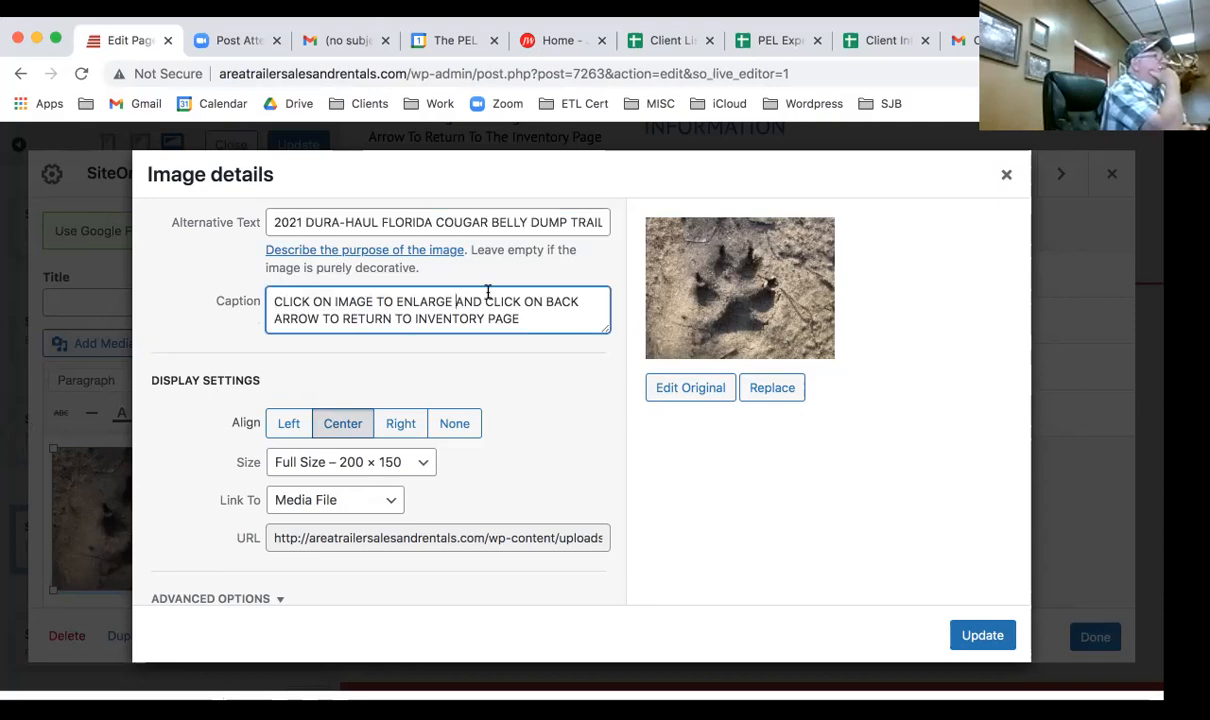
{"action": "type", "text": "THEN"}
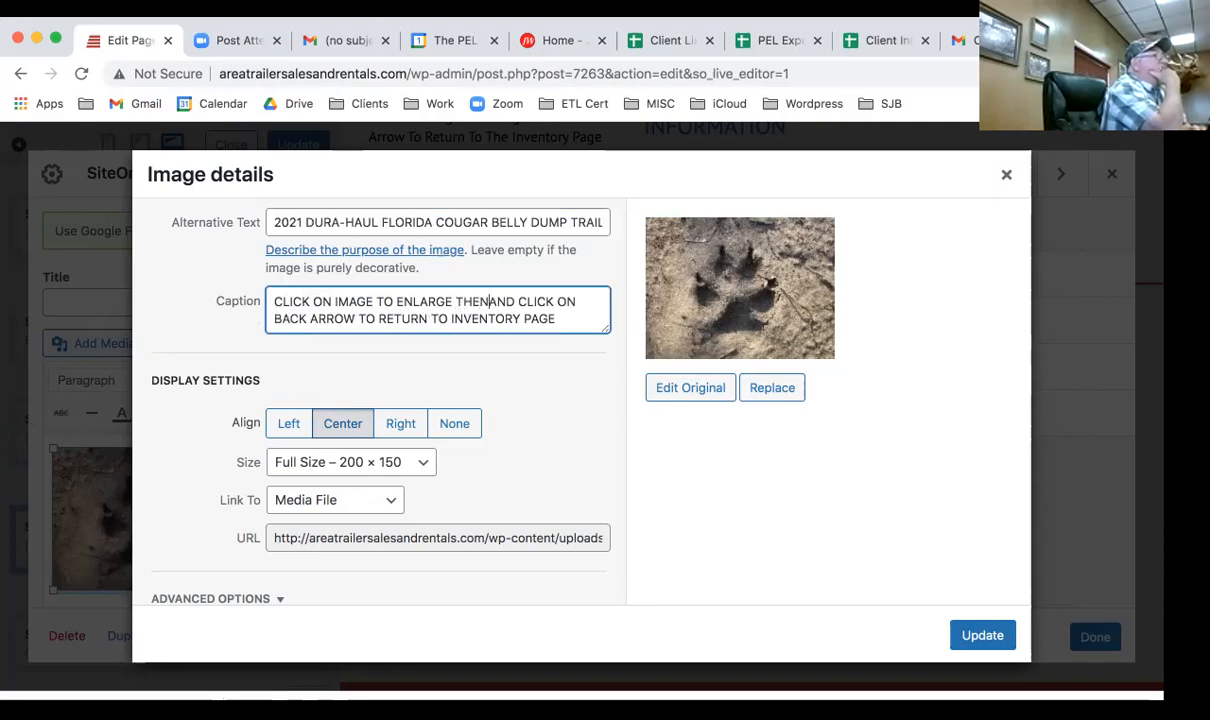
{"action": "key", "text": "Delete"}
{"action": "key", "text": "Delete"}
{"action": "key", "text": "Delete"}
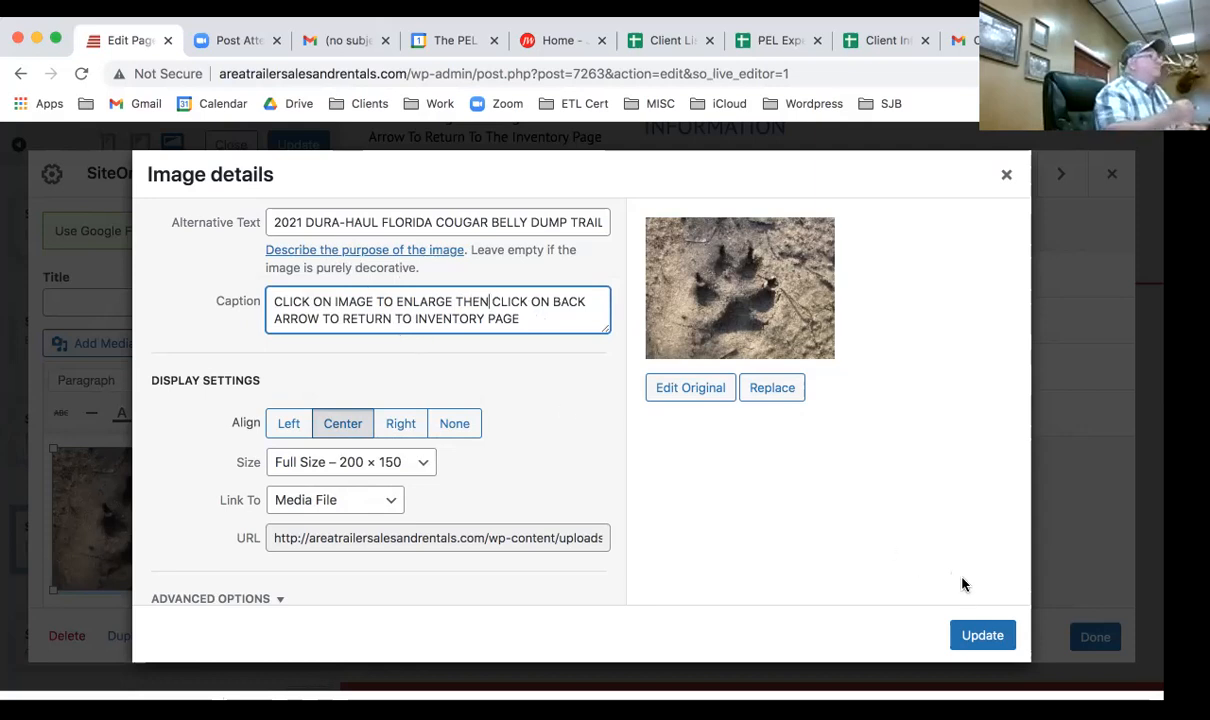
{"action": "left_click", "coordinate": [983, 638]}
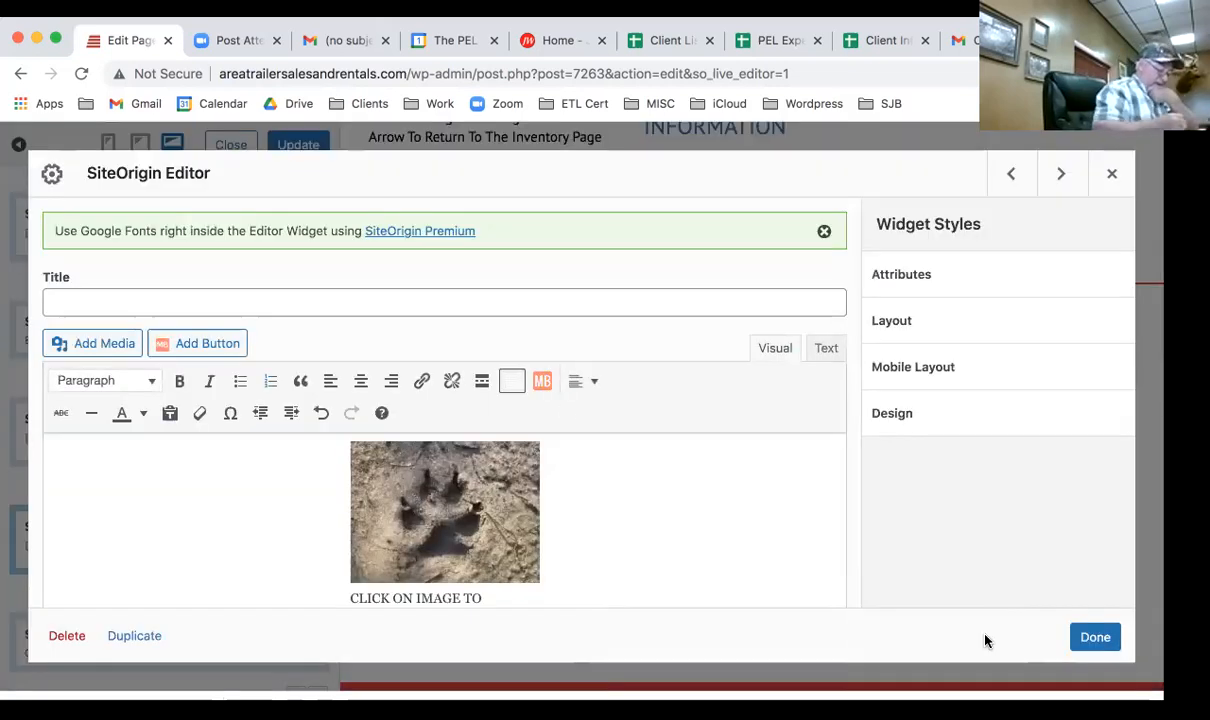
{"action": "left_click", "coordinate": [1097, 638]}
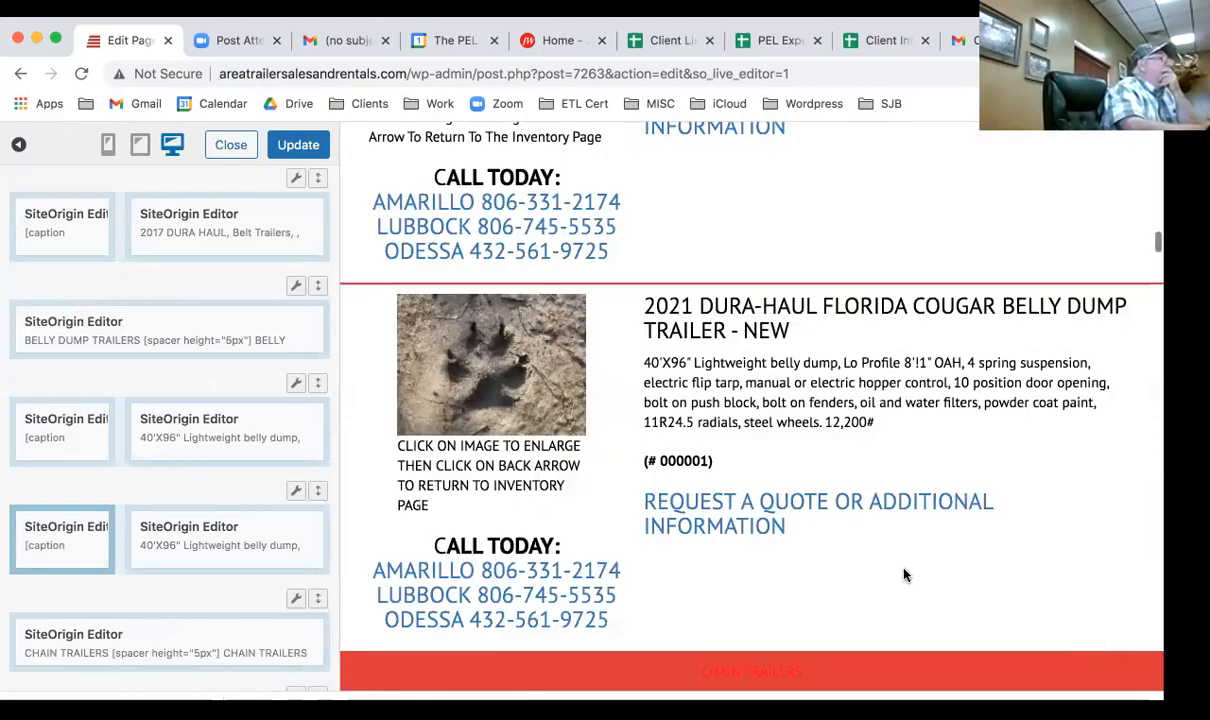
Review the Florida Cougar listing's image widget and text widget in their editors, closing each without changes.
{"action": "left_click", "coordinate": [479, 374]}
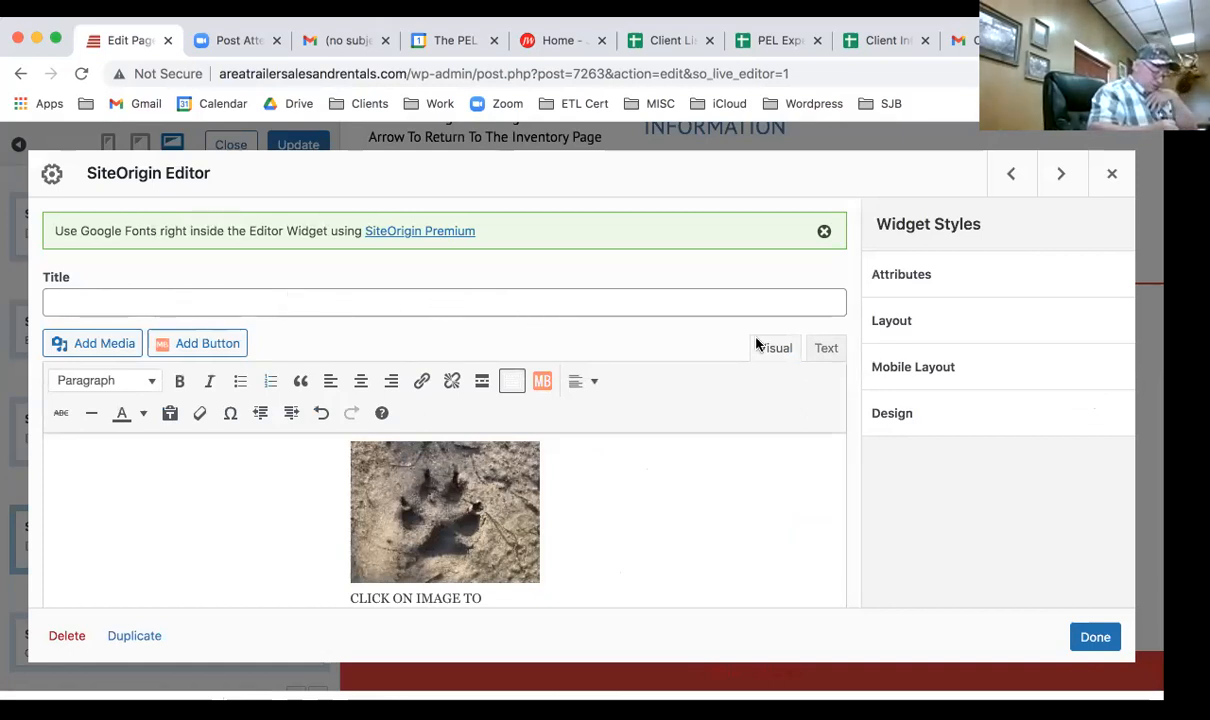
{"action": "left_click", "coordinate": [1095, 638]}
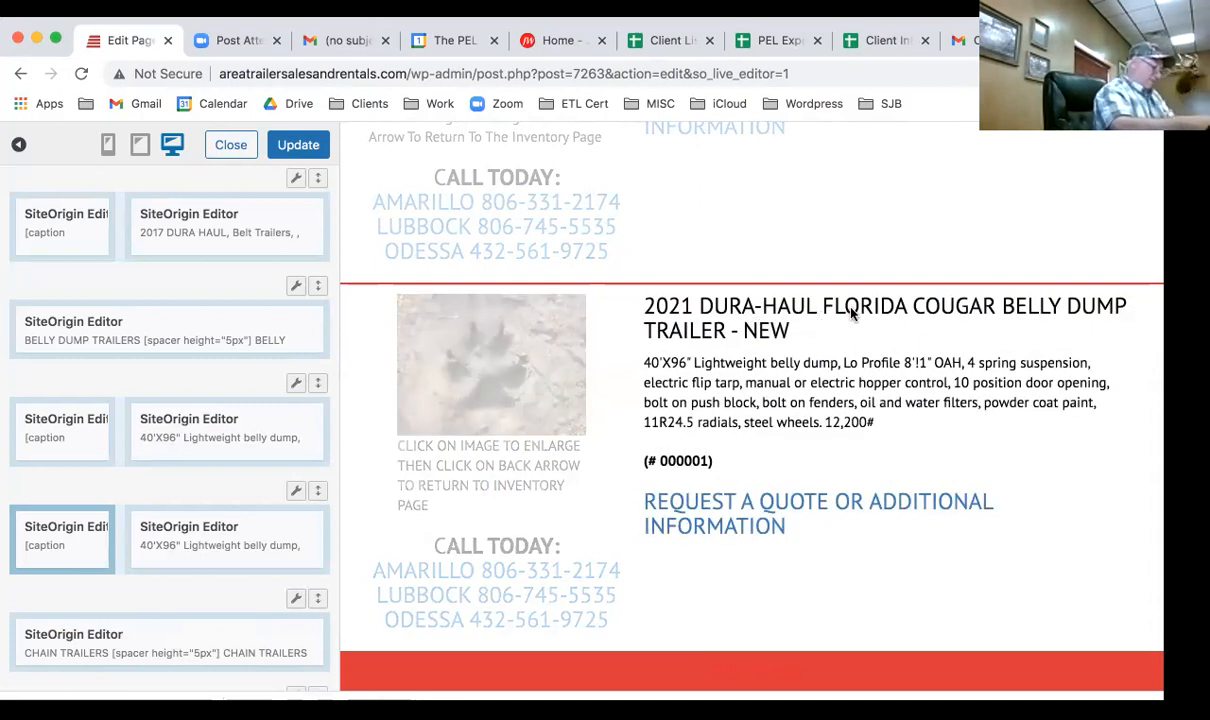
{"action": "left_click", "coordinate": [806, 300]}
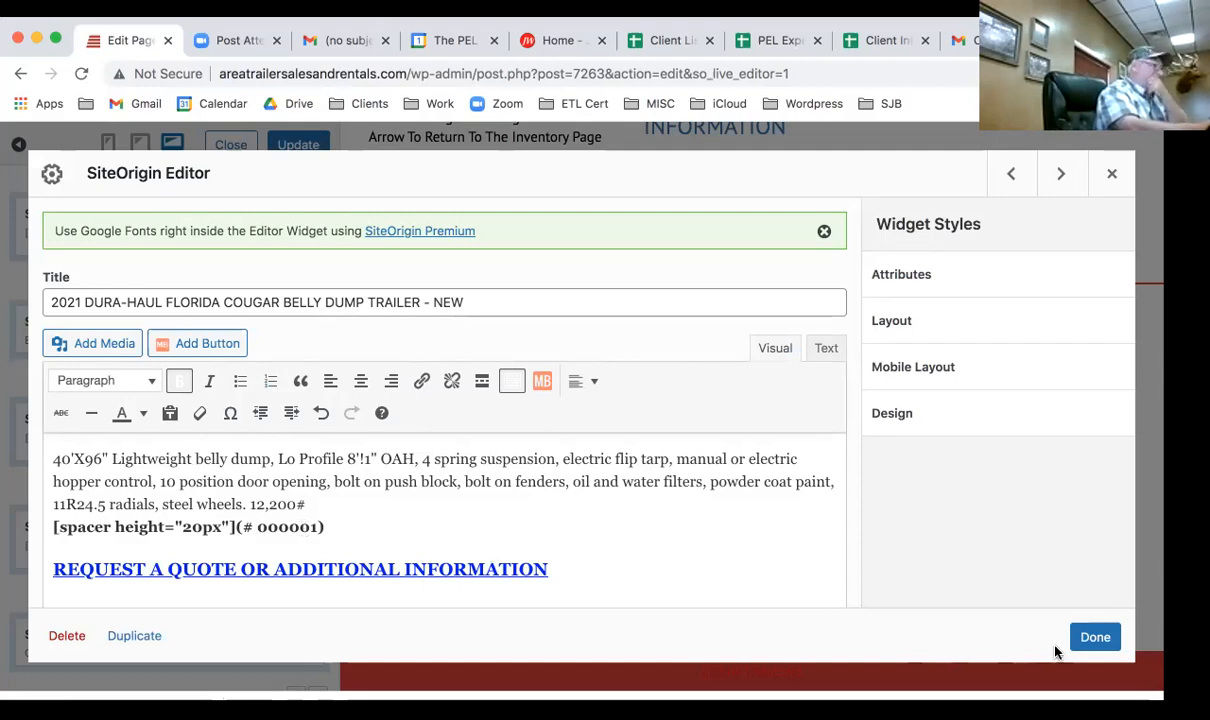
{"action": "left_click", "coordinate": [1094, 637]}
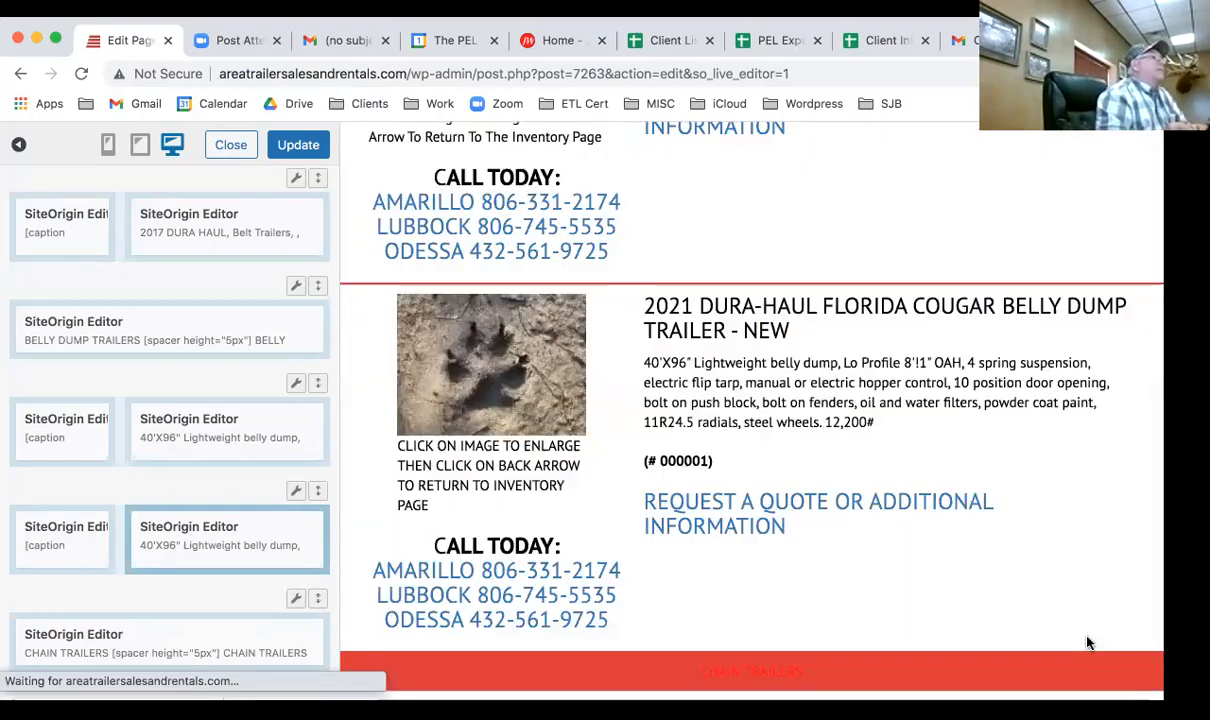
Check the size options in the image details of the DURA-HAUL XLS belly dump listing, and close the editor without changes.
{"action": "scroll", "coordinate": [789, 464], "scroll_direction": "up", "scroll_amount": 3}
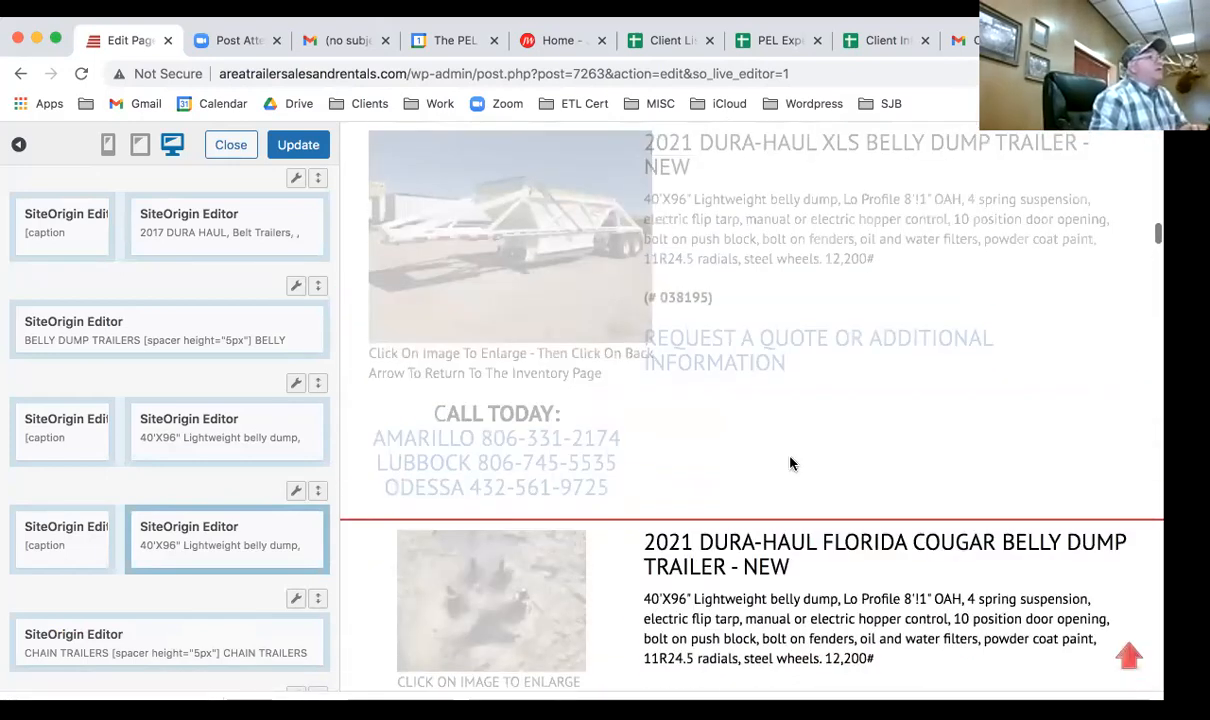
{"action": "left_click", "coordinate": [480, 245]}
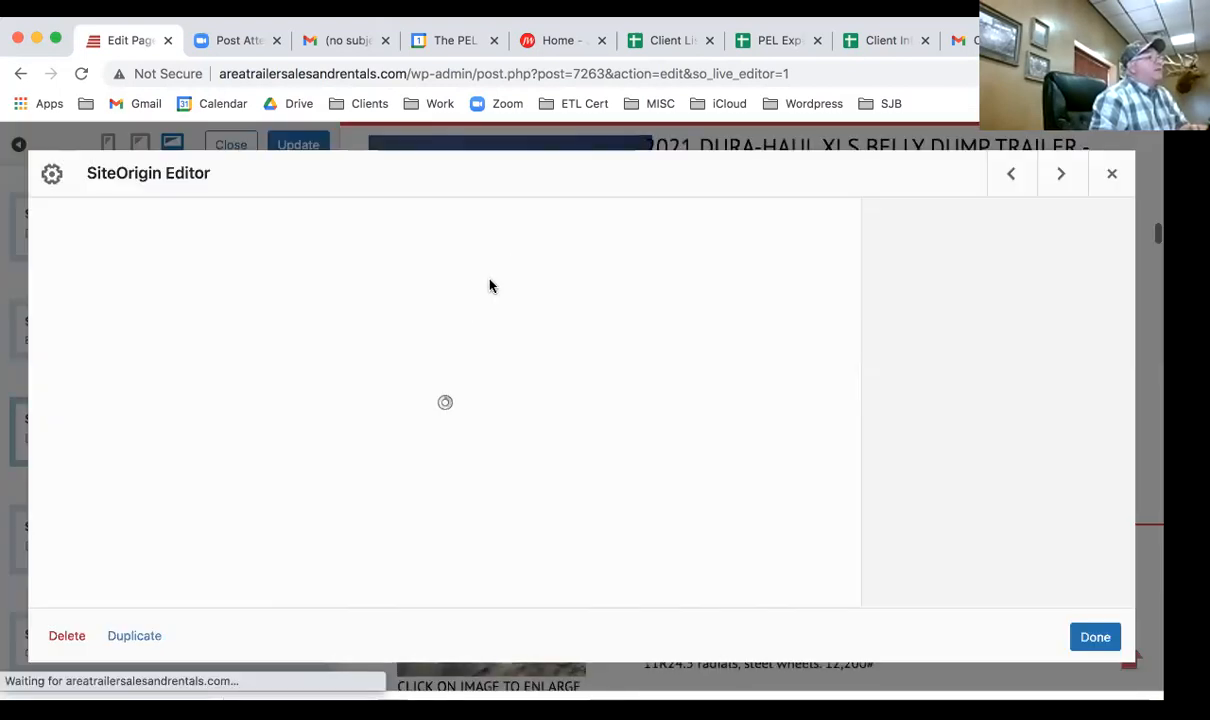
{"action": "left_click", "coordinate": [436, 467]}
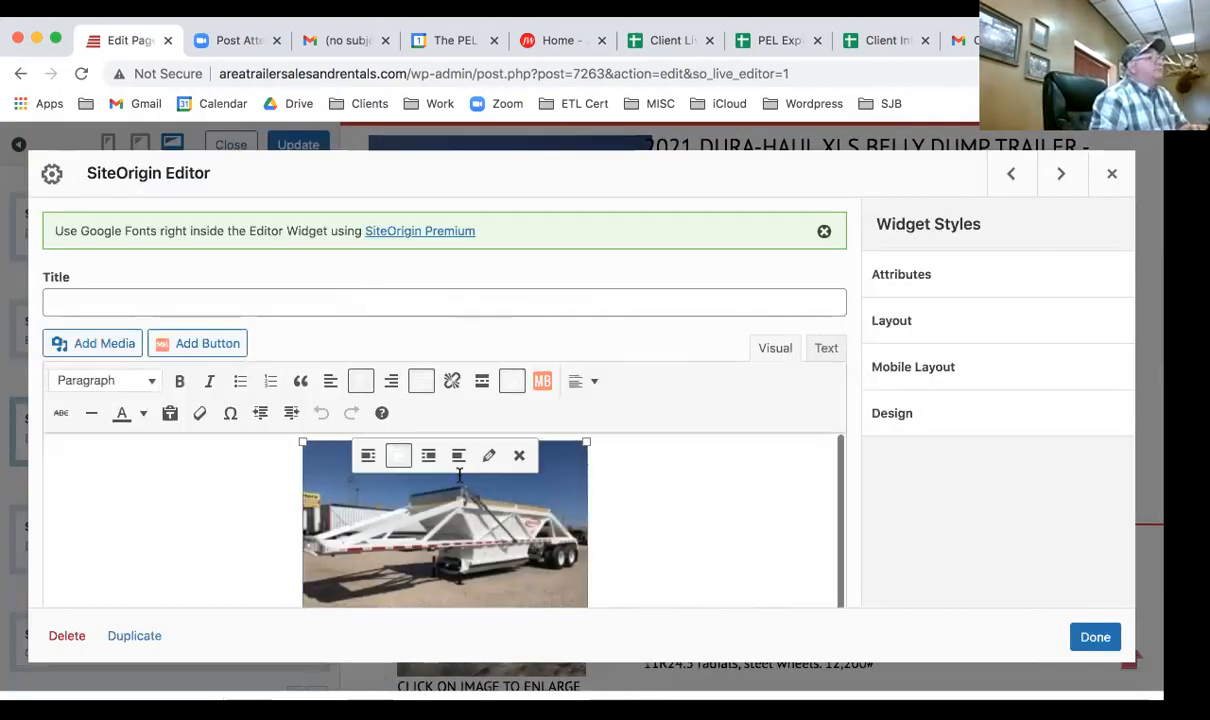
{"action": "scroll", "coordinate": [491, 461], "scroll_direction": "down", "scroll_amount": 1}
{"action": "scroll", "coordinate": [491, 461], "scroll_direction": "up", "scroll_amount": 1}
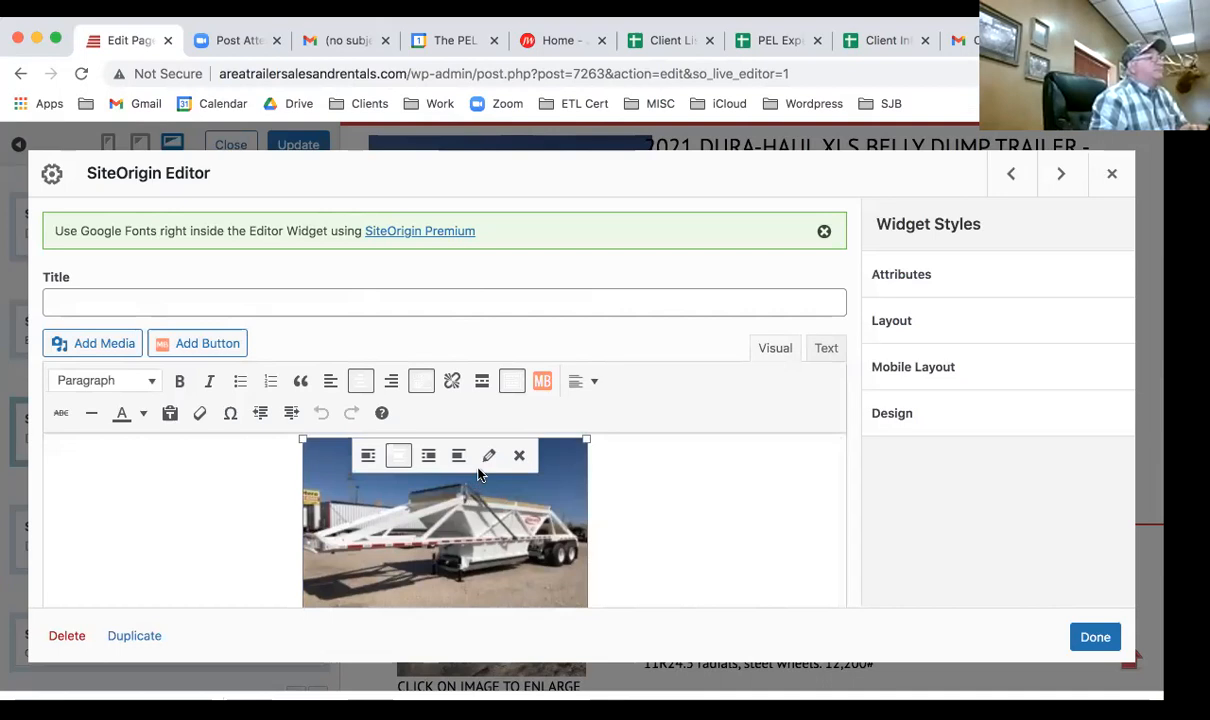
{"action": "left_click", "coordinate": [489, 457]}
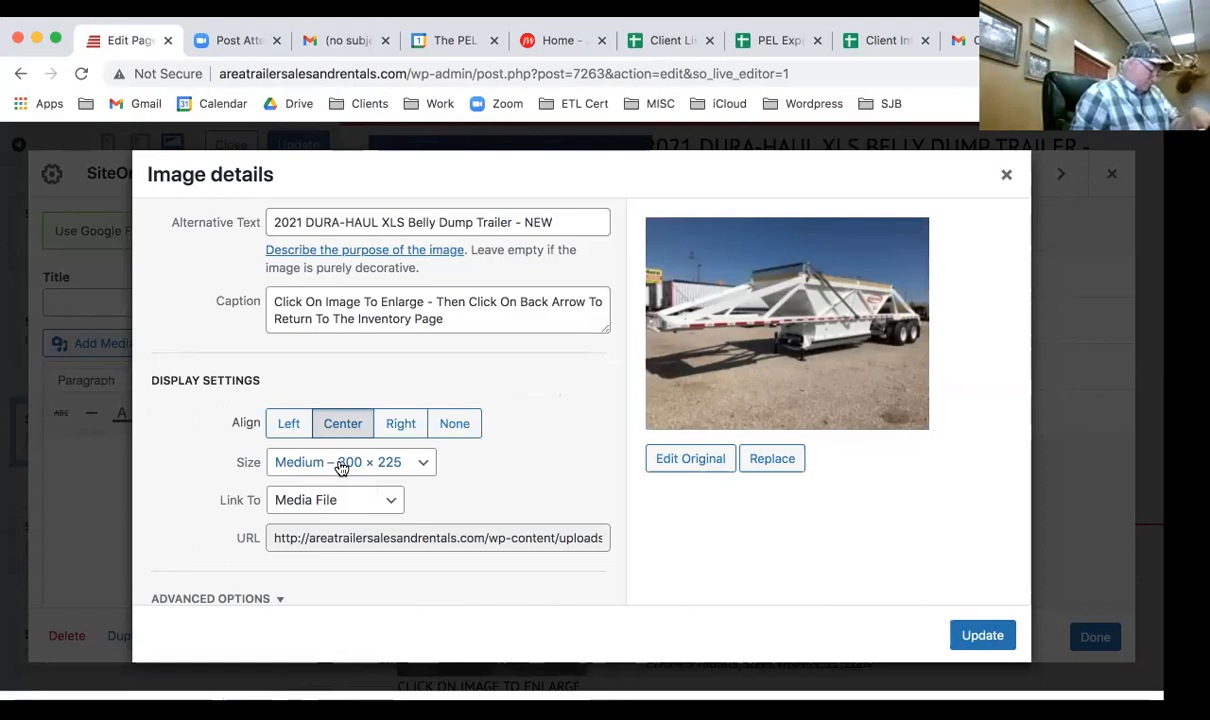
{"action": "left_click", "coordinate": [424, 462]}
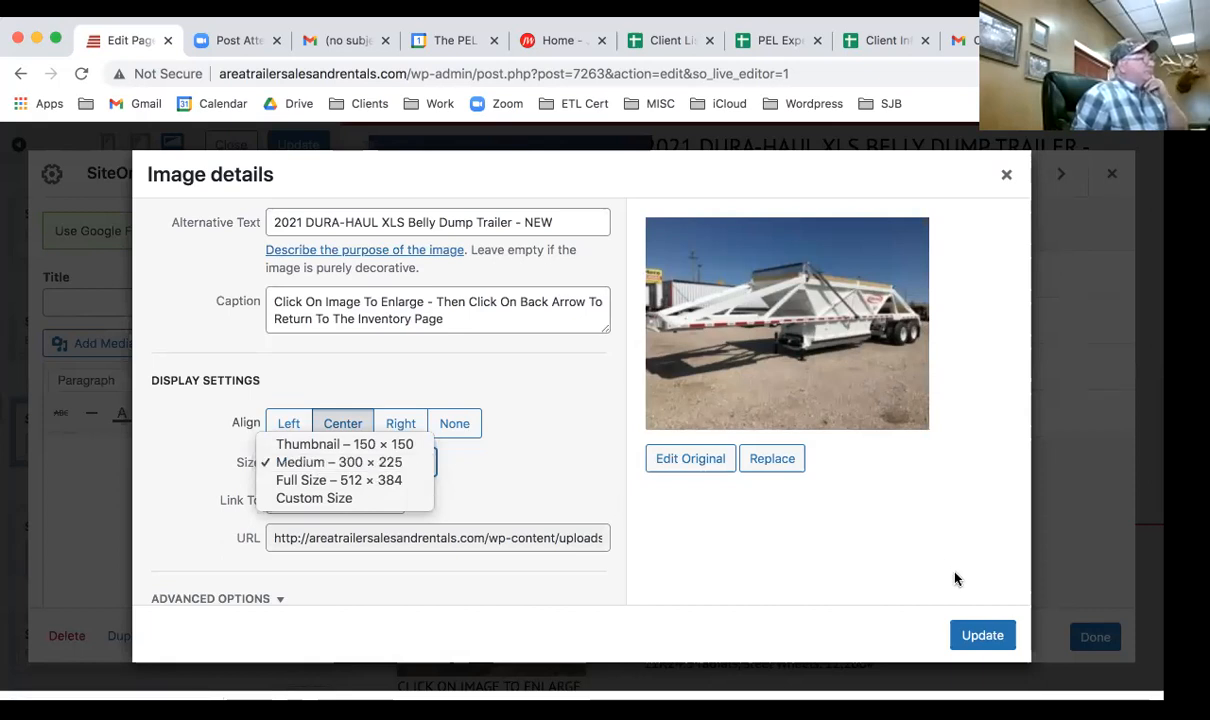
{"action": "left_click", "coordinate": [1006, 176]}
{"action": "left_click", "coordinate": [1008, 178]}
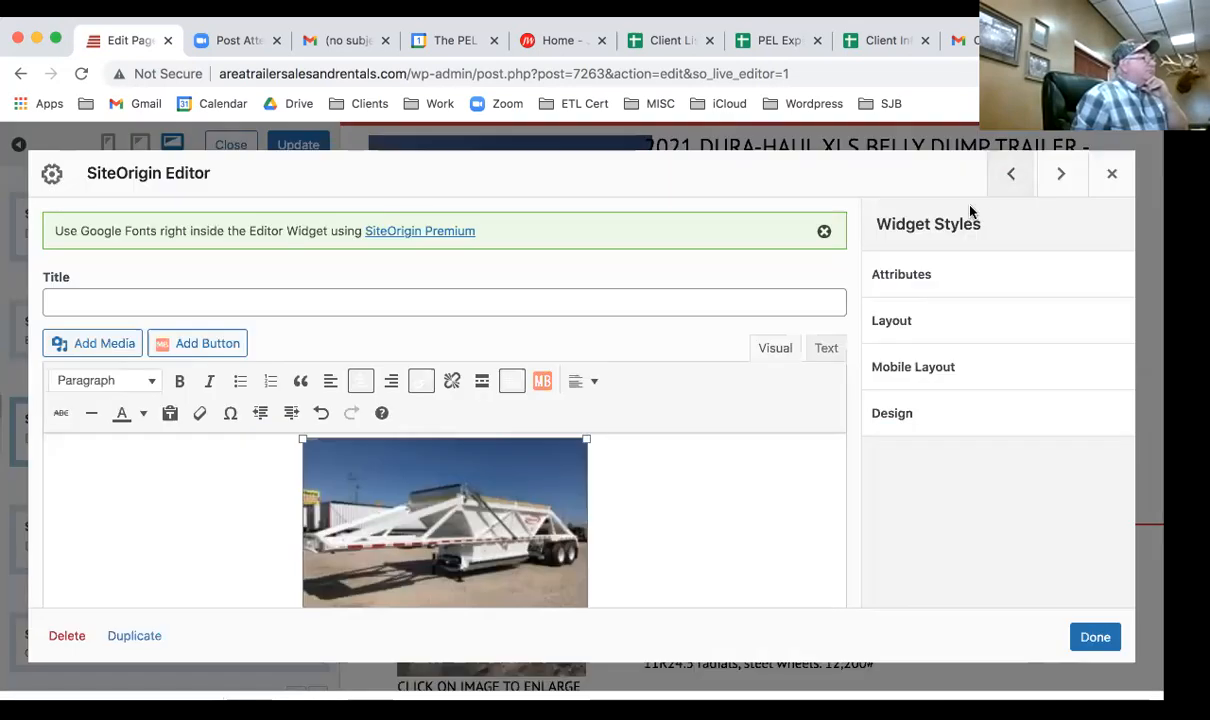
{"action": "left_click", "coordinate": [1094, 638]}
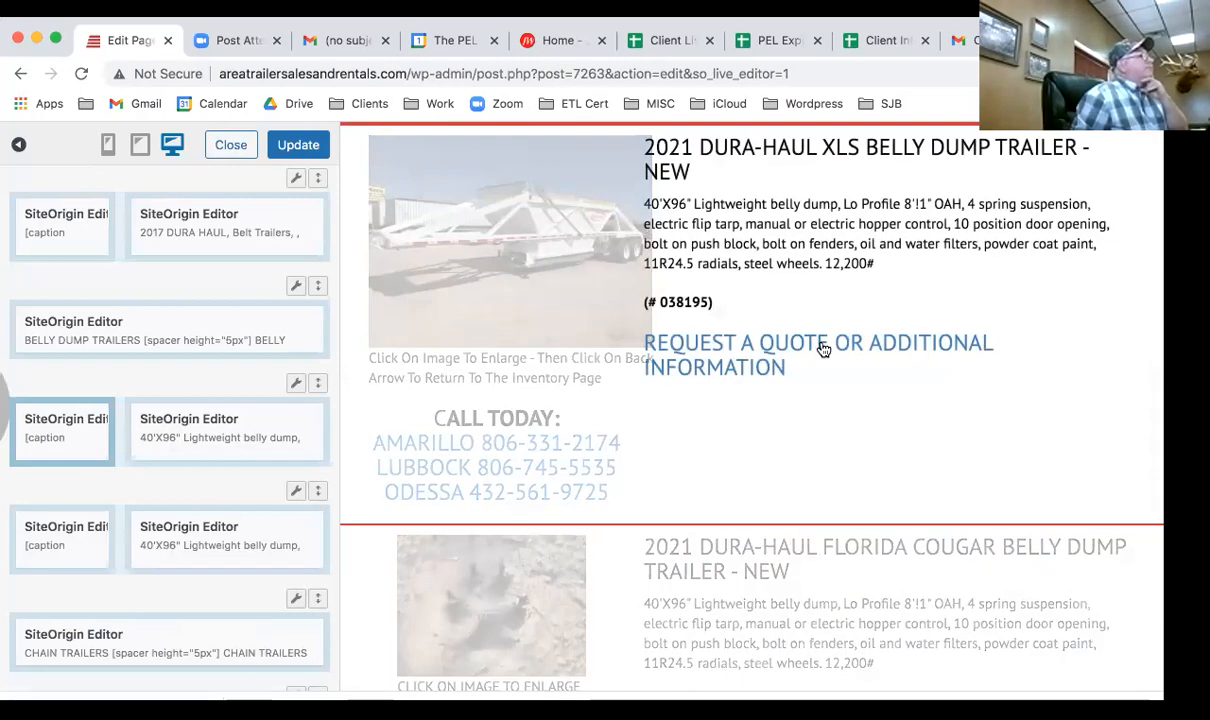
Save the inventory page with the new Florida Cougar listing and open the published page.
{"action": "scroll", "coordinate": [828, 420], "scroll_direction": "down", "scroll_amount": 3}
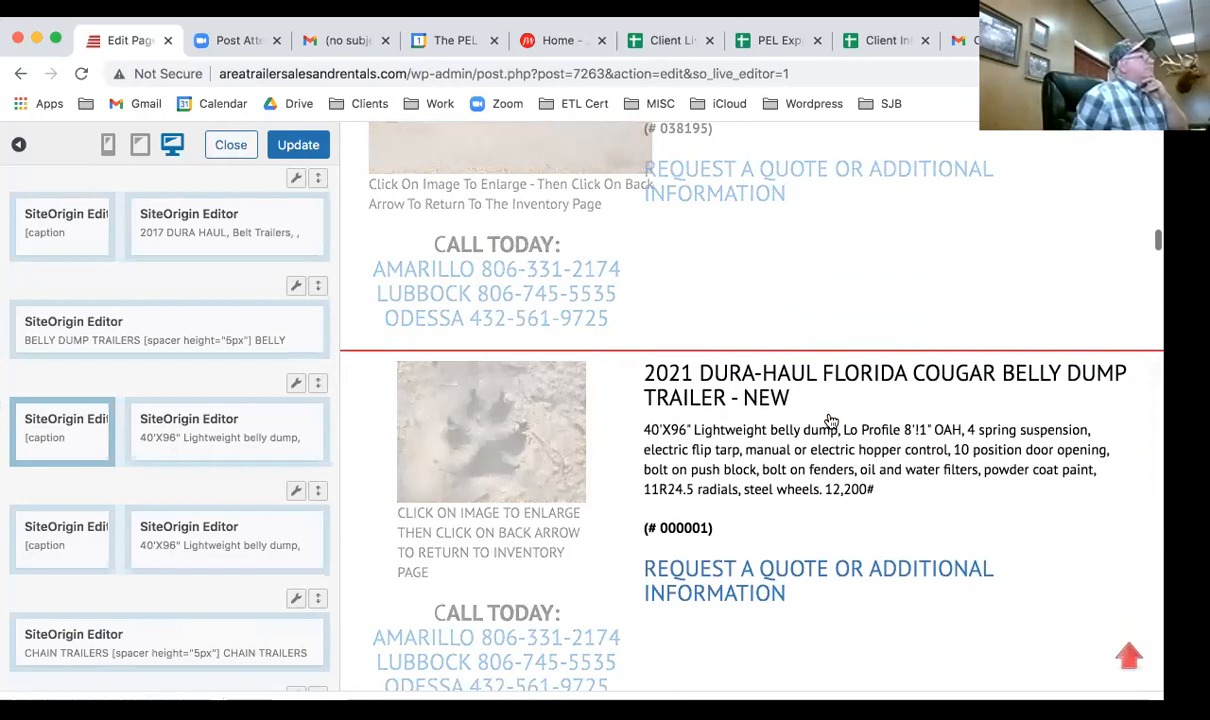
{"action": "left_click", "coordinate": [296, 147]}
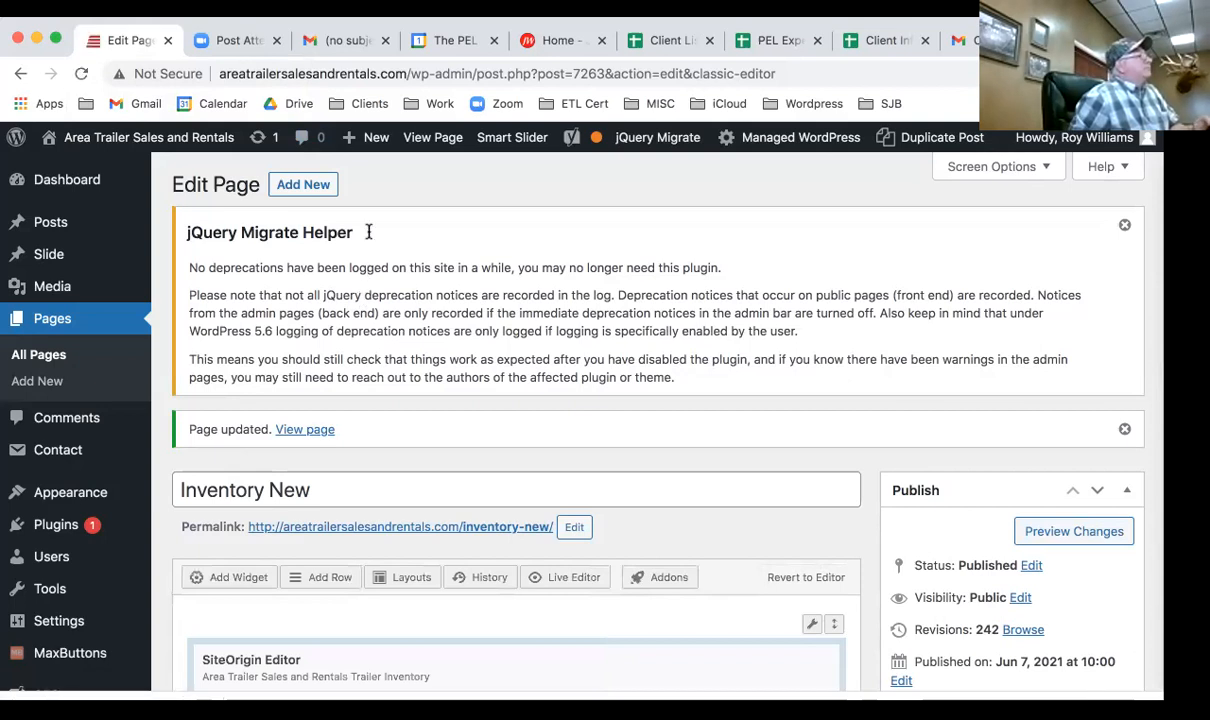
{"action": "left_click", "coordinate": [415, 145]}
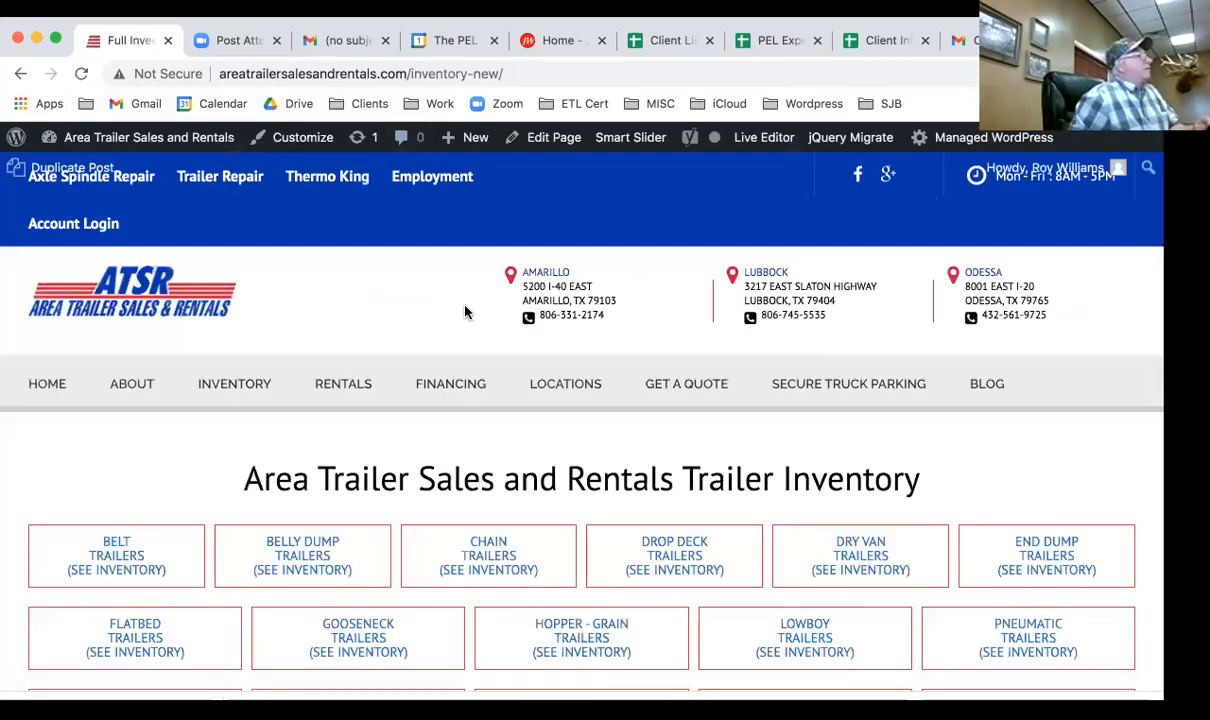
Go to the belly dump trailers section of the published page and examine the new Florida Cougar listing.
{"action": "left_click", "coordinate": [327, 554]}
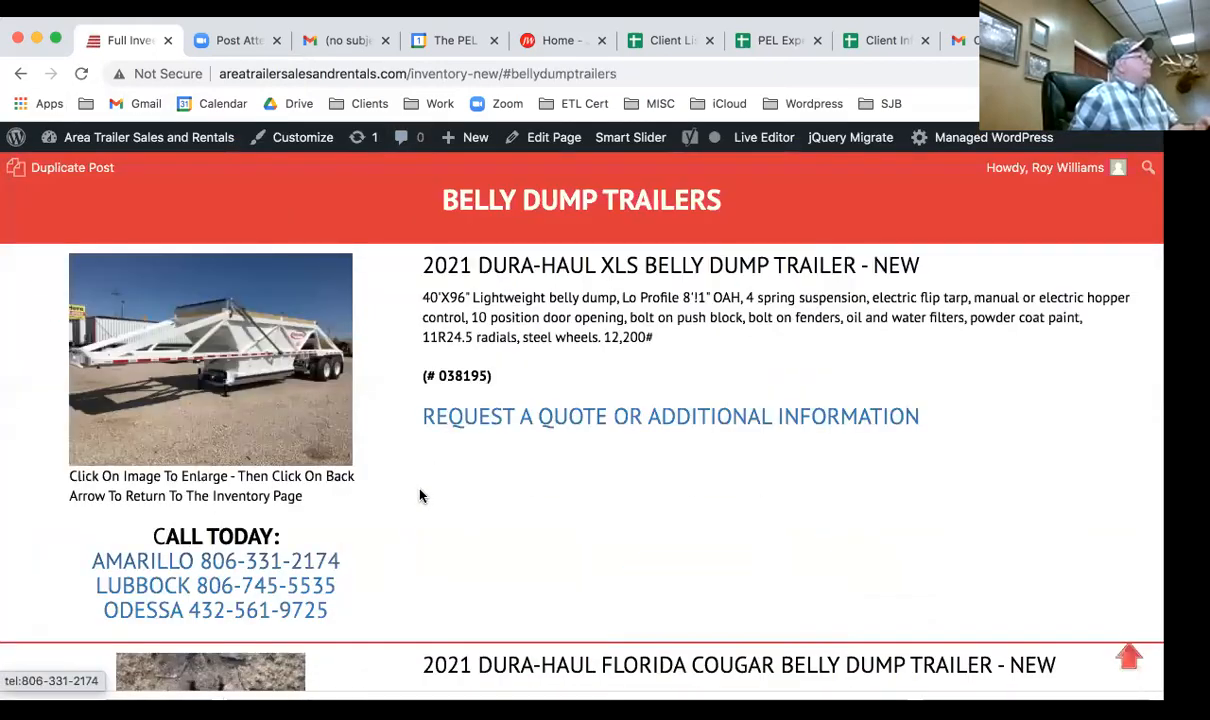
{"action": "scroll", "coordinate": [450, 480], "scroll_direction": "down", "scroll_amount": 4}
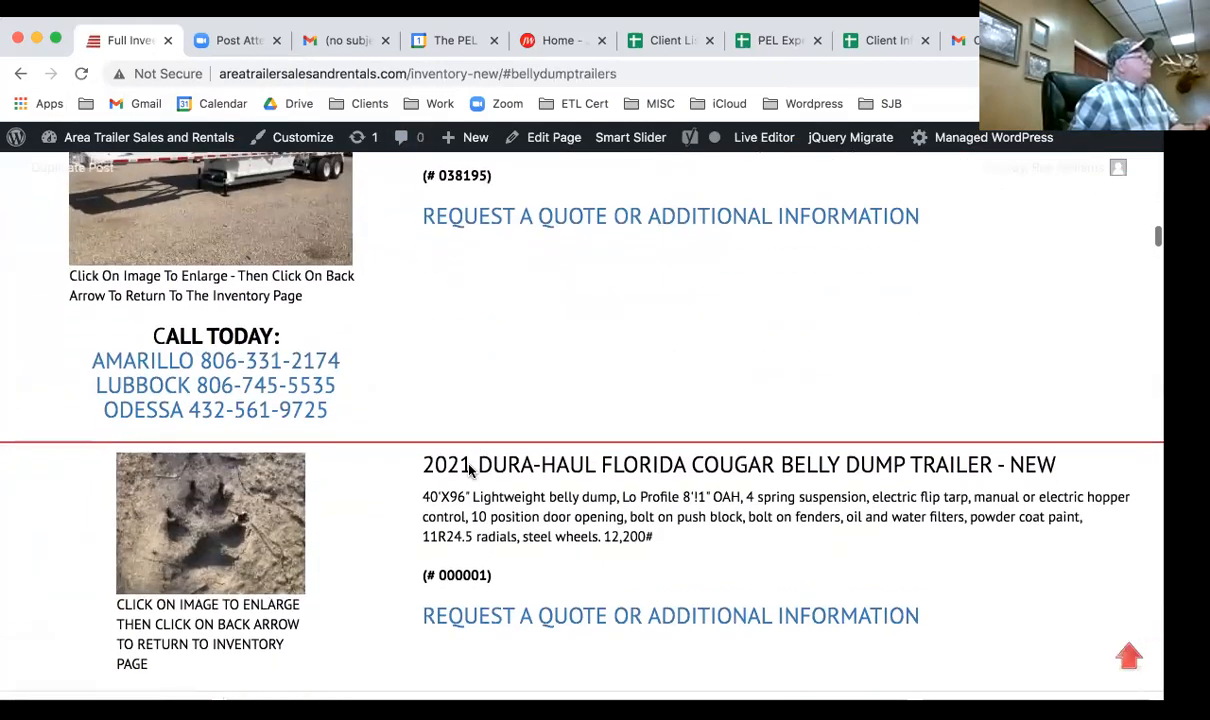
{"action": "scroll", "coordinate": [469, 470], "scroll_direction": "down", "scroll_amount": 2}
{"action": "scroll", "coordinate": [467, 471], "scroll_direction": "down", "scroll_amount": 2}
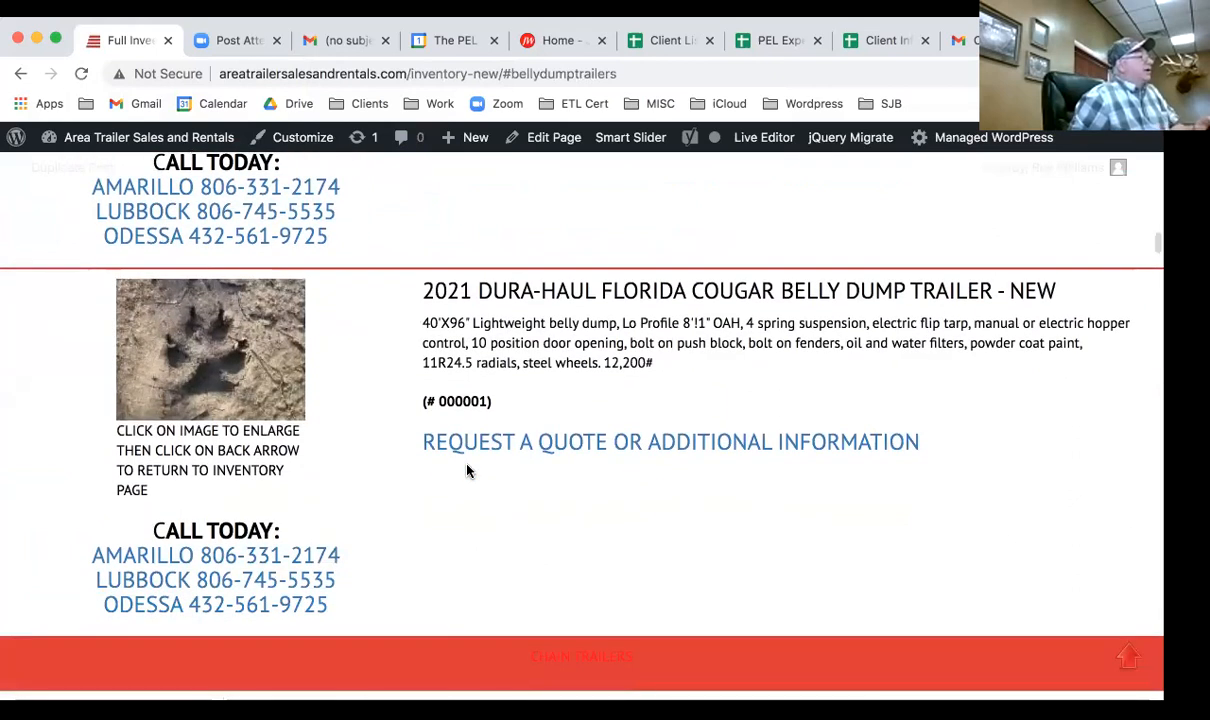
{"action": "scroll", "coordinate": [467, 471], "scroll_direction": "down", "scroll_amount": 1}
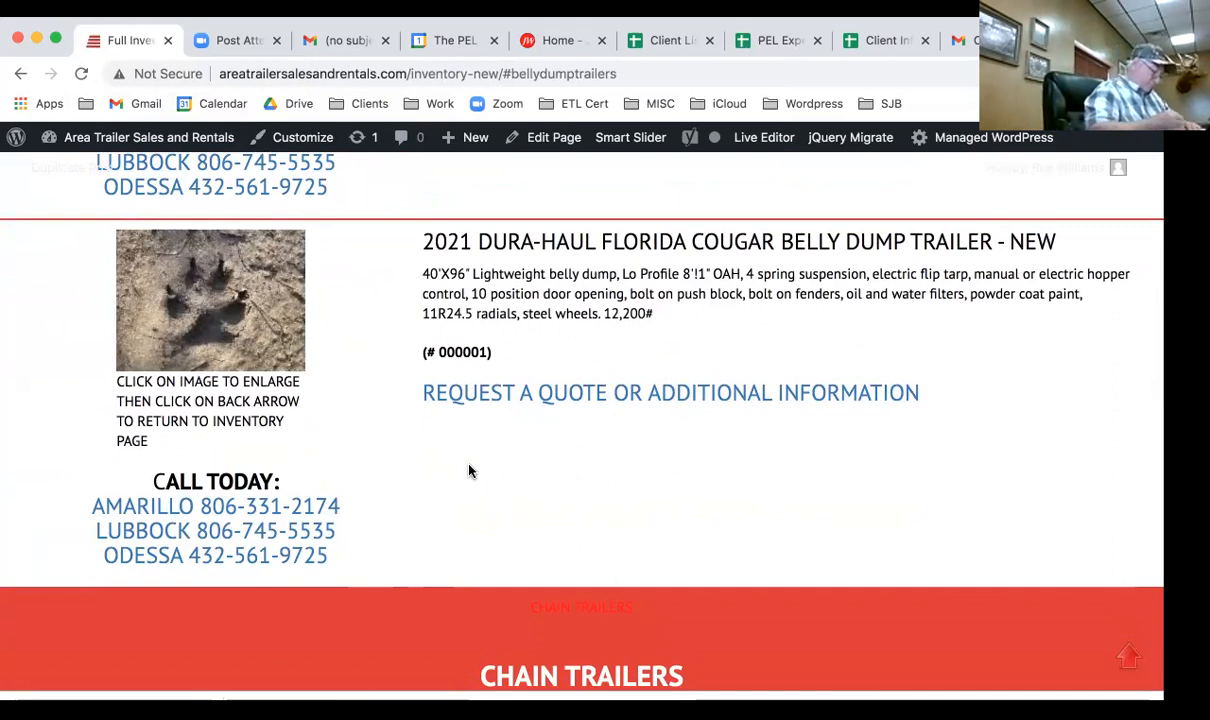
Reopen the inventory page in the Live Editor and delete the row holding the 2021 DURA-HAUL FLORIDA COUGAR BELLY DUMP TRAILER listing.
{"action": "left_click", "coordinate": [761, 145]}
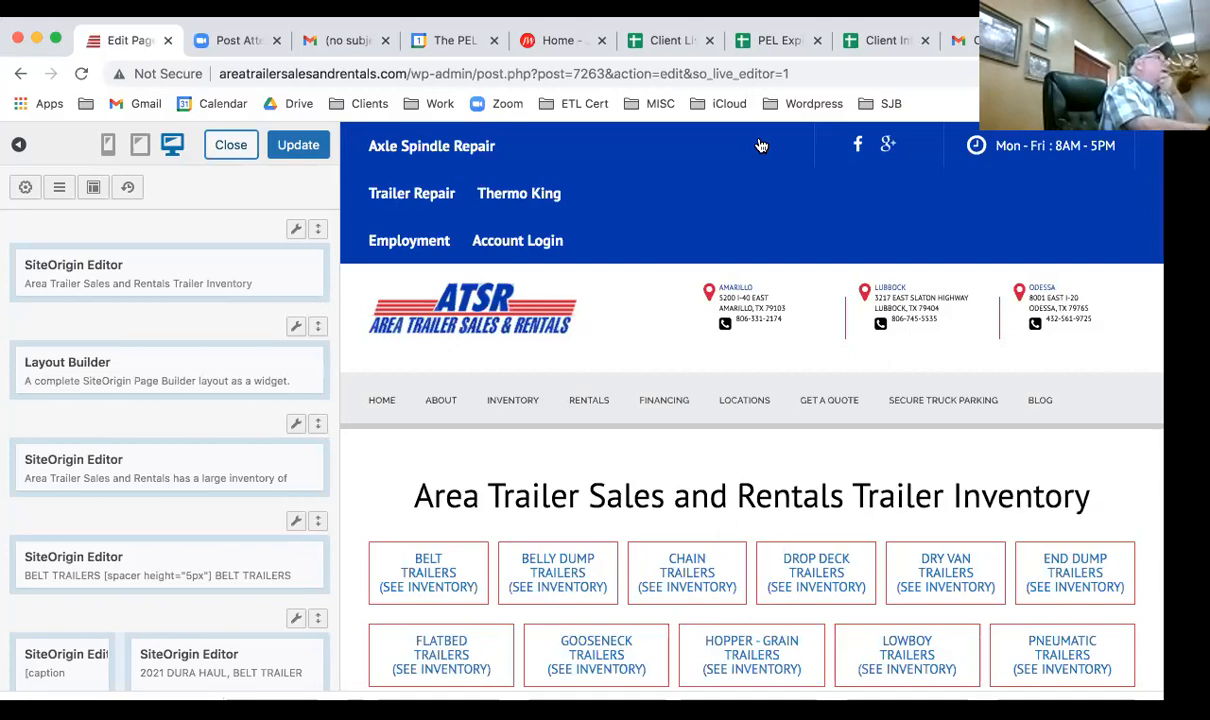
{"action": "scroll", "coordinate": [189, 357], "scroll_direction": "down", "scroll_amount": 2}
{"action": "scroll", "coordinate": [189, 357], "scroll_direction": "down", "scroll_amount": 5}
{"action": "scroll", "coordinate": [189, 357], "scroll_direction": "down", "scroll_amount": 4}
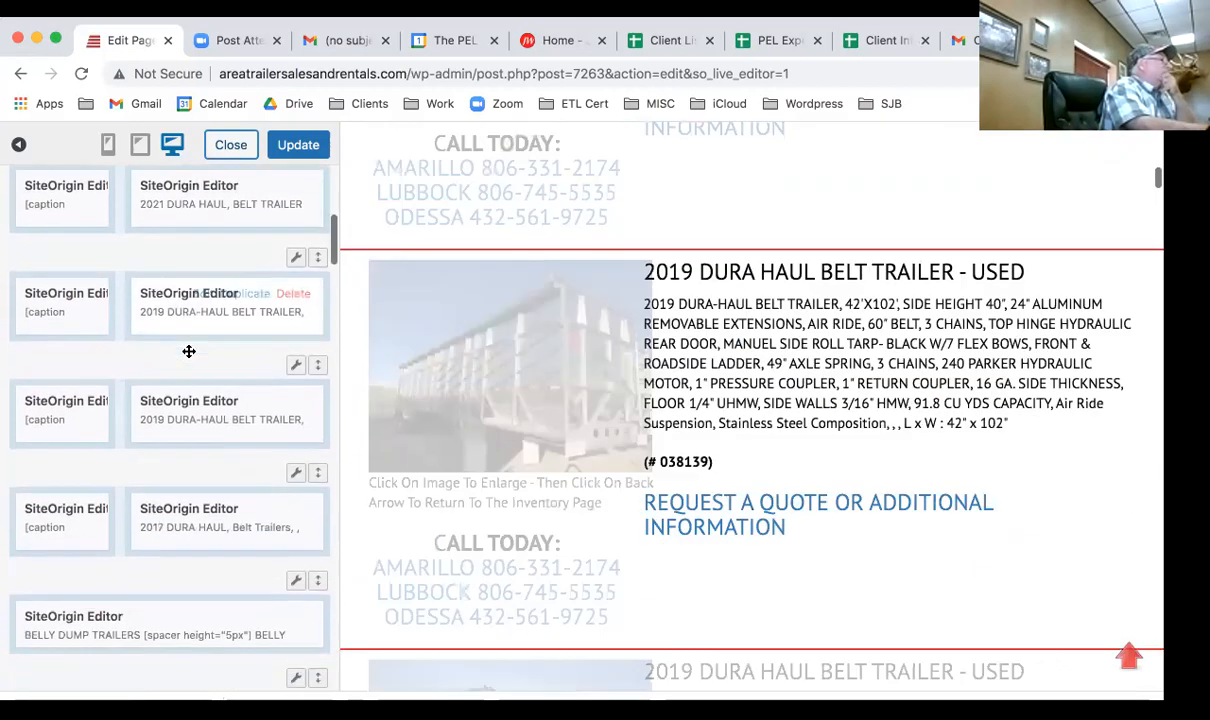
{"action": "scroll", "coordinate": [189, 355], "scroll_direction": "down", "scroll_amount": 4}
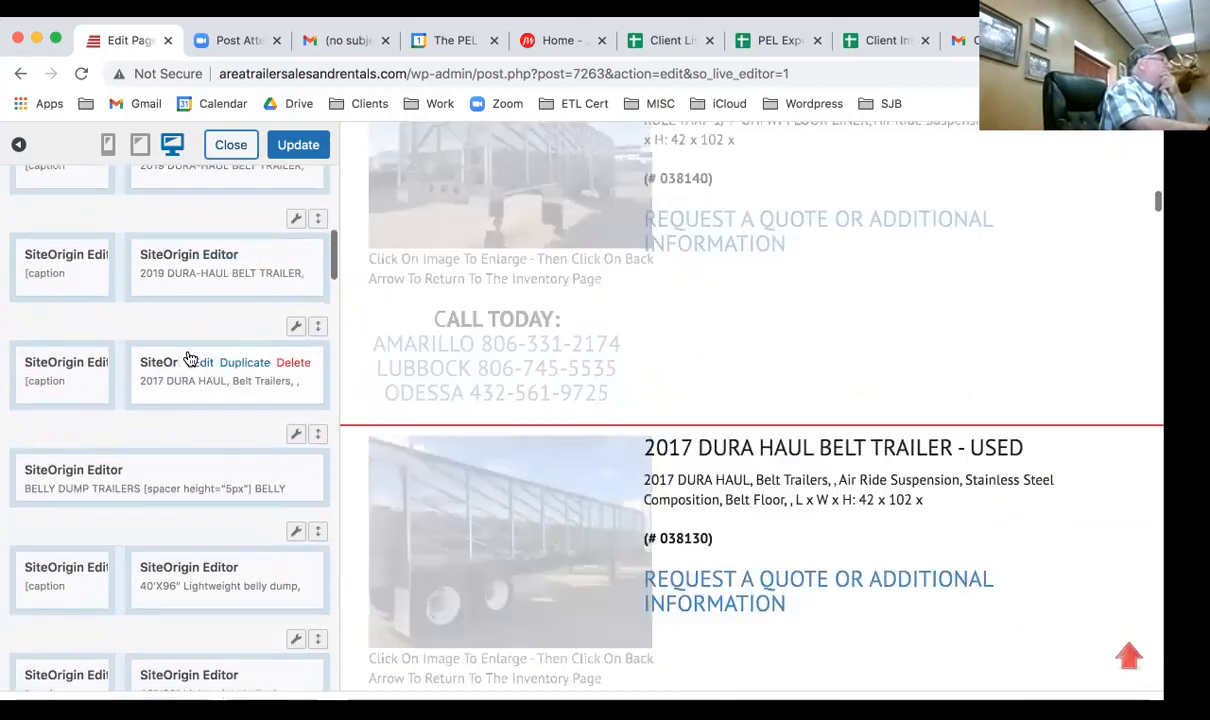
{"action": "scroll", "coordinate": [189, 355], "scroll_direction": "down", "scroll_amount": 4}
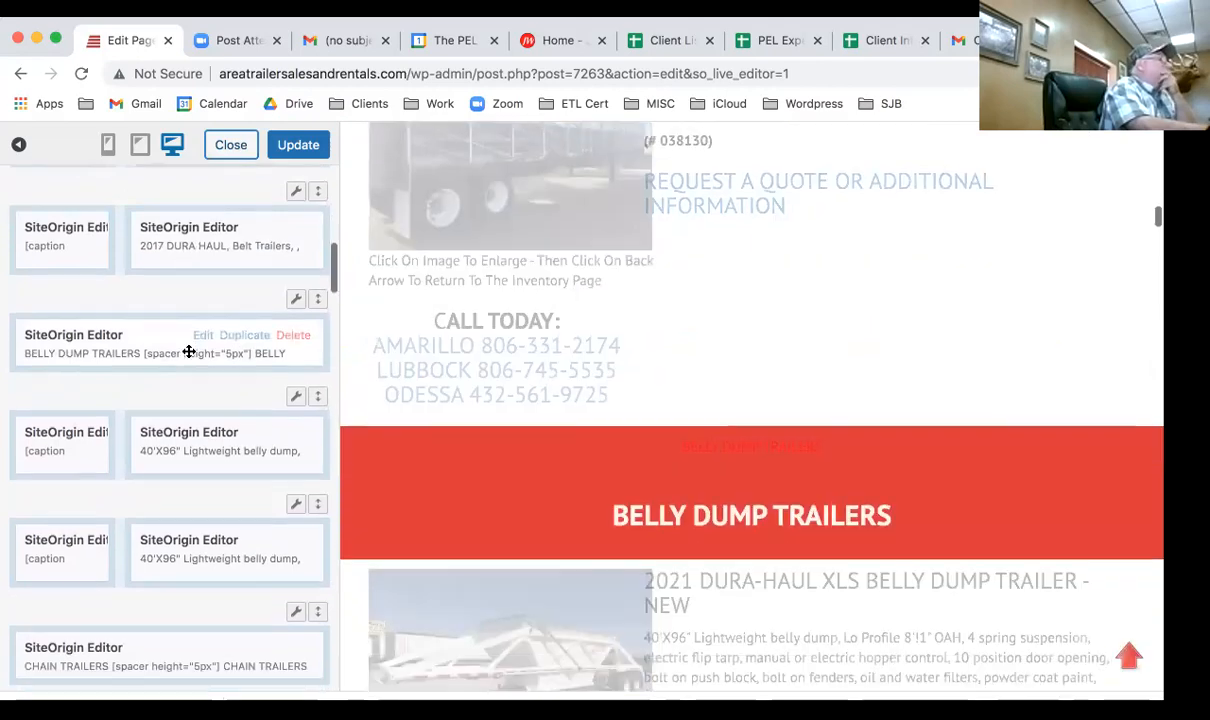
{"action": "scroll", "coordinate": [85, 352], "scroll_direction": "down", "scroll_amount": 1}
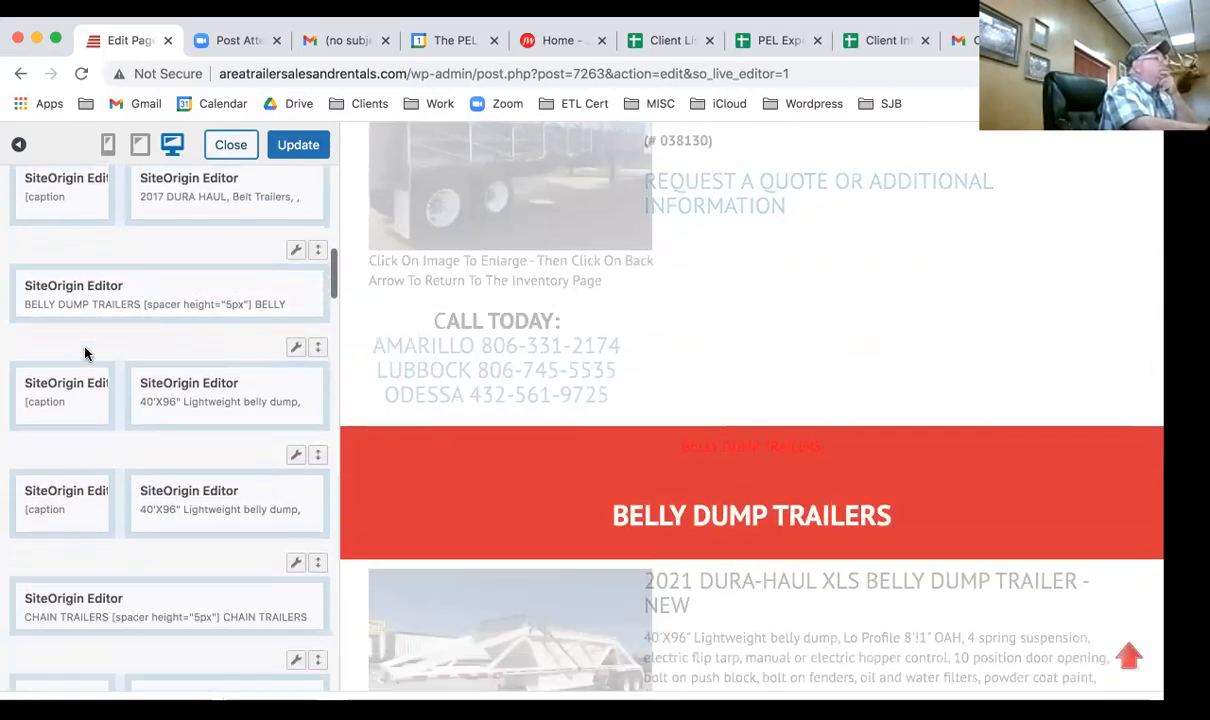
{"action": "scroll", "coordinate": [85, 350], "scroll_direction": "down", "scroll_amount": 1}
{"action": "scroll", "coordinate": [86, 360], "scroll_direction": "down", "scroll_amount": 1}
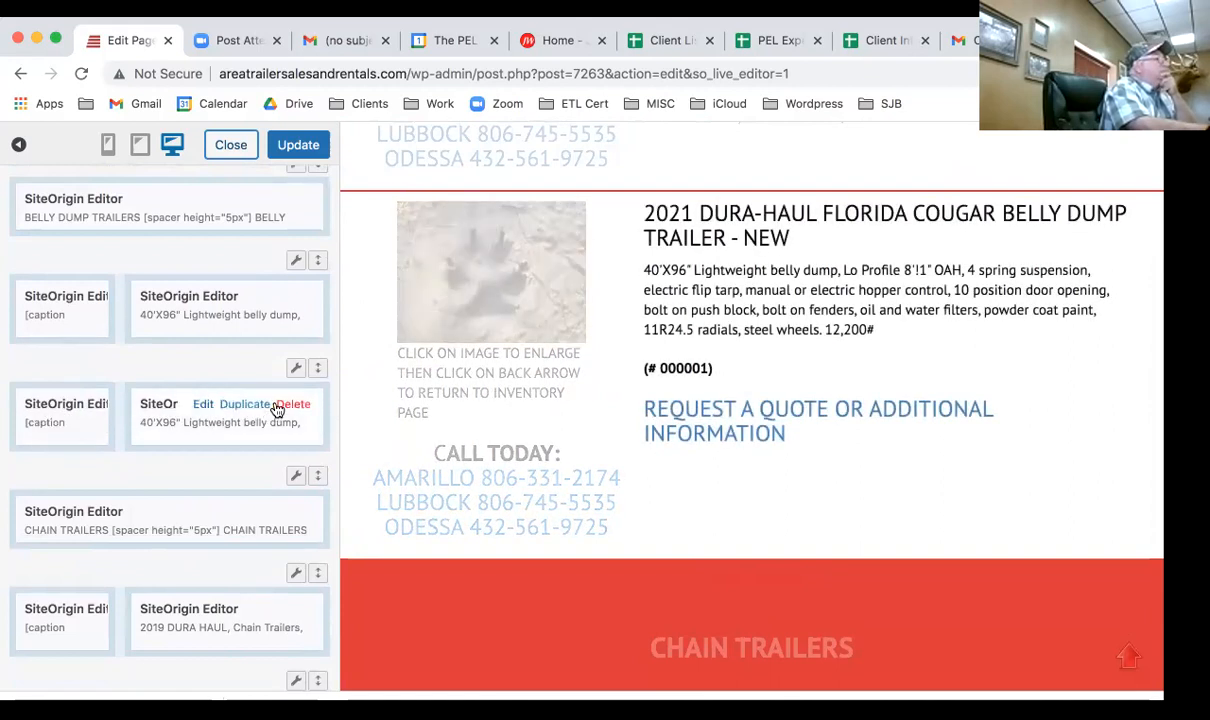
{"action": "mouse_move", "coordinate": [294, 372]}
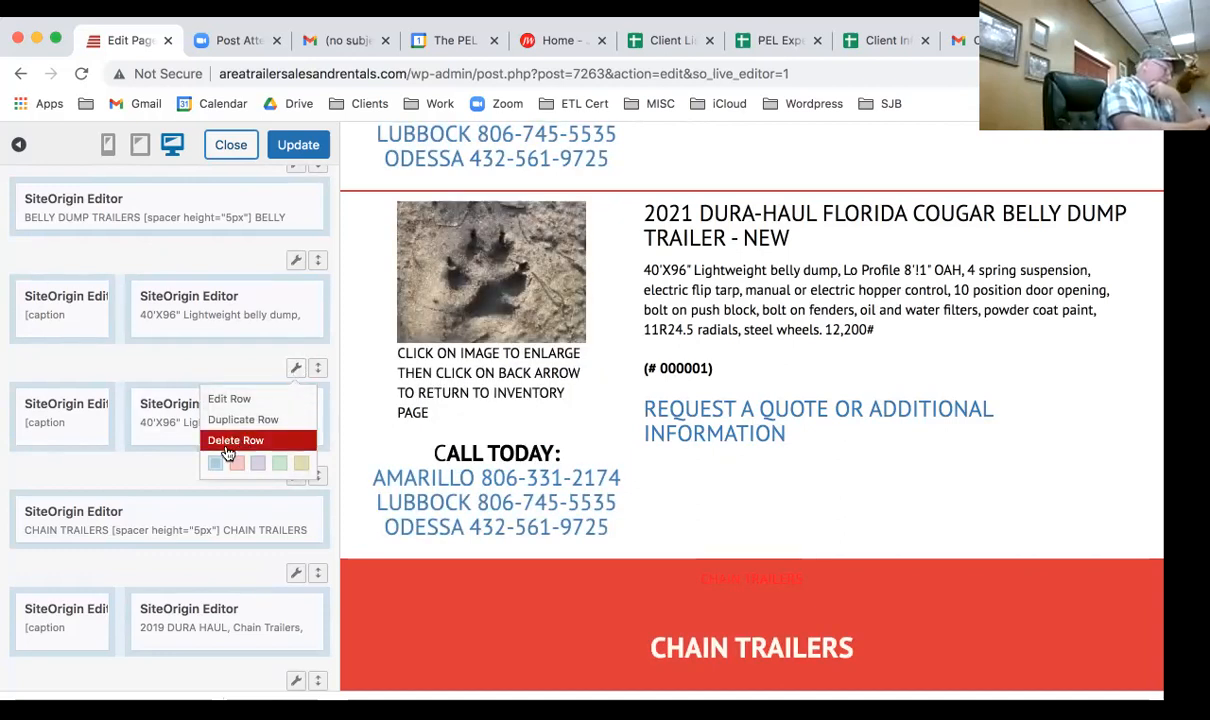
{"action": "left_click", "coordinate": [231, 441]}
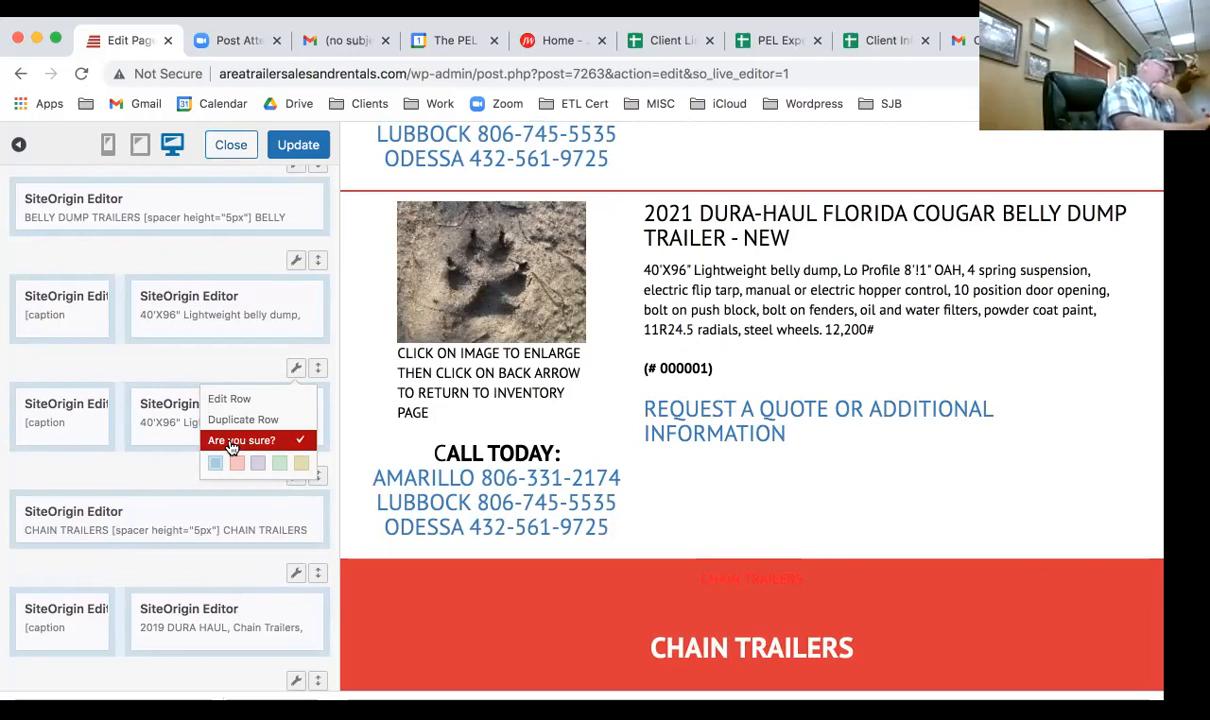
{"action": "left_click", "coordinate": [231, 446]}
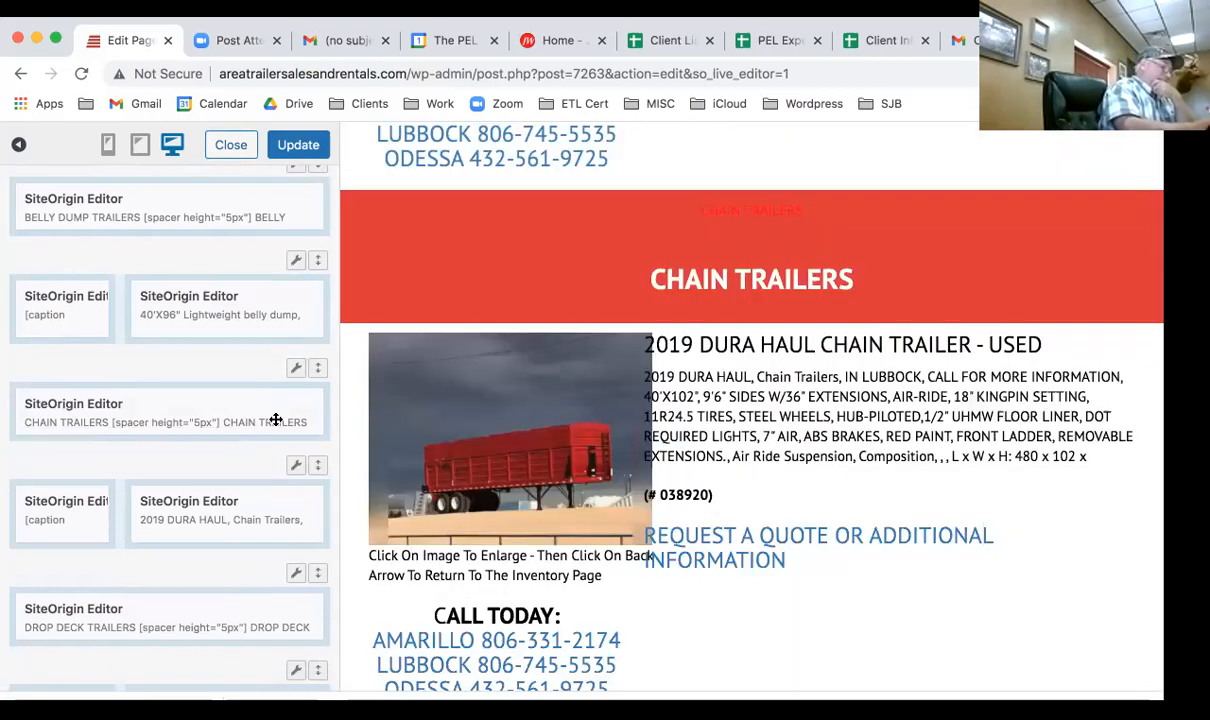
Check the belly dump section in the preview, save the page without the Florida Cougar row, and open the published page.
{"action": "scroll", "coordinate": [456, 340], "scroll_direction": "up", "scroll_amount": 5}
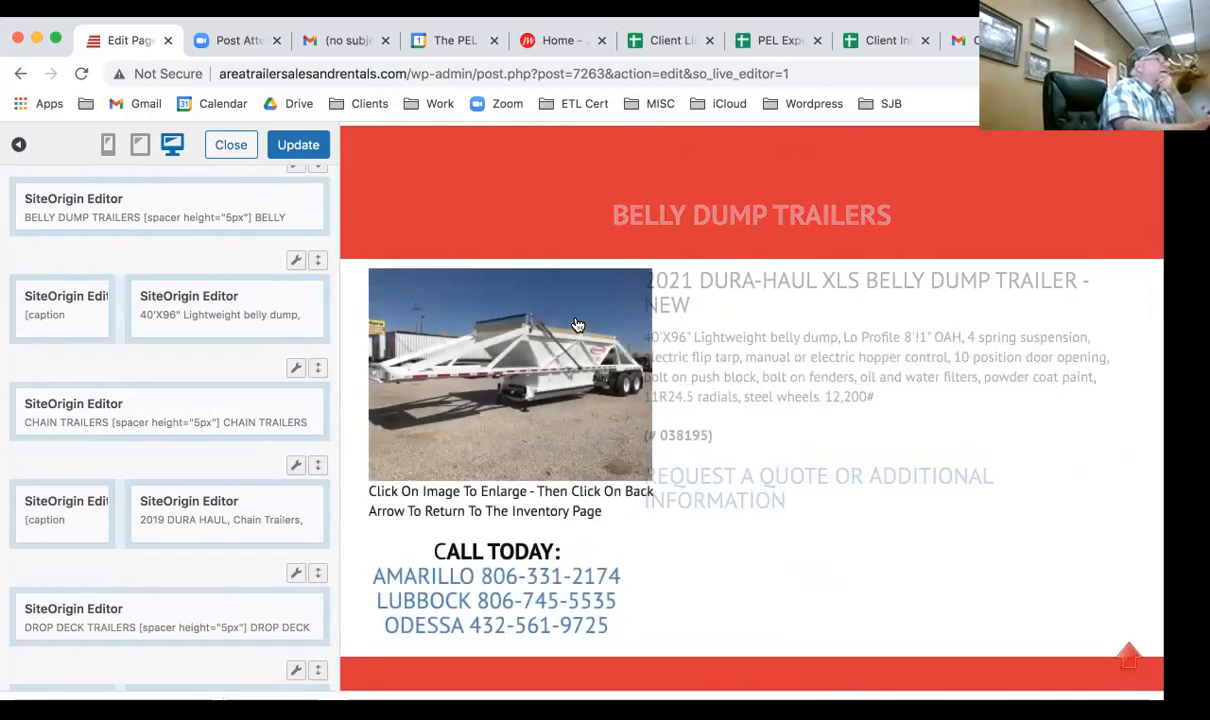
{"action": "left_click", "coordinate": [299, 146]}
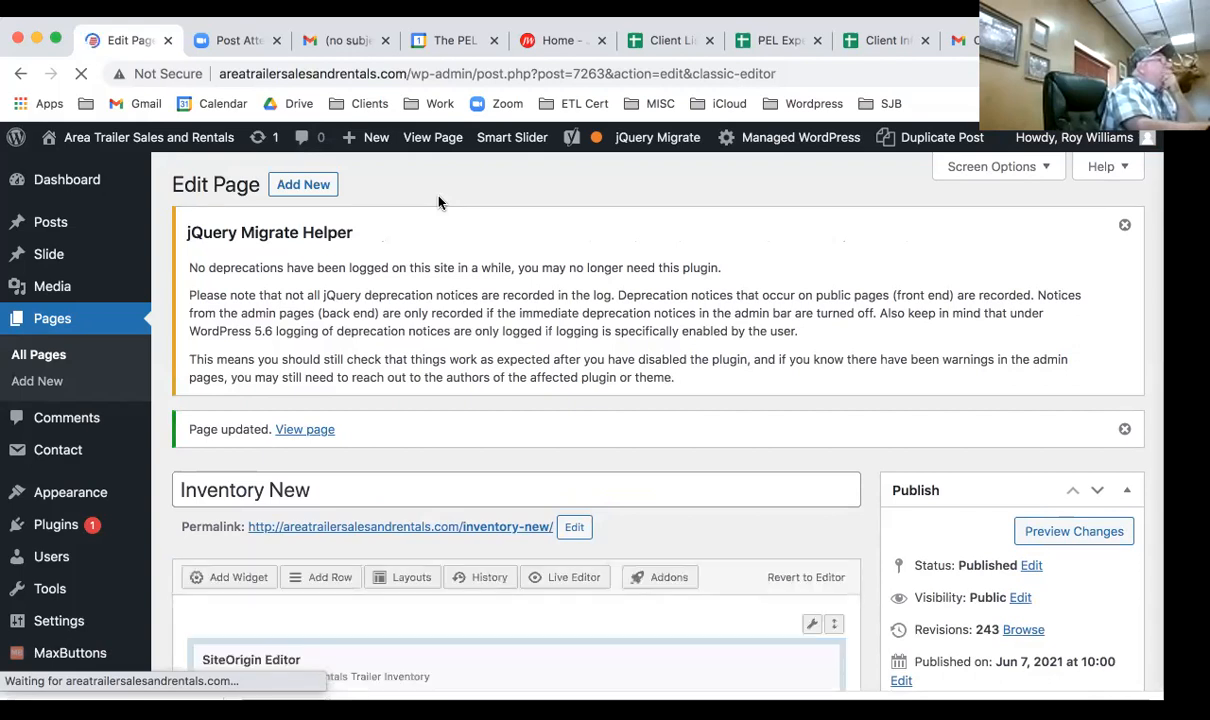
{"action": "left_click", "coordinate": [433, 141]}
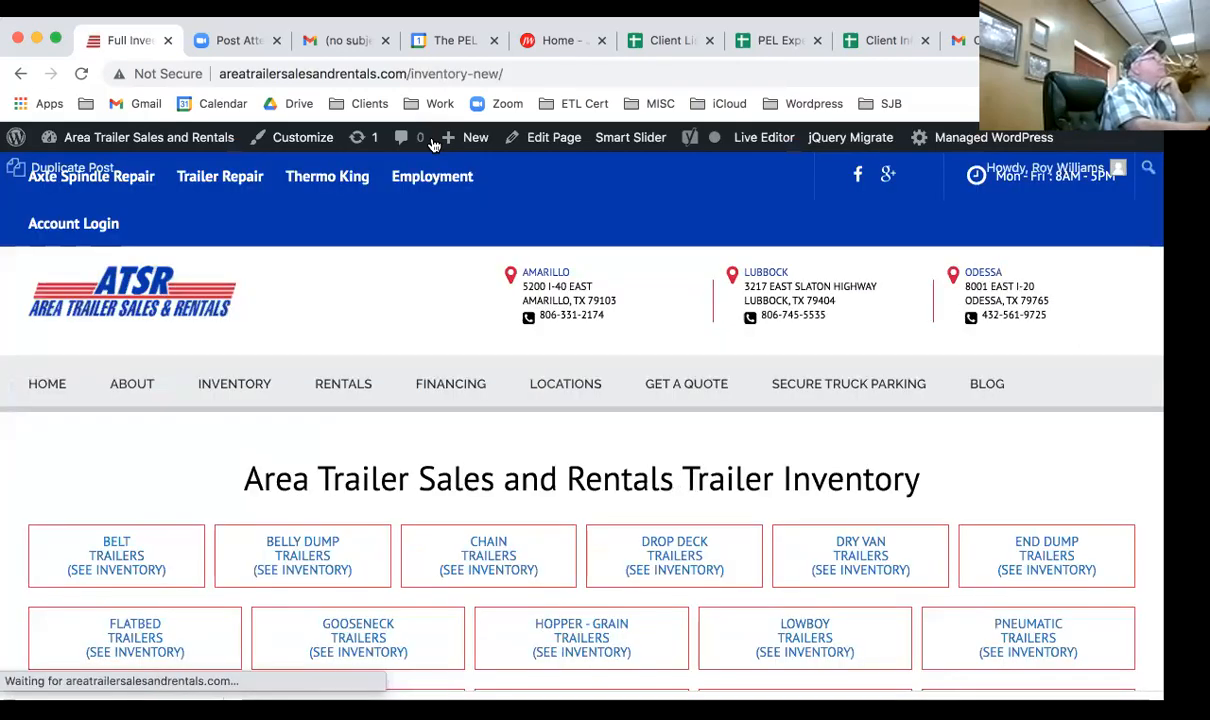
Look through the trailer category links and belt trailer listings on the published inventory page.
{"action": "scroll", "coordinate": [614, 229], "scroll_direction": "down", "scroll_amount": 5}
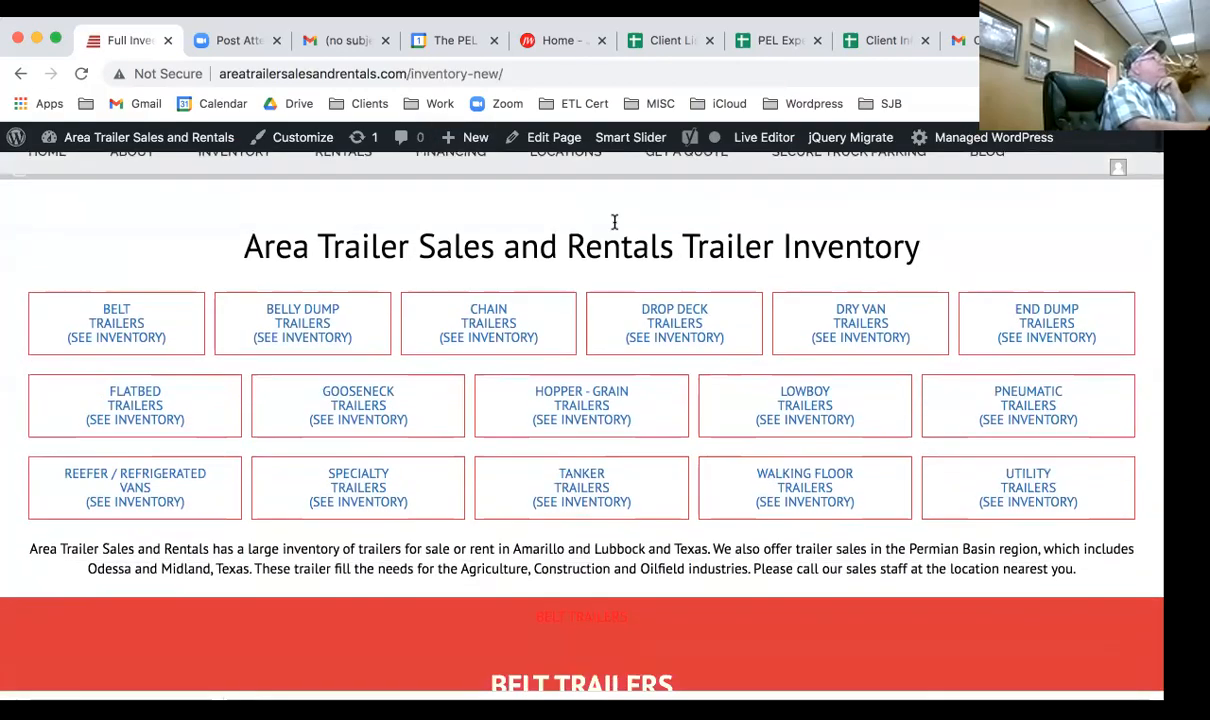
{"action": "scroll", "coordinate": [614, 229], "scroll_direction": "down", "scroll_amount": 5}
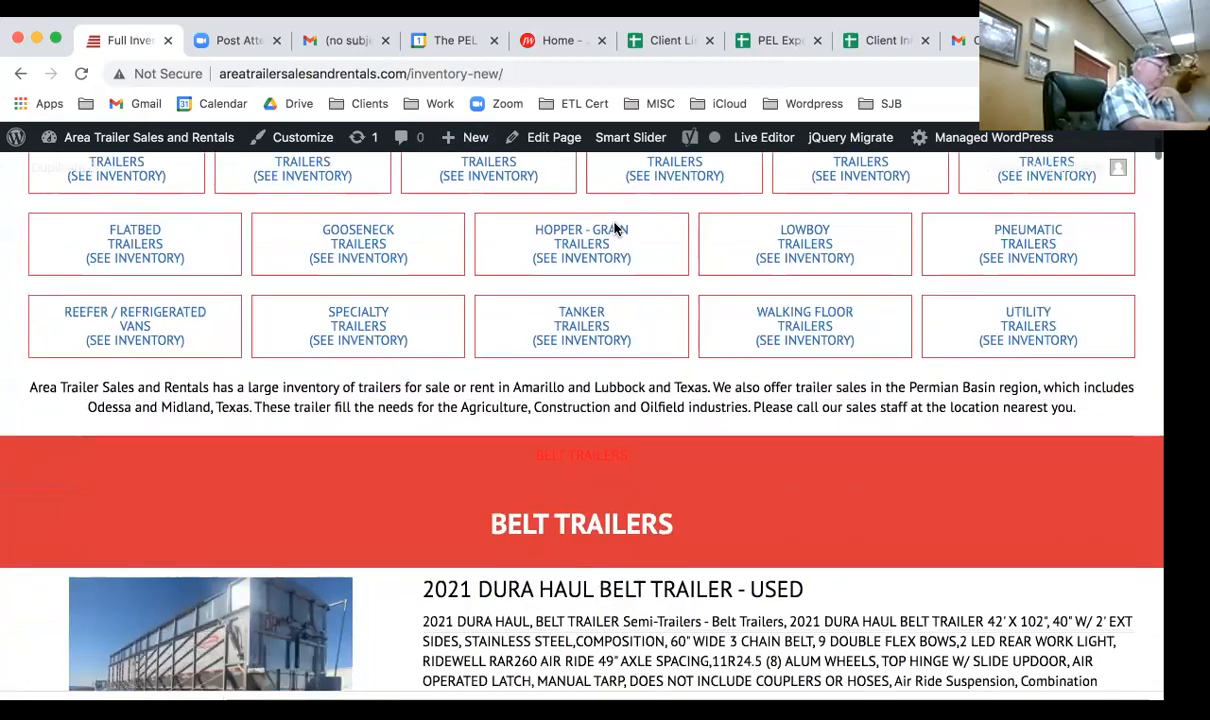
{"action": "scroll", "coordinate": [614, 222], "scroll_direction": "down", "scroll_amount": 6}
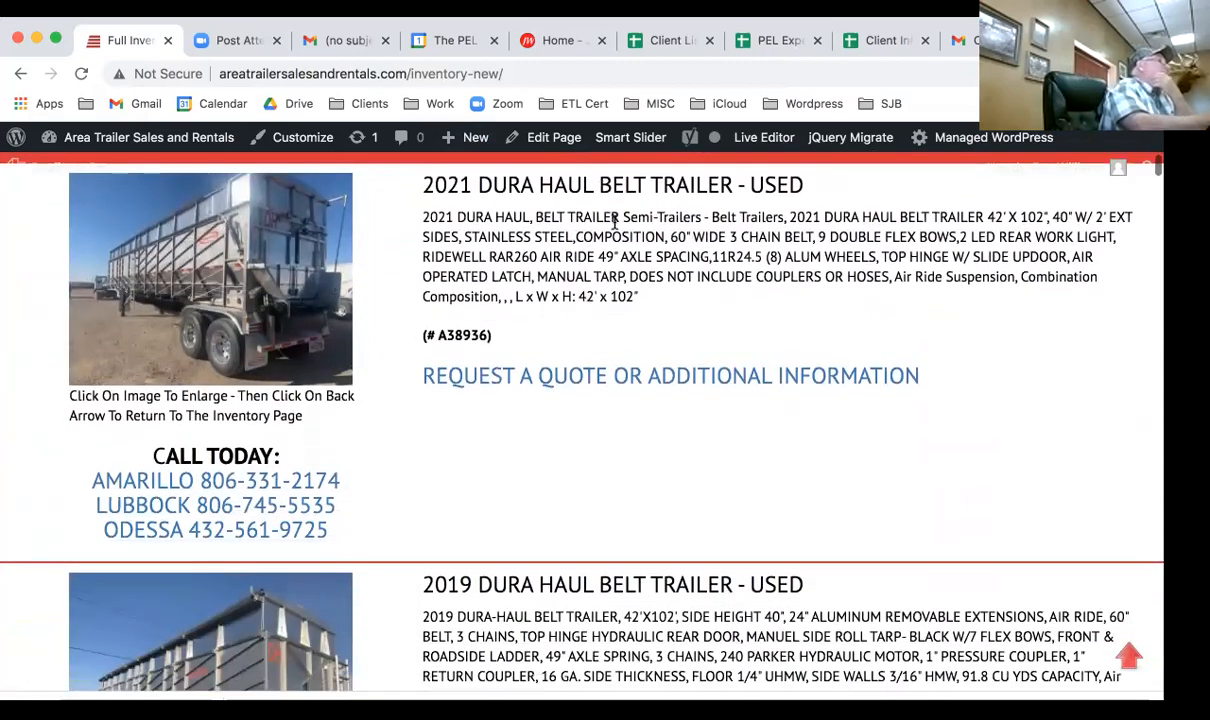
{"action": "scroll", "coordinate": [614, 222], "scroll_direction": "down", "scroll_amount": 4}
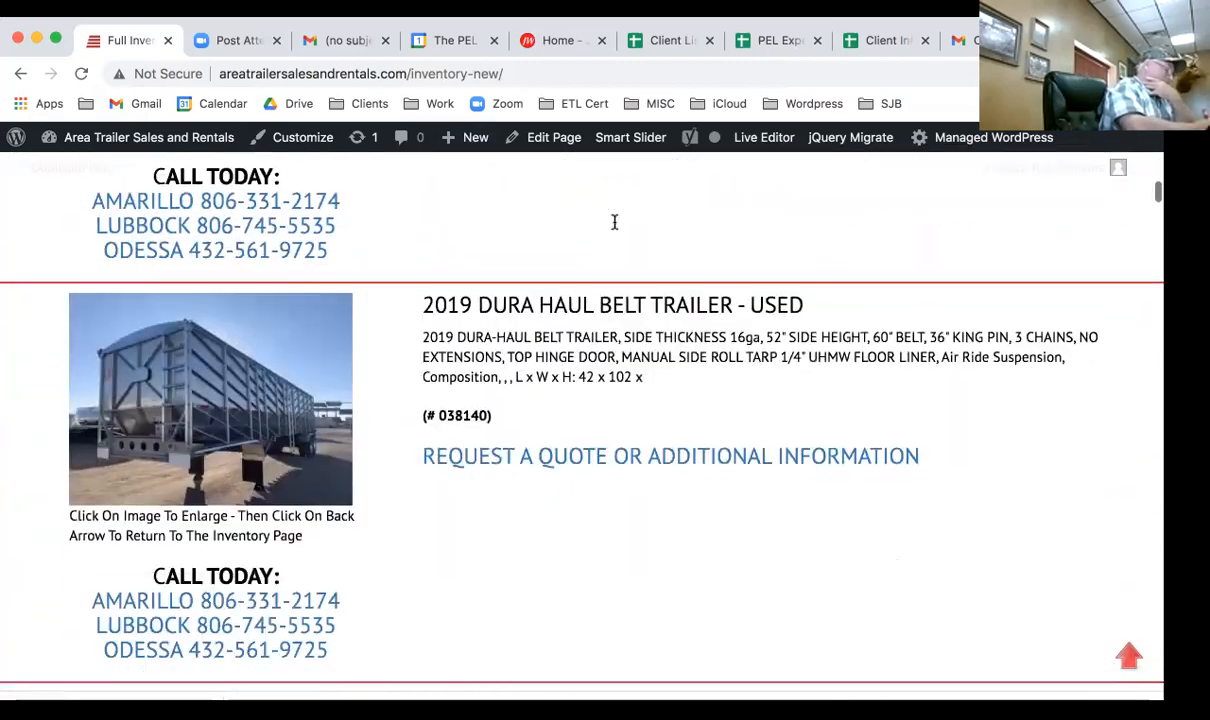
Go to the specialty trailers section of the published page and examine its placeholder listing and the reefer listing above it.
{"action": "scroll", "coordinate": [614, 225], "scroll_direction": "up", "scroll_amount": 10}
{"action": "scroll", "coordinate": [614, 229], "scroll_direction": "up", "scroll_amount": 3}
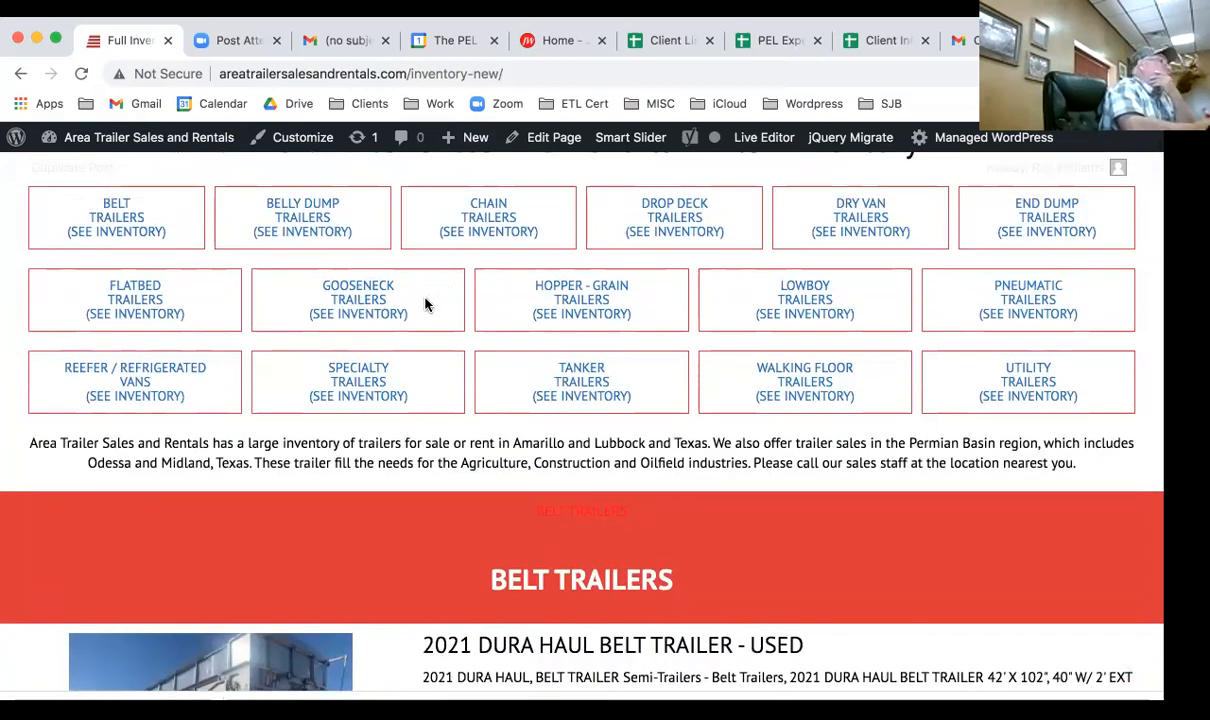
{"action": "left_click", "coordinate": [340, 396]}
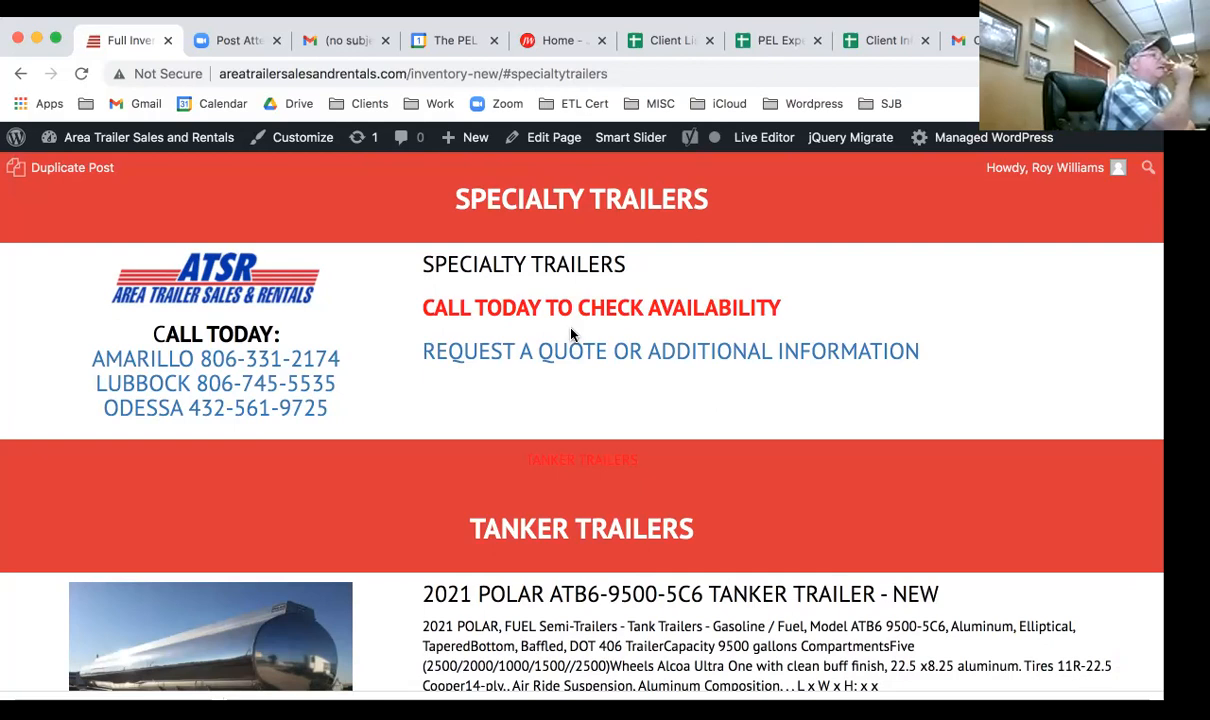
{"action": "scroll", "coordinate": [571, 335], "scroll_direction": "up", "scroll_amount": 5}
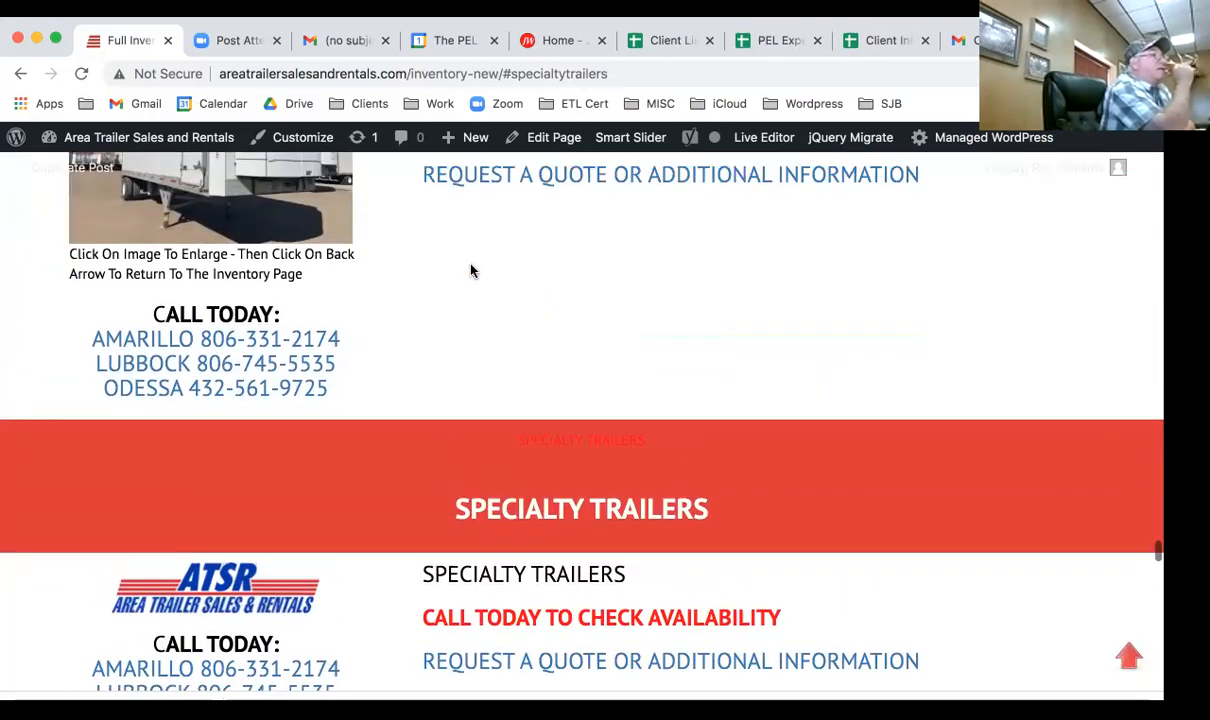
{"action": "scroll", "coordinate": [472, 271], "scroll_direction": "up", "scroll_amount": 3}
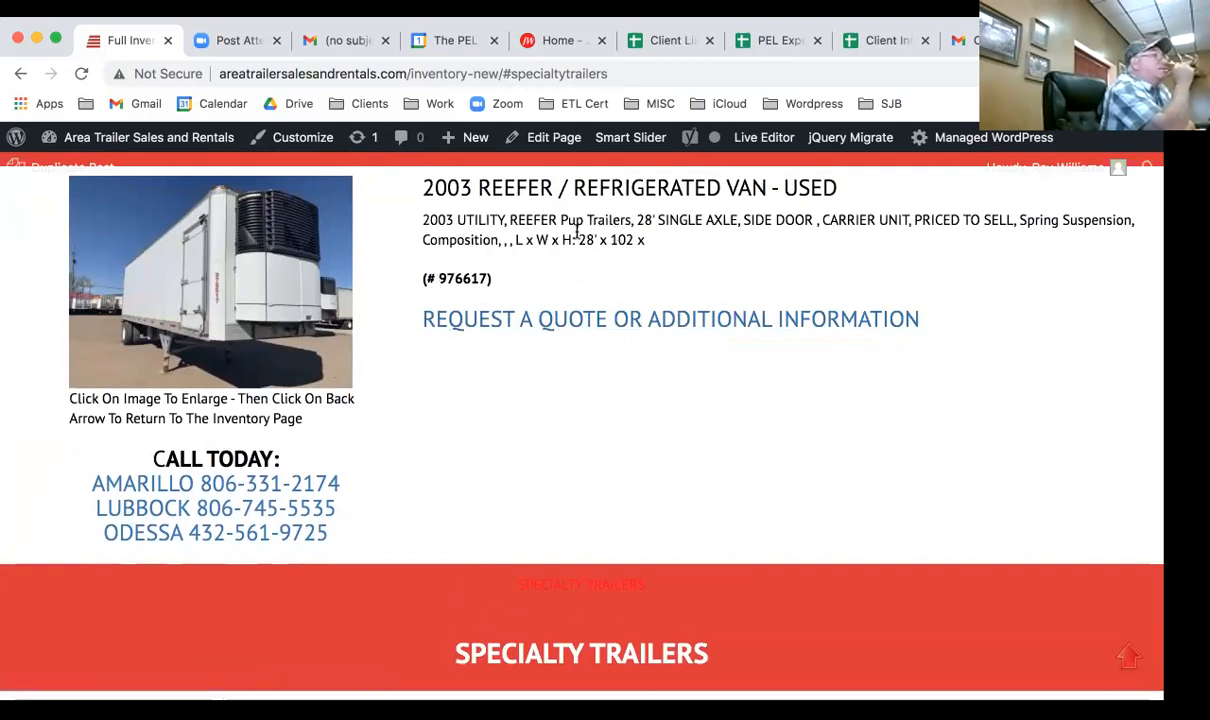
{"action": "scroll", "coordinate": [573, 234], "scroll_direction": "down", "scroll_amount": 5}
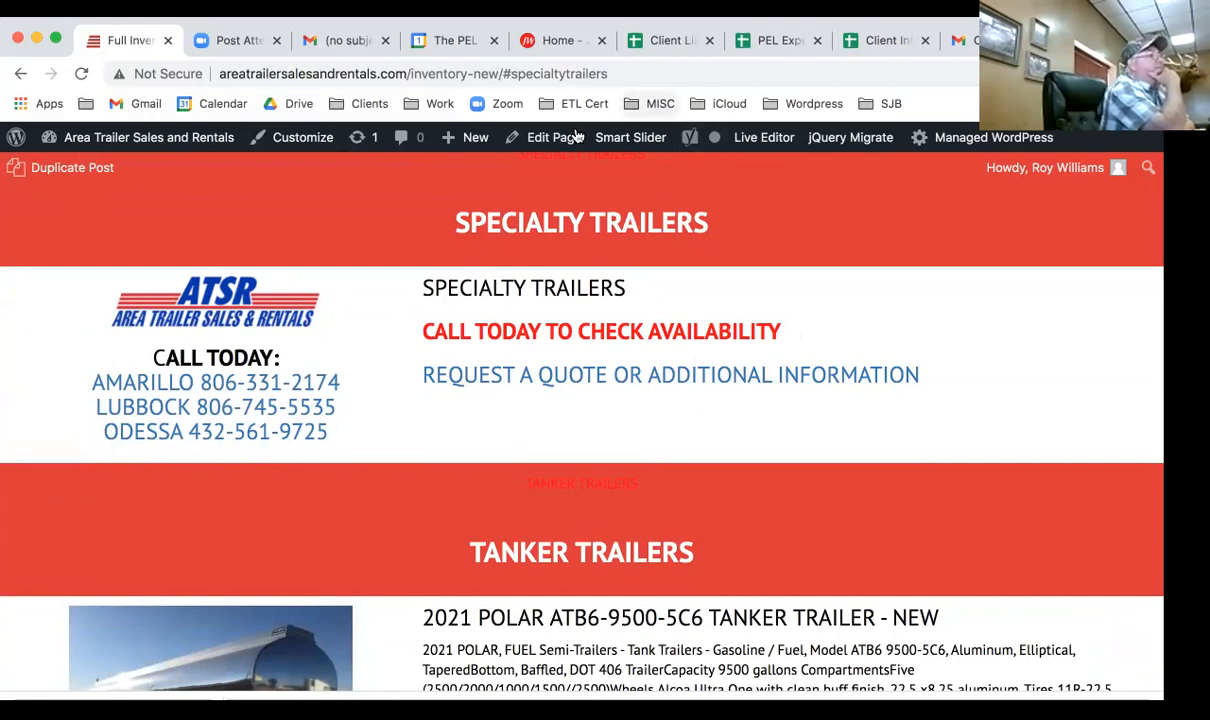
Open the inventory page in the Live Editor and look through its rows down to the drop deck and dry van trailer sections.
{"action": "left_click", "coordinate": [765, 138]}
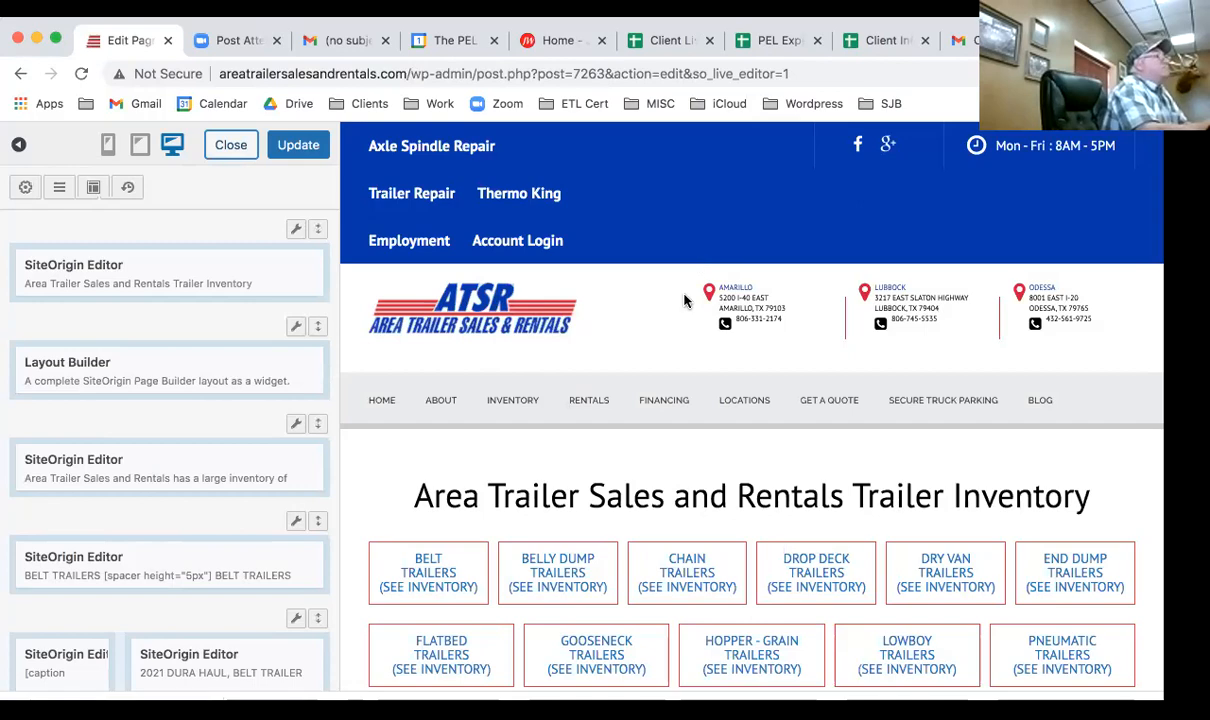
{"action": "mouse_move", "coordinate": [289, 362]}
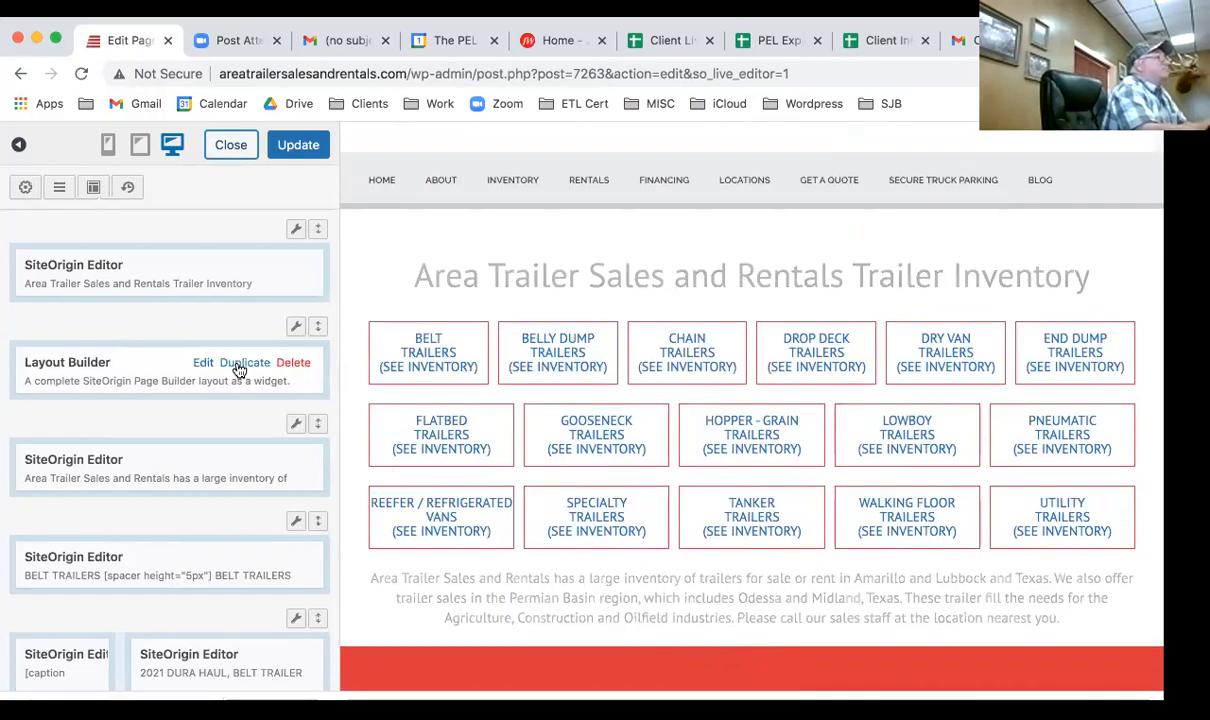
{"action": "mouse_move", "coordinate": [236, 462]}
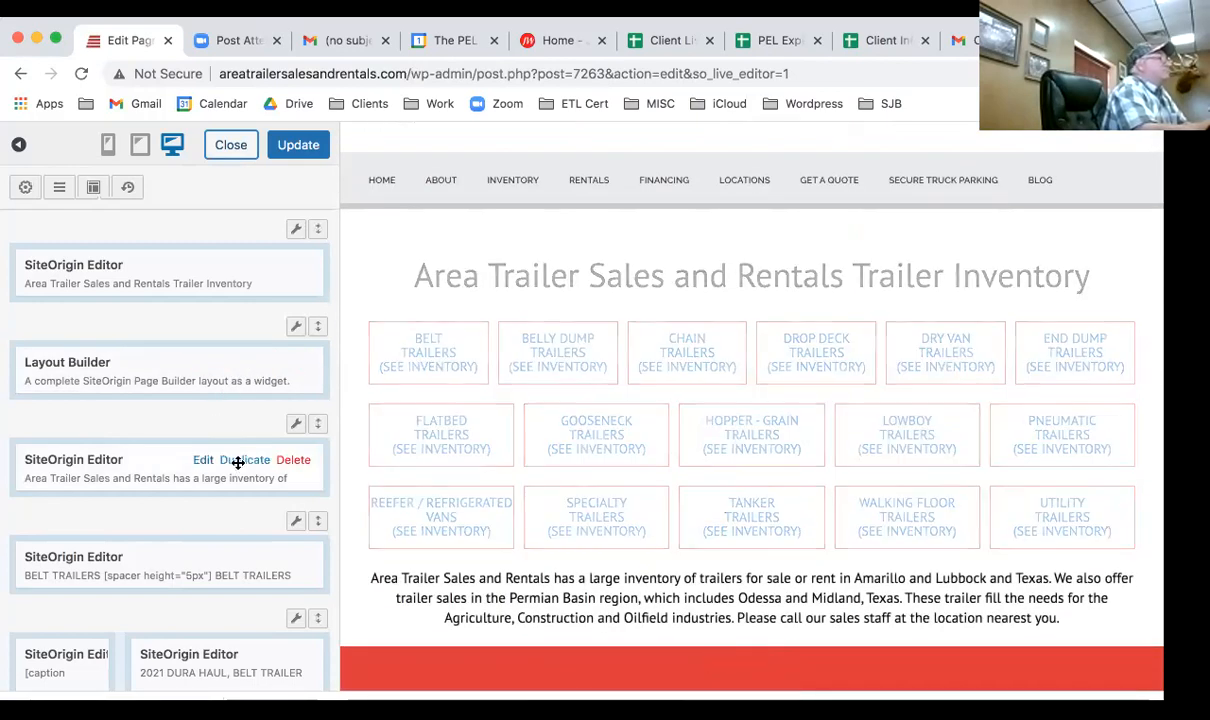
{"action": "scroll", "coordinate": [237, 463], "scroll_direction": "down", "scroll_amount": 4}
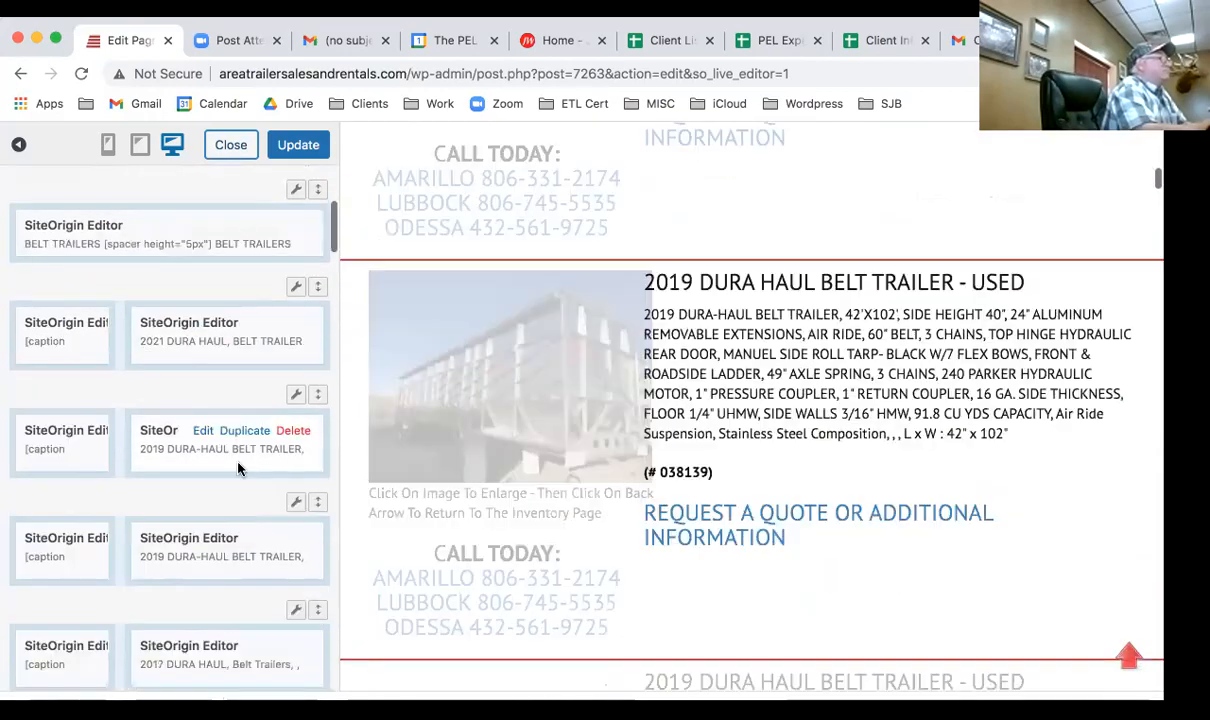
{"action": "scroll", "coordinate": [238, 468], "scroll_direction": "down", "scroll_amount": 3}
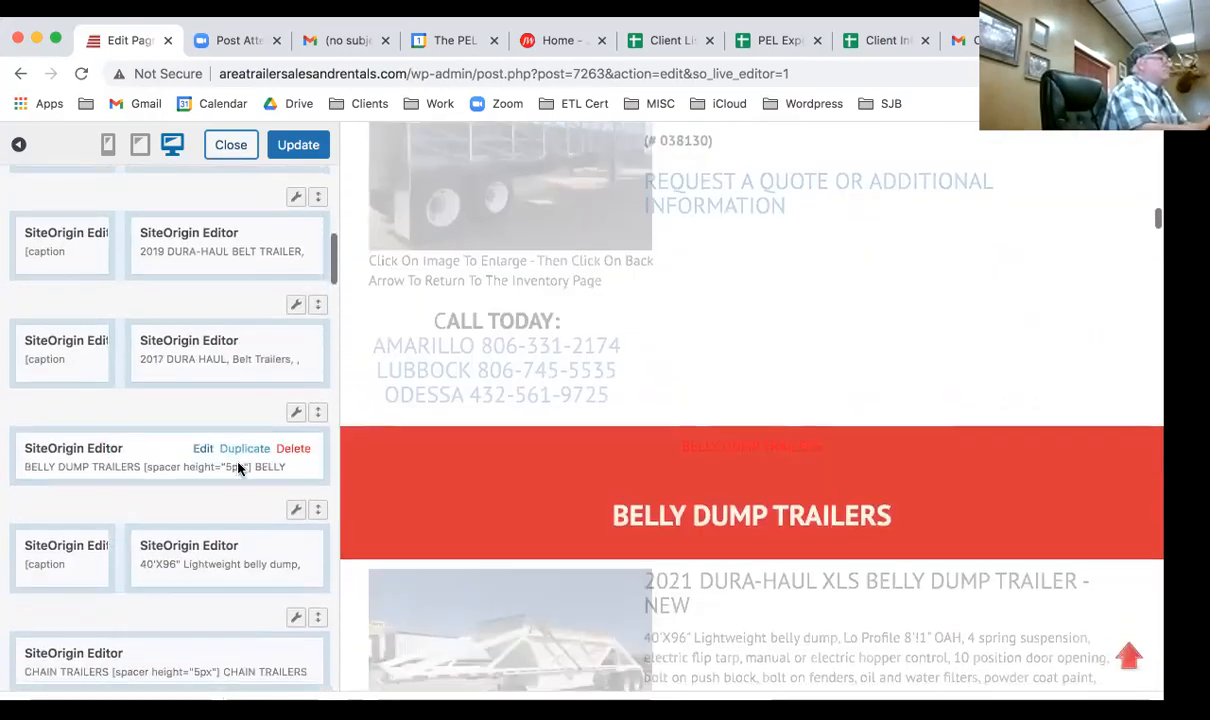
{"action": "scroll", "coordinate": [238, 468], "scroll_direction": "down", "scroll_amount": 3}
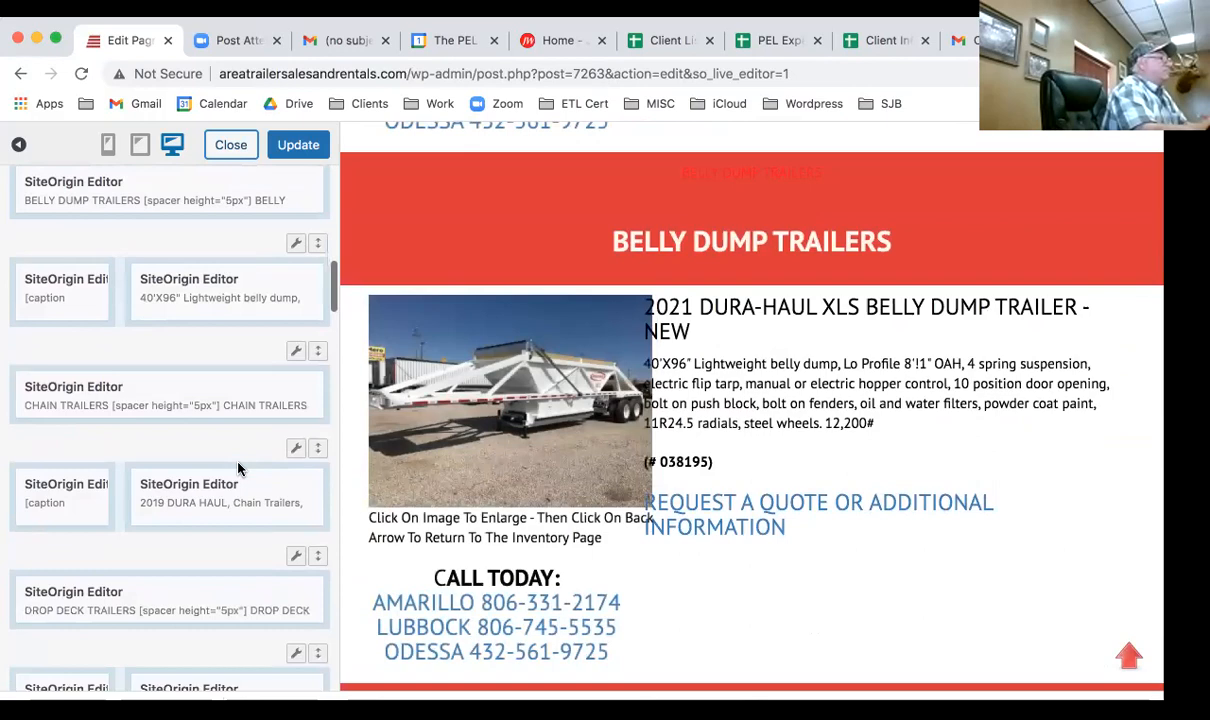
{"action": "scroll", "coordinate": [238, 468], "scroll_direction": "down", "scroll_amount": 3}
{"action": "scroll", "coordinate": [238, 468], "scroll_direction": "down", "scroll_amount": 1}
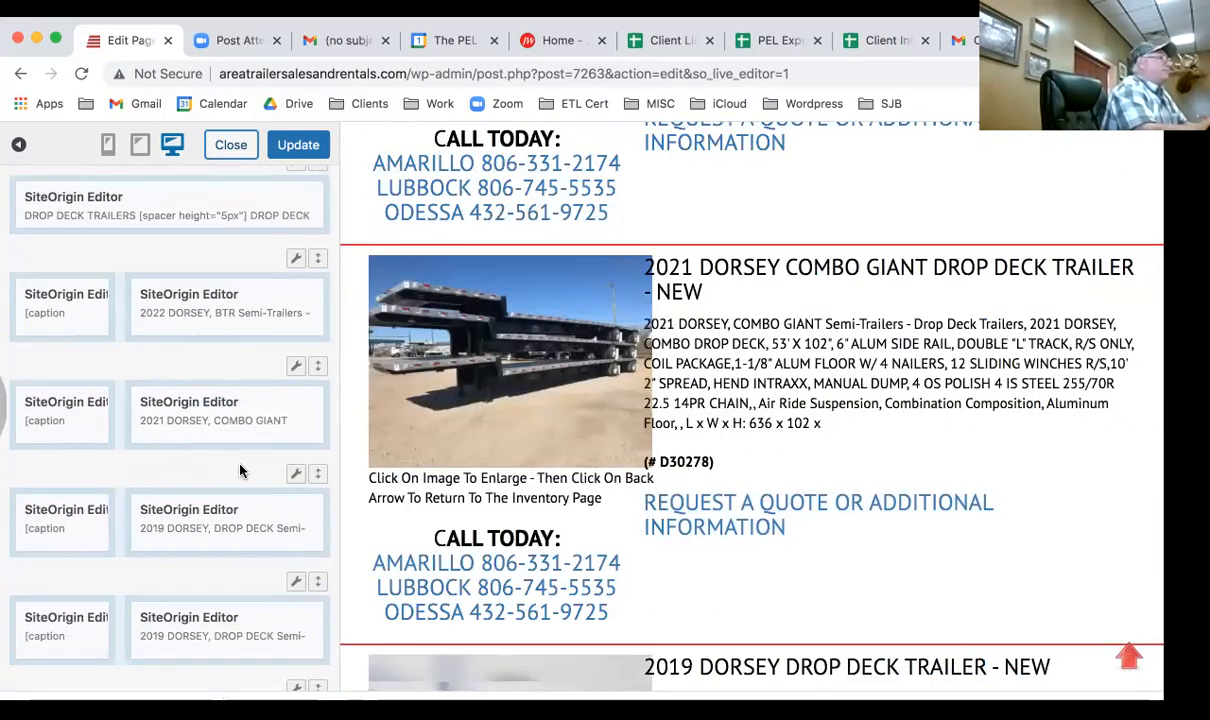
{"action": "scroll", "coordinate": [240, 470], "scroll_direction": "down", "scroll_amount": 2}
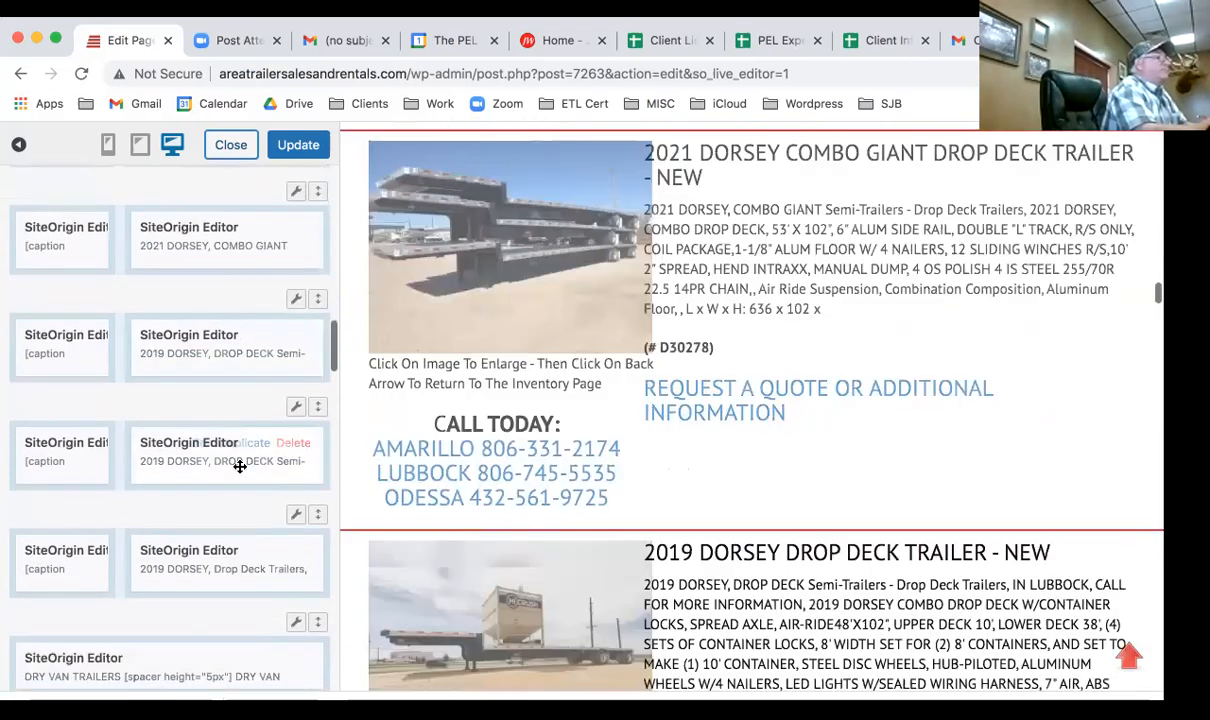
{"action": "scroll", "coordinate": [240, 466], "scroll_direction": "down", "scroll_amount": 2}
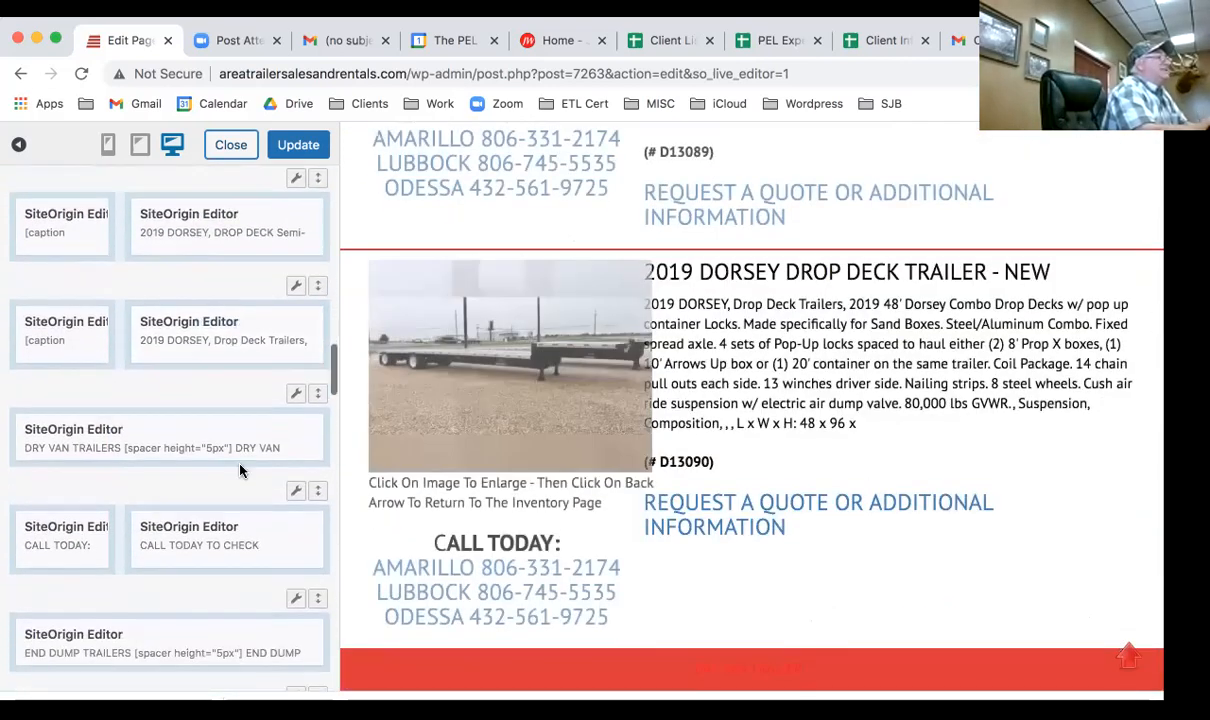
{"action": "scroll", "coordinate": [240, 468], "scroll_direction": "down", "scroll_amount": 2}
{"action": "scroll", "coordinate": [240, 470], "scroll_direction": "down", "scroll_amount": 1}
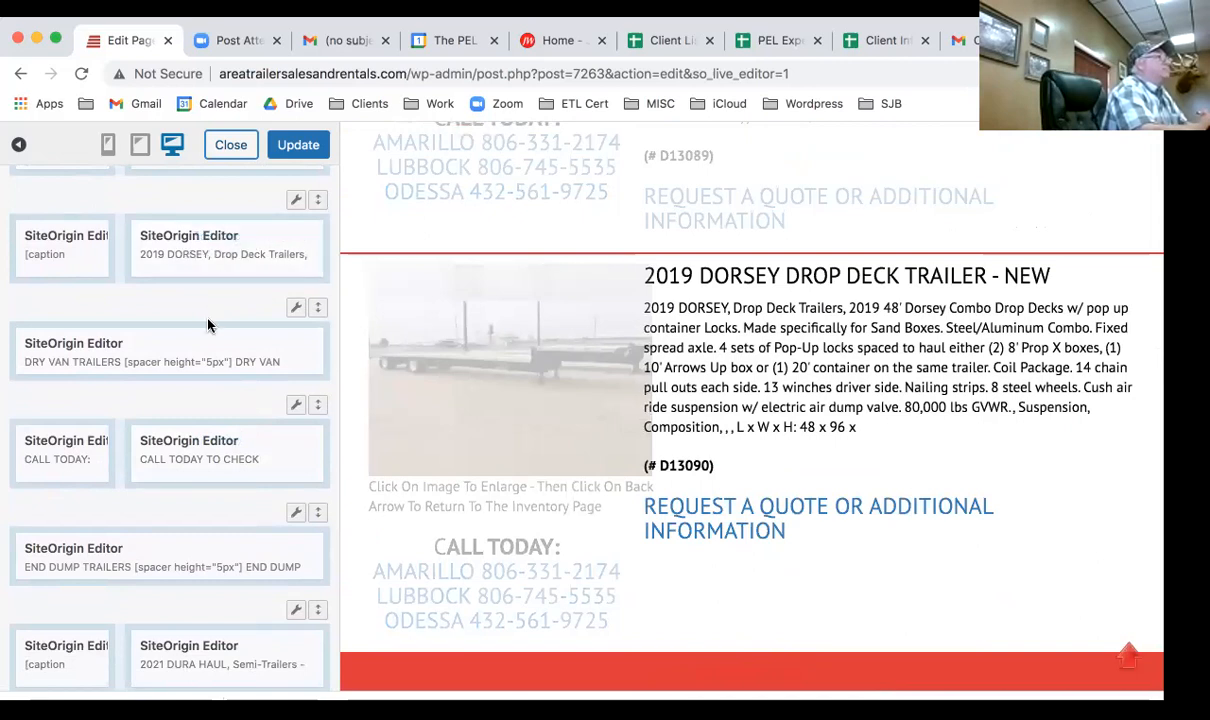
Duplicate the row of the last 2019 DORSEY DROP DECK TRAILER listing (# D13090), just above the dry van trailers heading.
{"action": "mouse_move", "coordinate": [169, 348]}
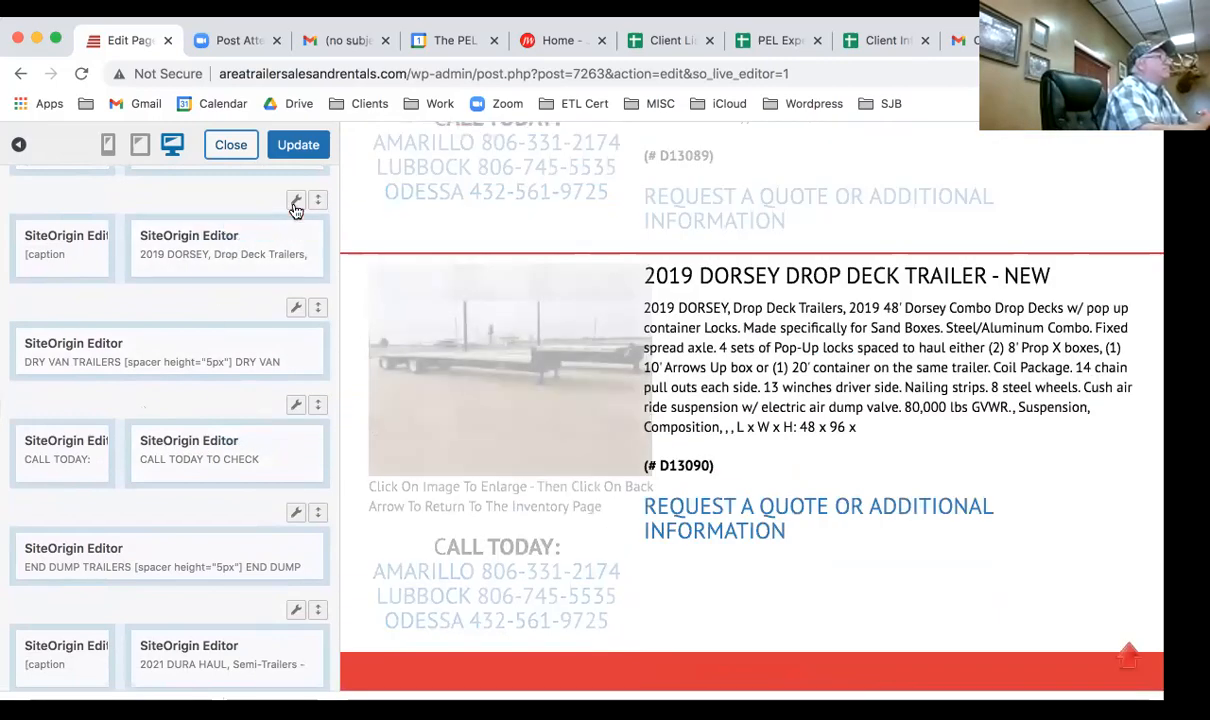
{"action": "mouse_move", "coordinate": [297, 203]}
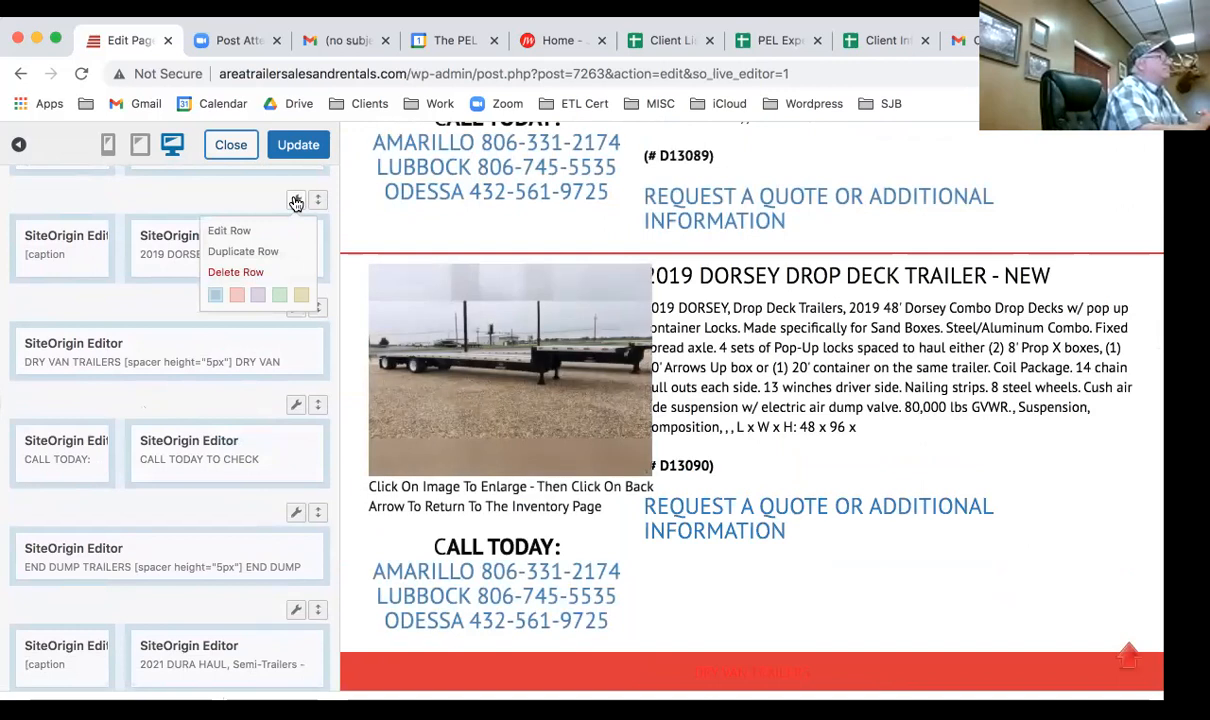
{"action": "left_click", "coordinate": [243, 252]}
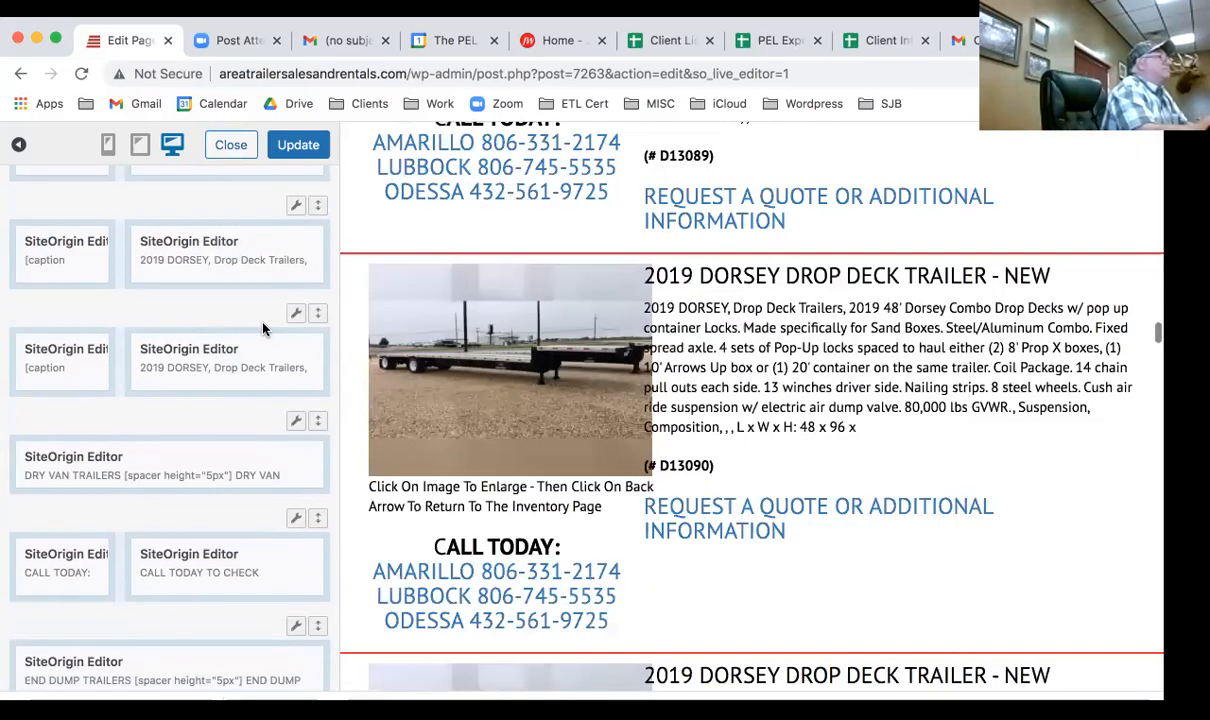
Check the duplicated drop deck listing in the preview and move its row below the dry van trailers placeholder row.
{"action": "scroll", "coordinate": [492, 341], "scroll_direction": "down", "scroll_amount": 3}
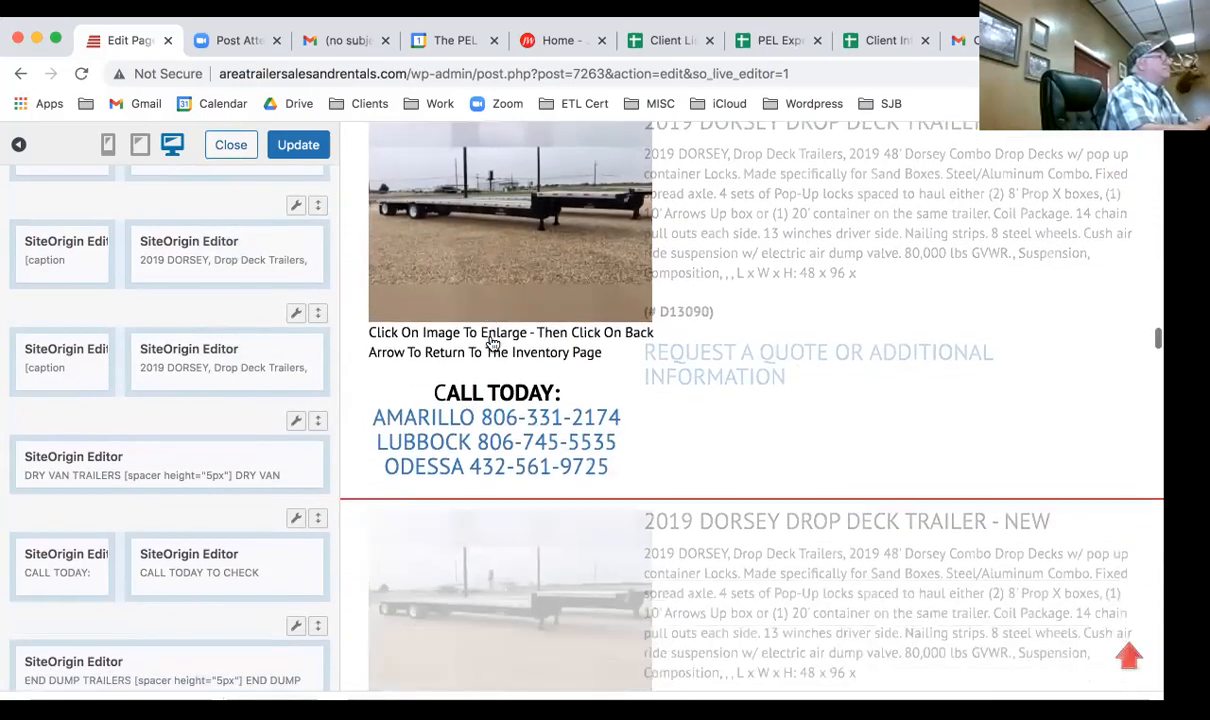
{"action": "scroll", "coordinate": [492, 341], "scroll_direction": "down", "scroll_amount": 2}
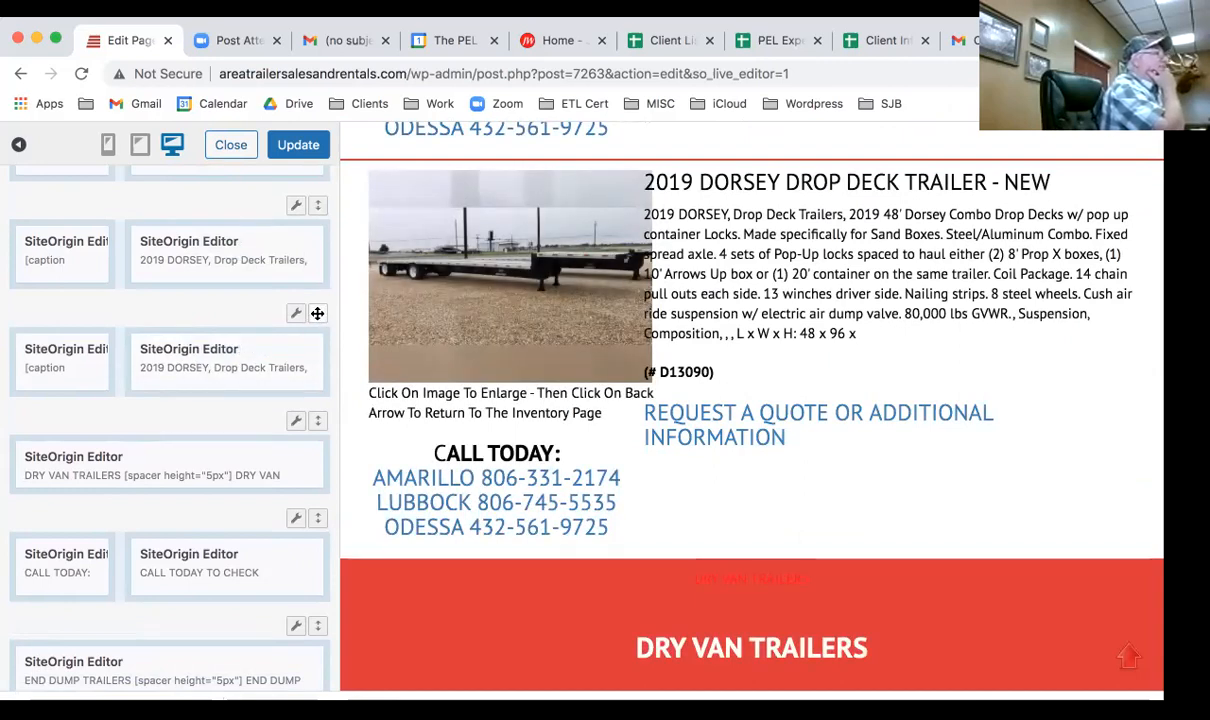
{"action": "left_click_drag", "start_coordinate": [317, 313], "coordinate": [300, 499]}
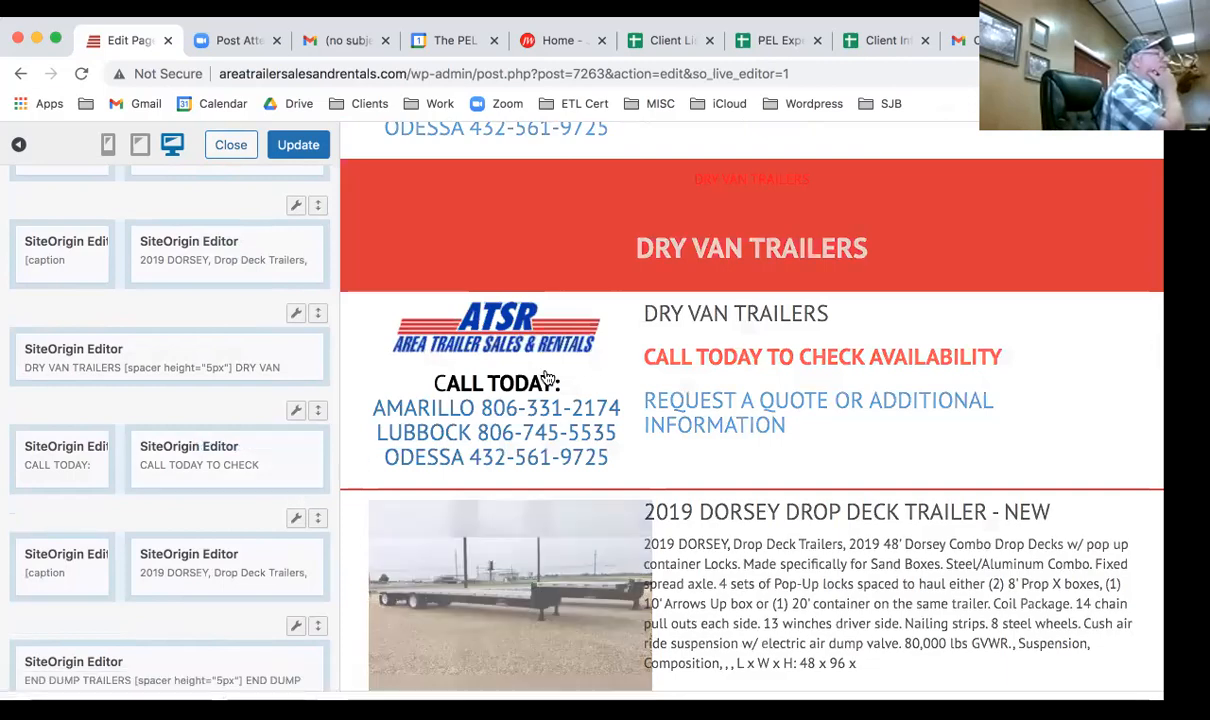
Examine the dry van trailers heading, its placeholder row, the moved drop deck listing and the original listing in the preview.
{"action": "scroll", "coordinate": [536, 470], "scroll_direction": "down", "scroll_amount": 3}
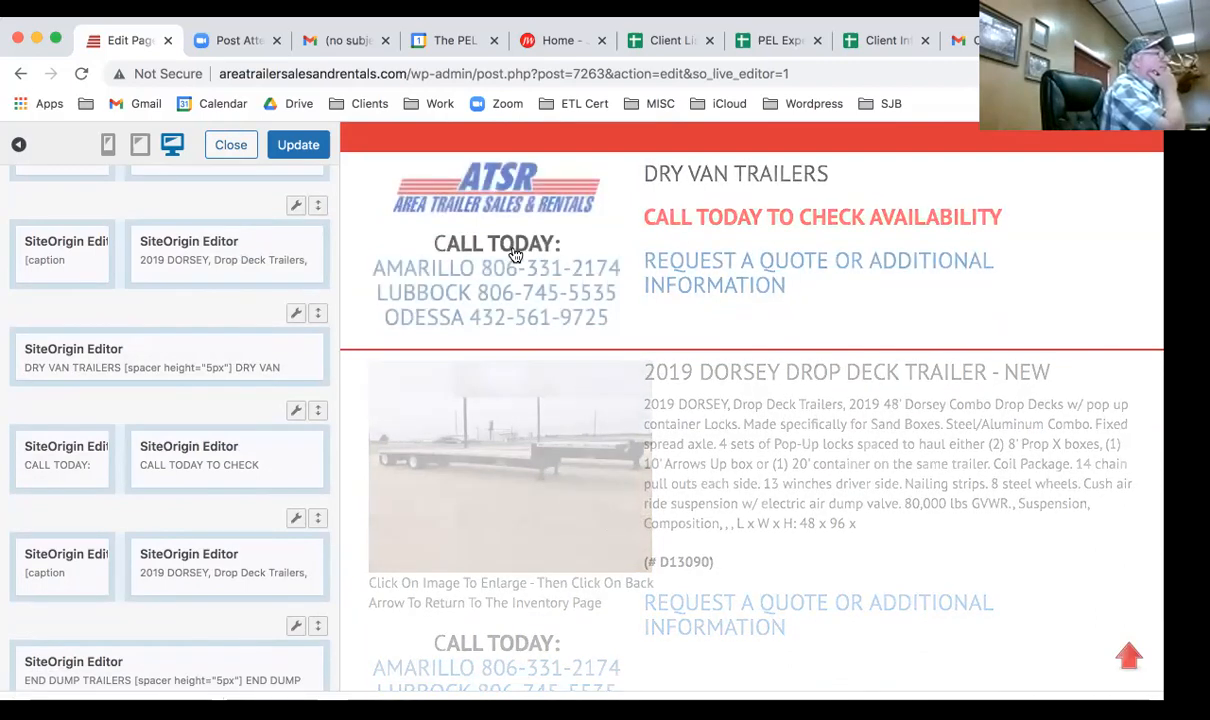
{"action": "mouse_move", "coordinate": [38, 470]}
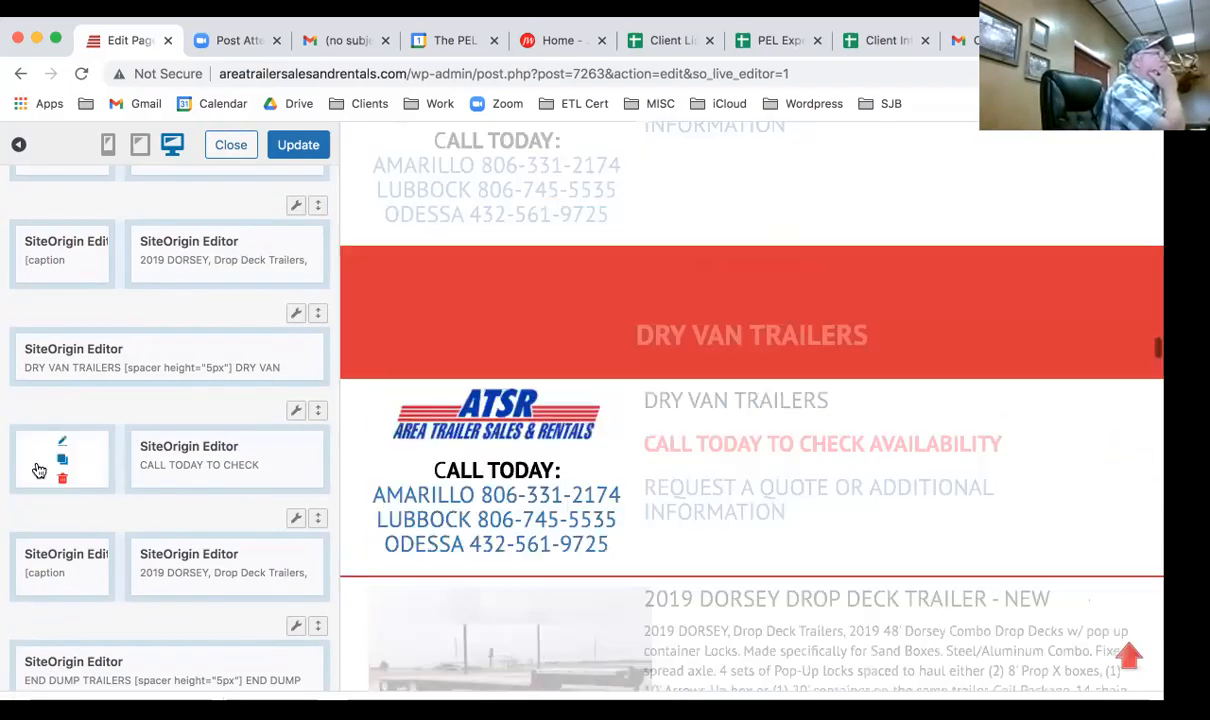
{"action": "mouse_move", "coordinate": [75, 580]}
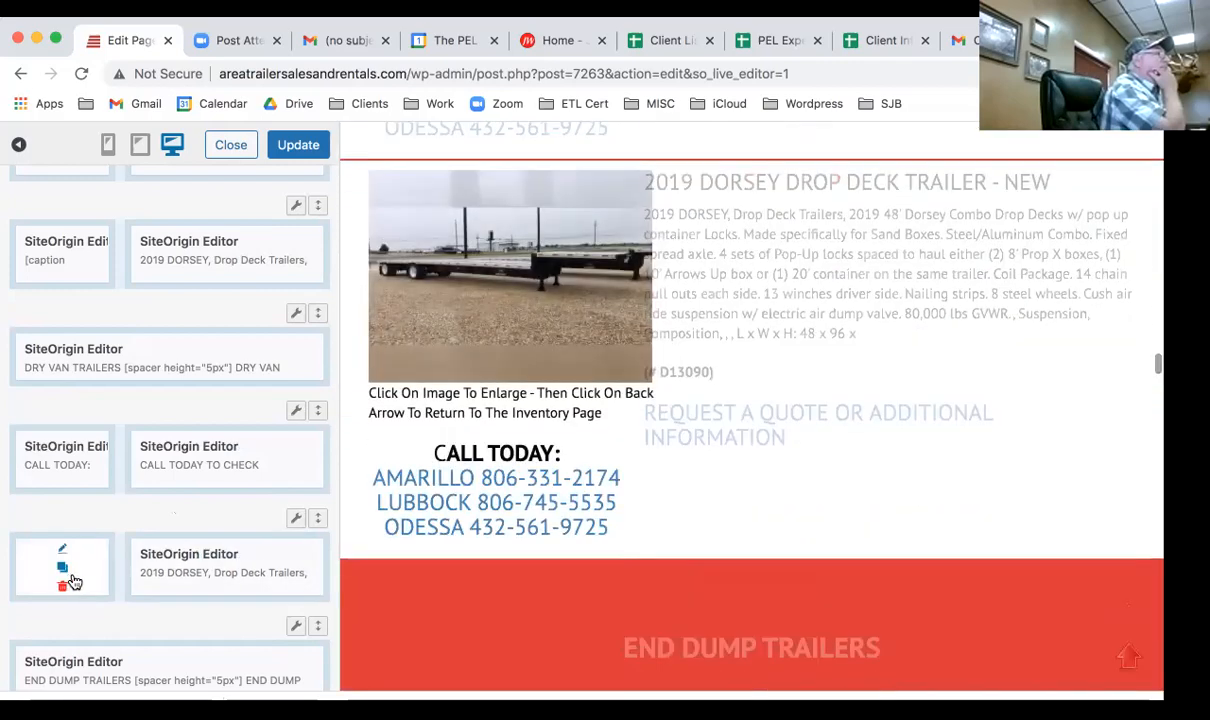
{"action": "mouse_move", "coordinate": [223, 578]}
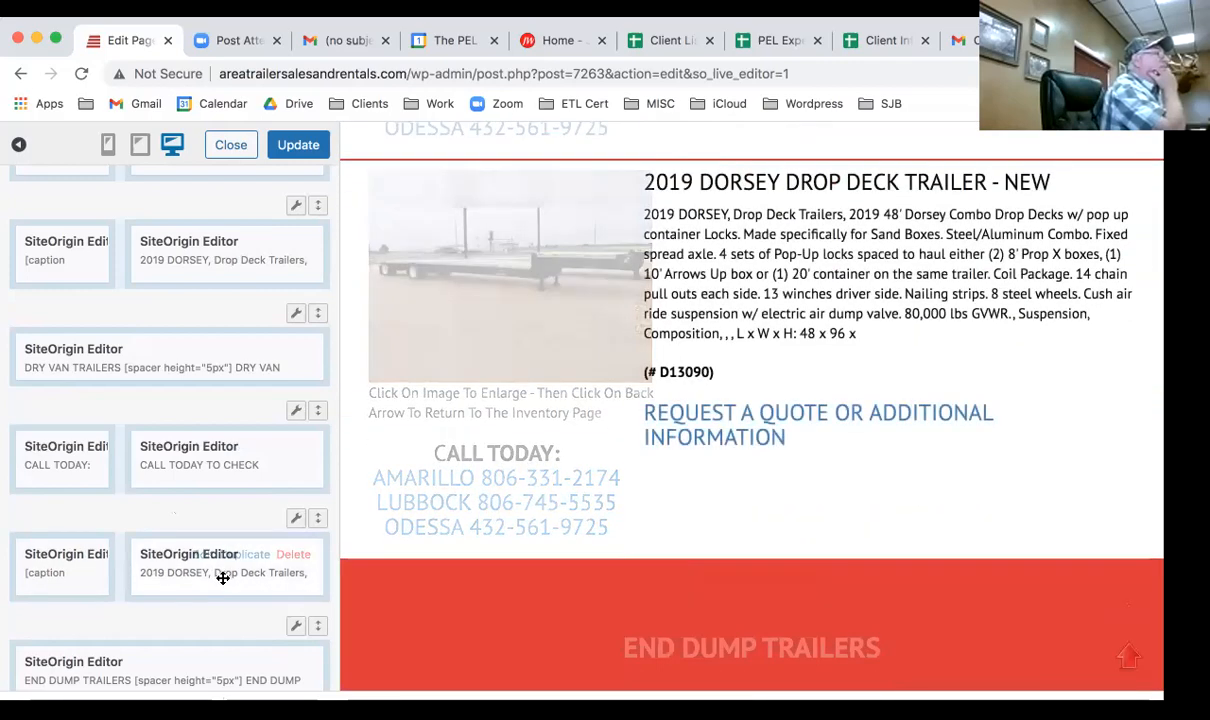
{"action": "mouse_move", "coordinate": [92, 467]}
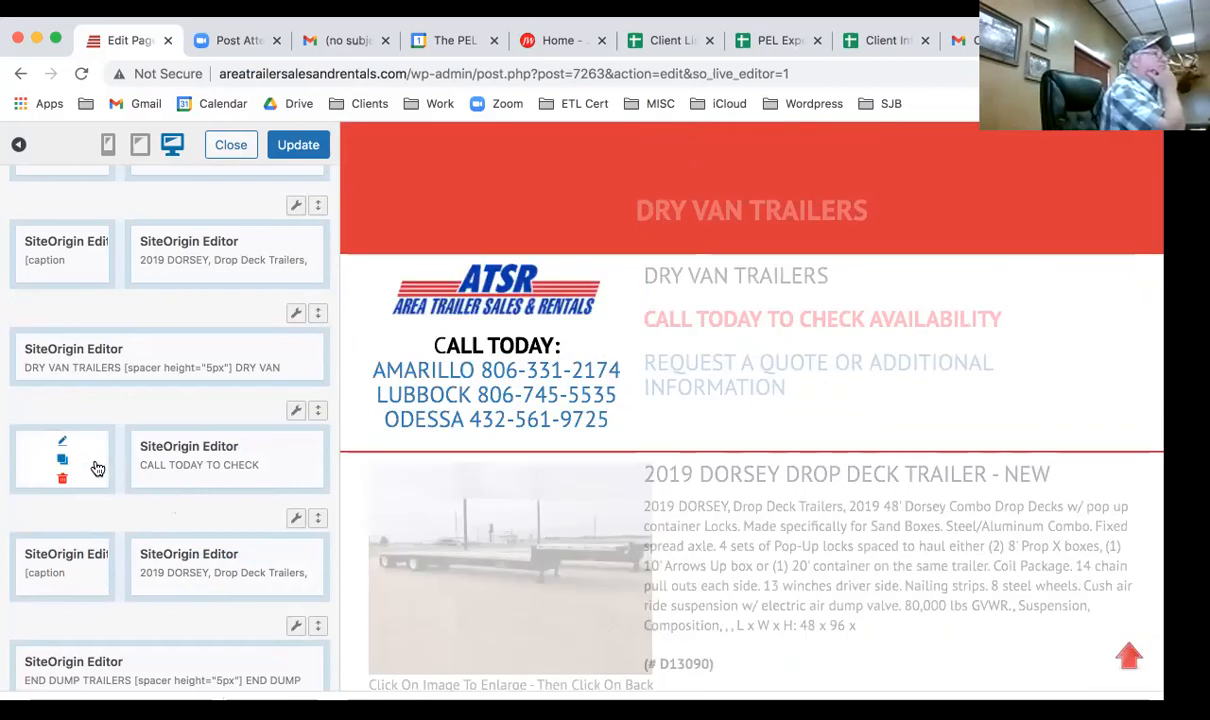
{"action": "mouse_move", "coordinate": [300, 413]}
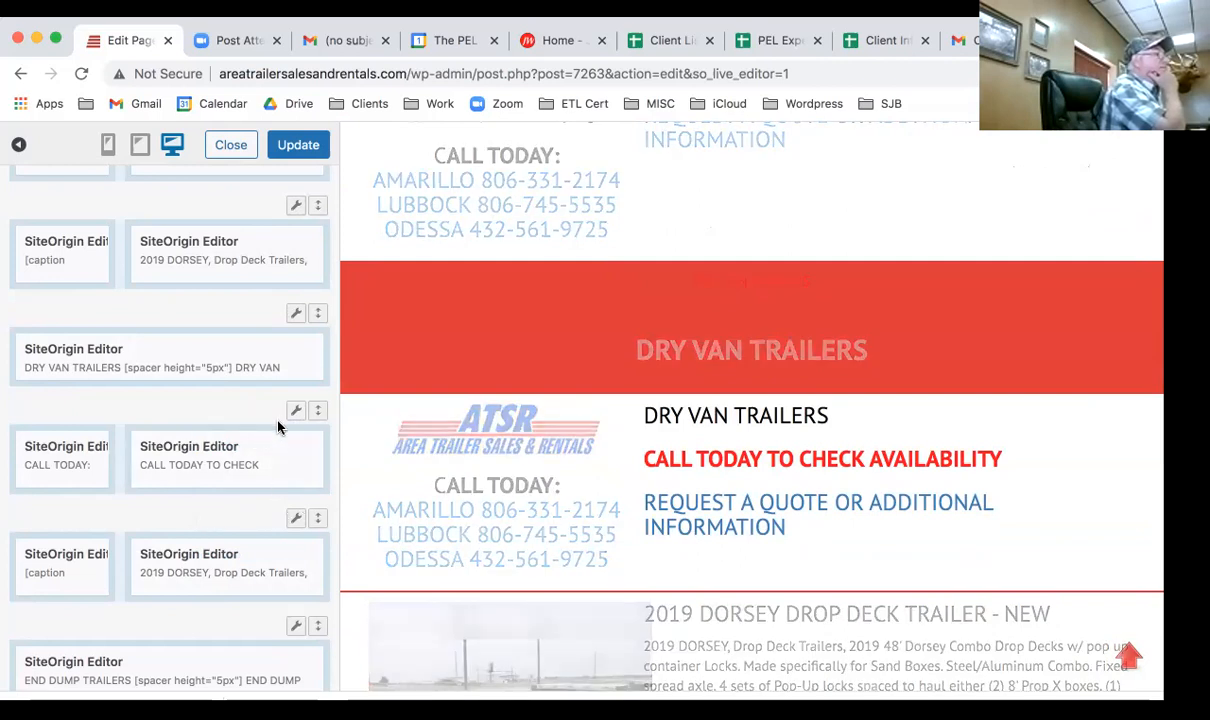
{"action": "mouse_move", "coordinate": [265, 354]}
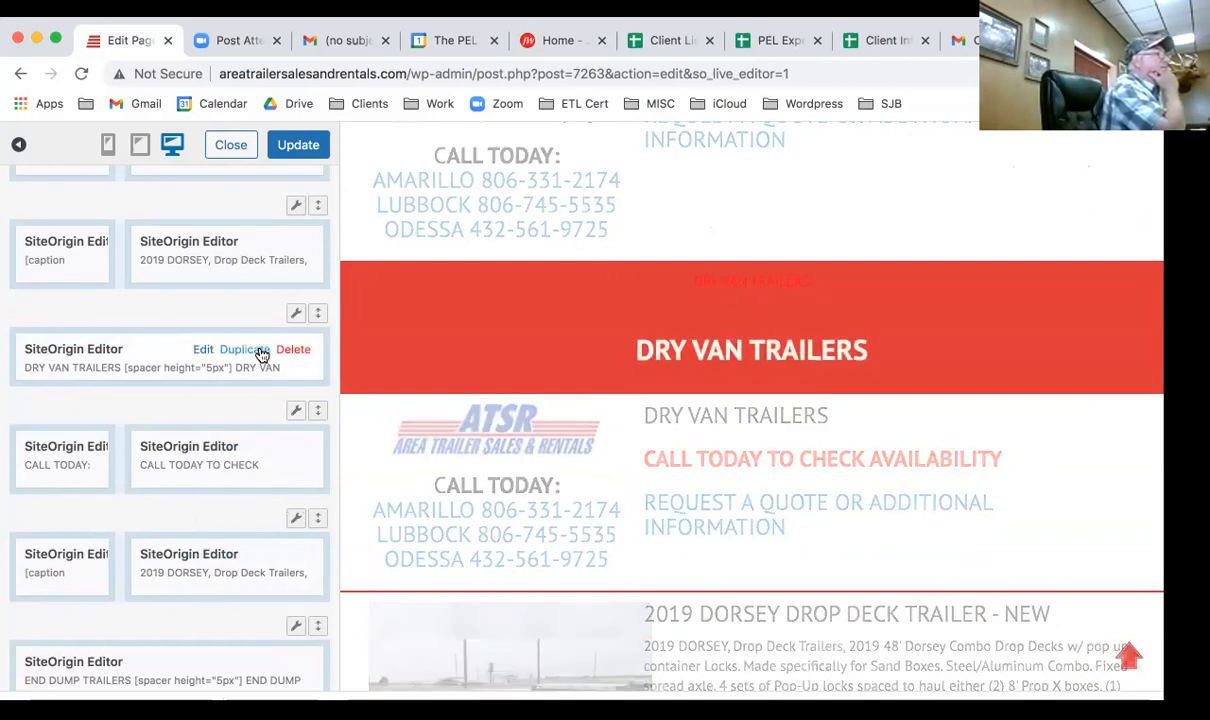
{"action": "mouse_move", "coordinate": [175, 264]}
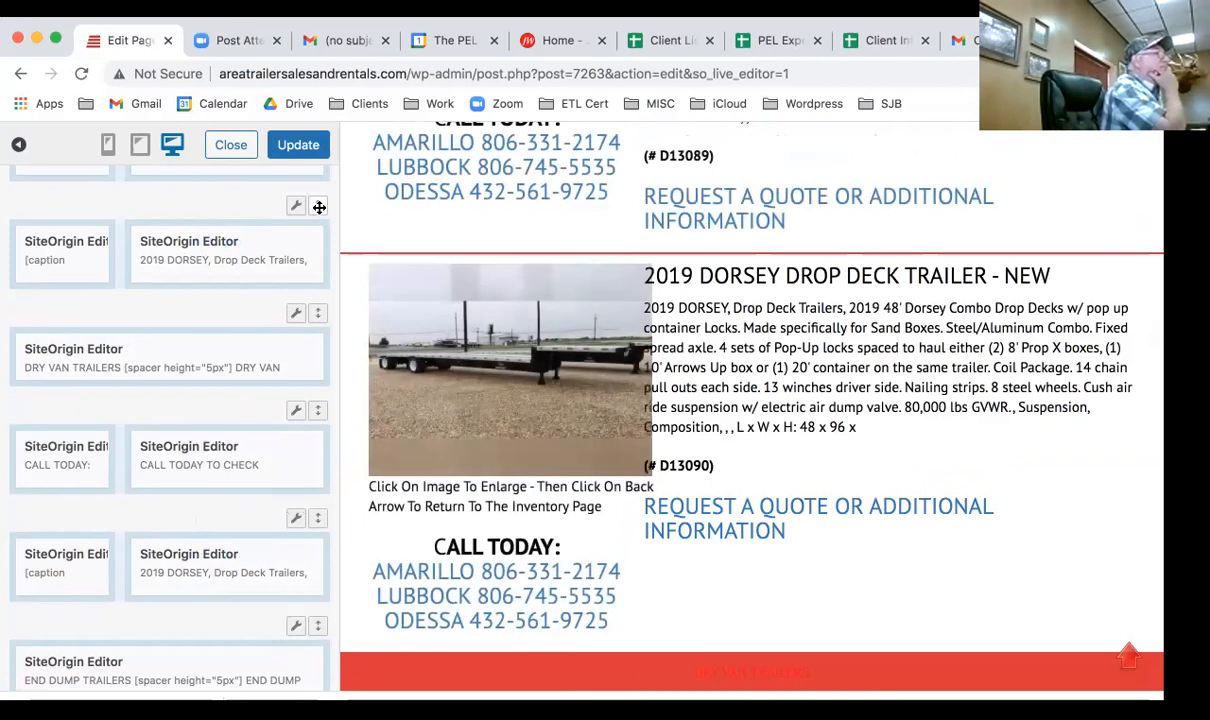
{"action": "mouse_move", "coordinate": [318, 262]}
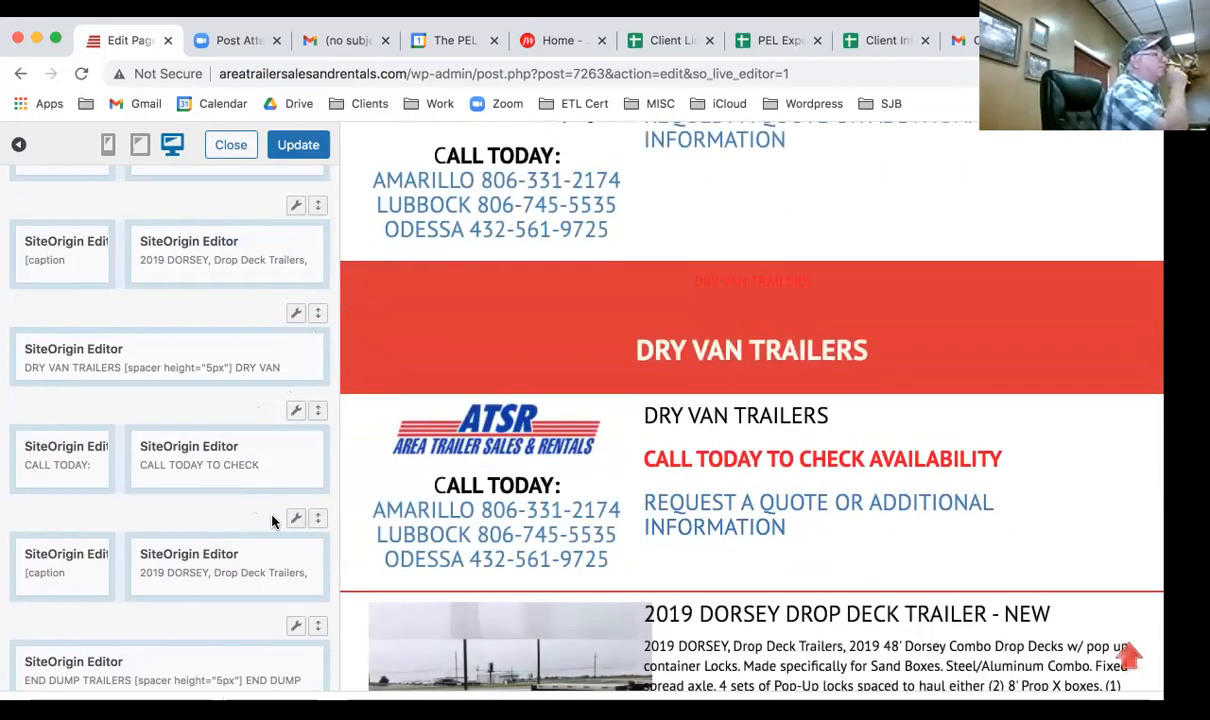
Delete the duplicated 2019 DORSEY drop deck row from the dry van trailers section.
{"action": "mouse_move", "coordinate": [295, 520]}
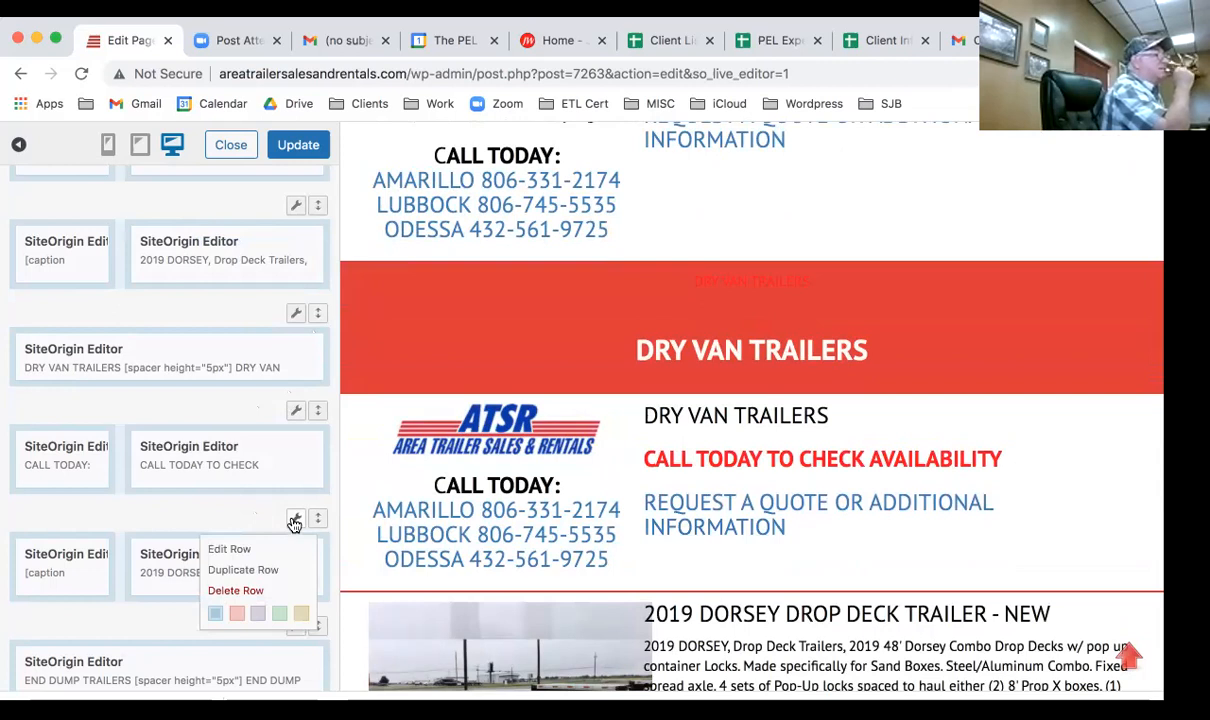
{"action": "left_click", "coordinate": [257, 592]}
{"action": "left_click", "coordinate": [257, 592]}
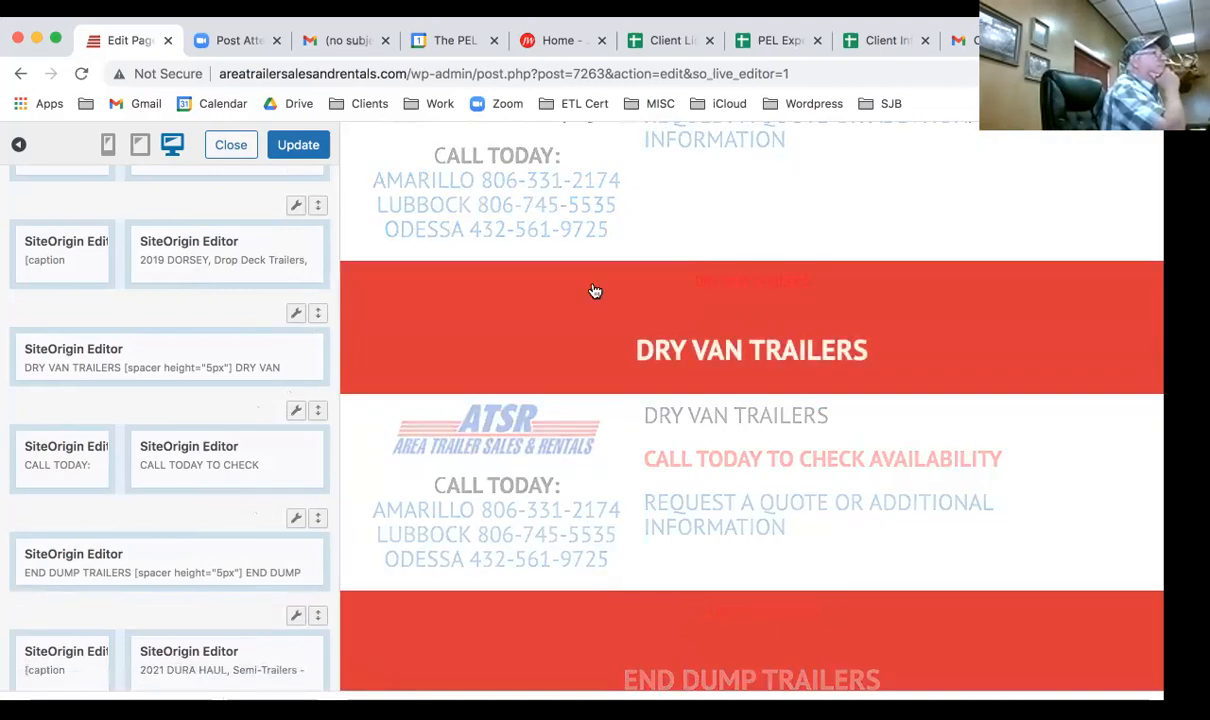
Save the inventory page and open its published version.
{"action": "left_click", "coordinate": [290, 147]}
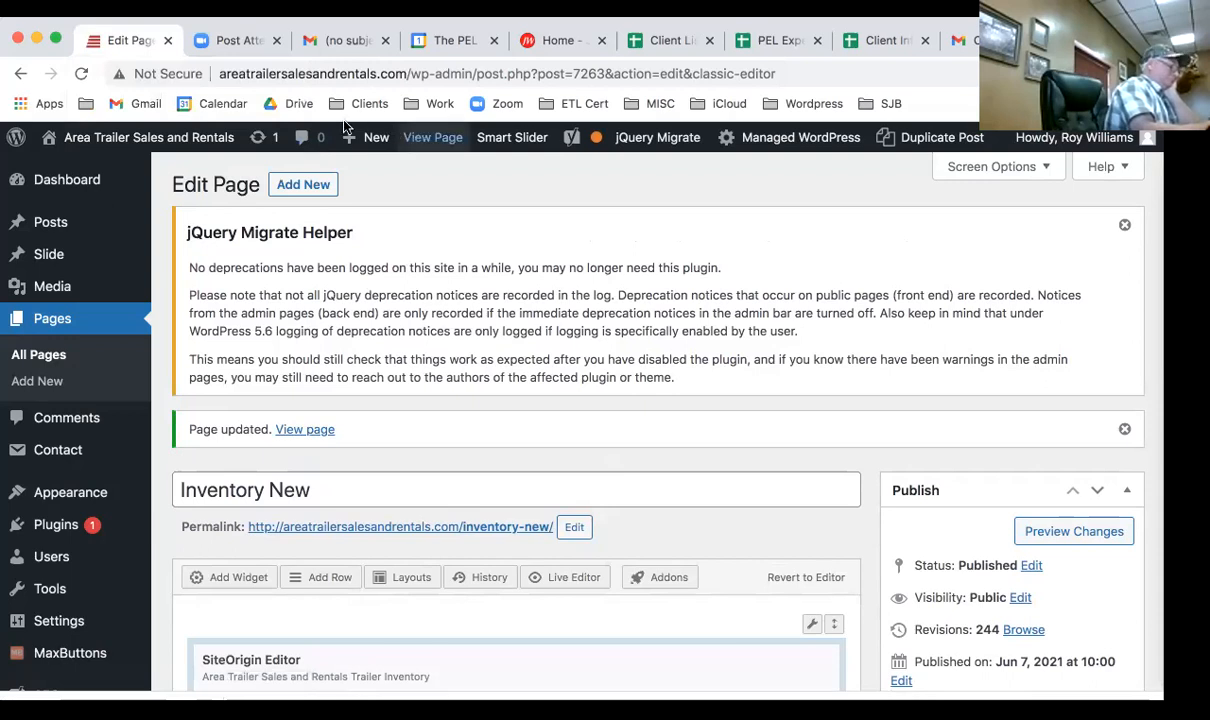
{"action": "left_click", "coordinate": [437, 140]}
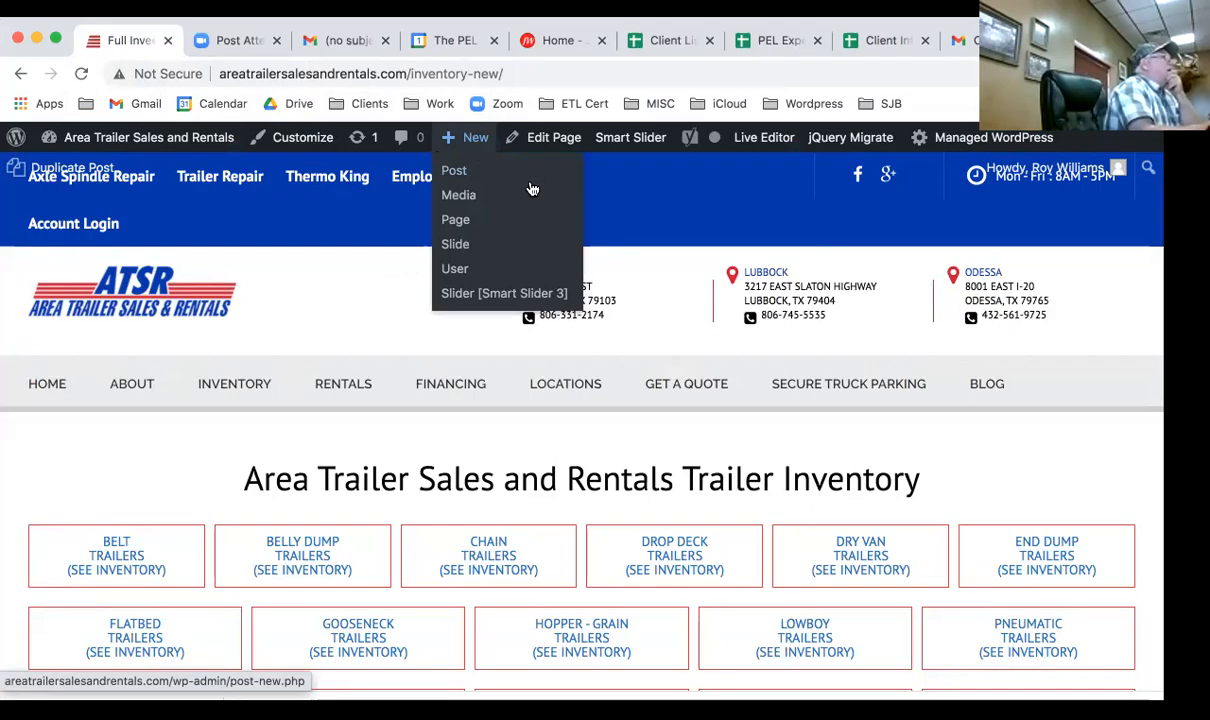
{"action": "scroll", "coordinate": [645, 295], "scroll_direction": "down", "scroll_amount": 5}
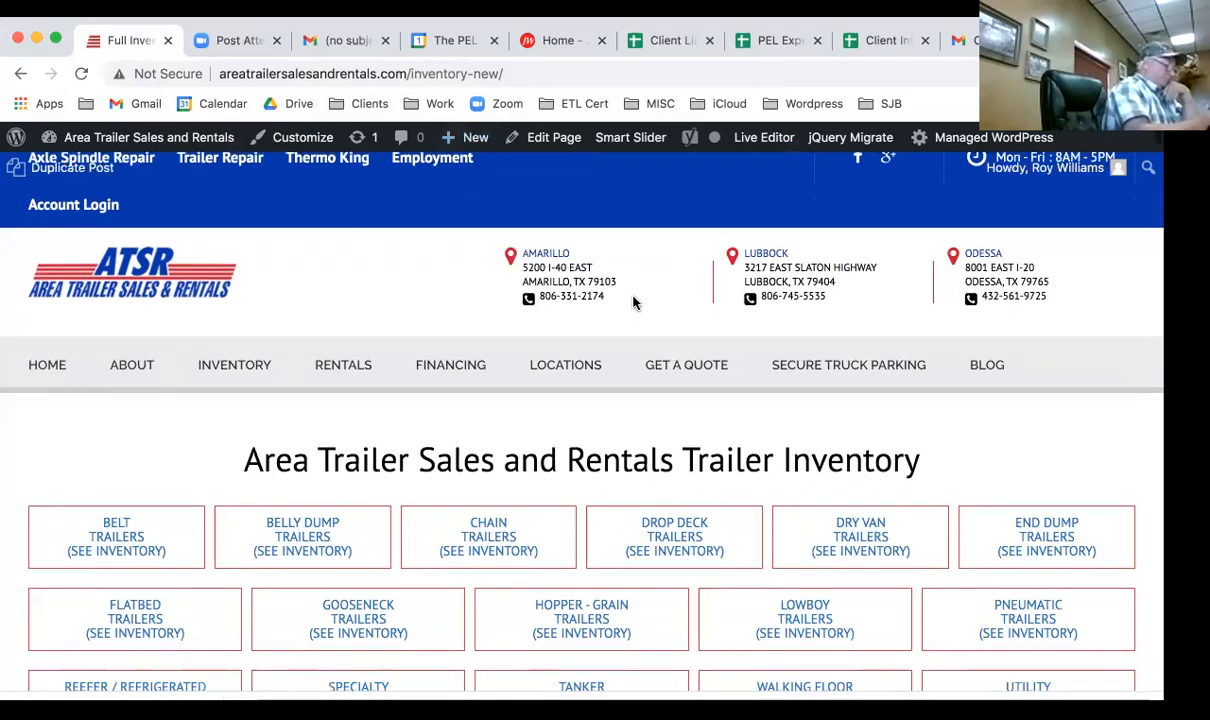
Review the published inventory listings from the belt trailers section down to the dry van and end dump trailers sections.
{"action": "scroll", "coordinate": [637, 311], "scroll_direction": "down", "scroll_amount": 20}
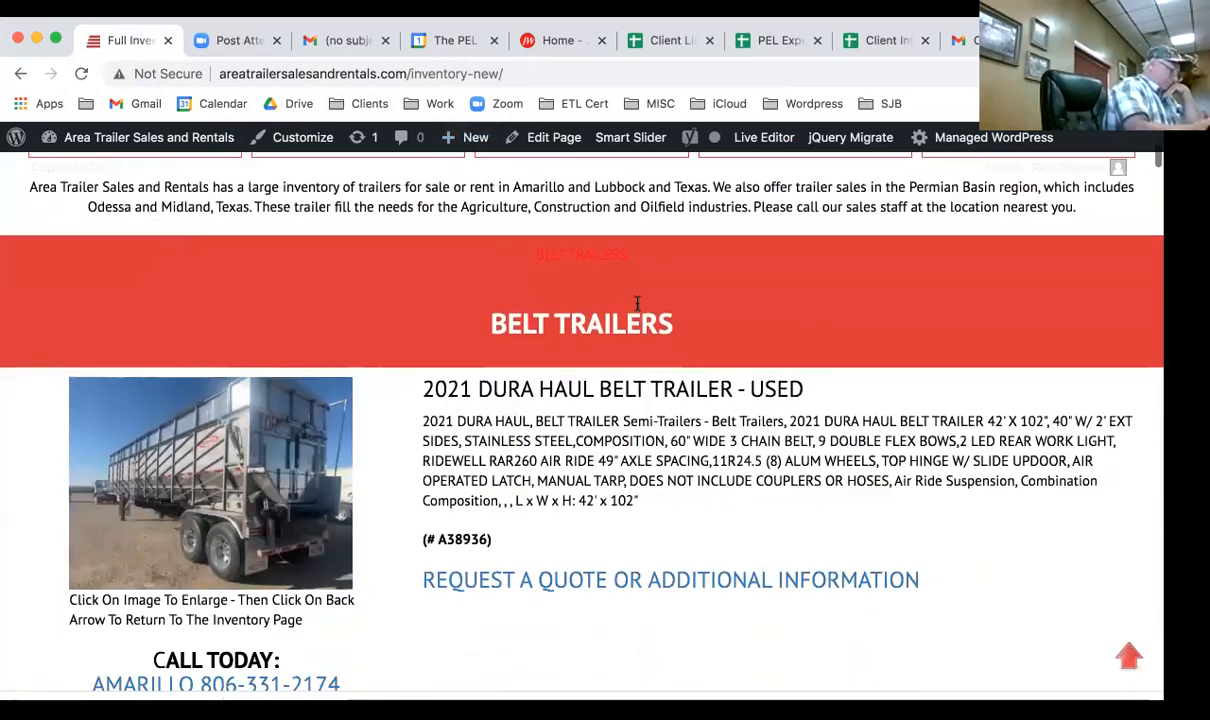
{"action": "scroll", "coordinate": [637, 306], "scroll_direction": "down", "scroll_amount": 15}
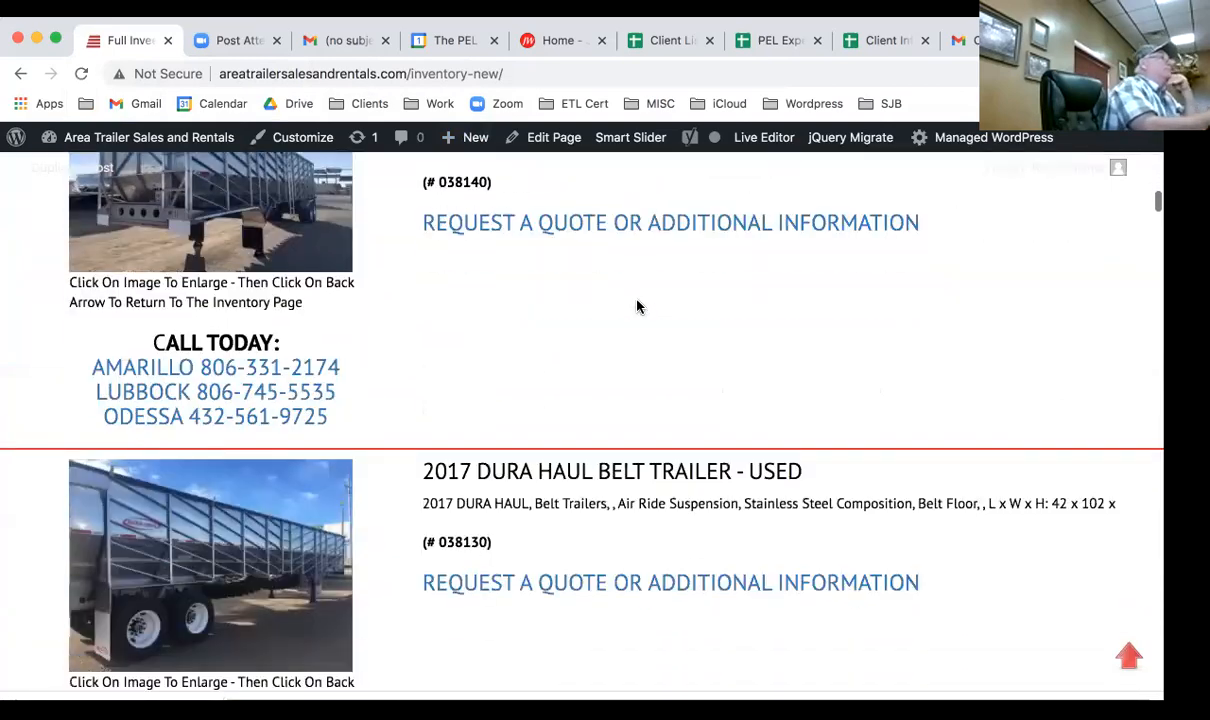
{"action": "scroll", "coordinate": [637, 303], "scroll_direction": "down", "scroll_amount": 15}
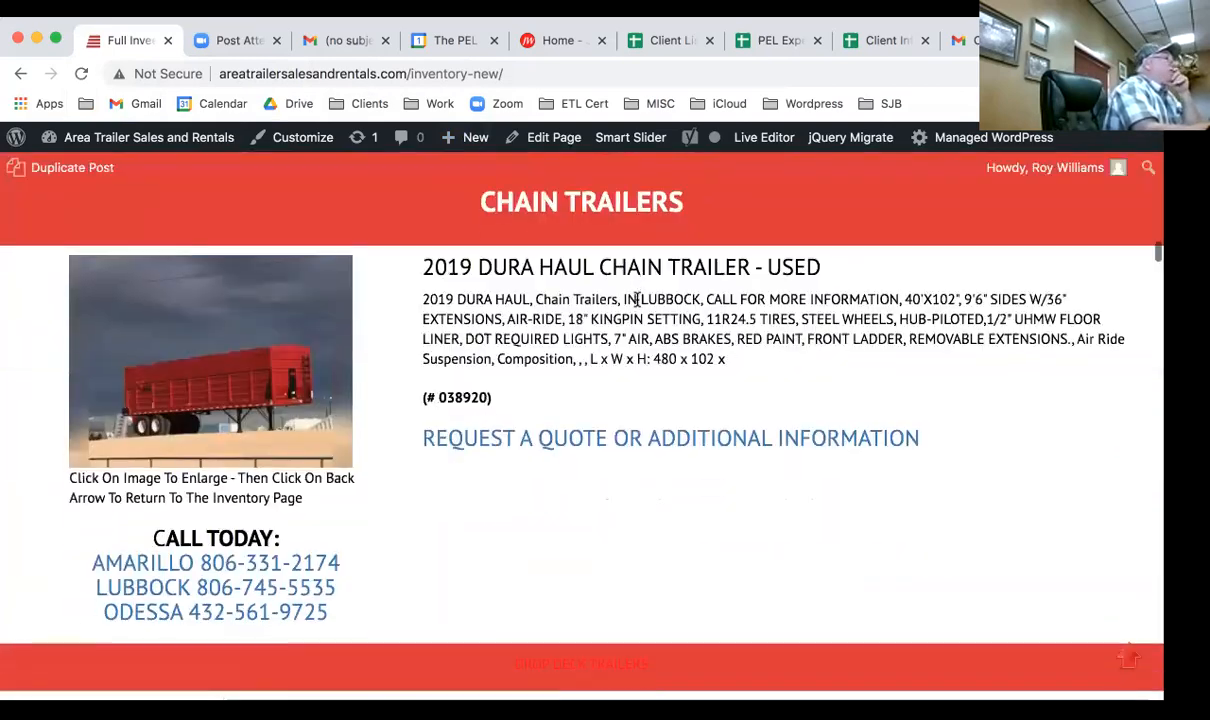
{"action": "scroll", "coordinate": [637, 304], "scroll_direction": "down", "scroll_amount": 15}
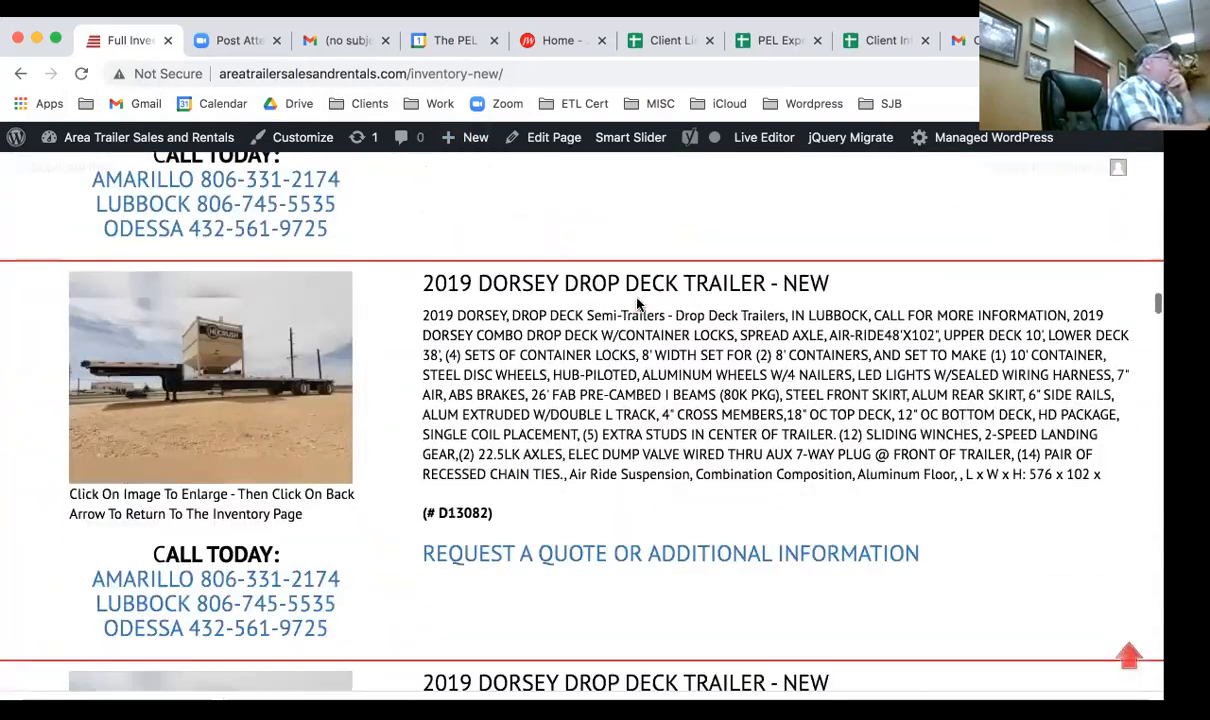
{"action": "scroll", "coordinate": [637, 304], "scroll_direction": "down", "scroll_amount": 10}
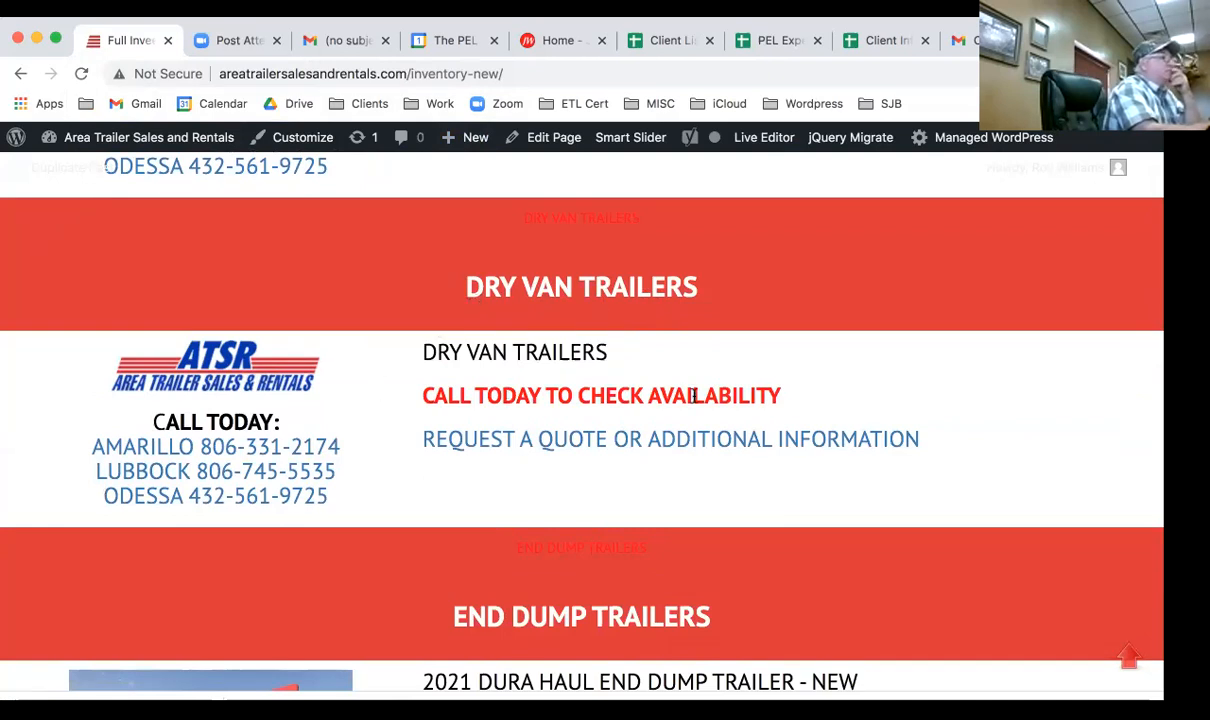
{"action": "scroll", "coordinate": [700, 395], "scroll_direction": "down", "scroll_amount": 5}
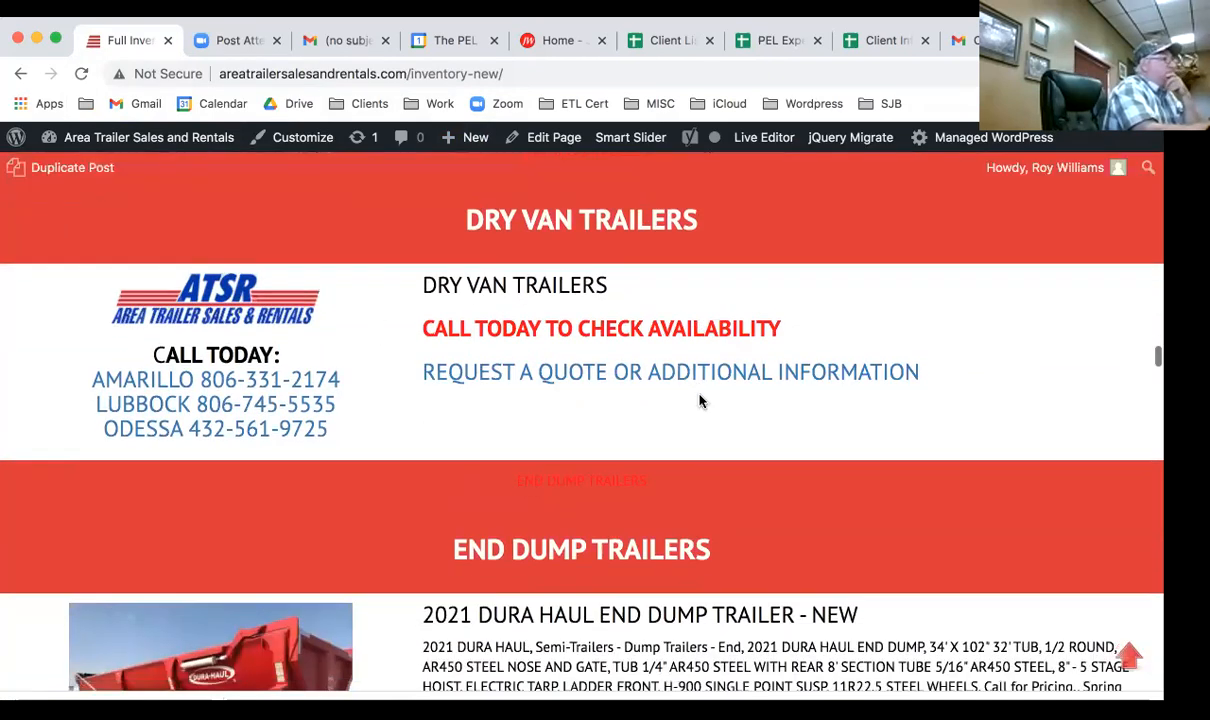
{"action": "scroll", "coordinate": [700, 395], "scroll_direction": "down", "scroll_amount": 2}
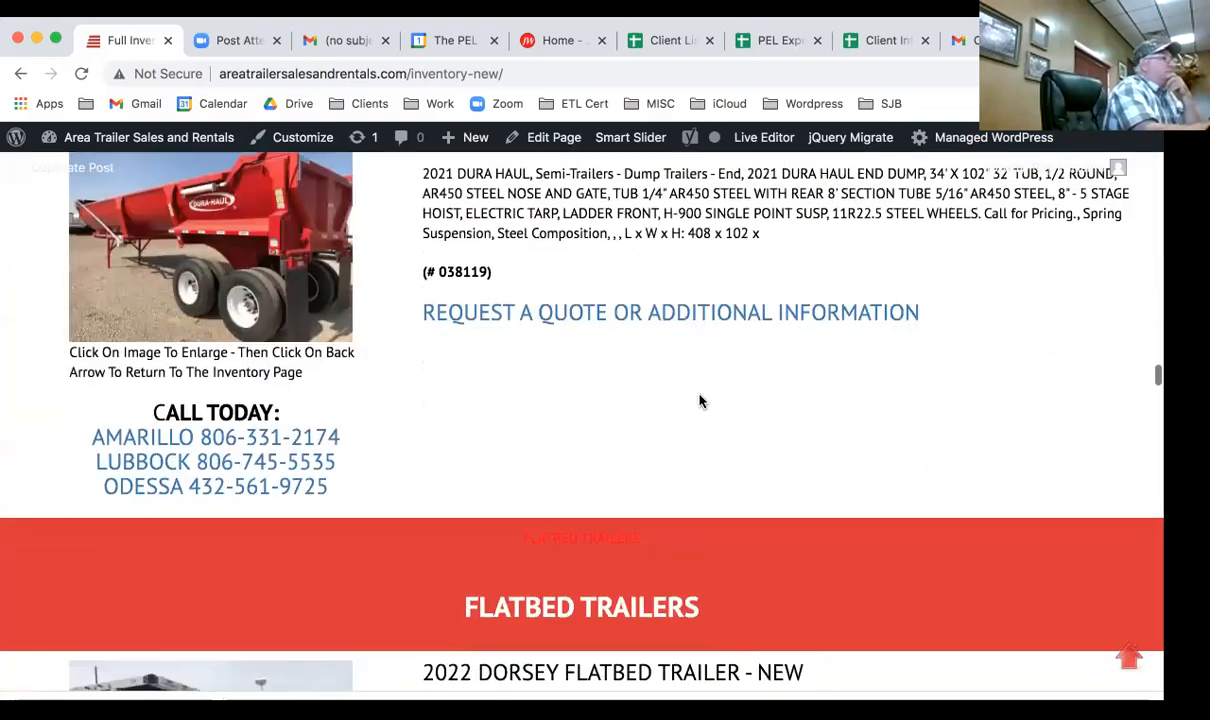
Recheck the published dry van placeholder and the drop deck listings, going back up to the chain trailers section.
{"action": "scroll", "coordinate": [700, 398], "scroll_direction": "up", "scroll_amount": 2}
{"action": "scroll", "coordinate": [702, 394], "scroll_direction": "up", "scroll_amount": 1}
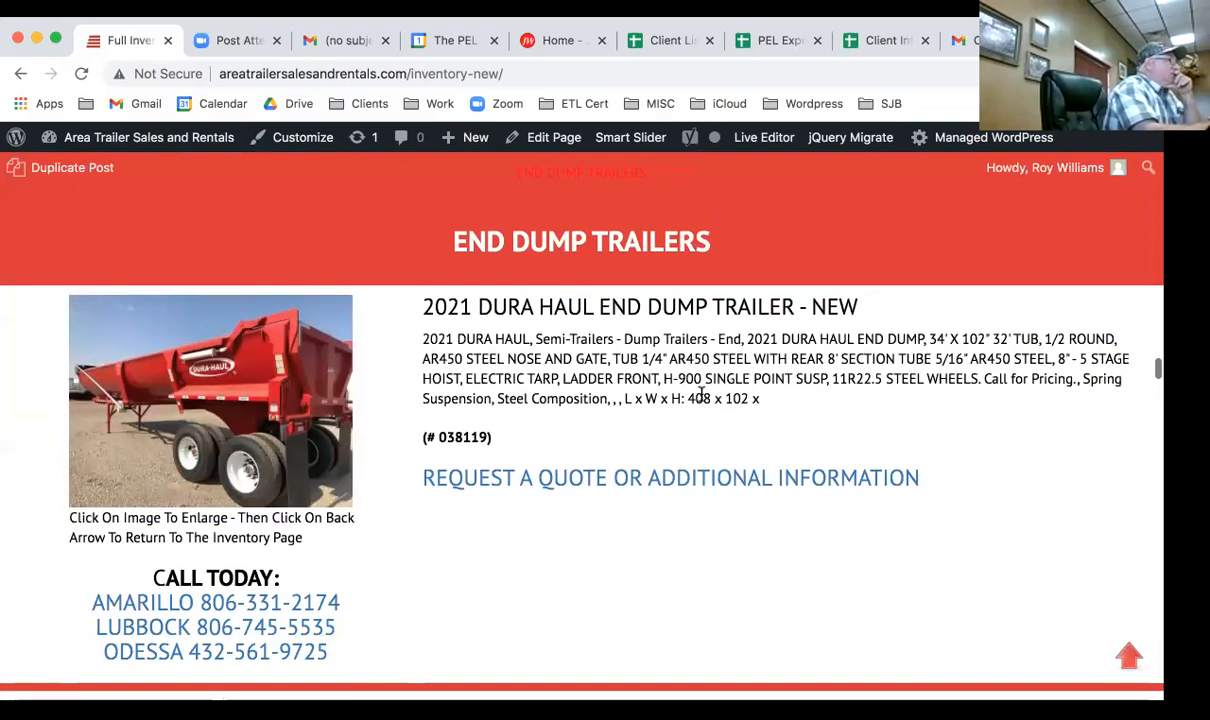
{"action": "scroll", "coordinate": [702, 395], "scroll_direction": "up", "scroll_amount": 4}
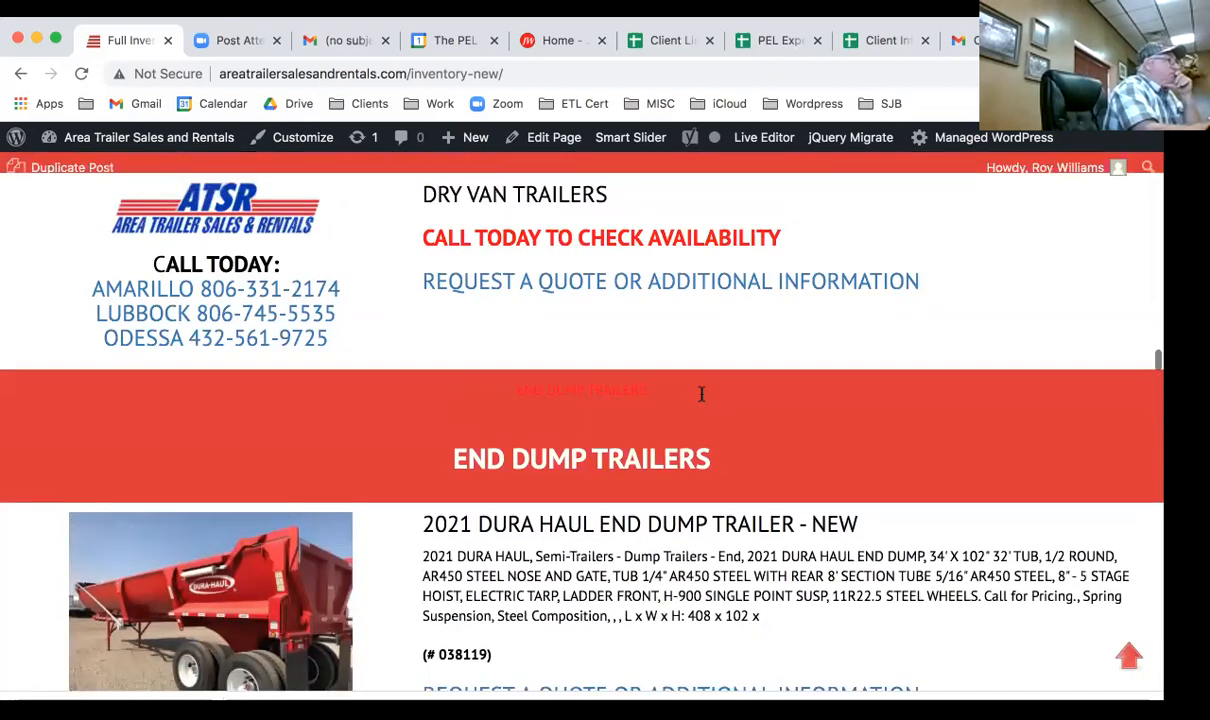
{"action": "scroll", "coordinate": [702, 400], "scroll_direction": "up", "scroll_amount": 1}
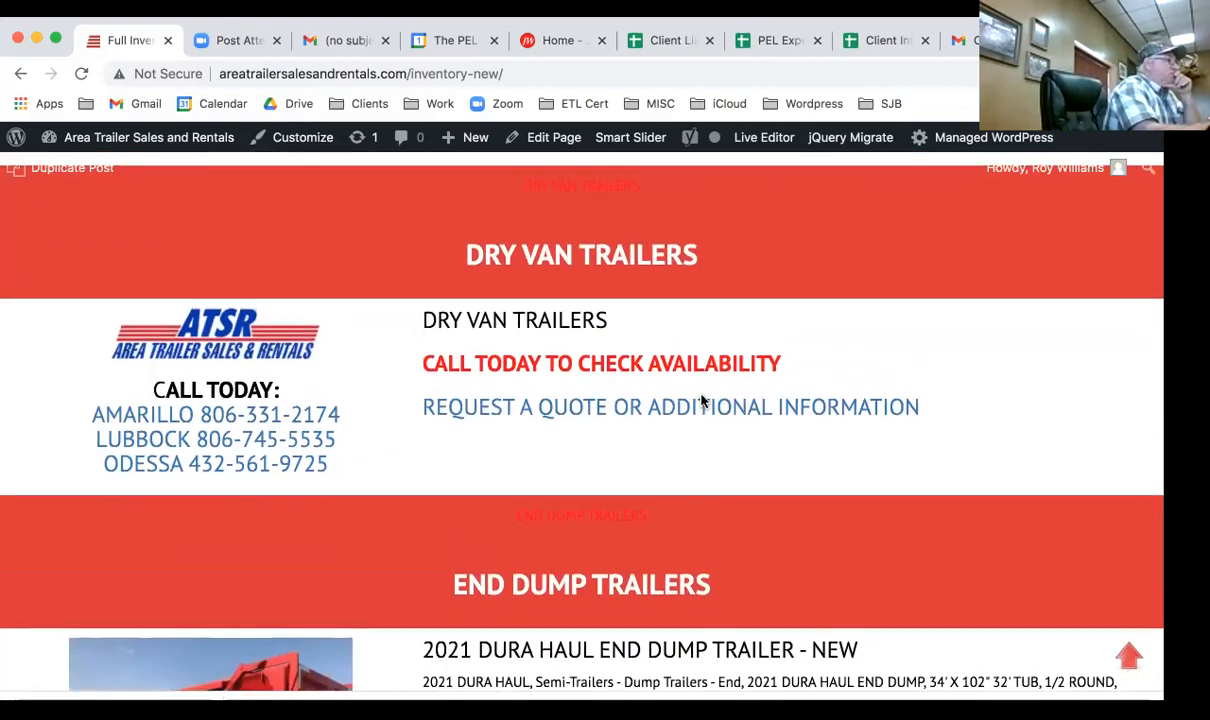
{"action": "scroll", "coordinate": [702, 401], "scroll_direction": "up", "scroll_amount": 1}
{"action": "scroll", "coordinate": [702, 400], "scroll_direction": "up", "scroll_amount": 8}
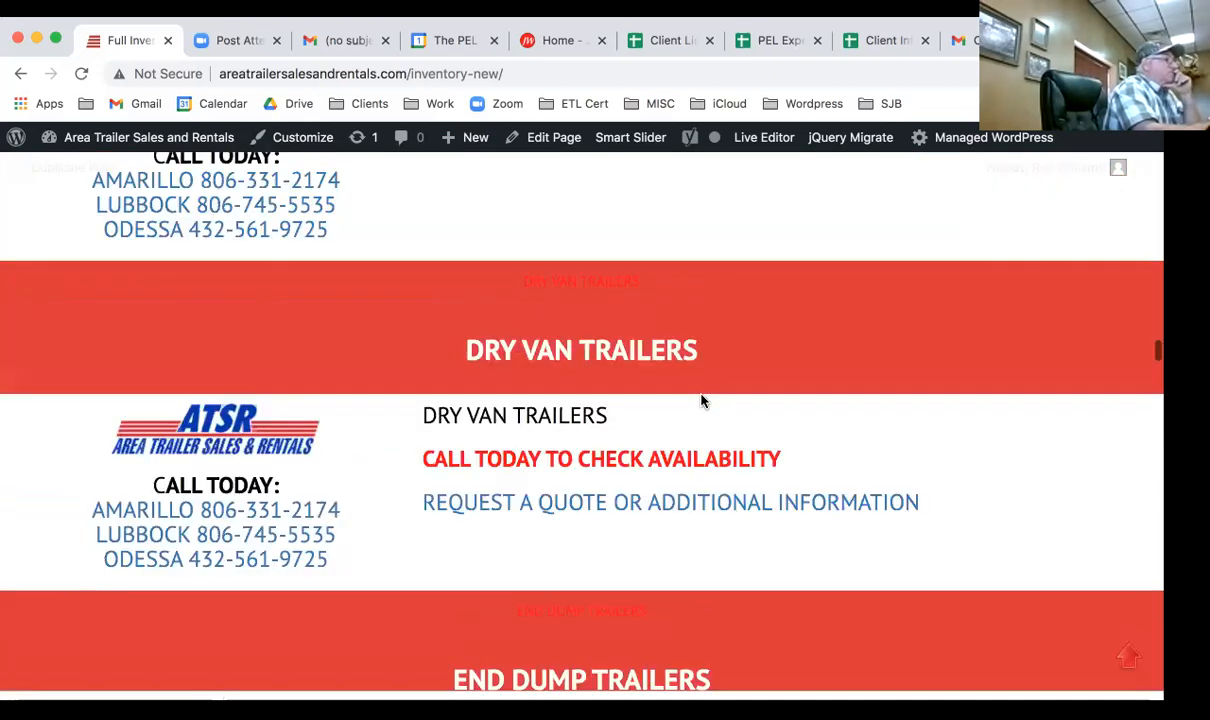
{"action": "scroll", "coordinate": [702, 400], "scroll_direction": "up", "scroll_amount": 10}
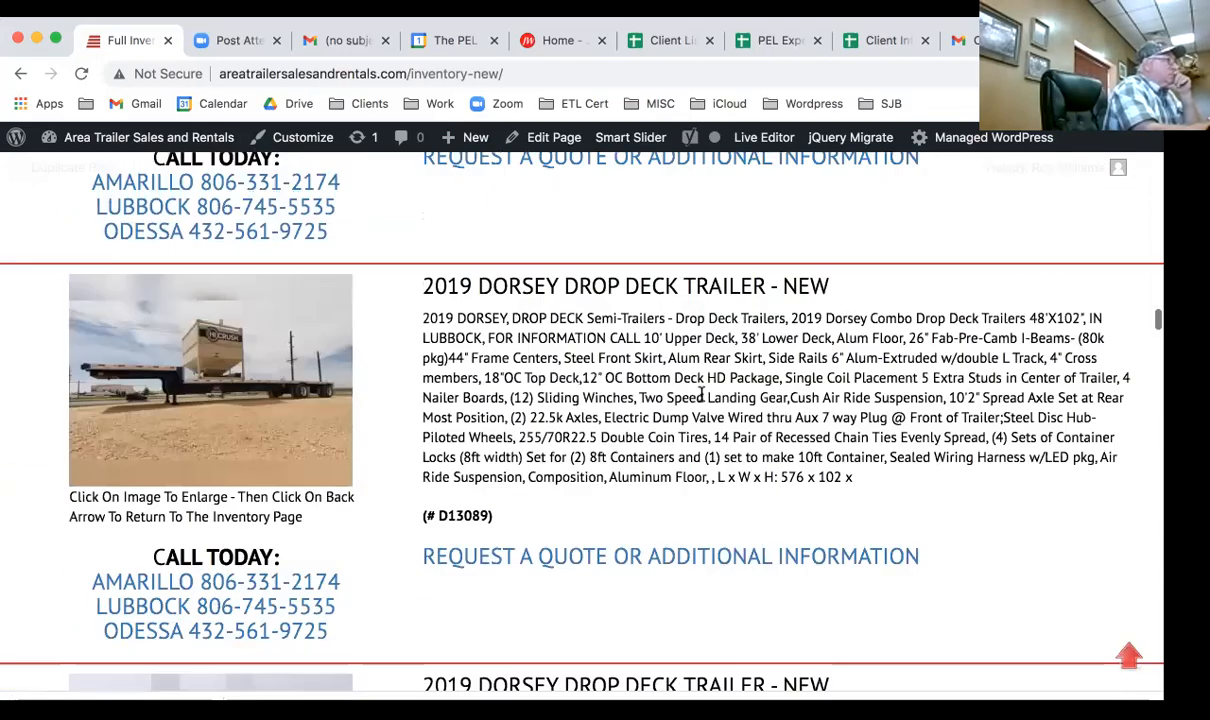
{"action": "scroll", "coordinate": [704, 401], "scroll_direction": "up", "scroll_amount": 10}
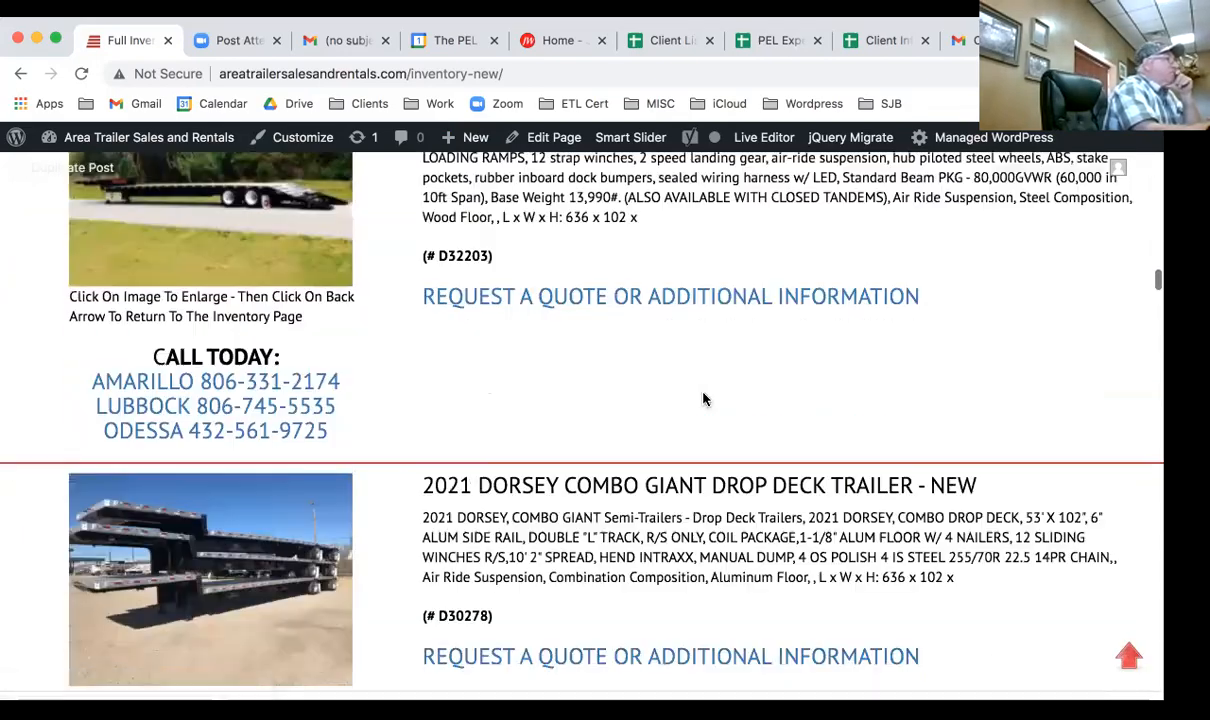
{"action": "scroll", "coordinate": [704, 401], "scroll_direction": "up", "scroll_amount": 3}
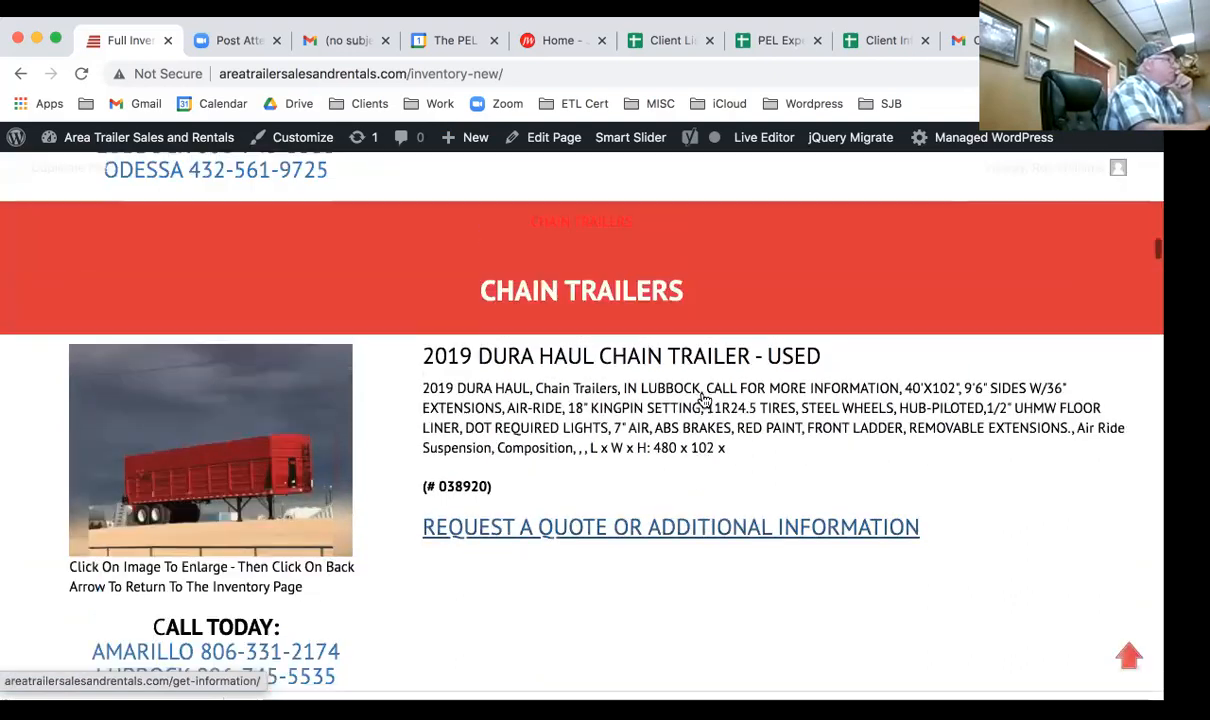
Open the inventory page in the live editor and look through the belt trailer listings in its preview.
{"action": "left_click", "coordinate": [769, 142]}
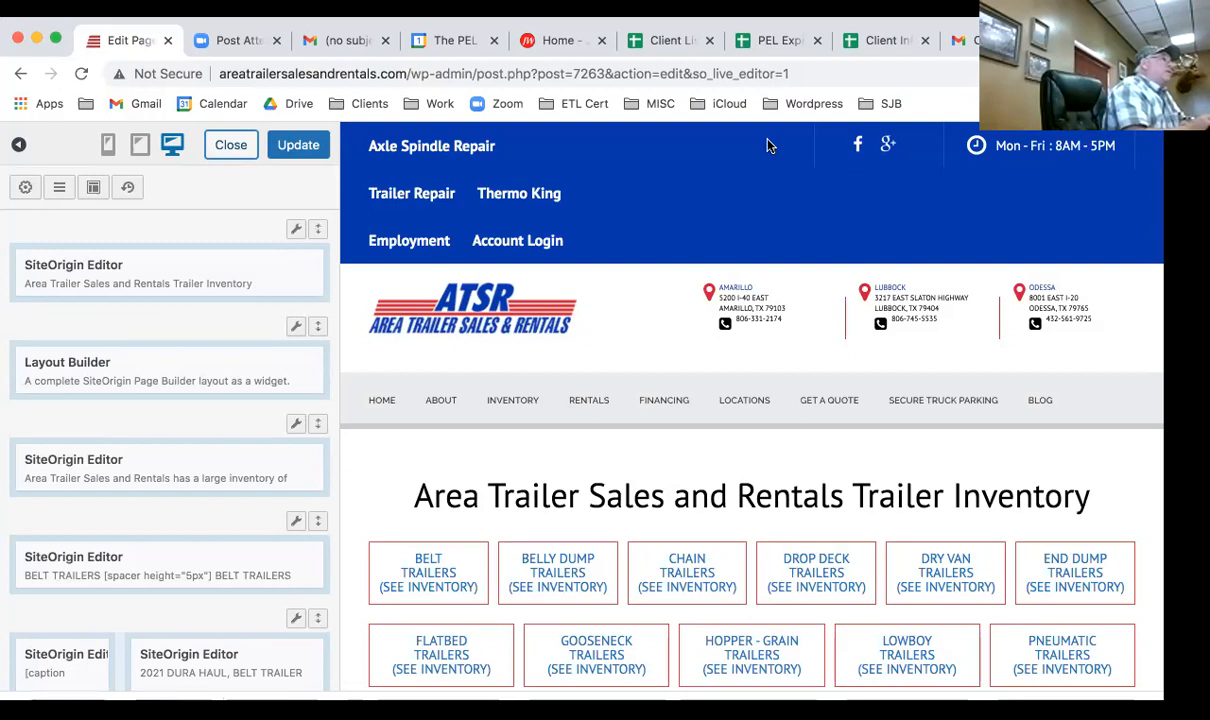
{"action": "scroll", "coordinate": [734, 535], "scroll_direction": "down", "scroll_amount": 1}
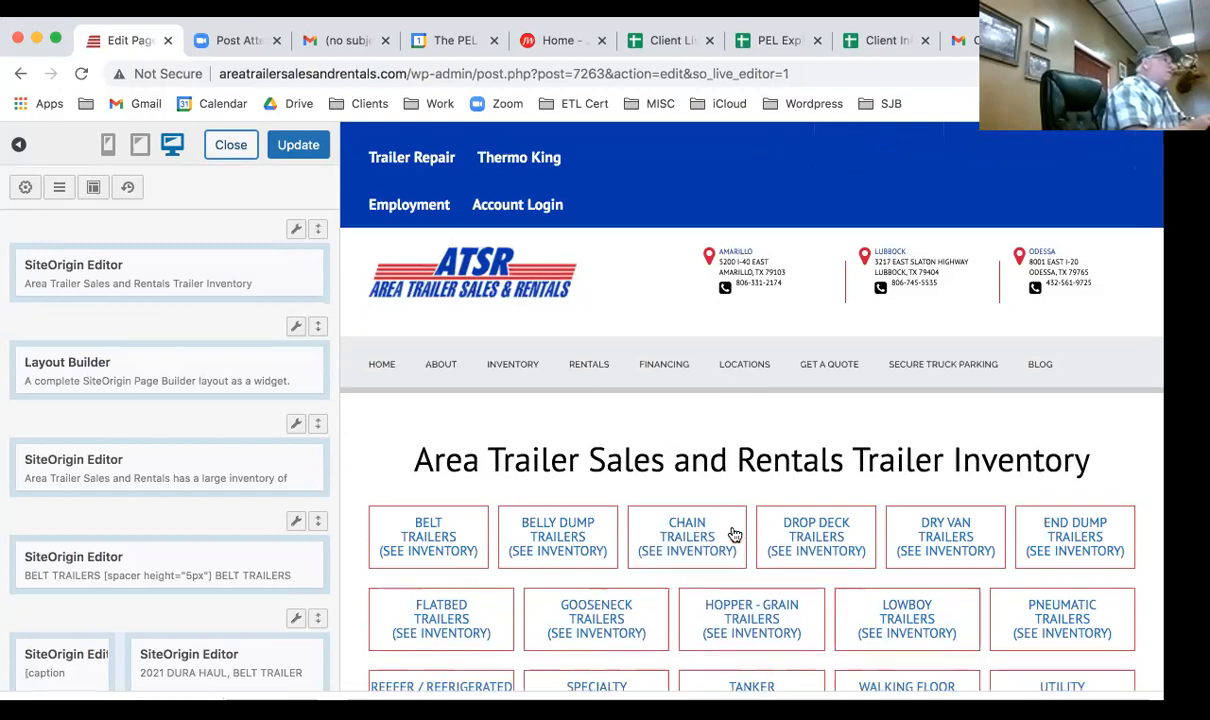
{"action": "scroll", "coordinate": [734, 535], "scroll_direction": "down", "scroll_amount": 10}
{"action": "scroll", "coordinate": [733, 532], "scroll_direction": "down", "scroll_amount": 9}
{"action": "scroll", "coordinate": [733, 532], "scroll_direction": "down", "scroll_amount": 8}
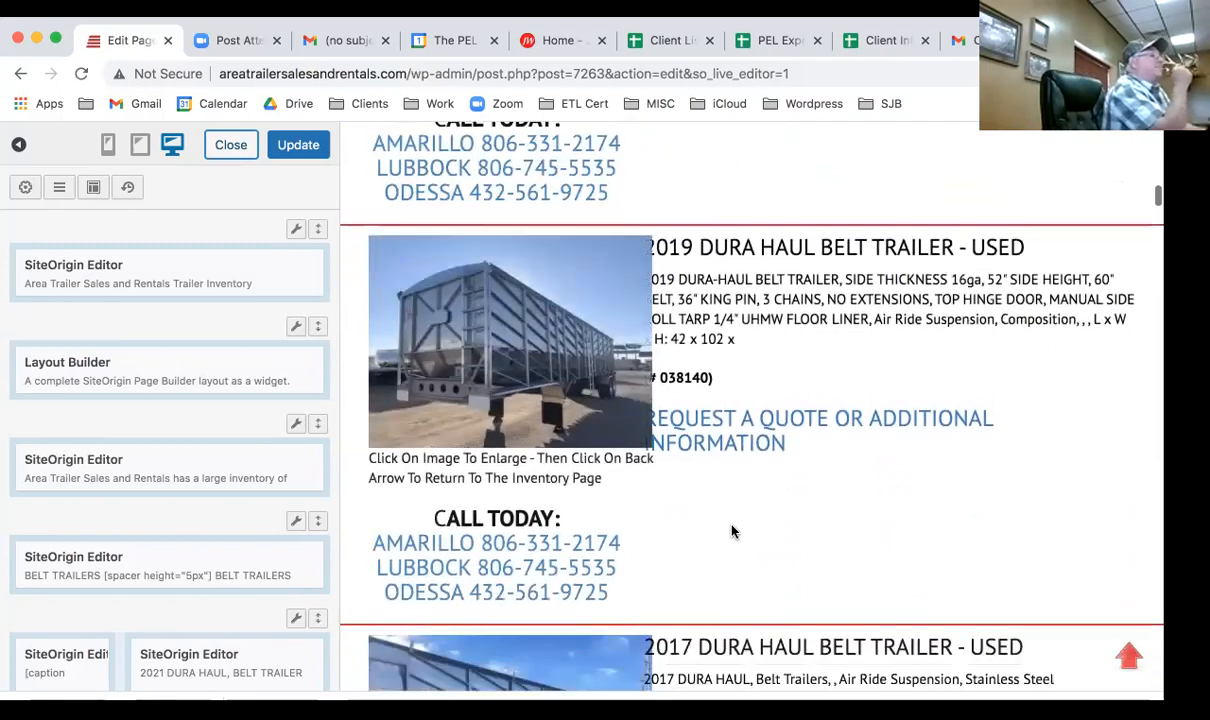
{"action": "scroll", "coordinate": [733, 532], "scroll_direction": "down", "scroll_amount": 3}
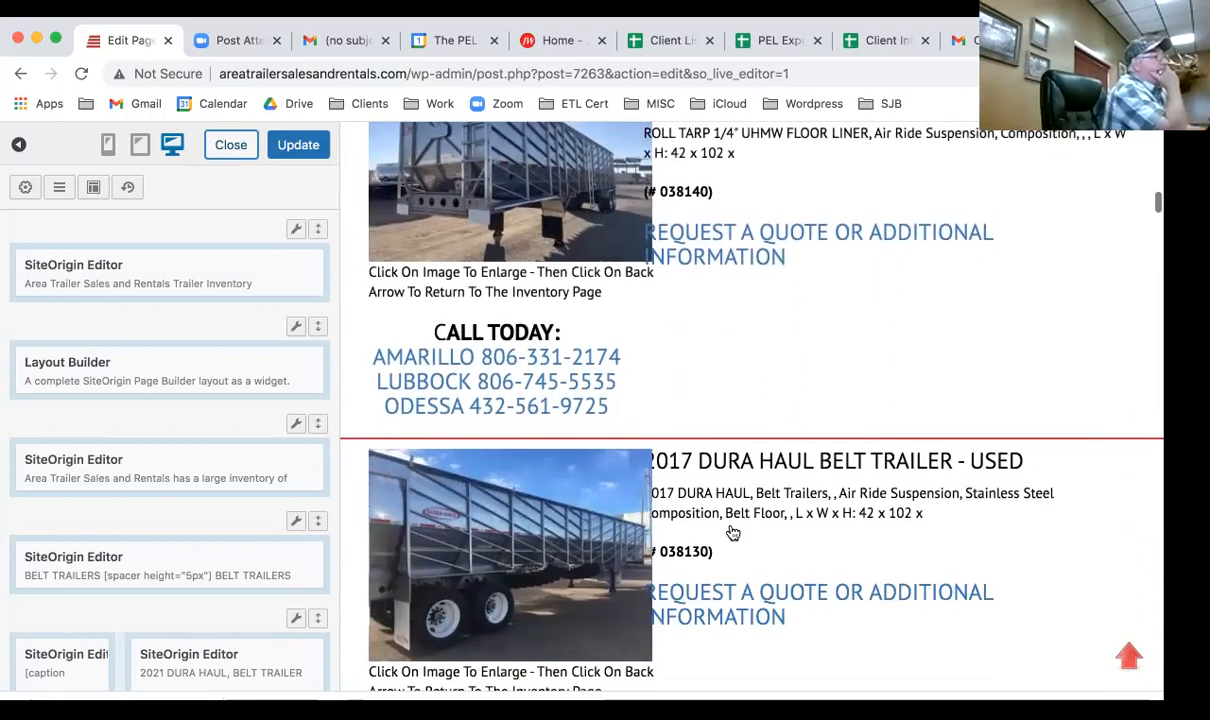
{"action": "scroll", "coordinate": [733, 532], "scroll_direction": "down", "scroll_amount": 1}
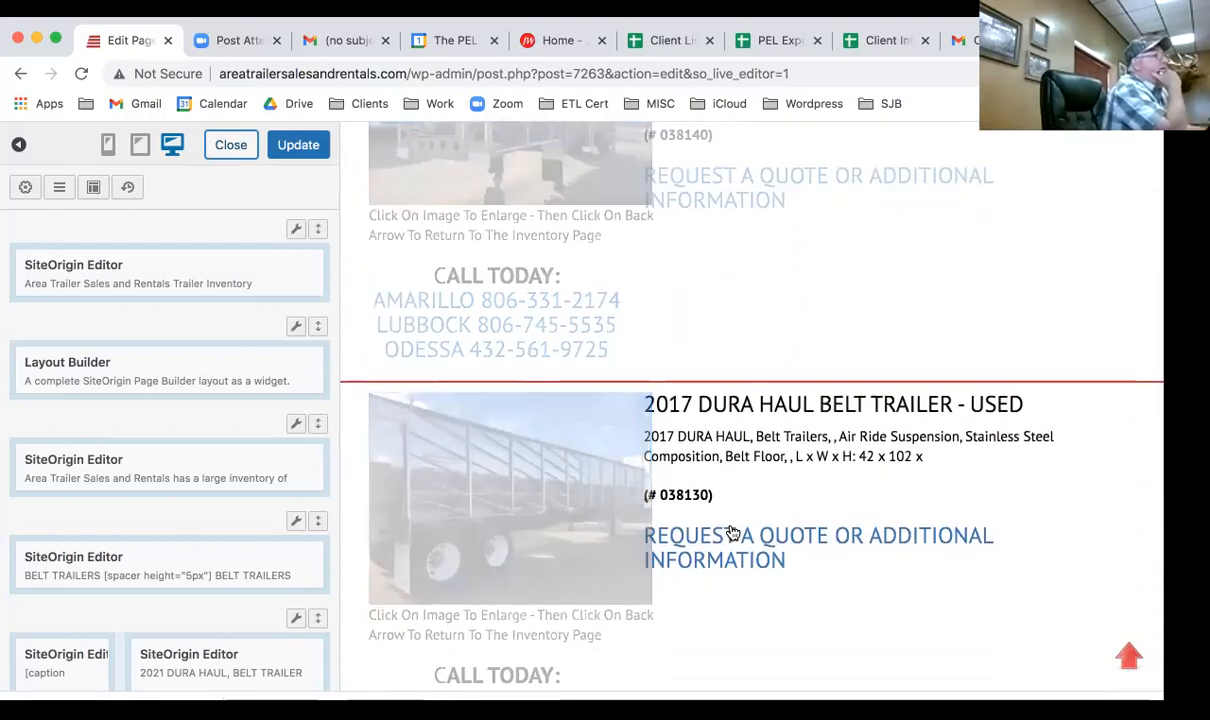
Duplicate the "CALL TODAY TO CHECK AVAILABILITY" placeholder row in the dry van trailers section.
{"action": "mouse_move", "coordinate": [154, 289]}
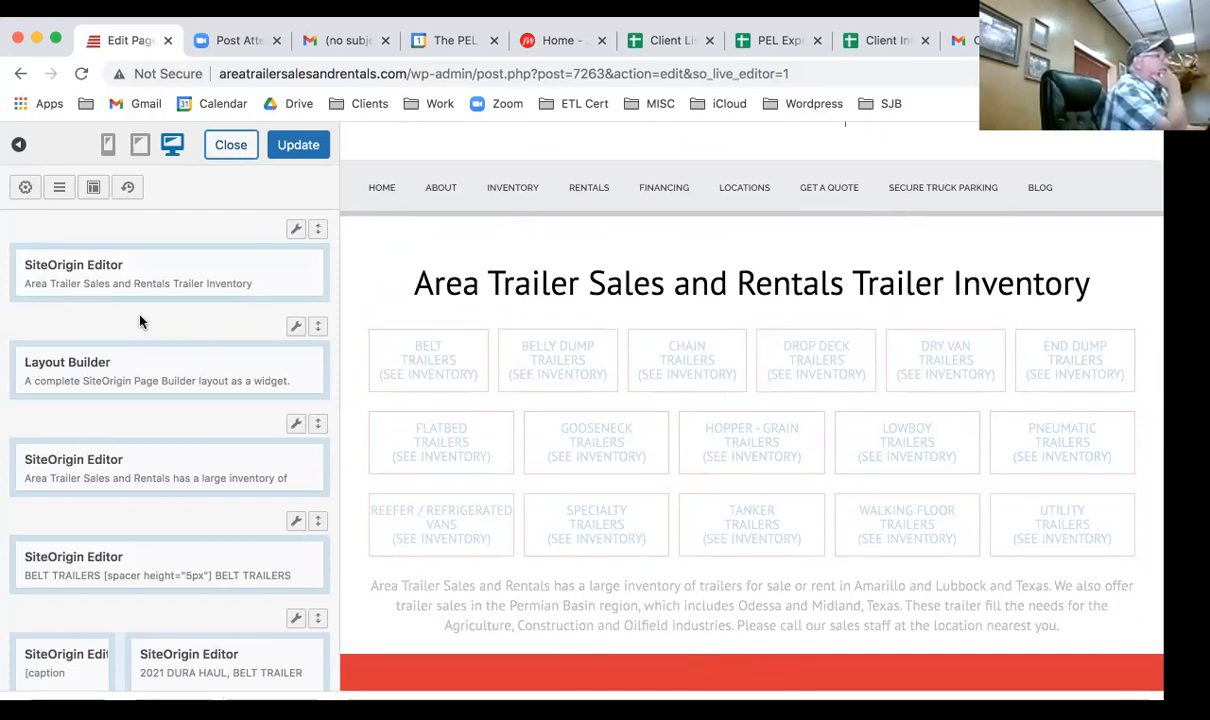
{"action": "scroll", "coordinate": [140, 319], "scroll_direction": "down", "scroll_amount": 7}
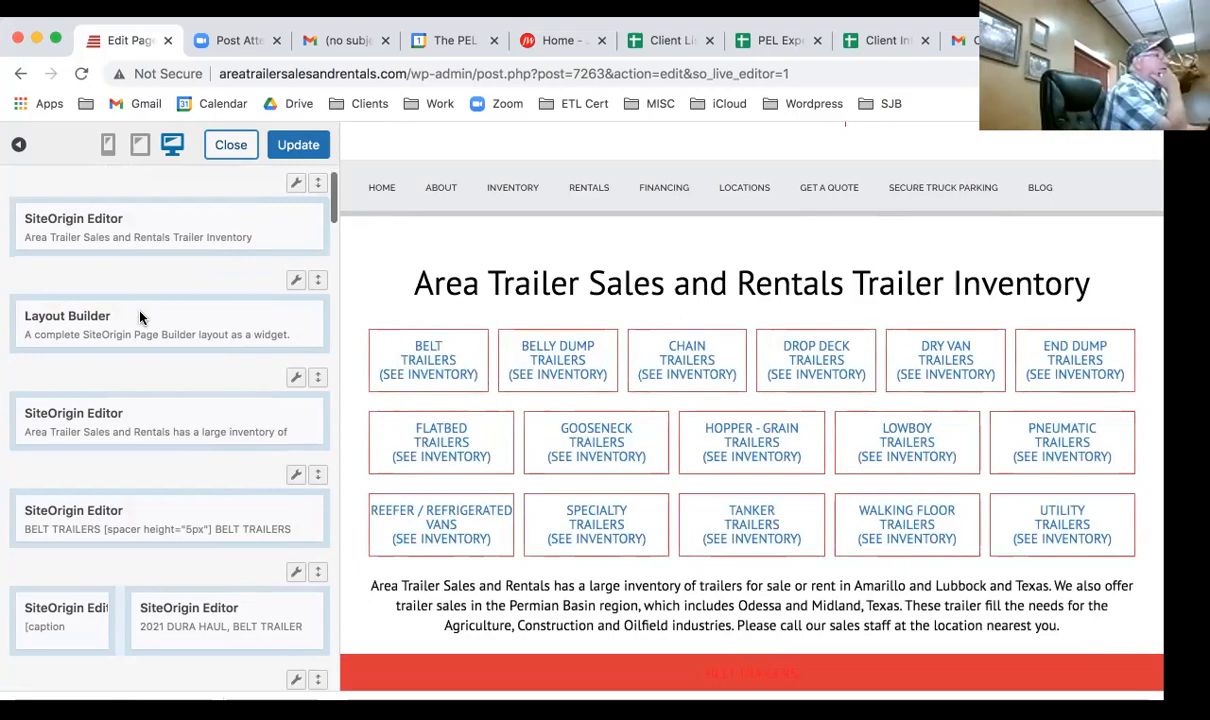
{"action": "scroll", "coordinate": [140, 319], "scroll_direction": "down", "scroll_amount": 10}
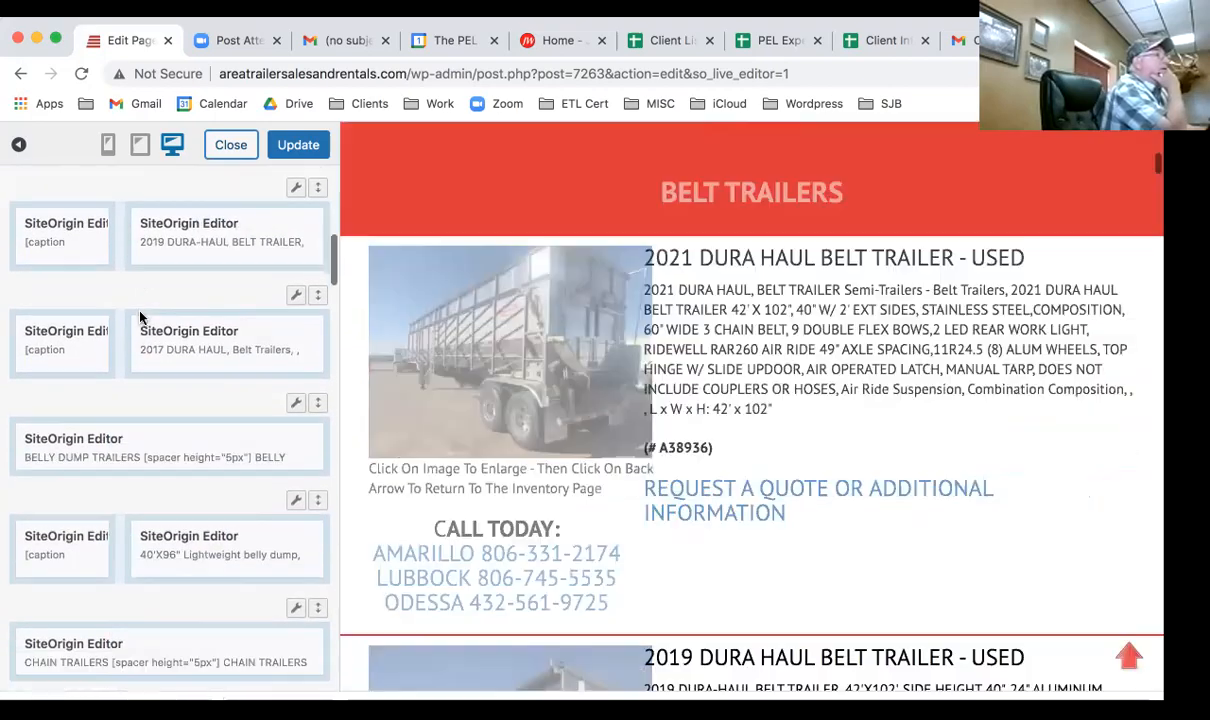
{"action": "scroll", "coordinate": [141, 317], "scroll_direction": "down", "scroll_amount": 10}
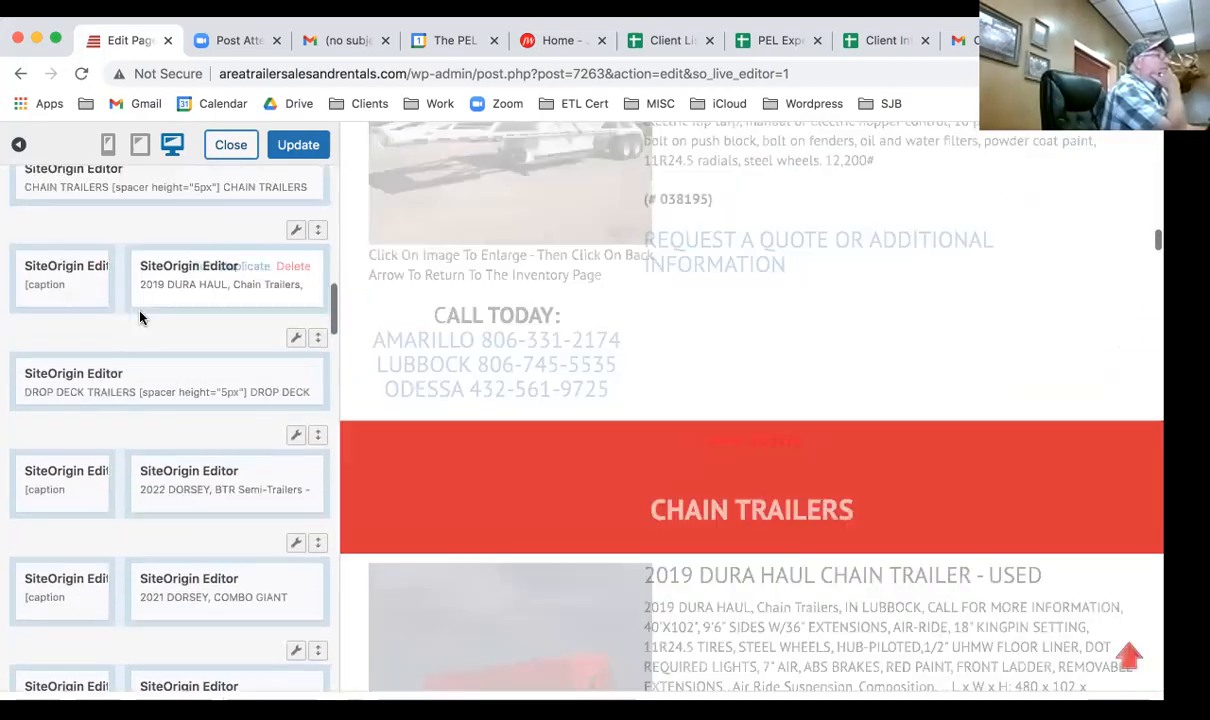
{"action": "scroll", "coordinate": [140, 314], "scroll_direction": "down", "scroll_amount": 6}
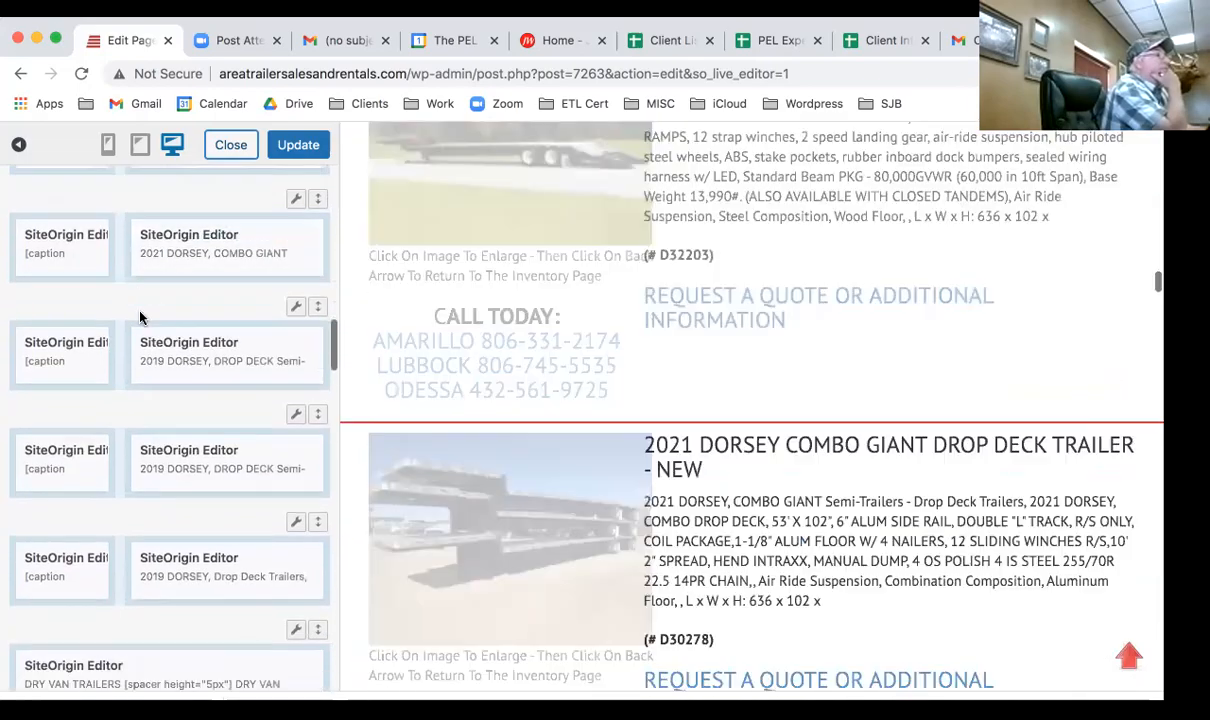
{"action": "scroll", "coordinate": [140, 319], "scroll_direction": "down", "scroll_amount": 5}
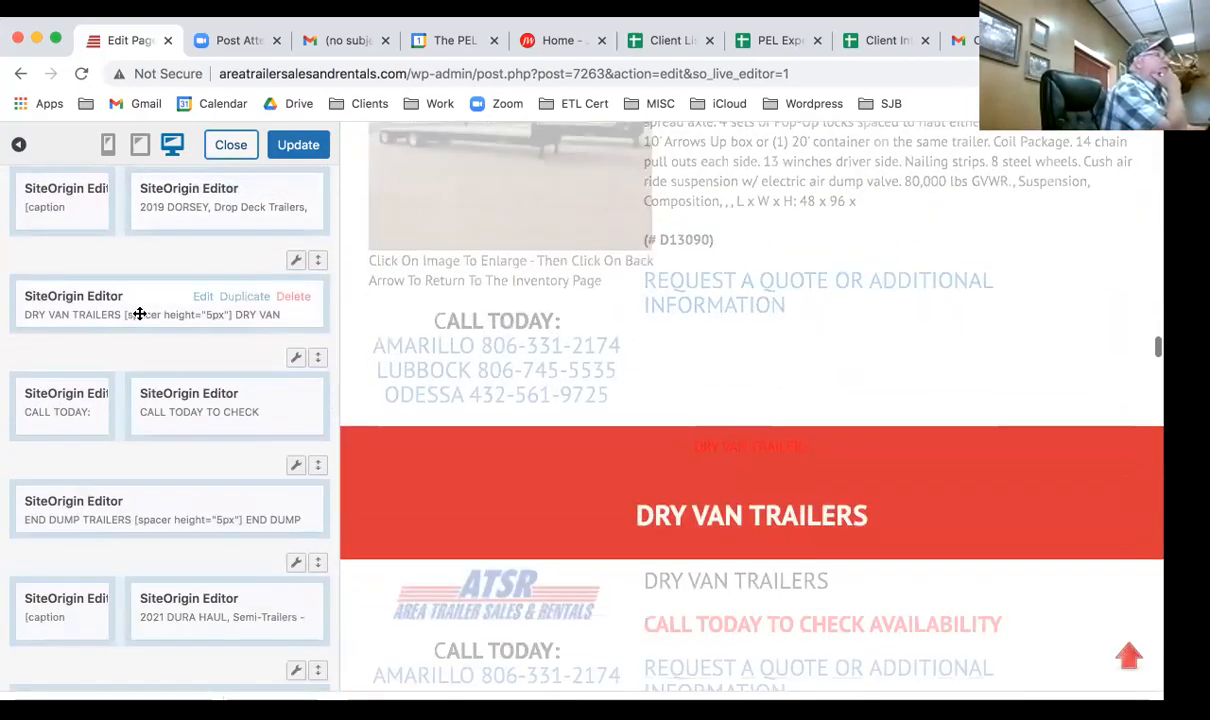
{"action": "scroll", "coordinate": [140, 314], "scroll_direction": "down", "scroll_amount": 2}
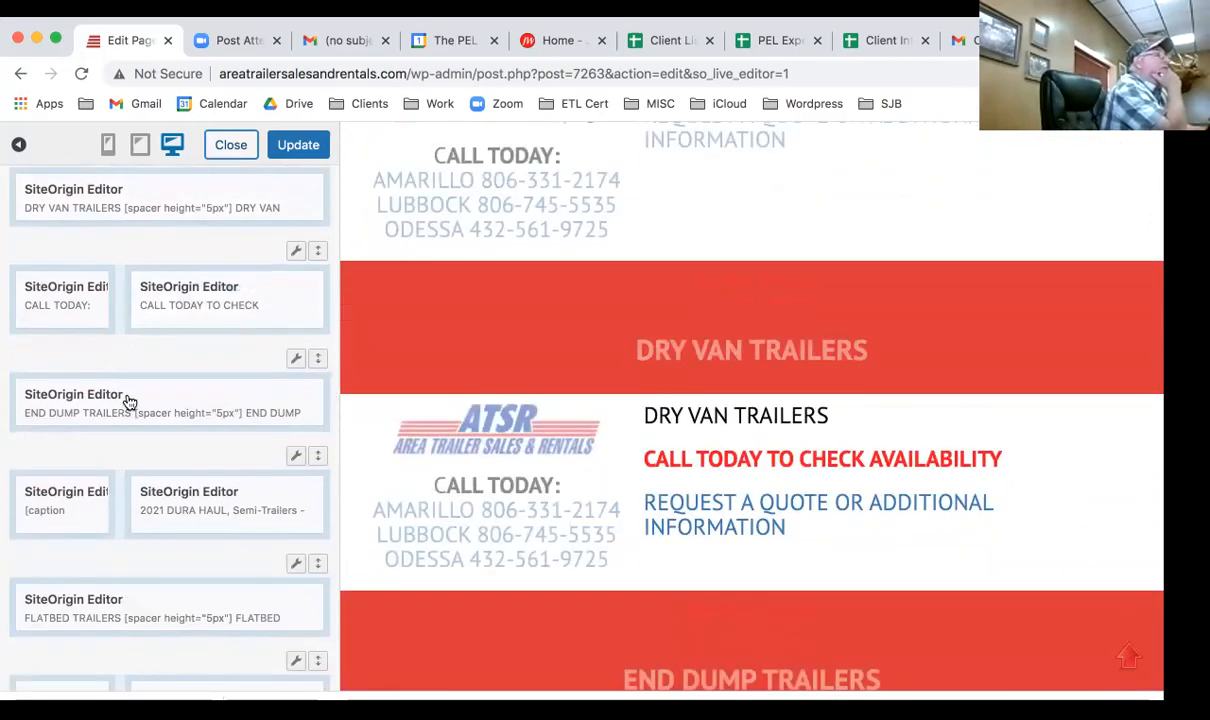
{"action": "mouse_move", "coordinate": [131, 398]}
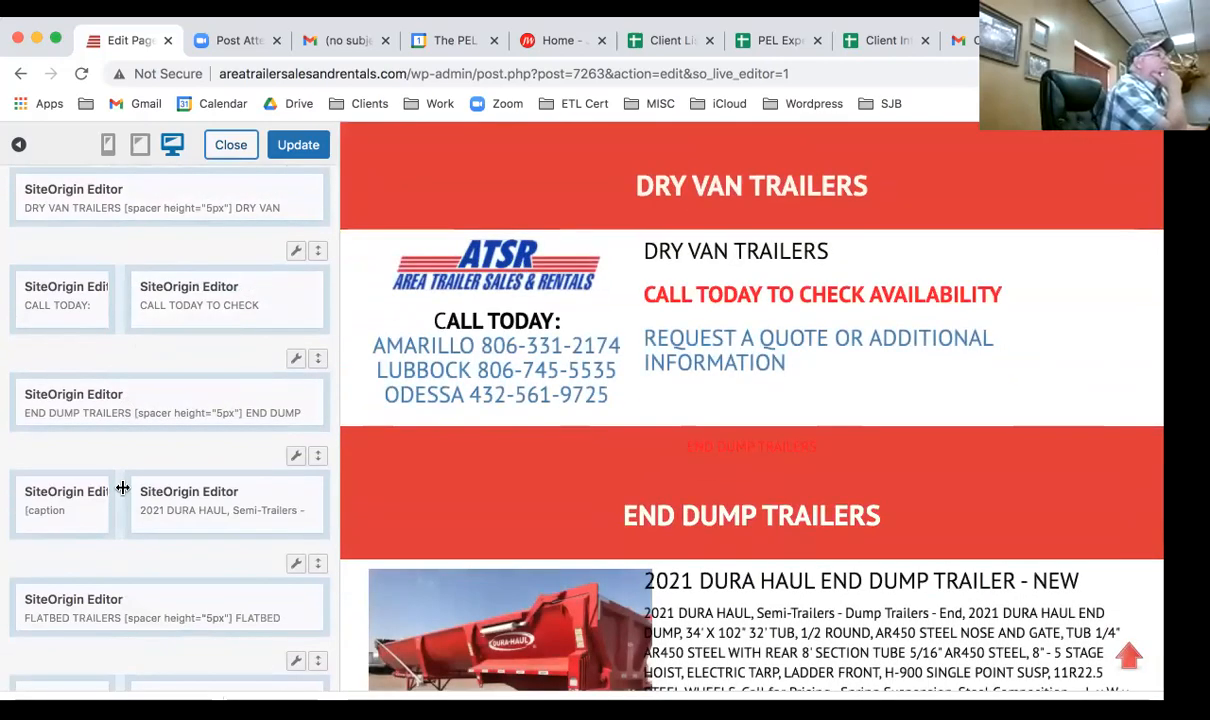
{"action": "mouse_move", "coordinate": [62, 505]}
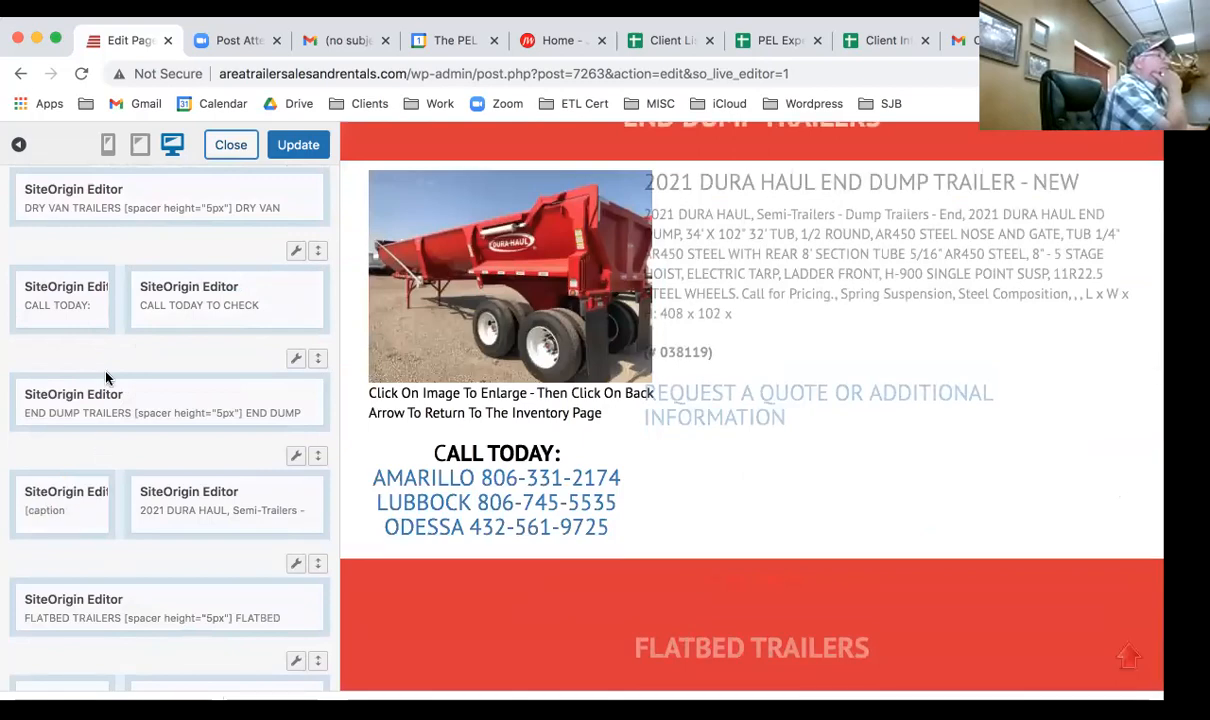
{"action": "mouse_move", "coordinate": [60, 317]}
{"action": "mouse_move", "coordinate": [213, 298]}
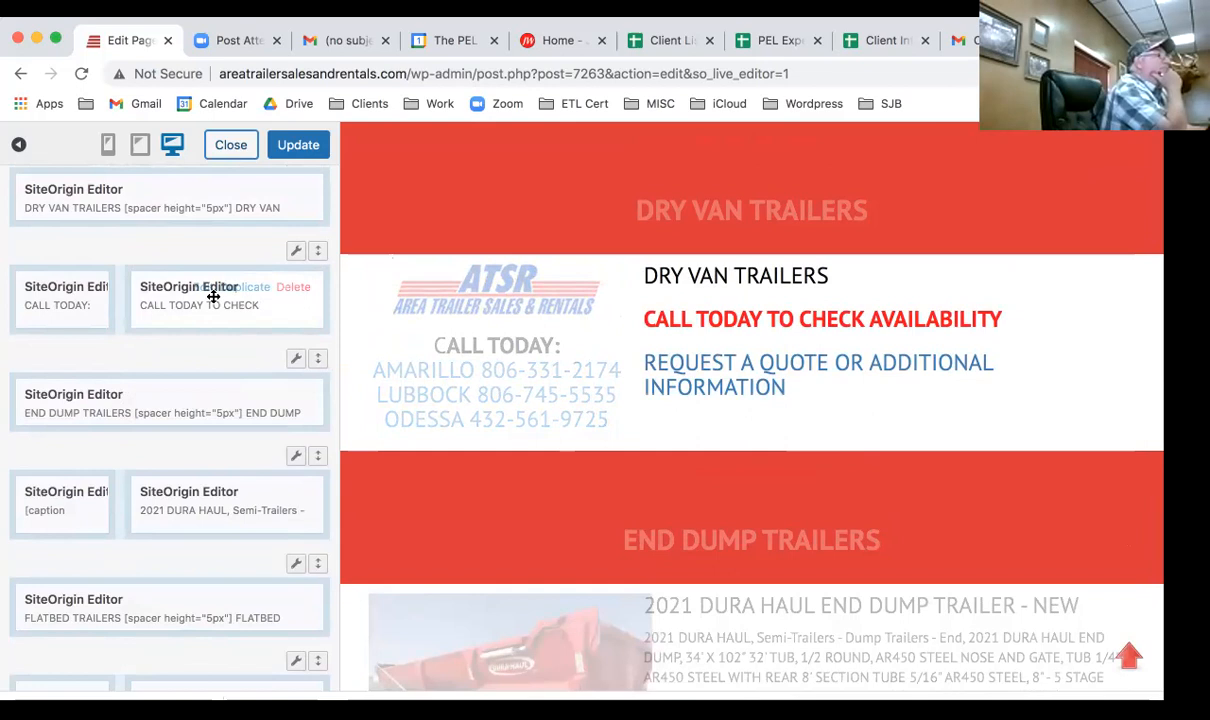
{"action": "mouse_move", "coordinate": [296, 254]}
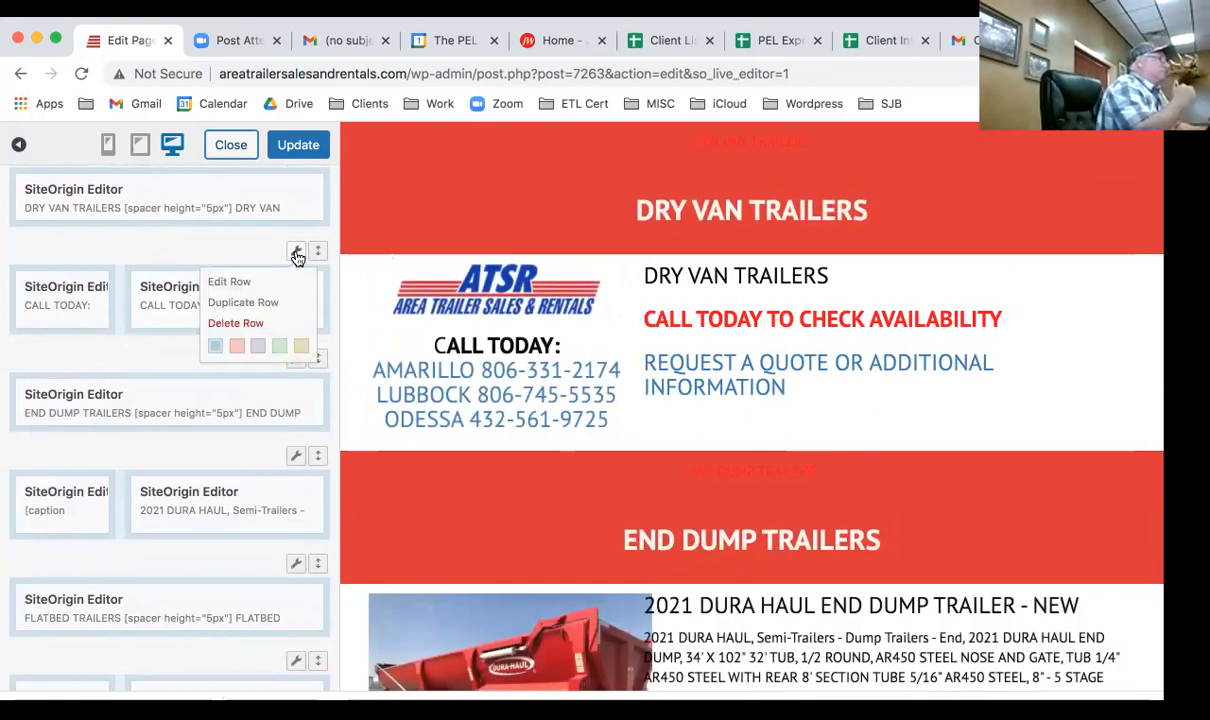
{"action": "left_click", "coordinate": [264, 305]}
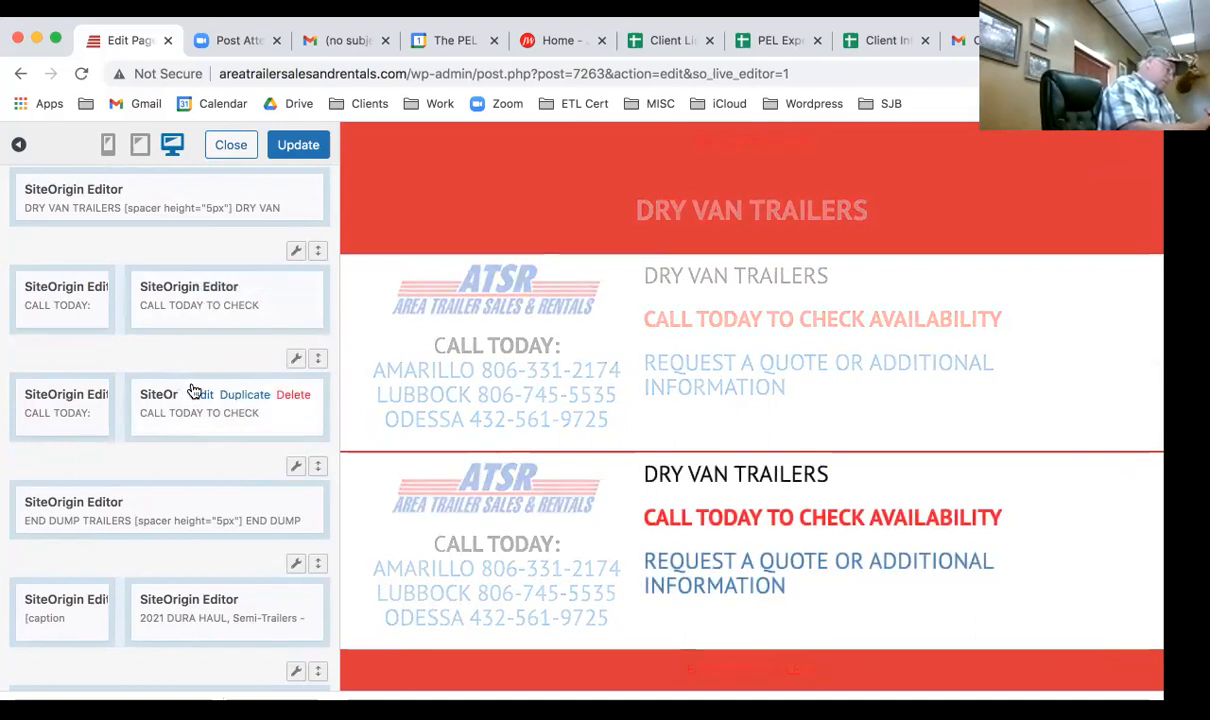
Move one of the dry van placeholder rows into the drop deck trailers section, above the 2021 DORSEY COMBO GIANT row.
{"action": "scroll", "coordinate": [245, 360], "scroll_direction": "up", "scroll_amount": 3}
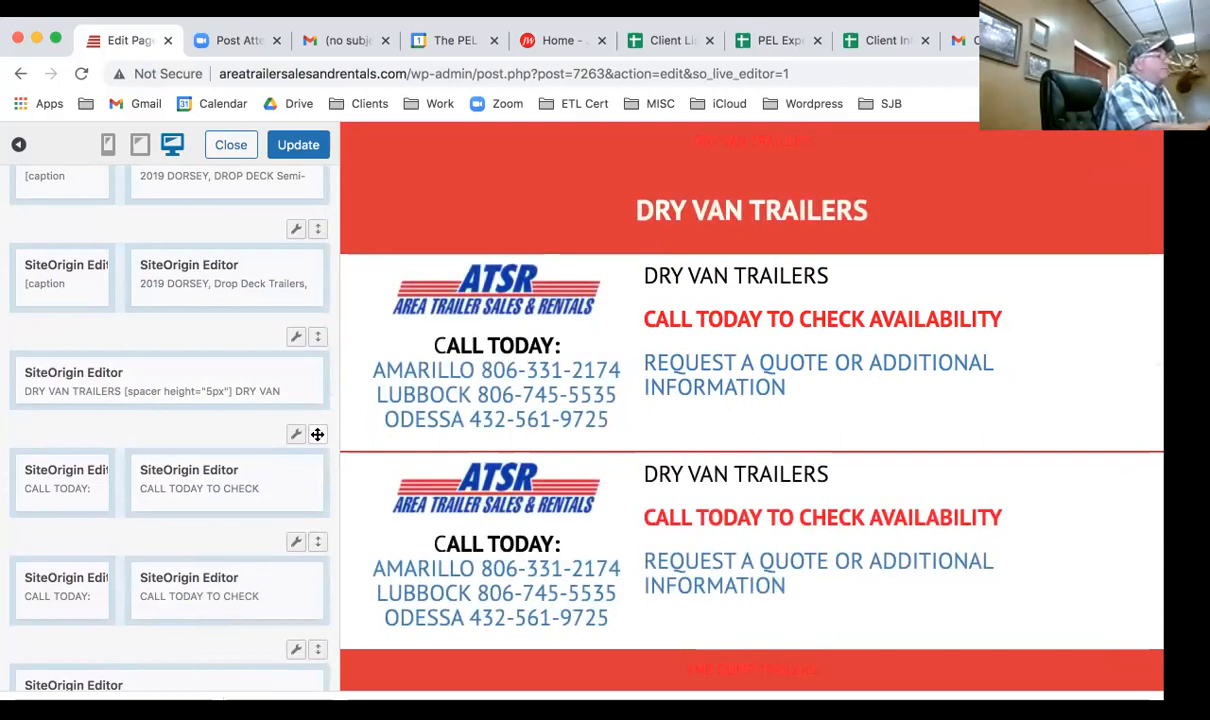
{"action": "left_click_drag", "start_coordinate": [317, 434], "coordinate": [324, 220]}
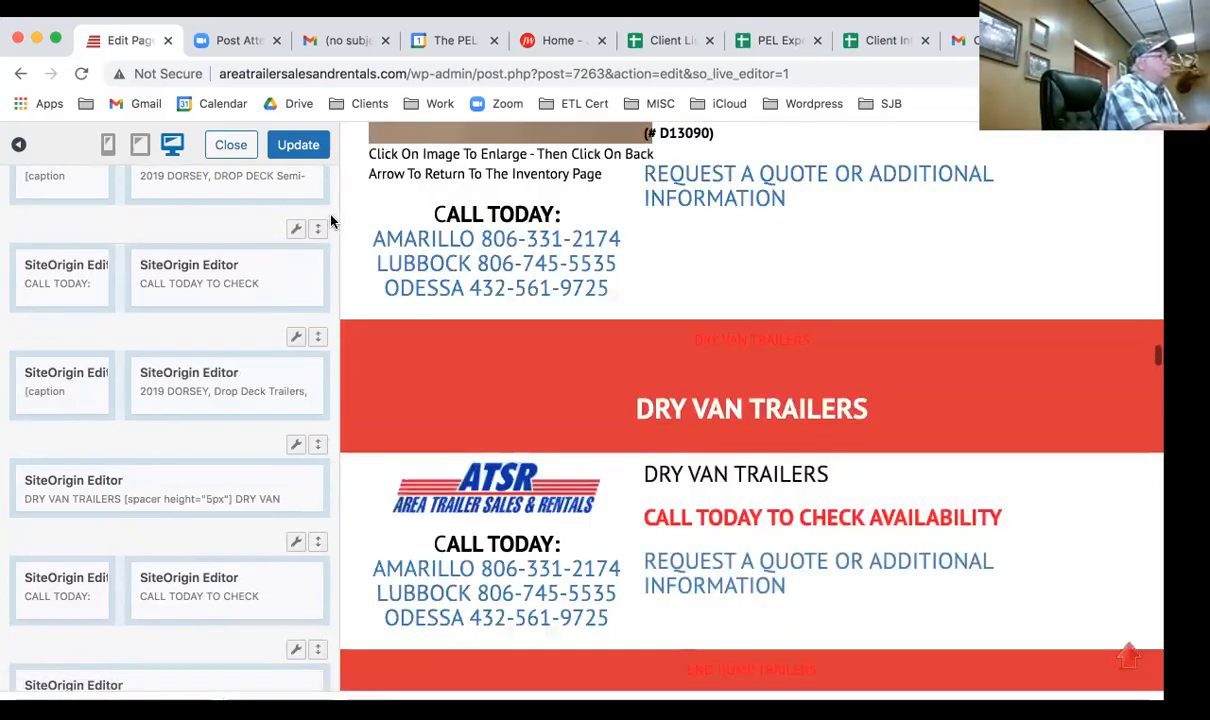
{"action": "scroll", "coordinate": [332, 221], "scroll_direction": "up", "scroll_amount": 3}
{"action": "scroll", "coordinate": [332, 221], "scroll_direction": "up", "scroll_amount": 3}
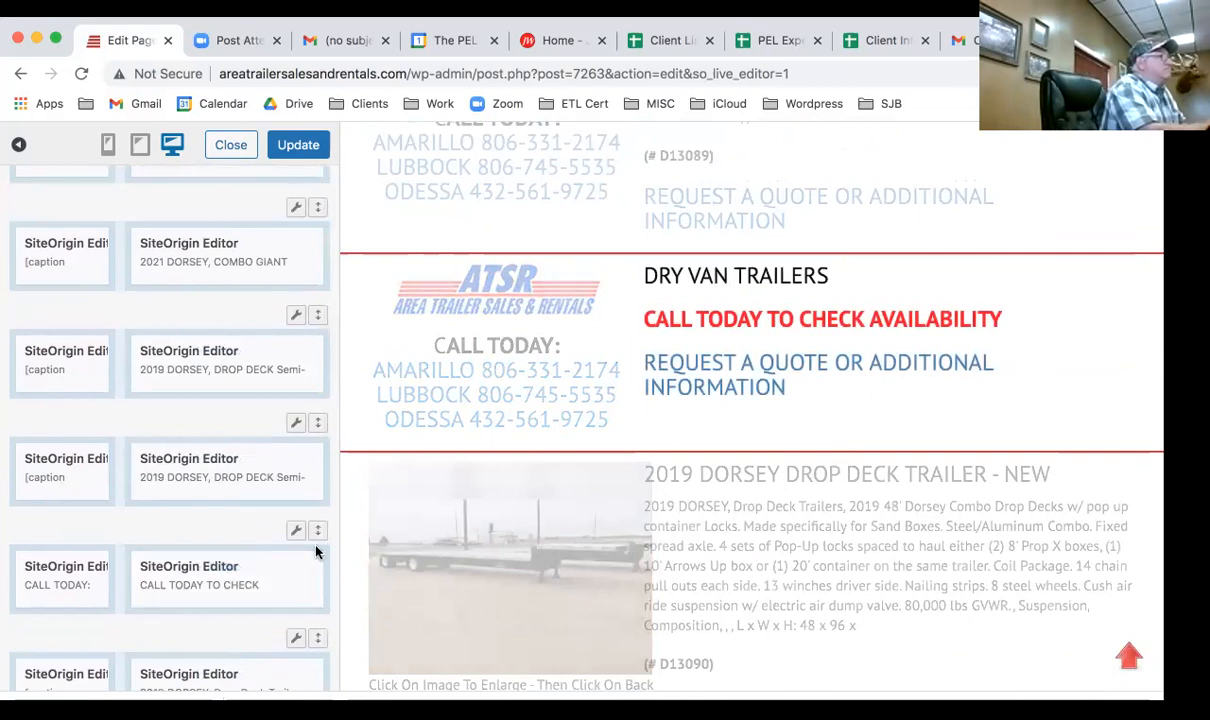
{"action": "left_click_drag", "start_coordinate": [319, 533], "coordinate": [307, 198]}
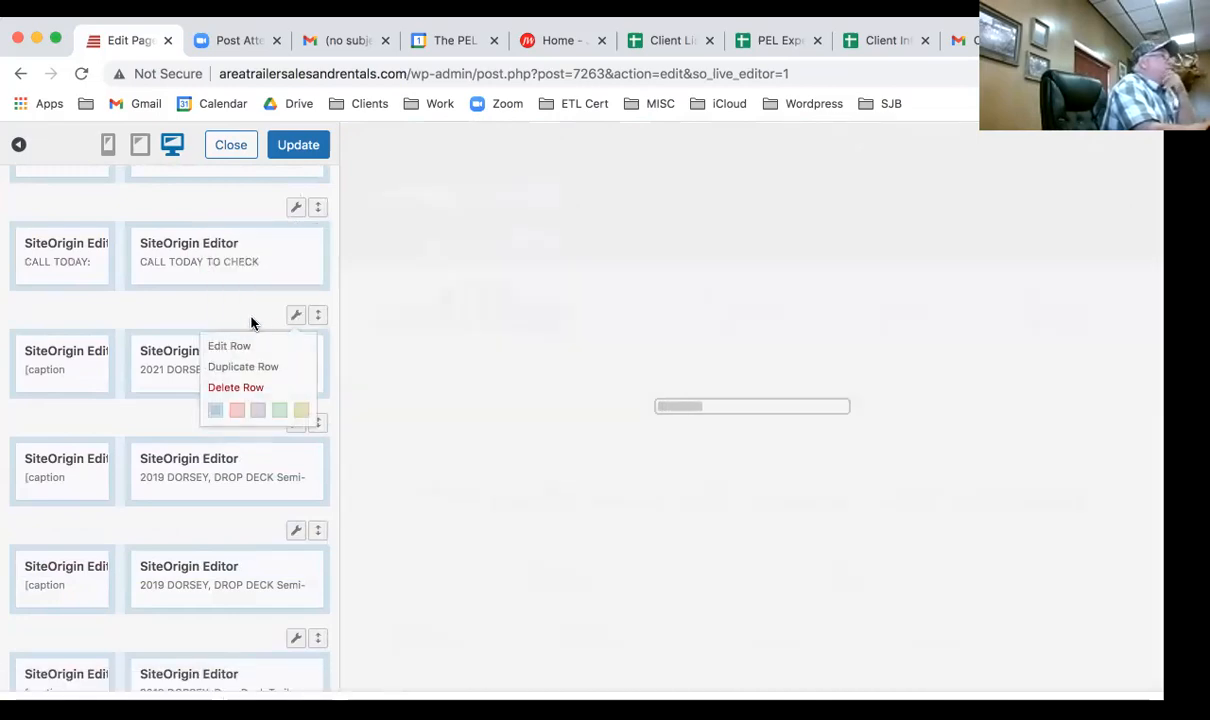
Move the "CALL TODAY TO CHECK AVAILABILITY" placeholder row into the chain trailers section, below the 2019 DURA HAUL row, and check it in the preview.
{"action": "scroll", "coordinate": [252, 318], "scroll_direction": "up", "scroll_amount": 3}
{"action": "scroll", "coordinate": [252, 320], "scroll_direction": "up", "scroll_amount": 3}
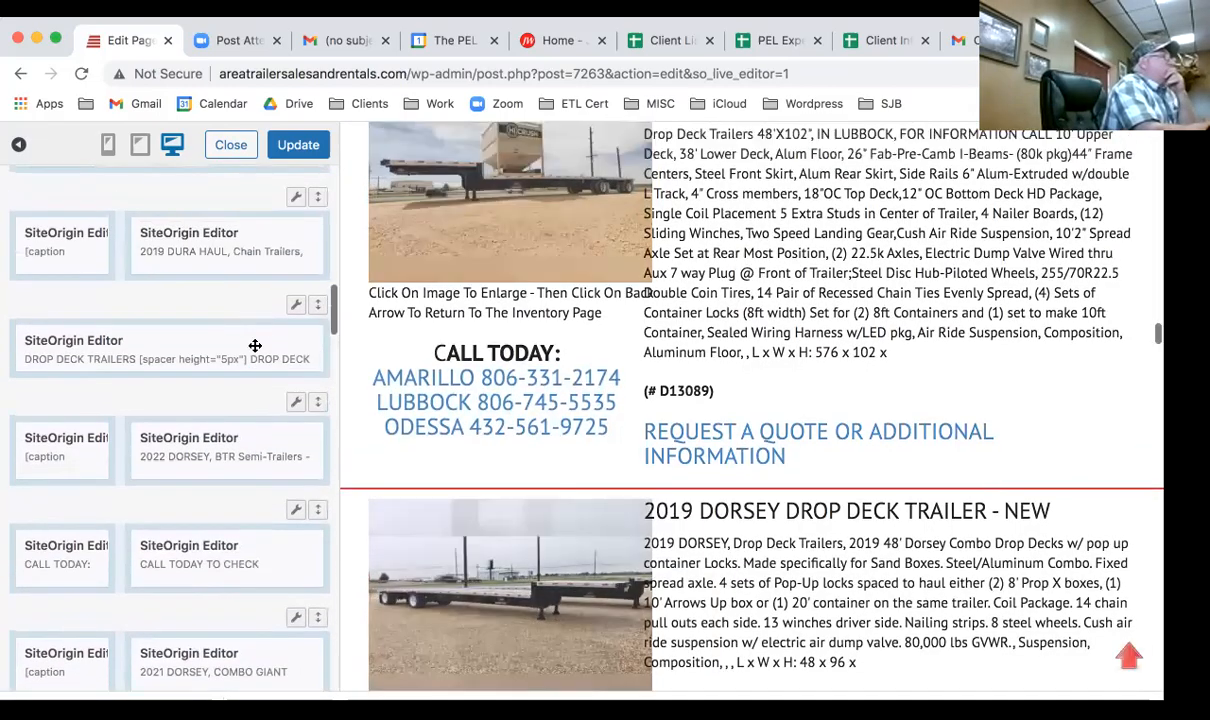
{"action": "left_click_drag", "start_coordinate": [317, 511], "coordinate": [306, 292]}
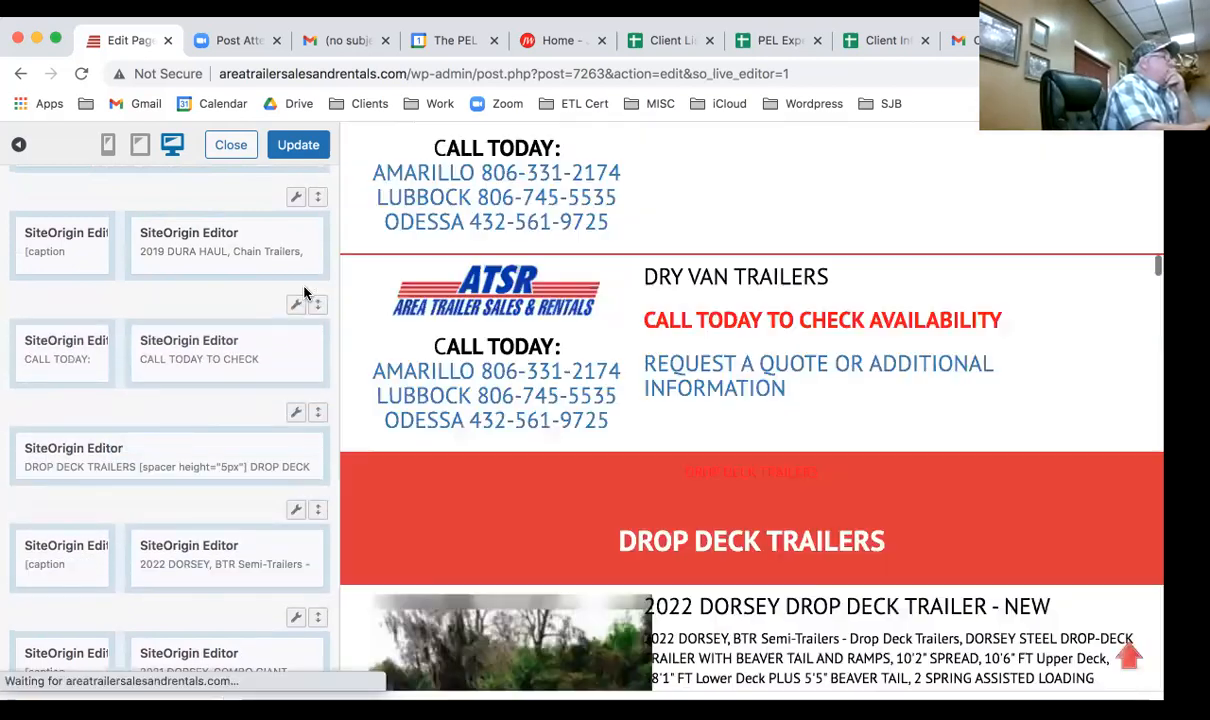
{"action": "scroll", "coordinate": [381, 373], "scroll_direction": "up", "scroll_amount": 5}
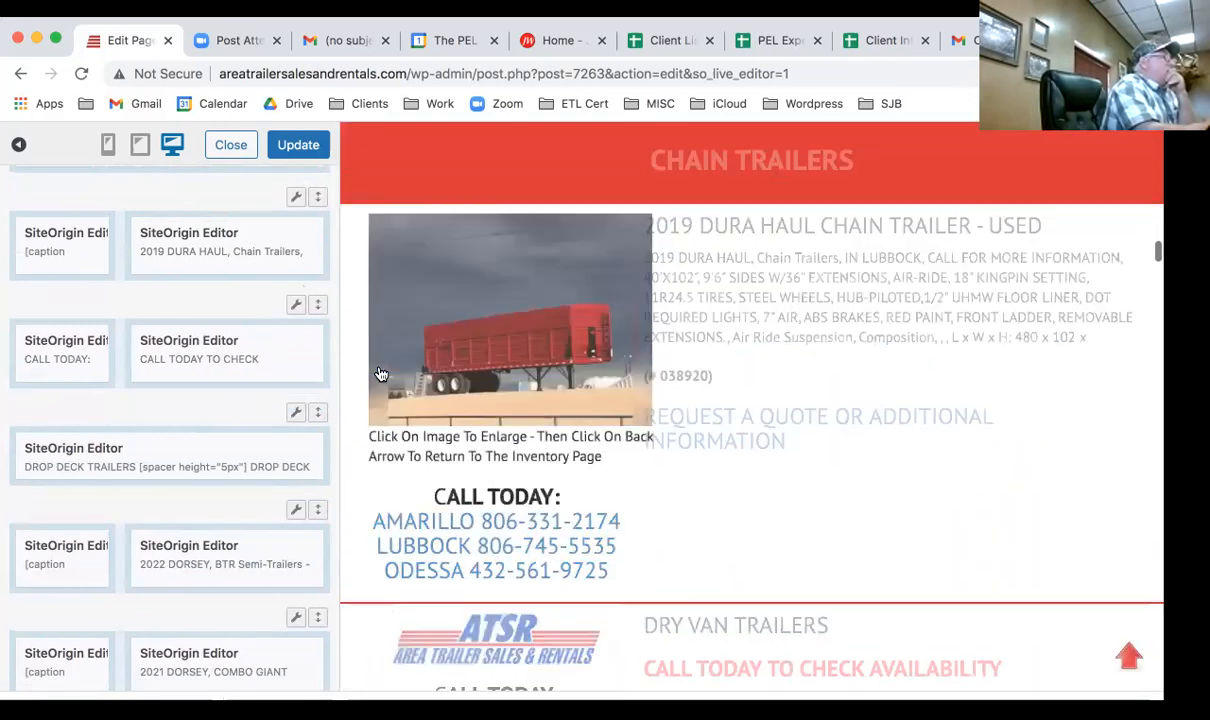
{"action": "scroll", "coordinate": [381, 373], "scroll_direction": "down", "scroll_amount": 6}
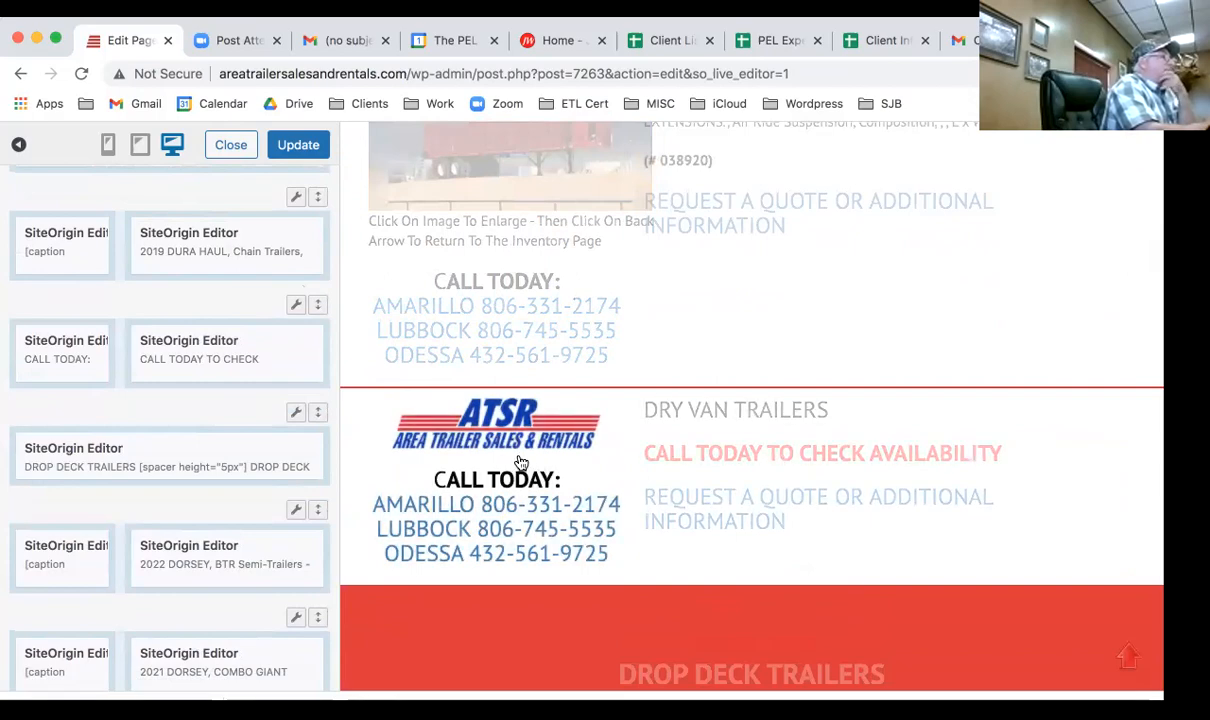
{"action": "scroll", "coordinate": [668, 376], "scroll_direction": "up", "scroll_amount": 2}
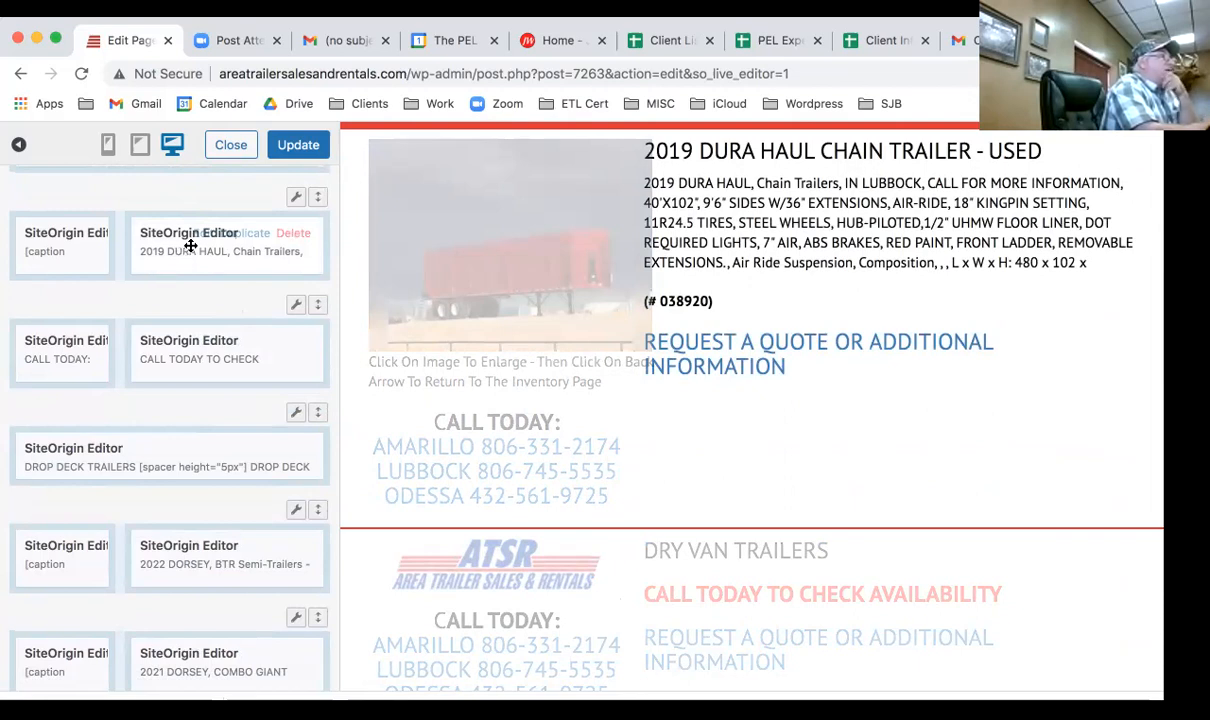
Delete the "CALL TODAY TO CHECK AVAILABILITY" placeholder row below the 2019 DURA HAUL chain trailer and update the page.
{"action": "mouse_move", "coordinate": [296, 200]}
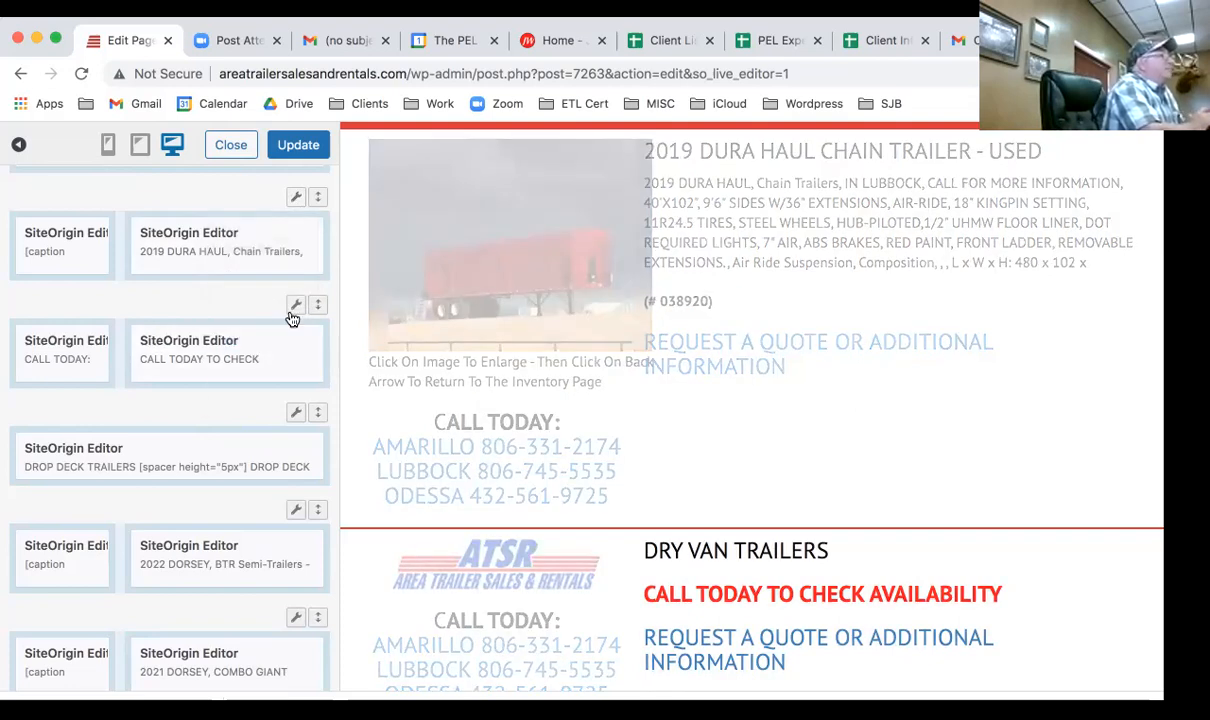
{"action": "mouse_move", "coordinate": [296, 310]}
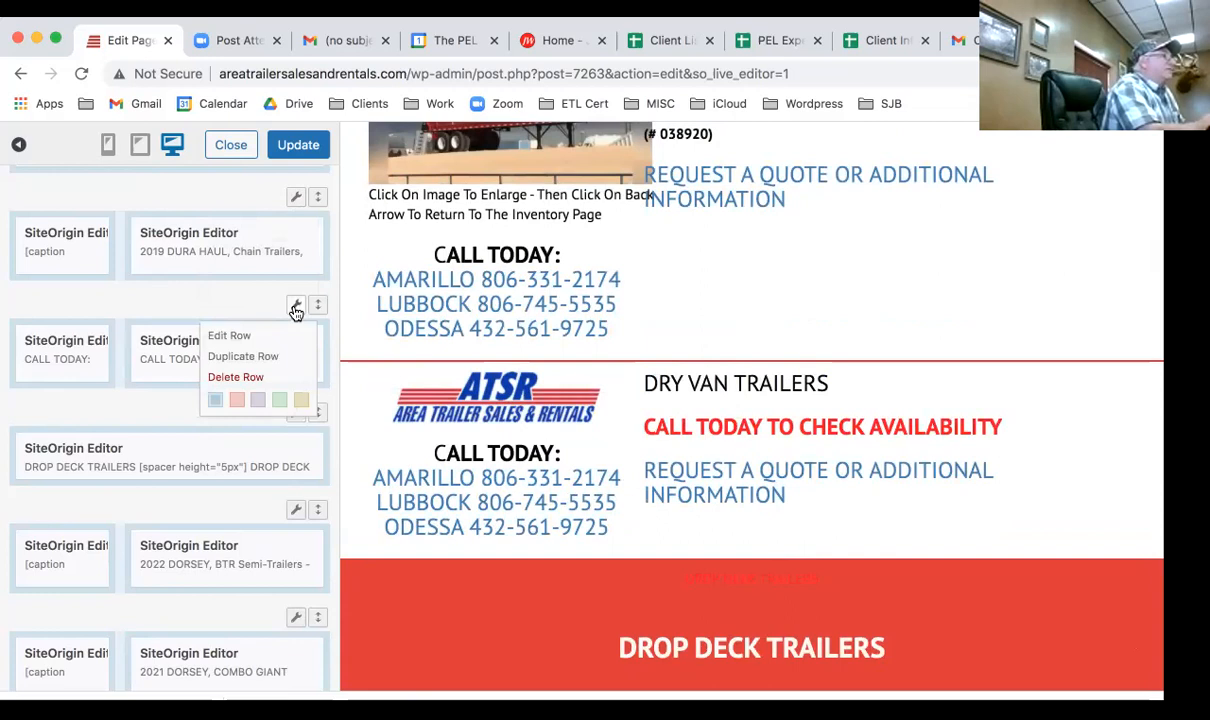
{"action": "left_click", "coordinate": [242, 378]}
{"action": "left_click", "coordinate": [242, 378]}
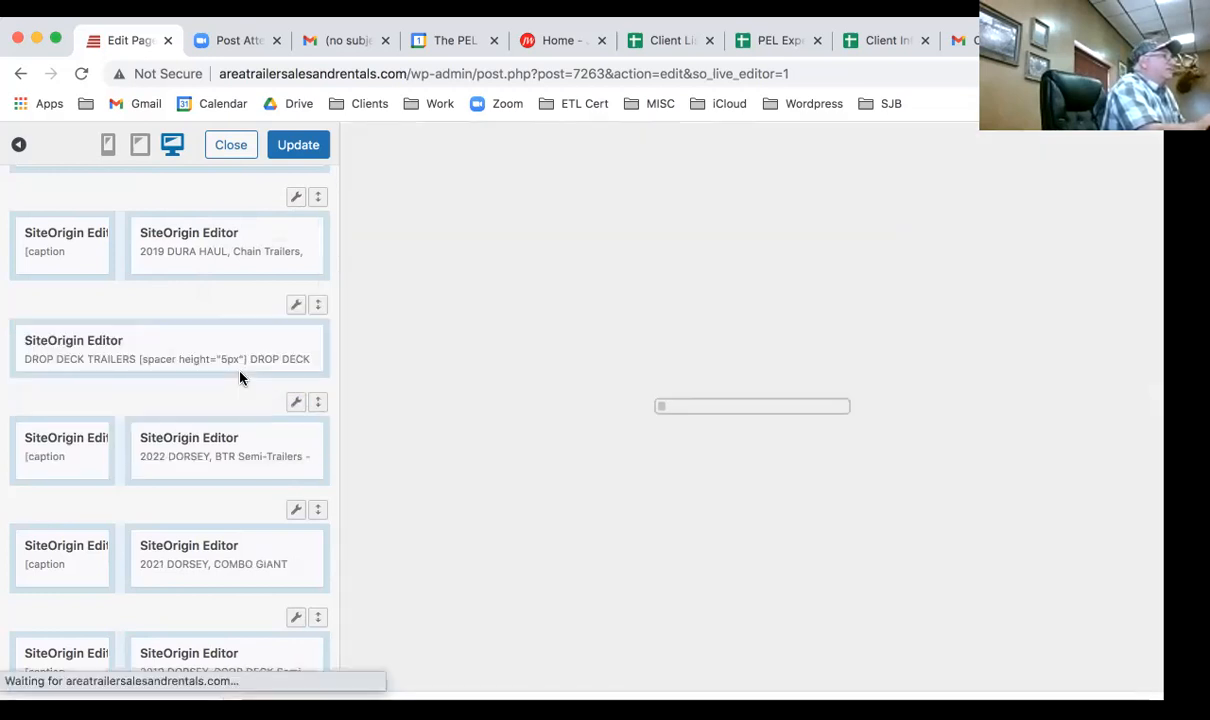
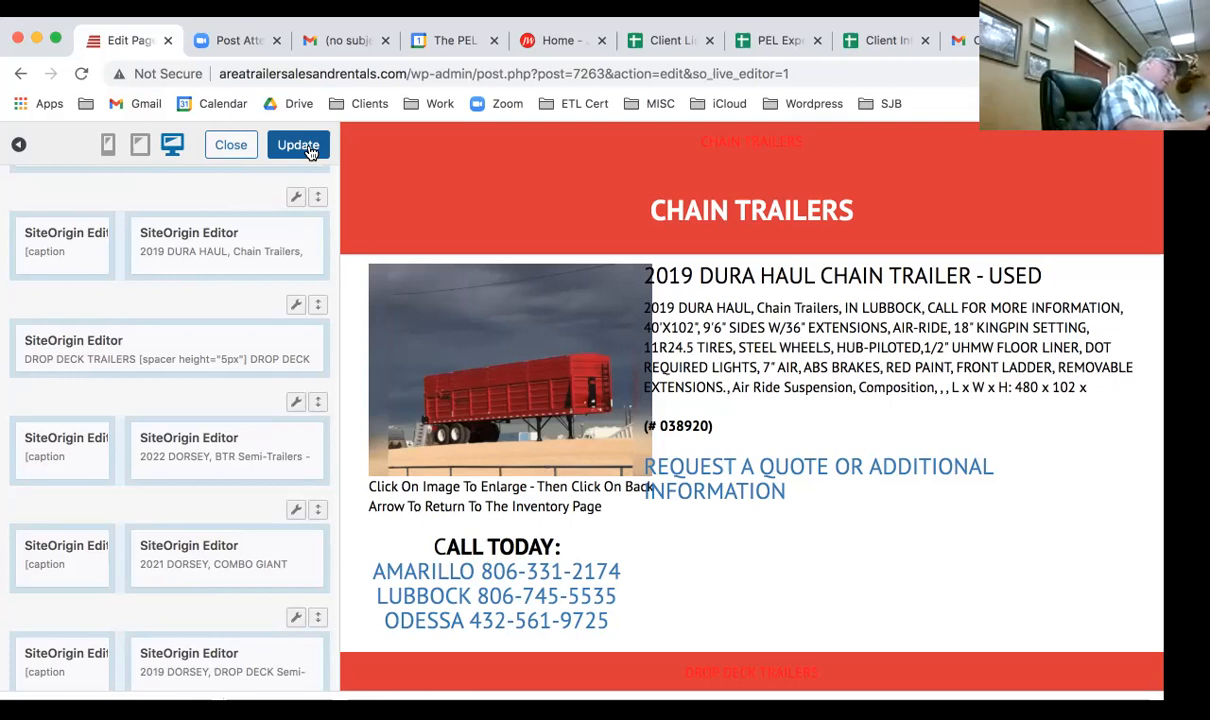
{"action": "left_click", "coordinate": [310, 150]}
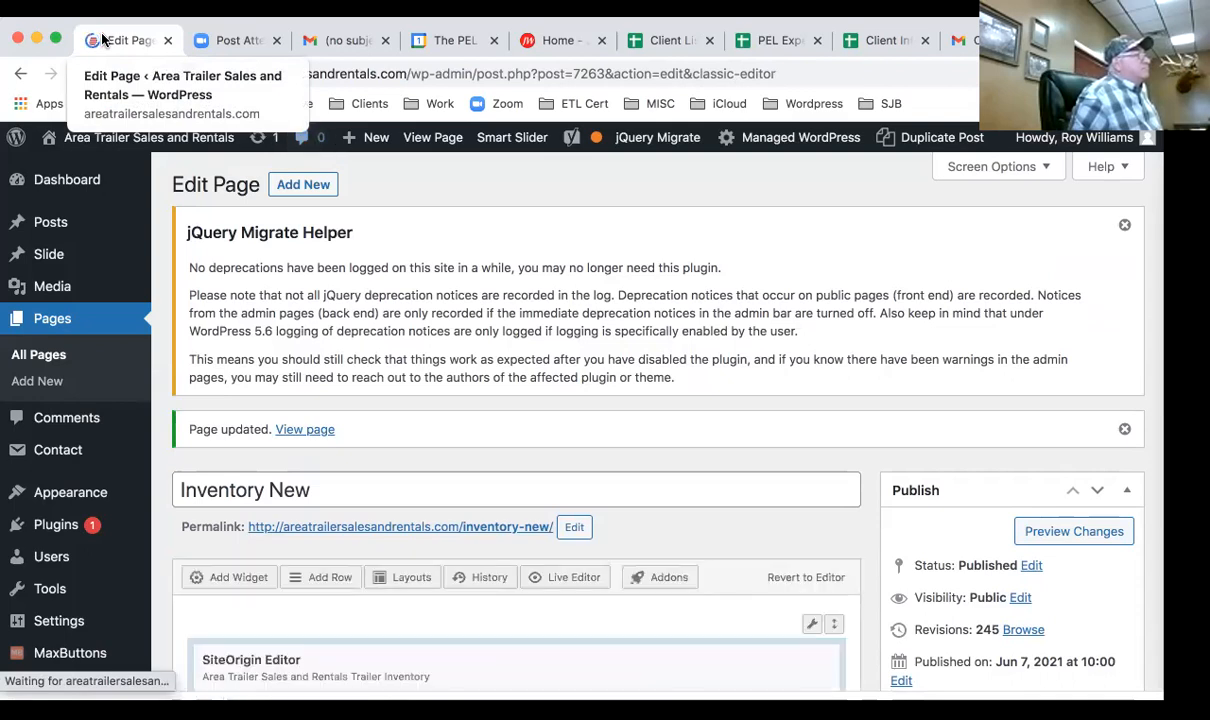
View the published inventory page and reopen it in the live editor.
{"action": "left_click", "coordinate": [430, 140]}
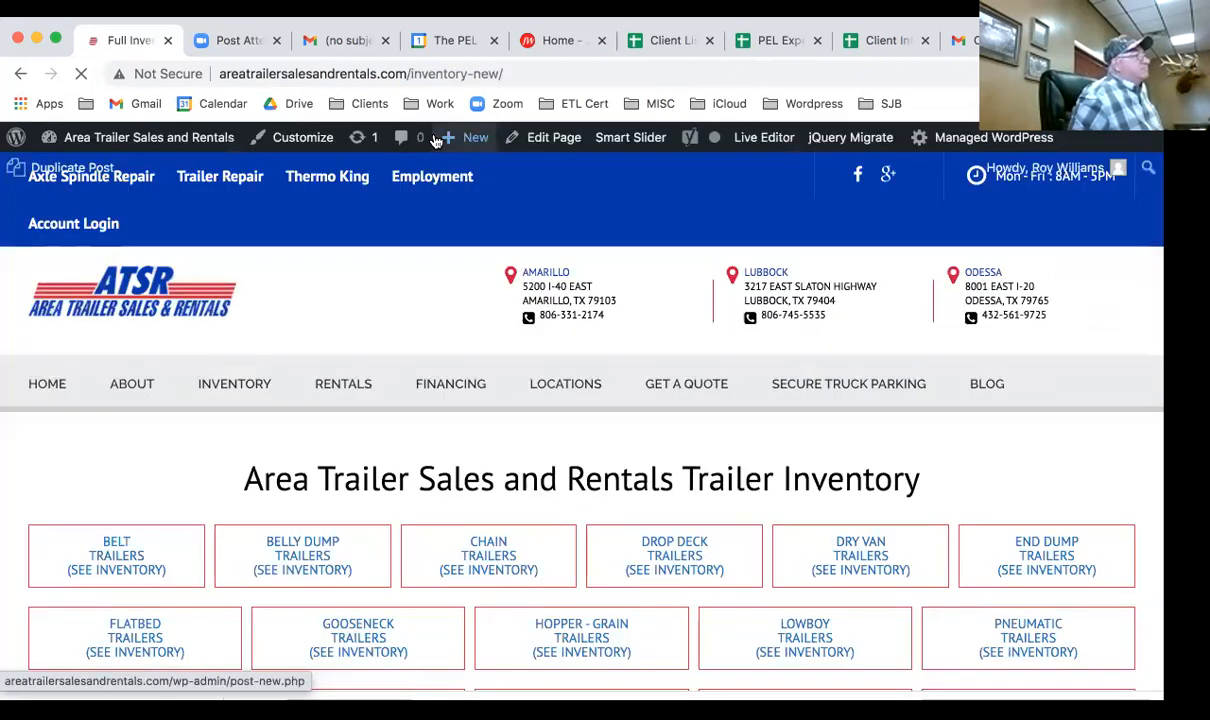
{"action": "mouse_move", "coordinate": [442, 137]}
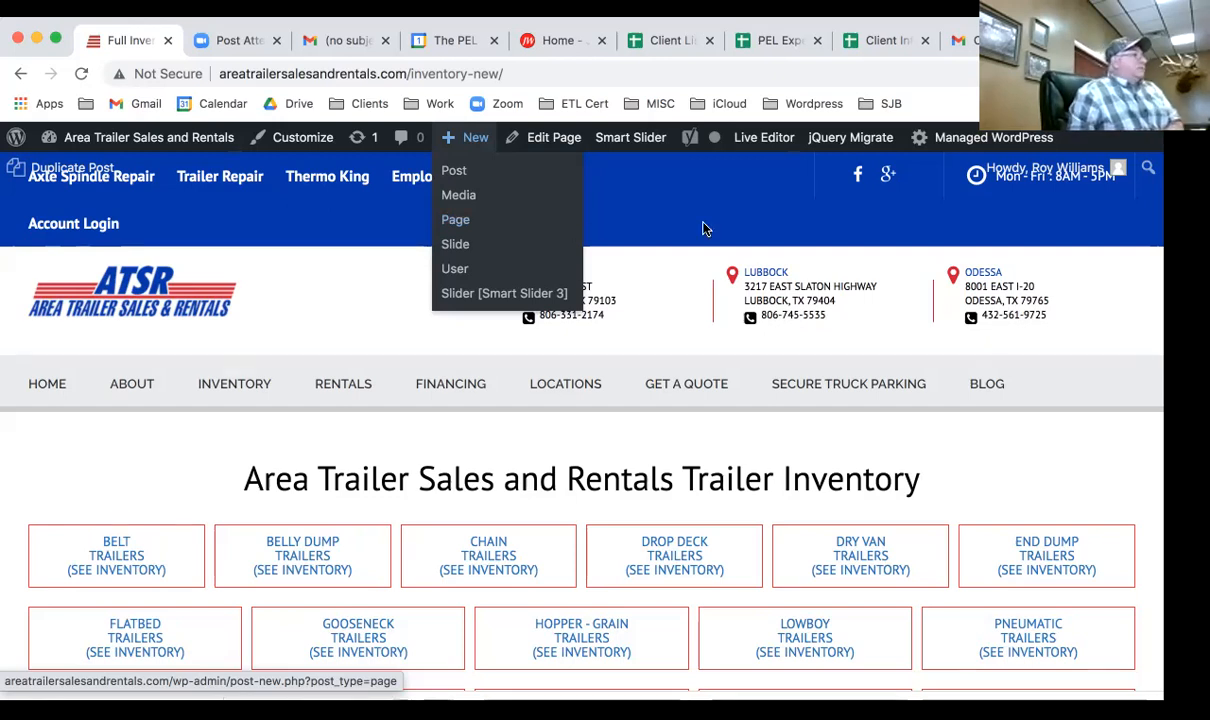
{"action": "left_click", "coordinate": [763, 140]}
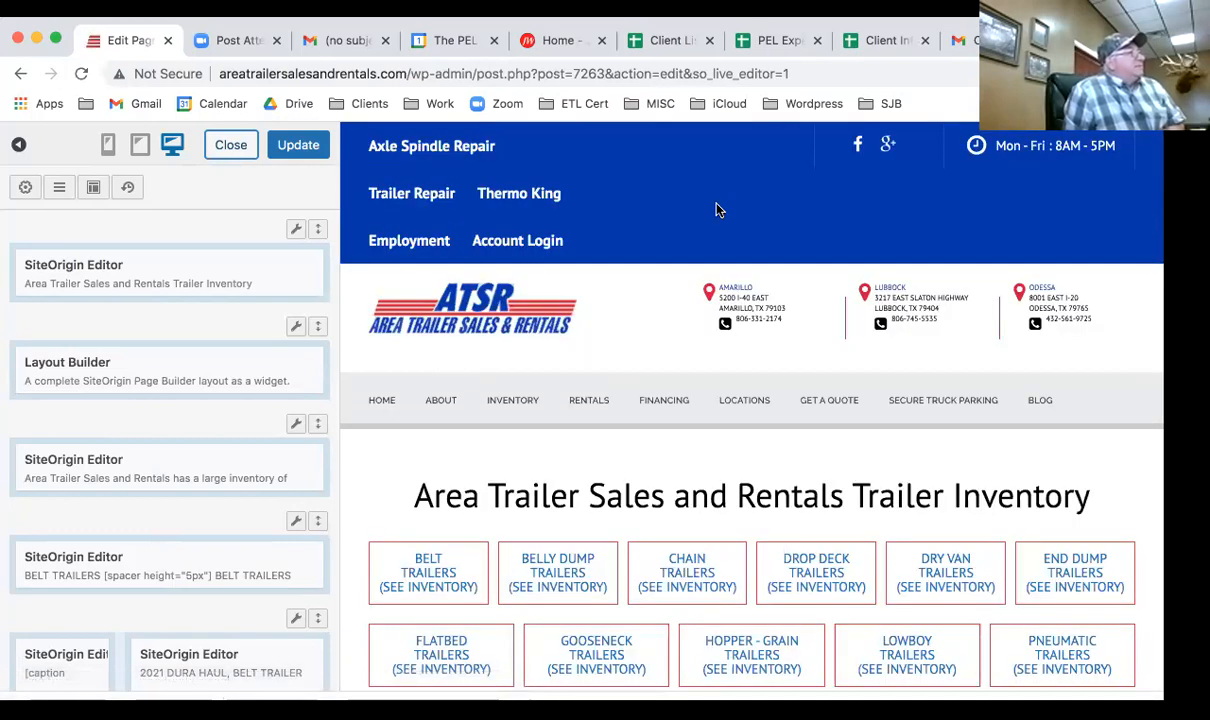
Inspect the description widget of the 2019 DURA HAUL BELT TRAILER listing (# 038140) from the preview and close it without edits.
{"action": "scroll", "coordinate": [716, 221], "scroll_direction": "down", "scroll_amount": 10}
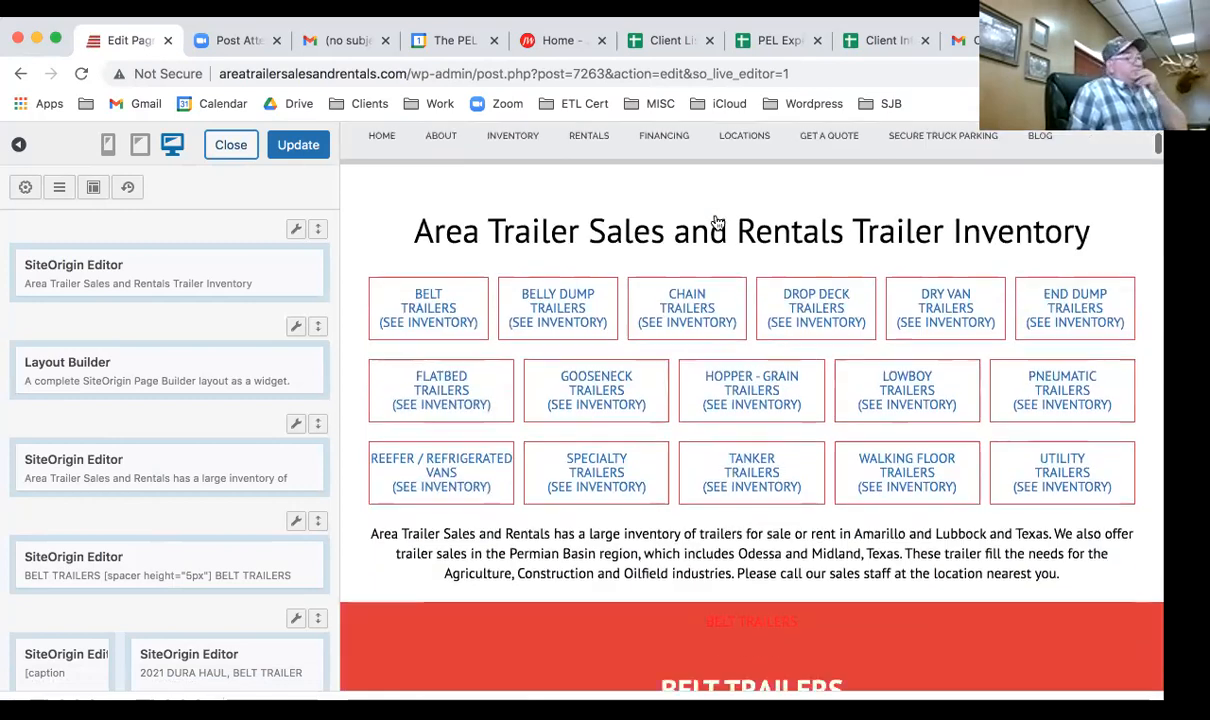
{"action": "scroll", "coordinate": [716, 221], "scroll_direction": "down", "scroll_amount": 3}
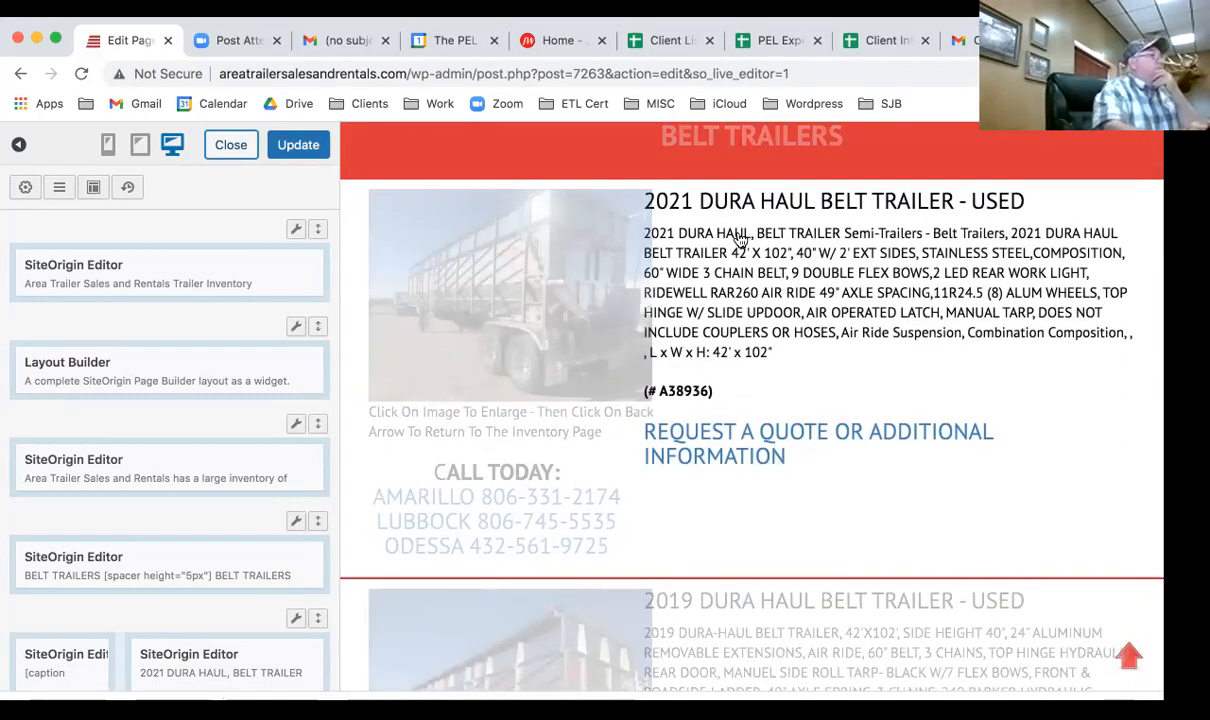
{"action": "scroll", "coordinate": [739, 240], "scroll_direction": "down", "scroll_amount": 9}
{"action": "scroll", "coordinate": [739, 240], "scroll_direction": "up", "scroll_amount": 12}
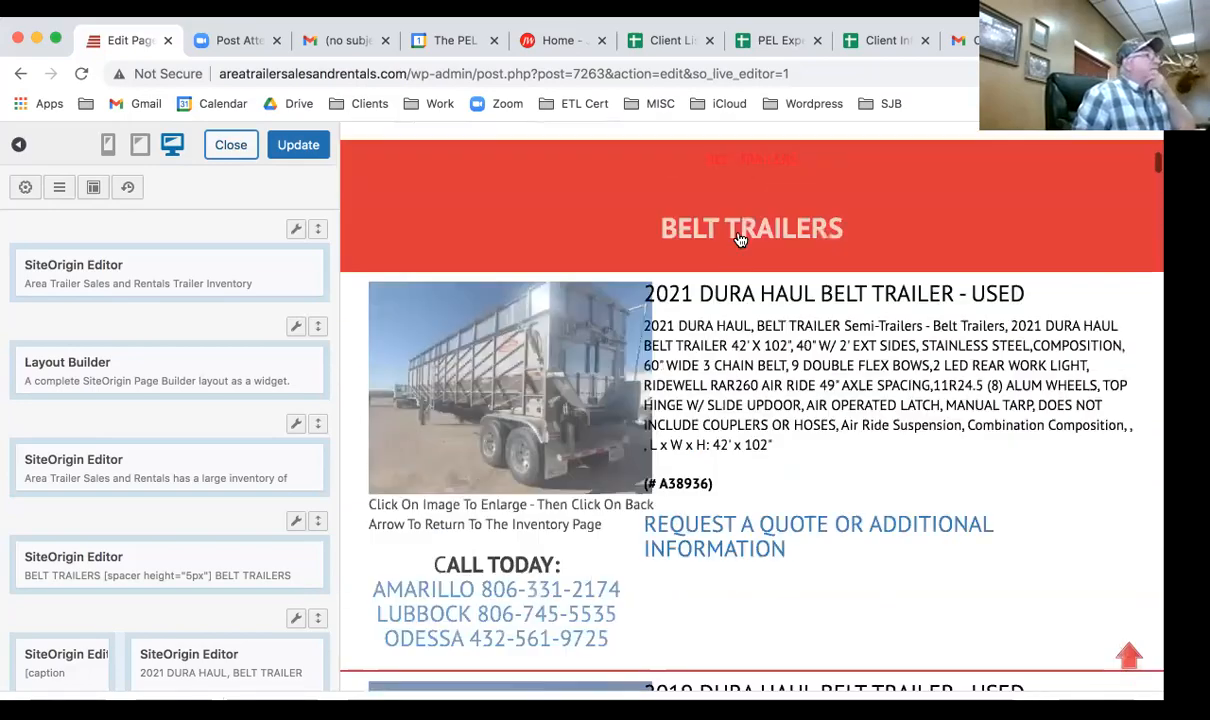
{"action": "scroll", "coordinate": [739, 240], "scroll_direction": "down", "scroll_amount": 6}
{"action": "scroll", "coordinate": [739, 240], "scroll_direction": "down", "scroll_amount": 7}
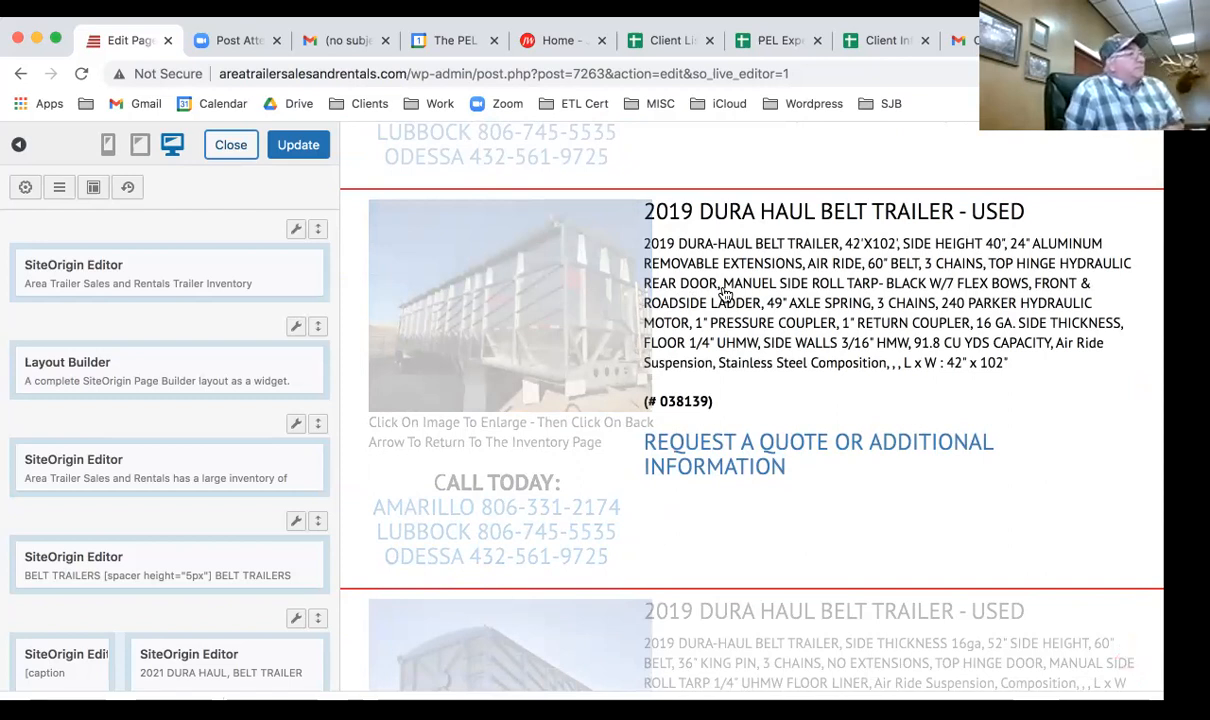
{"action": "scroll", "coordinate": [724, 290], "scroll_direction": "down", "scroll_amount": 5}
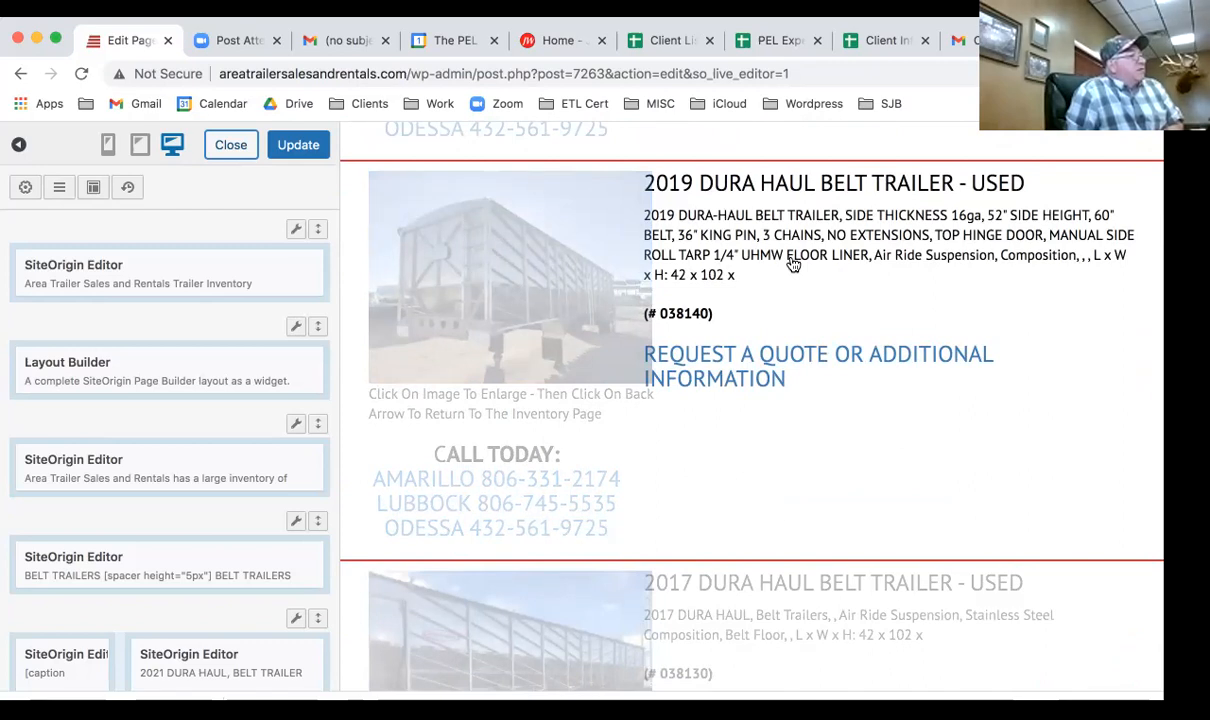
{"action": "left_click", "coordinate": [792, 262]}
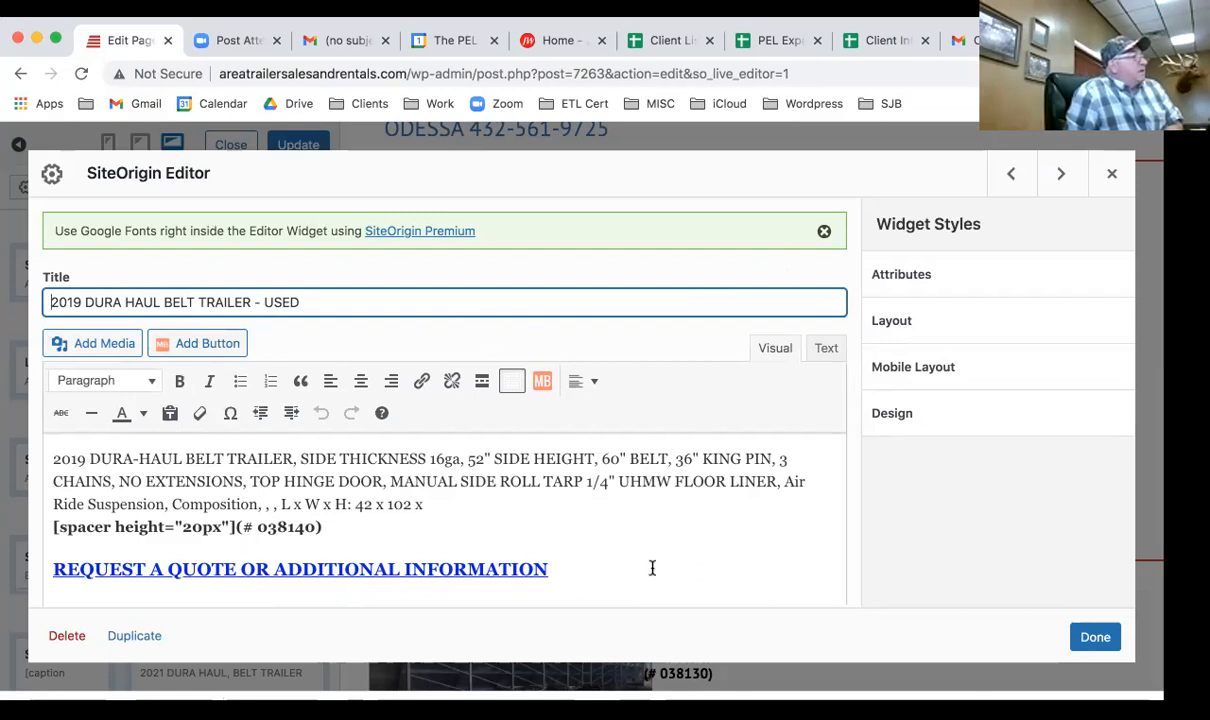
{"action": "left_click", "coordinate": [1090, 638]}
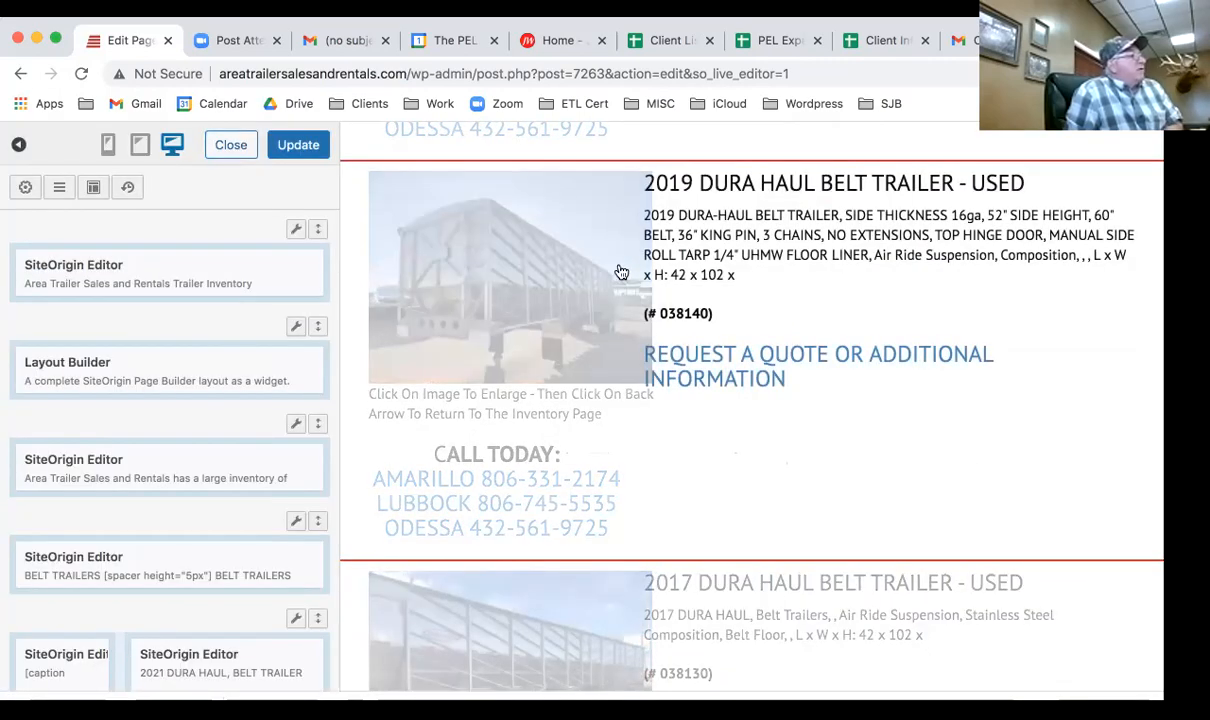
Open the image details for the # 038140 belt trailer photo, accept its existing settings, and update the inventory page.
{"action": "left_click", "coordinate": [521, 274]}
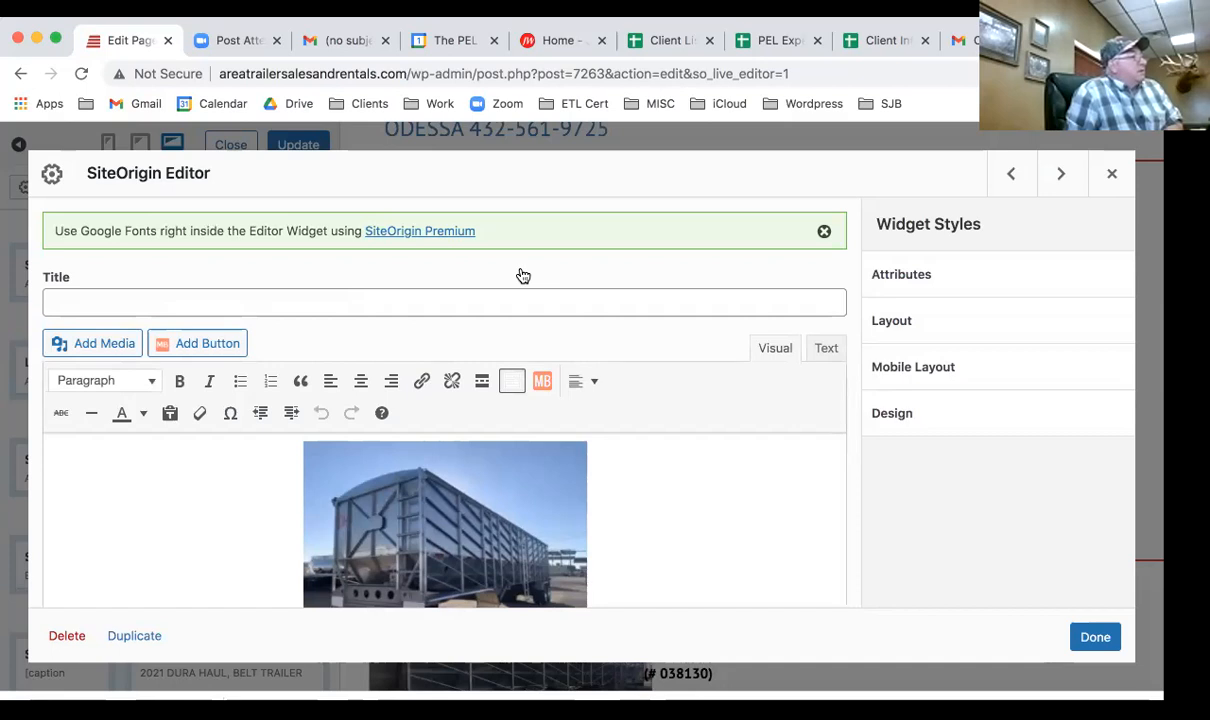
{"action": "left_click", "coordinate": [486, 507]}
{"action": "left_click", "coordinate": [487, 455]}
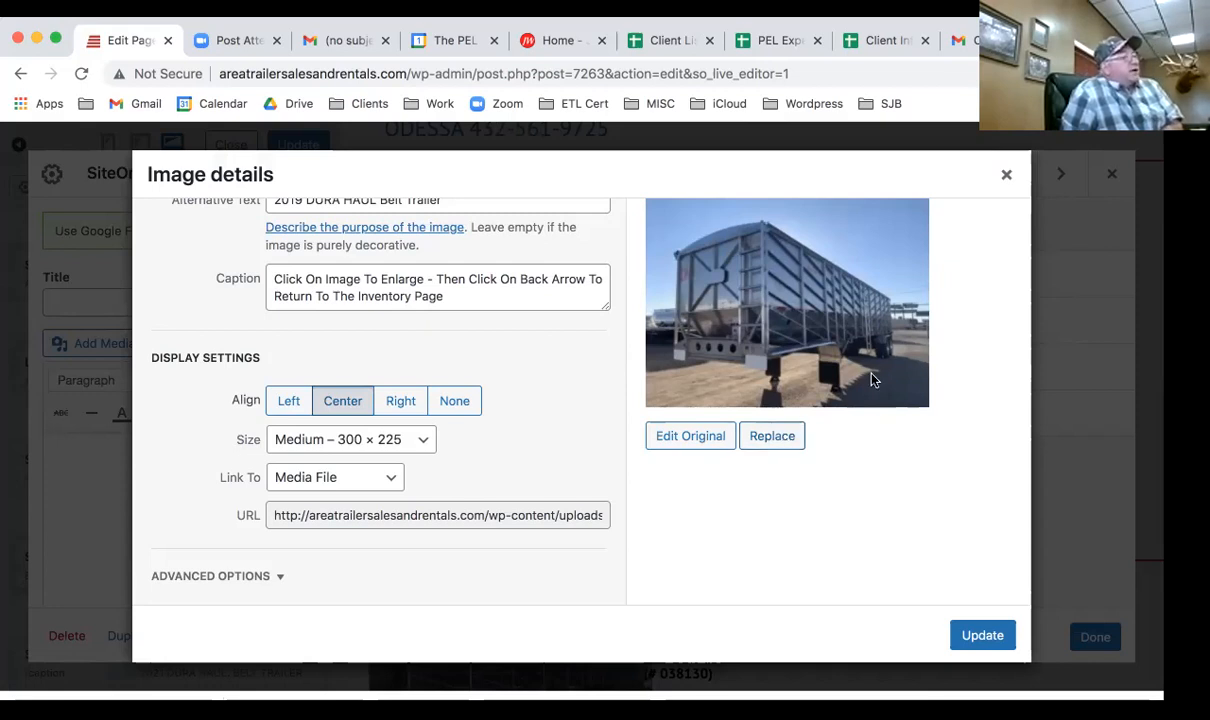
{"action": "left_click", "coordinate": [980, 636]}
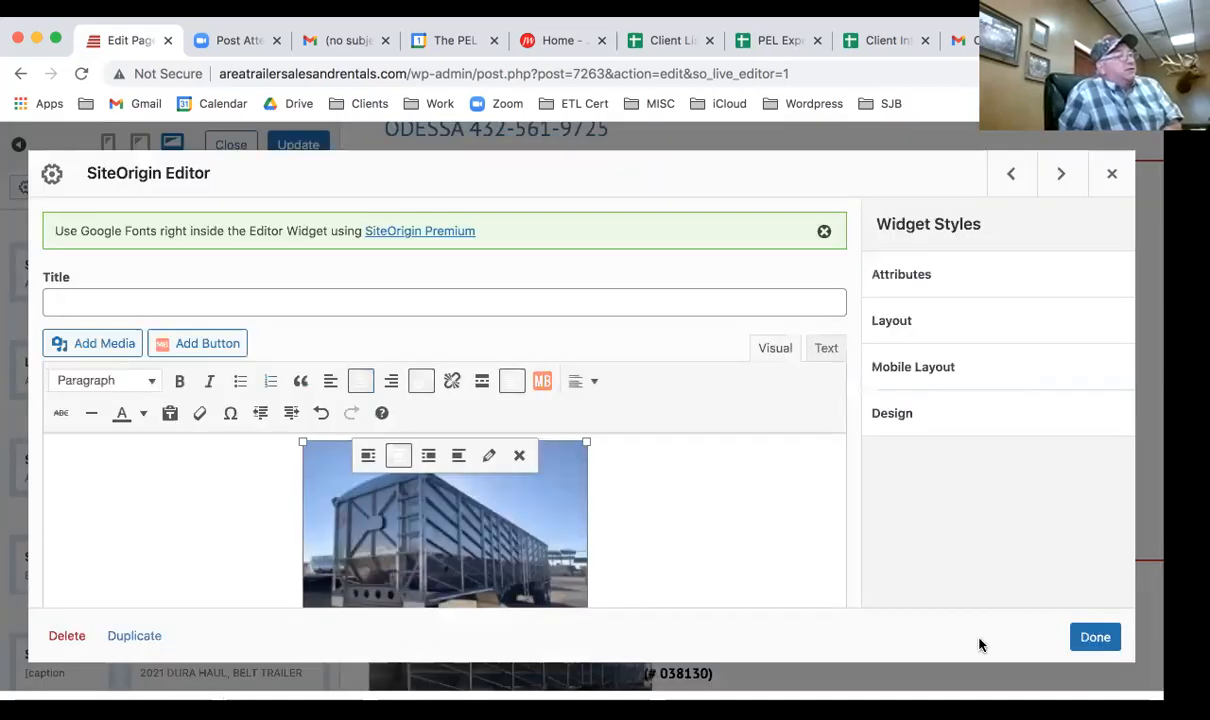
{"action": "left_click", "coordinate": [1095, 637]}
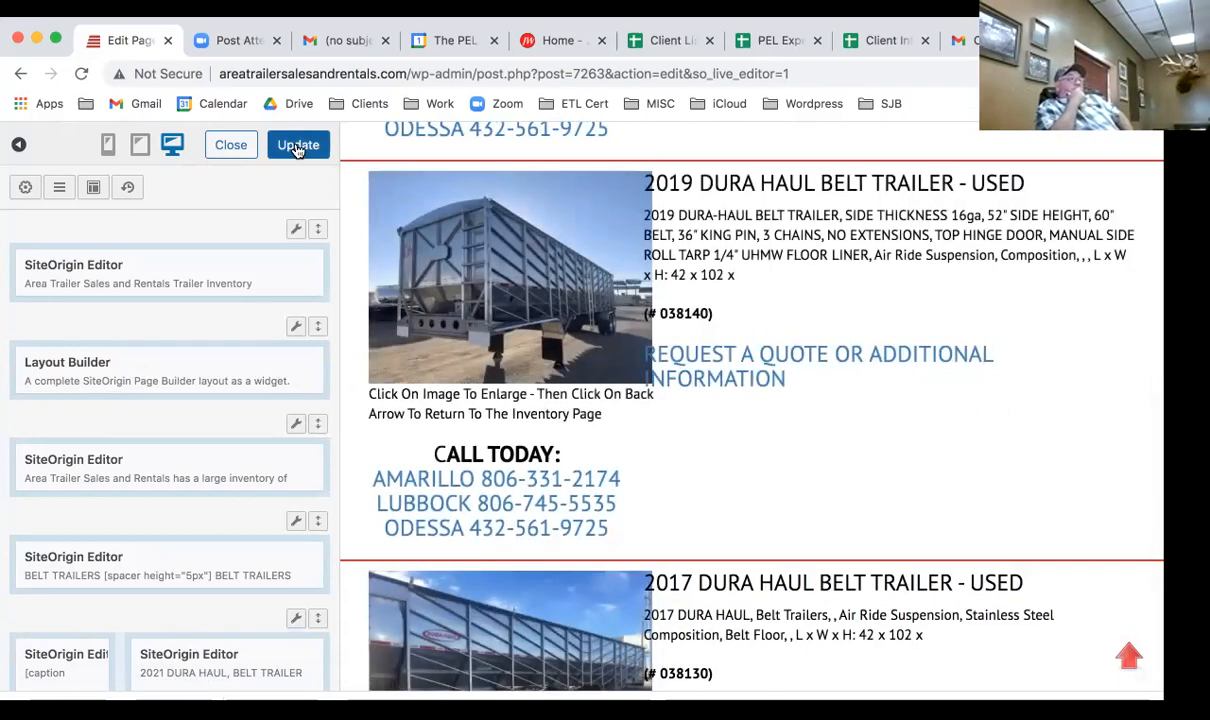
{"action": "left_click", "coordinate": [297, 146]}
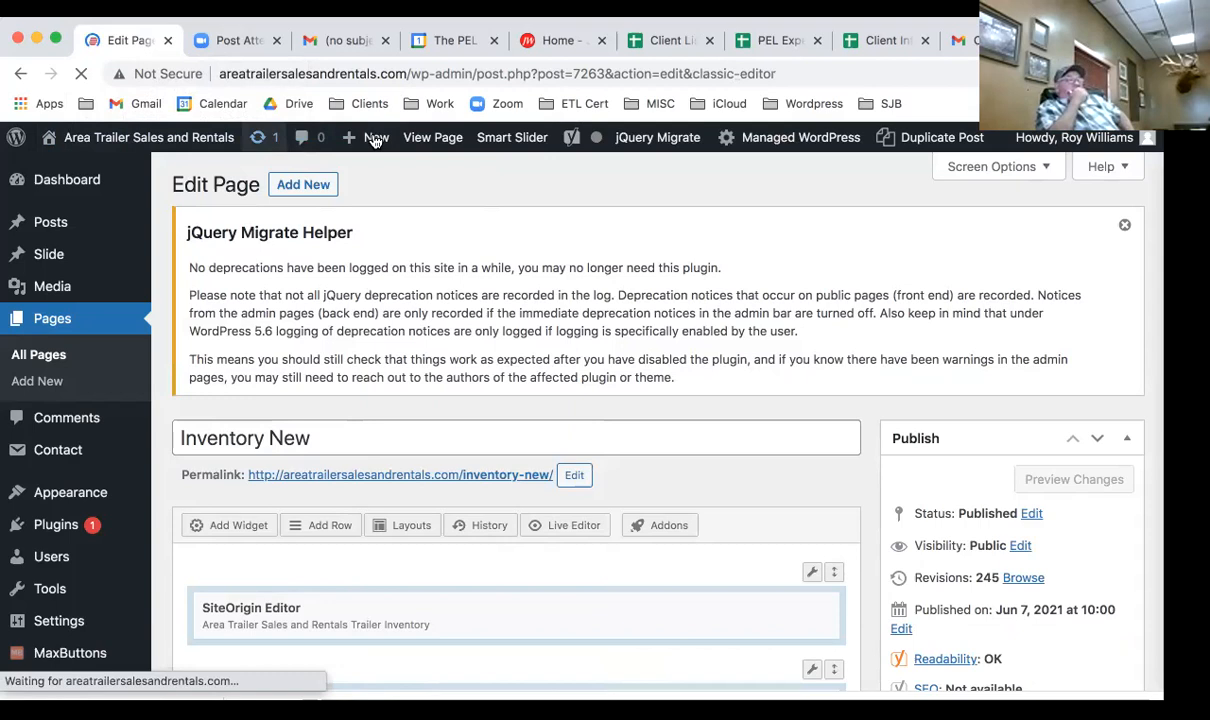
View the published inventory page and check the 2019 DURA HAUL belt trailer listing (# 038140) and its photo.
{"action": "mouse_move", "coordinate": [376, 140]}
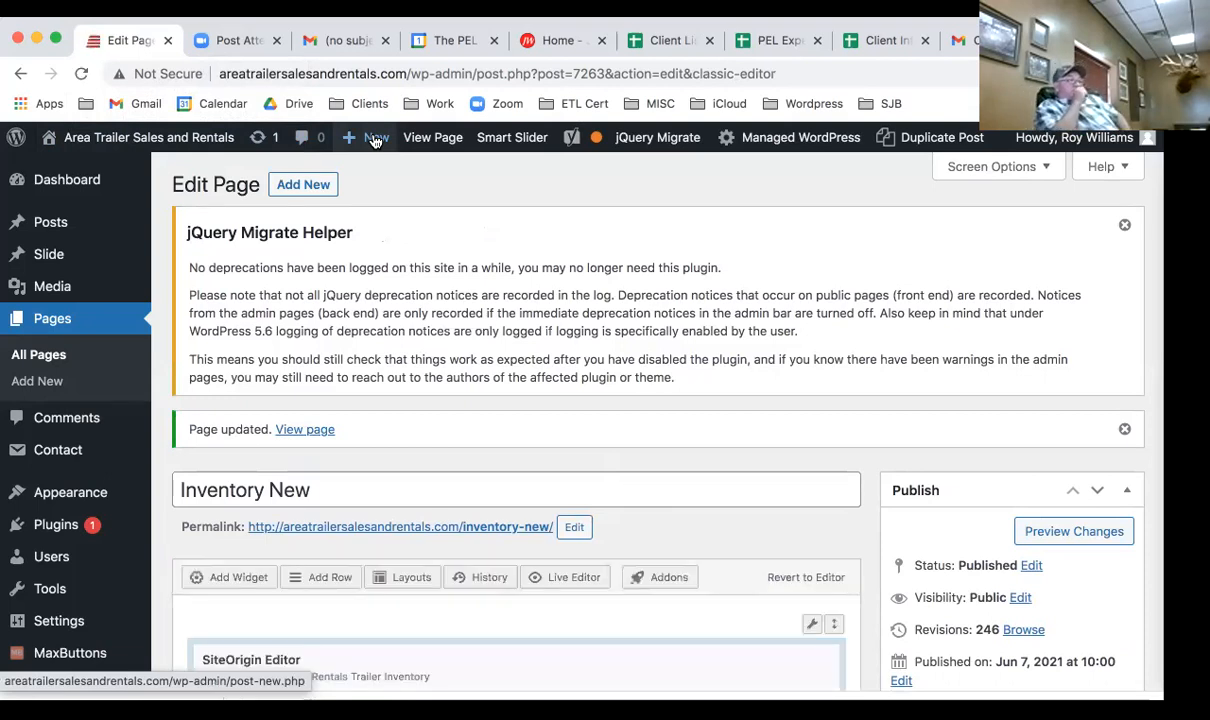
{"action": "left_click", "coordinate": [435, 140]}
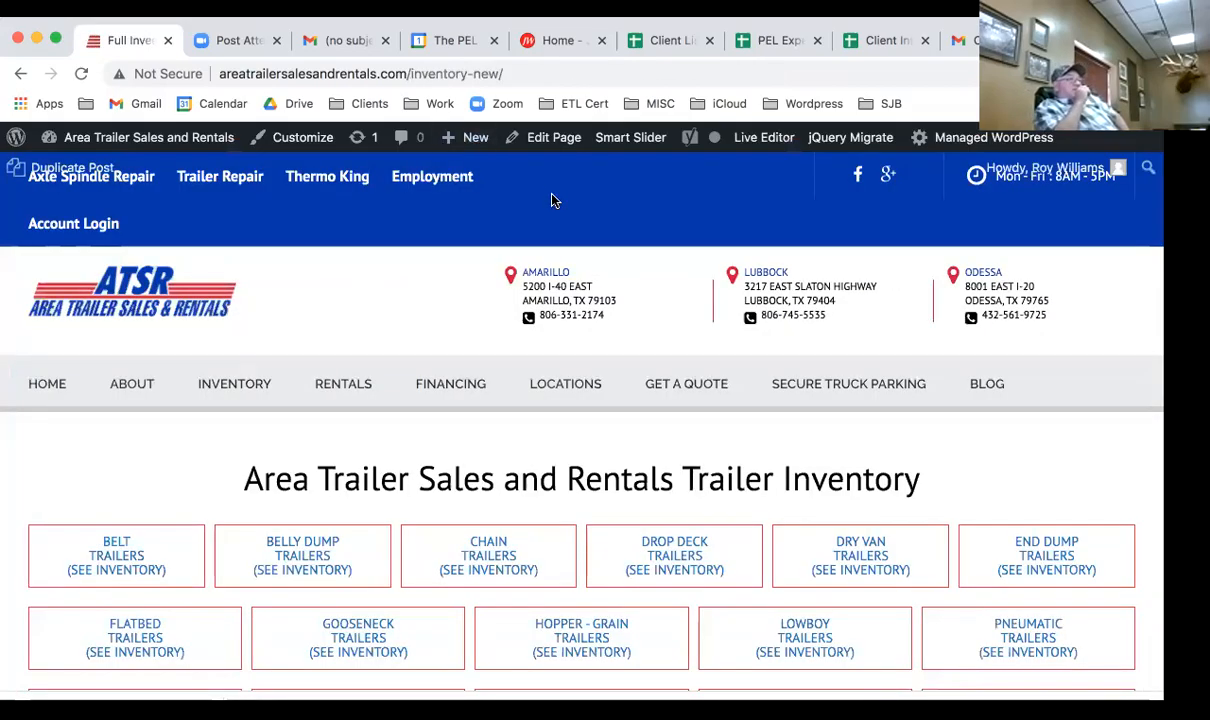
{"action": "scroll", "coordinate": [552, 198], "scroll_direction": "down", "scroll_amount": 3}
{"action": "scroll", "coordinate": [552, 198], "scroll_direction": "down", "scroll_amount": 10}
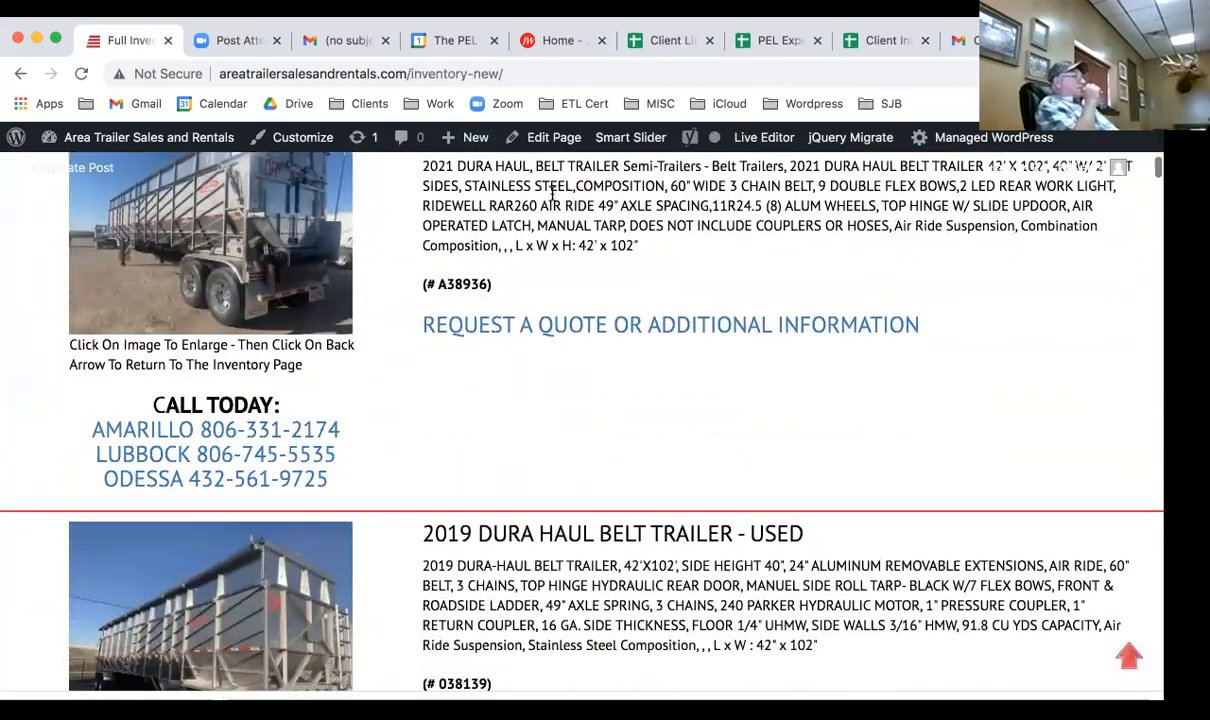
{"action": "scroll", "coordinate": [552, 194], "scroll_direction": "down", "scroll_amount": 10}
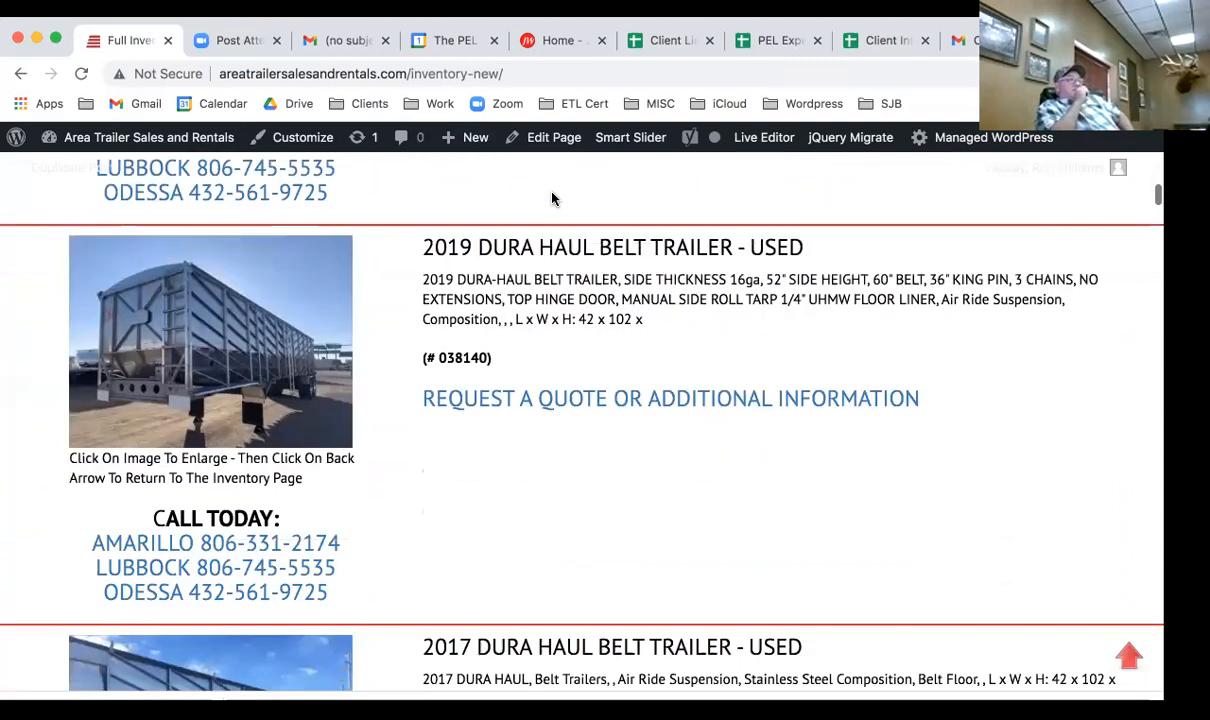
{"action": "scroll", "coordinate": [552, 196], "scroll_direction": "up", "scroll_amount": 2}
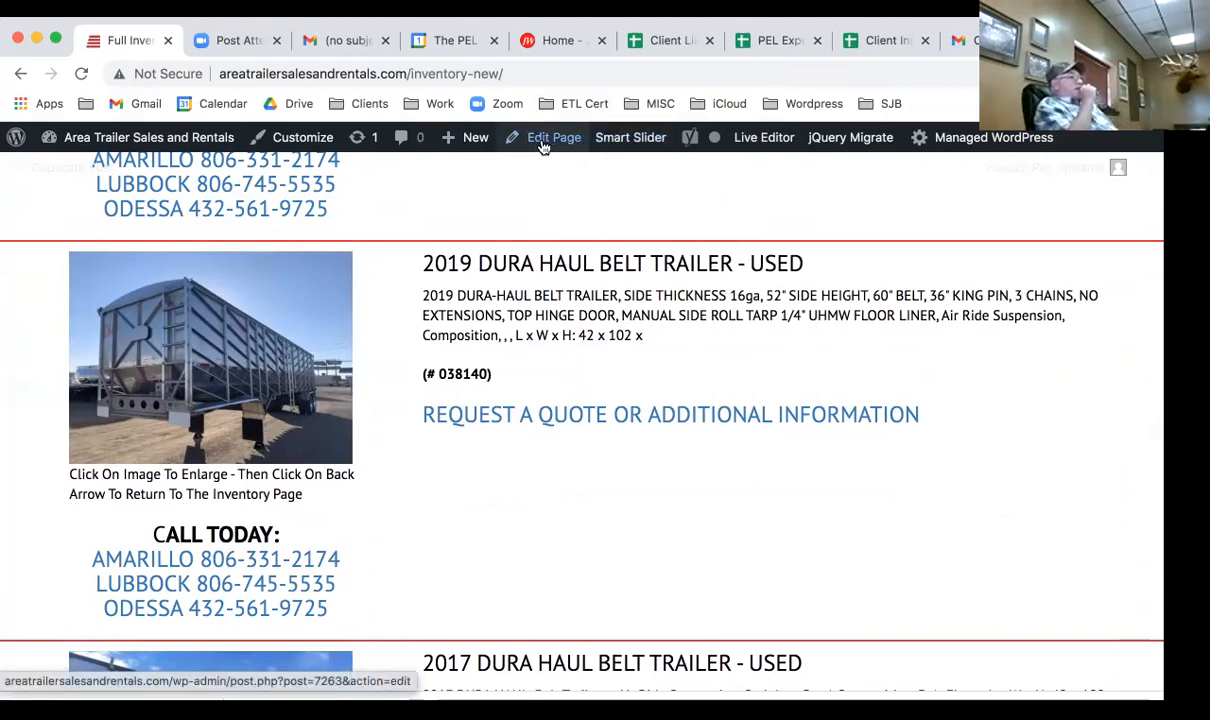
Open the Inventory New page for editing and review its widget rows from Belt Trailers through Flatbed Trailers.
{"action": "left_click", "coordinate": [543, 146]}
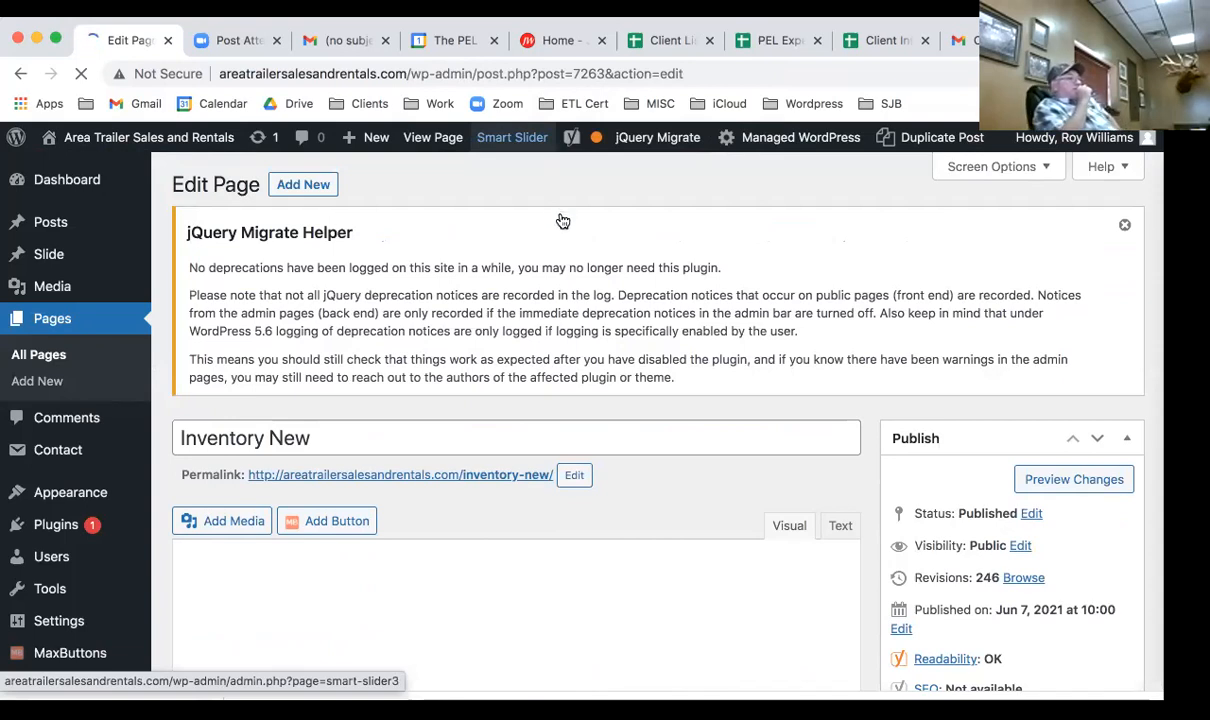
{"action": "scroll", "coordinate": [563, 220], "scroll_direction": "down", "scroll_amount": 5}
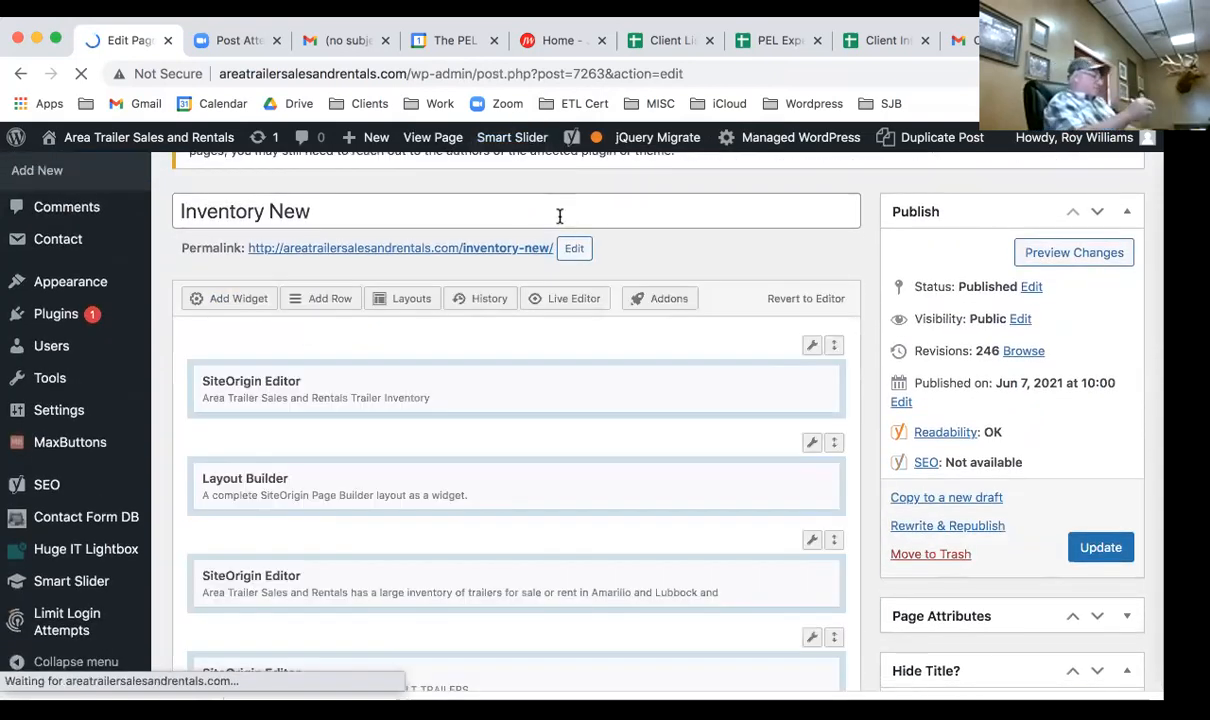
{"action": "scroll", "coordinate": [561, 212], "scroll_direction": "down", "scroll_amount": 6}
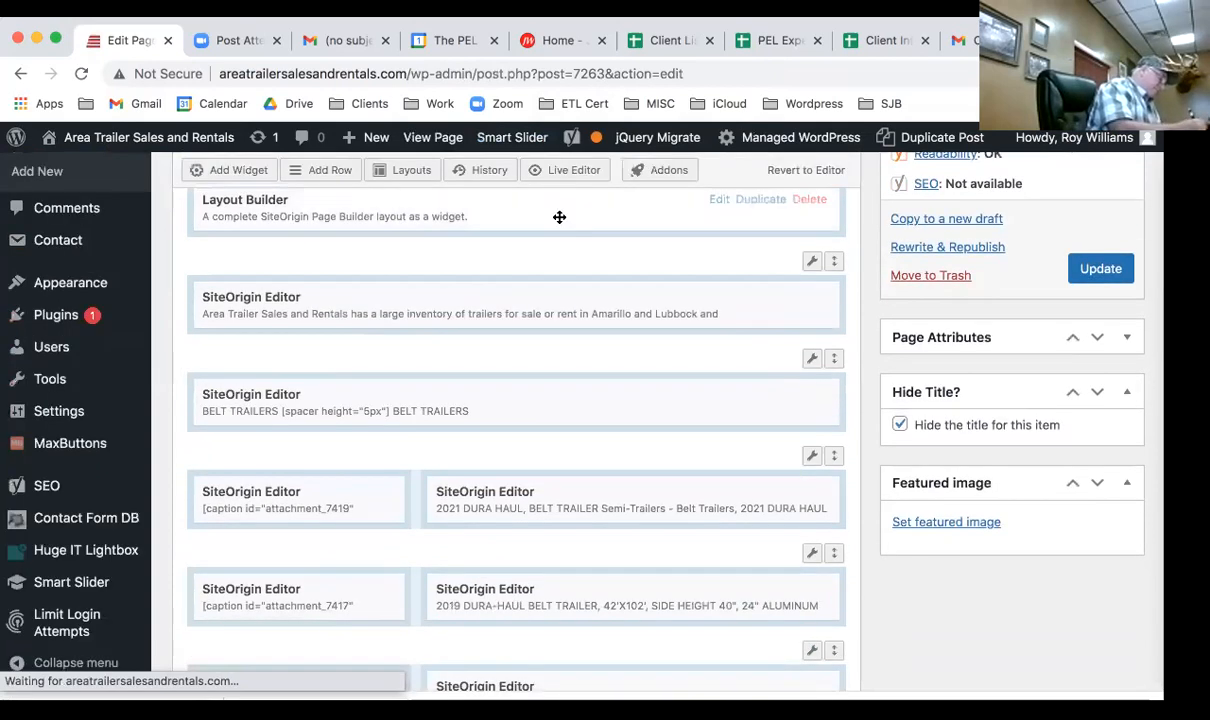
{"action": "scroll", "coordinate": [560, 222], "scroll_direction": "down", "scroll_amount": 5}
{"action": "scroll", "coordinate": [559, 222], "scroll_direction": "down", "scroll_amount": 6}
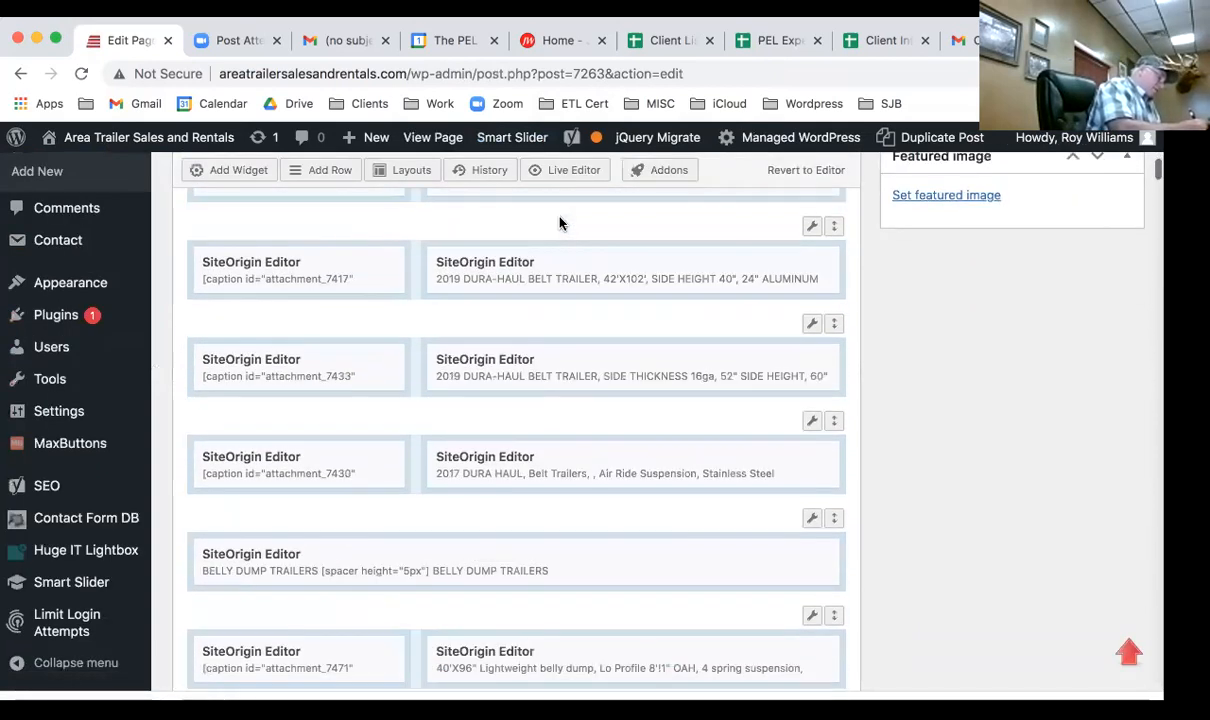
{"action": "scroll", "coordinate": [559, 217], "scroll_direction": "down", "scroll_amount": 8}
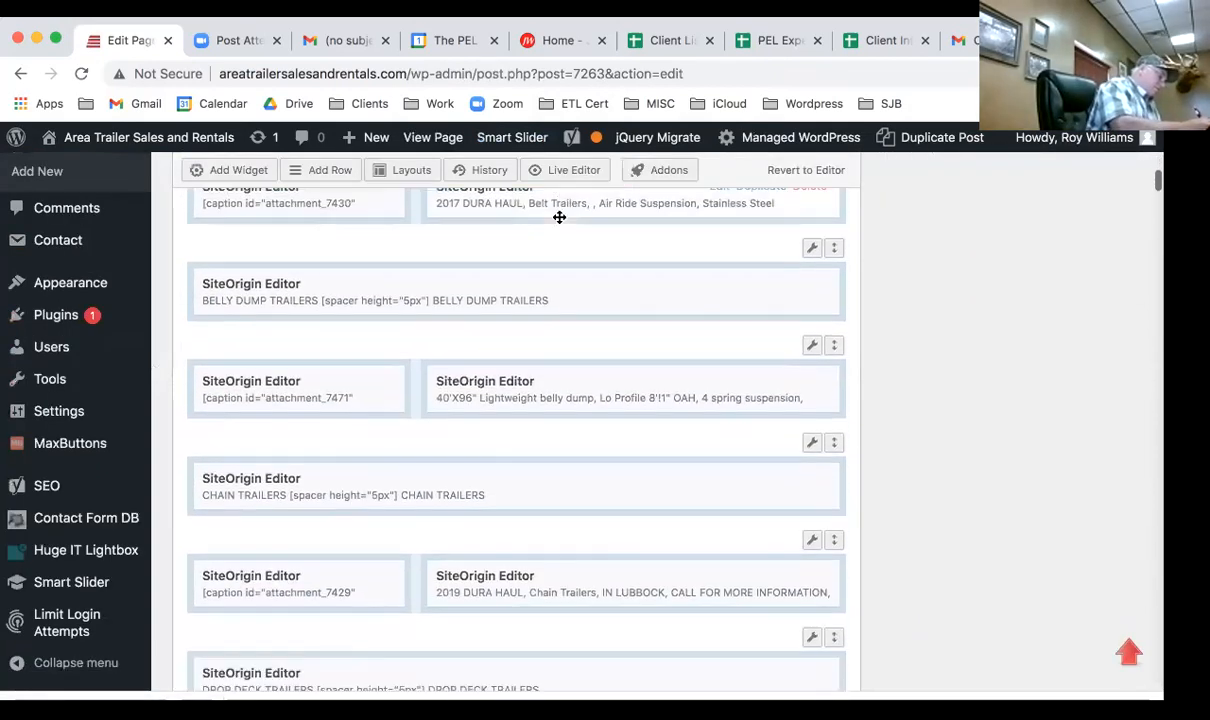
{"action": "scroll", "coordinate": [559, 222], "scroll_direction": "down", "scroll_amount": 8}
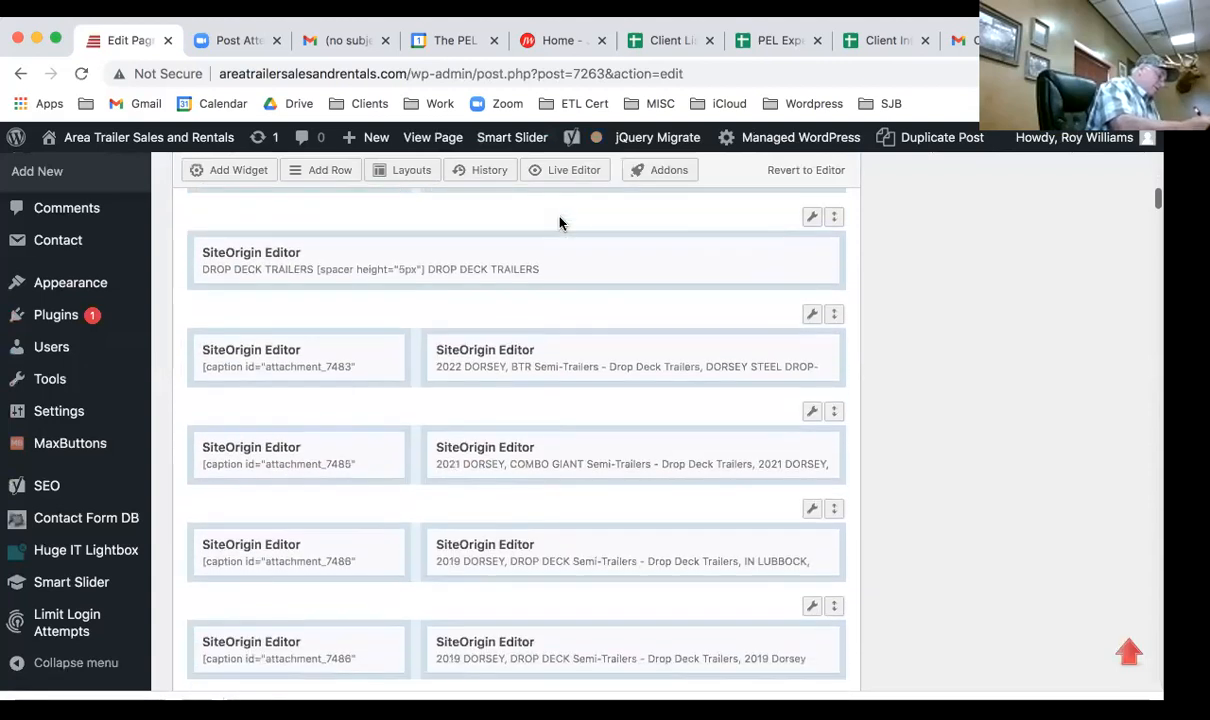
{"action": "scroll", "coordinate": [559, 217], "scroll_direction": "down", "scroll_amount": 6}
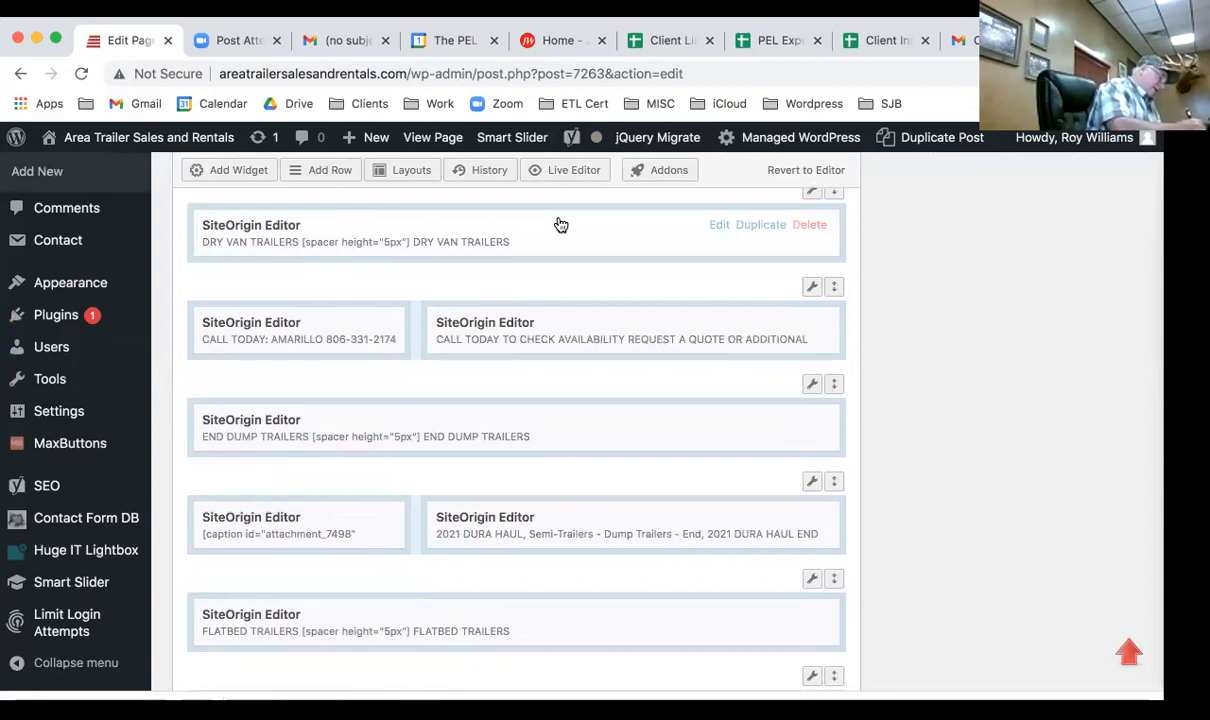
{"action": "scroll", "coordinate": [560, 224], "scroll_direction": "down", "scroll_amount": 3}
{"action": "scroll", "coordinate": [559, 222], "scroll_direction": "down", "scroll_amount": 2}
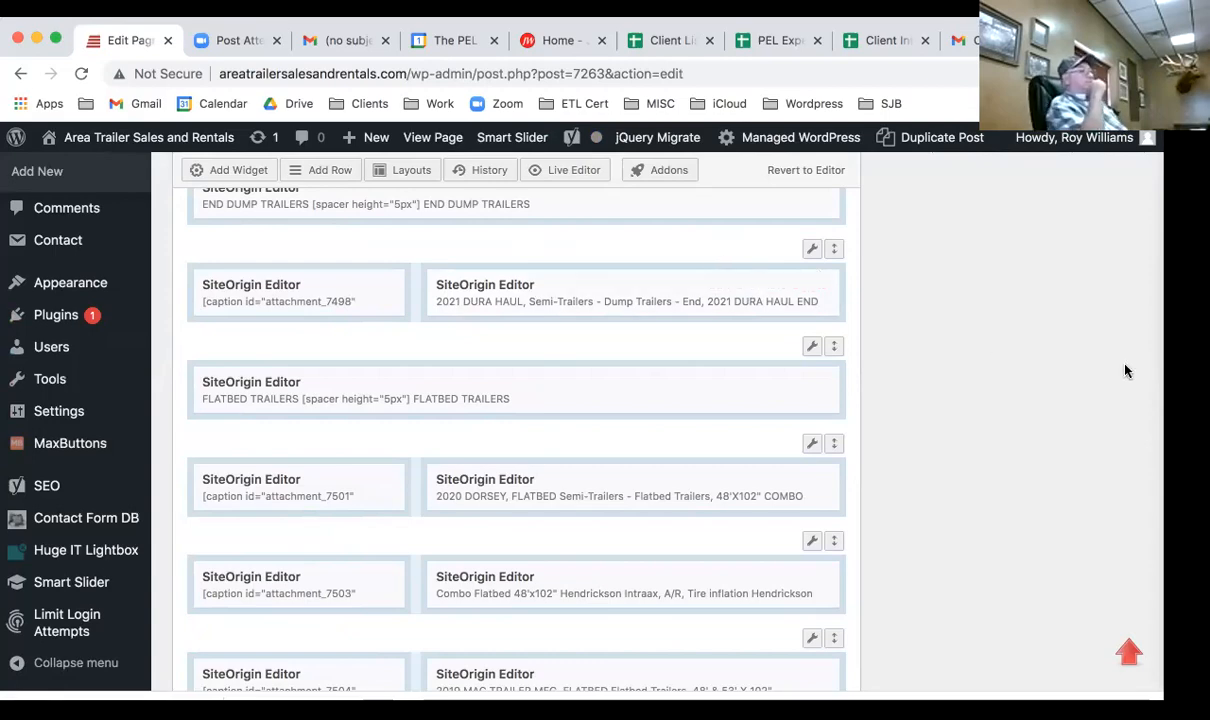
Update the Inventory New page with its rows as they are.
{"action": "scroll", "coordinate": [1048, 368], "scroll_direction": "up", "scroll_amount": 10}
{"action": "scroll", "coordinate": [1125, 360], "scroll_direction": "up", "scroll_amount": 15}
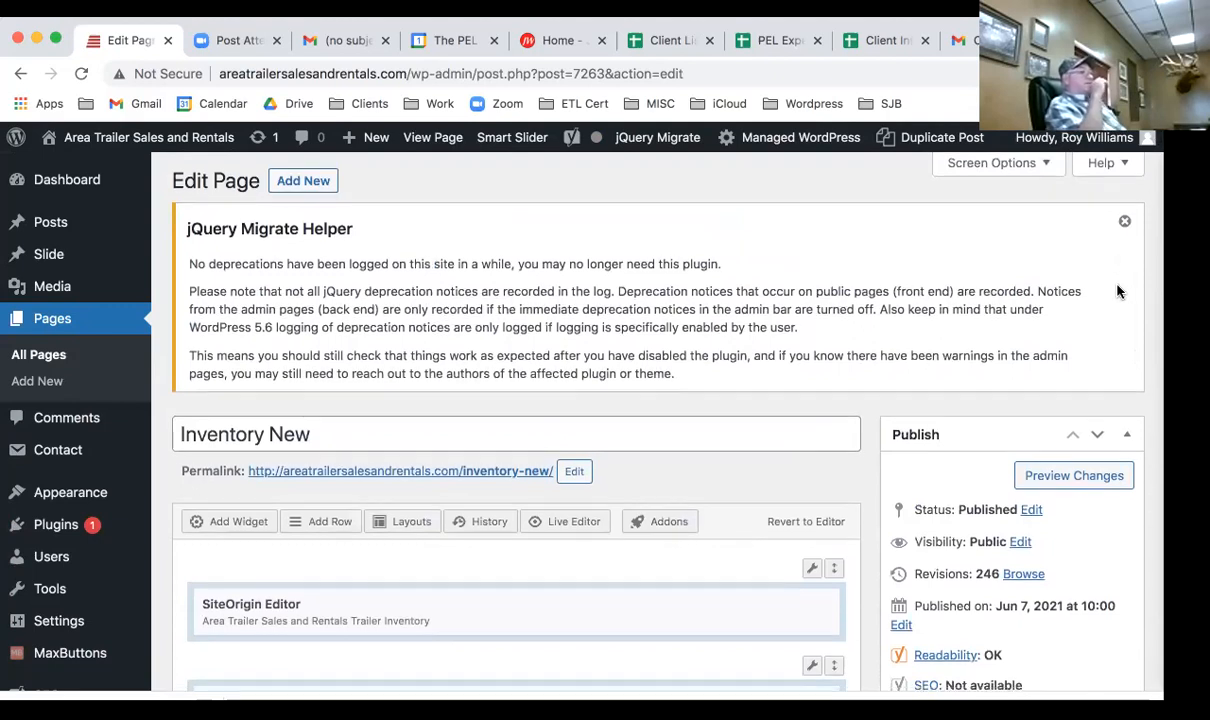
{"action": "scroll", "coordinate": [1115, 288], "scroll_direction": "down", "scroll_amount": 6}
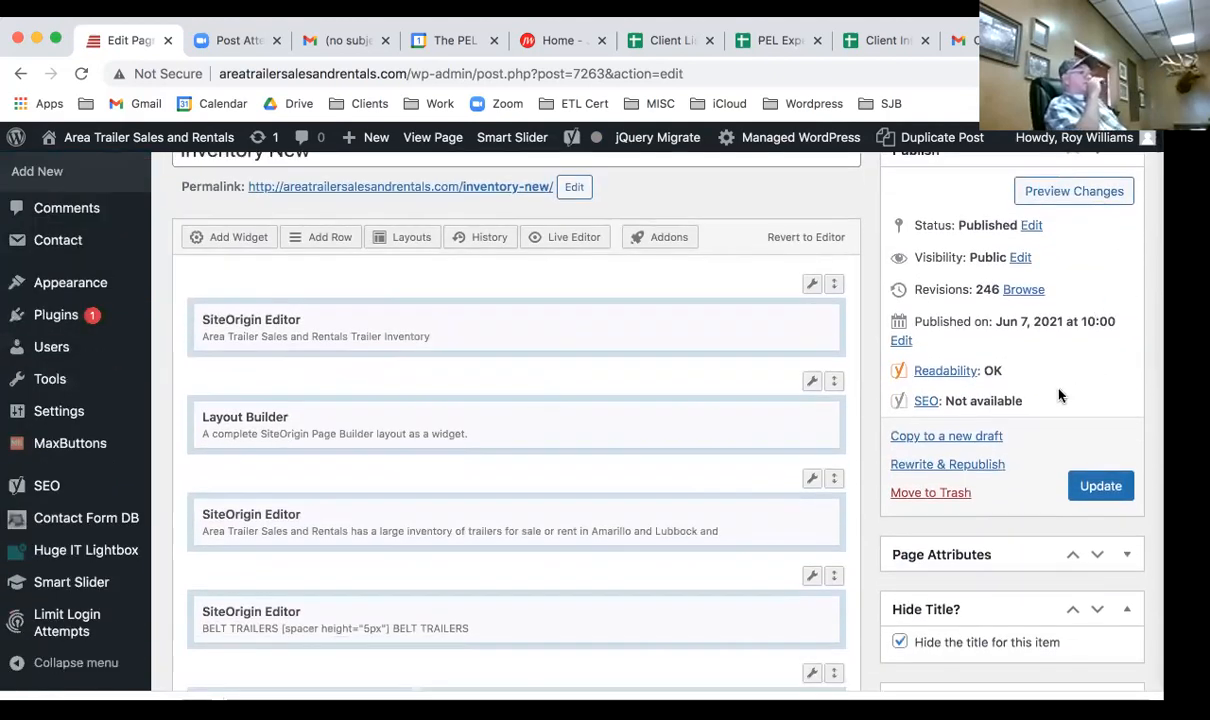
{"action": "left_click", "coordinate": [1106, 491]}
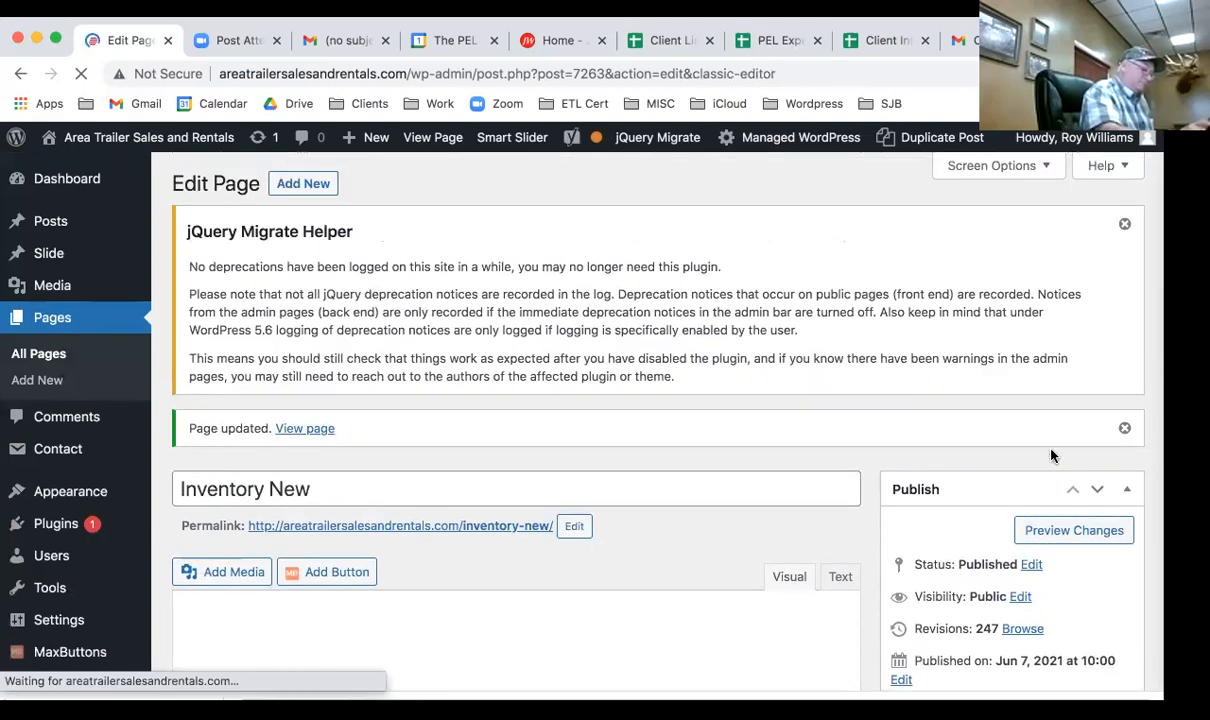
View the published inventory page and look over its category links and the start of the Belt Trailers section.
{"action": "left_click", "coordinate": [435, 146]}
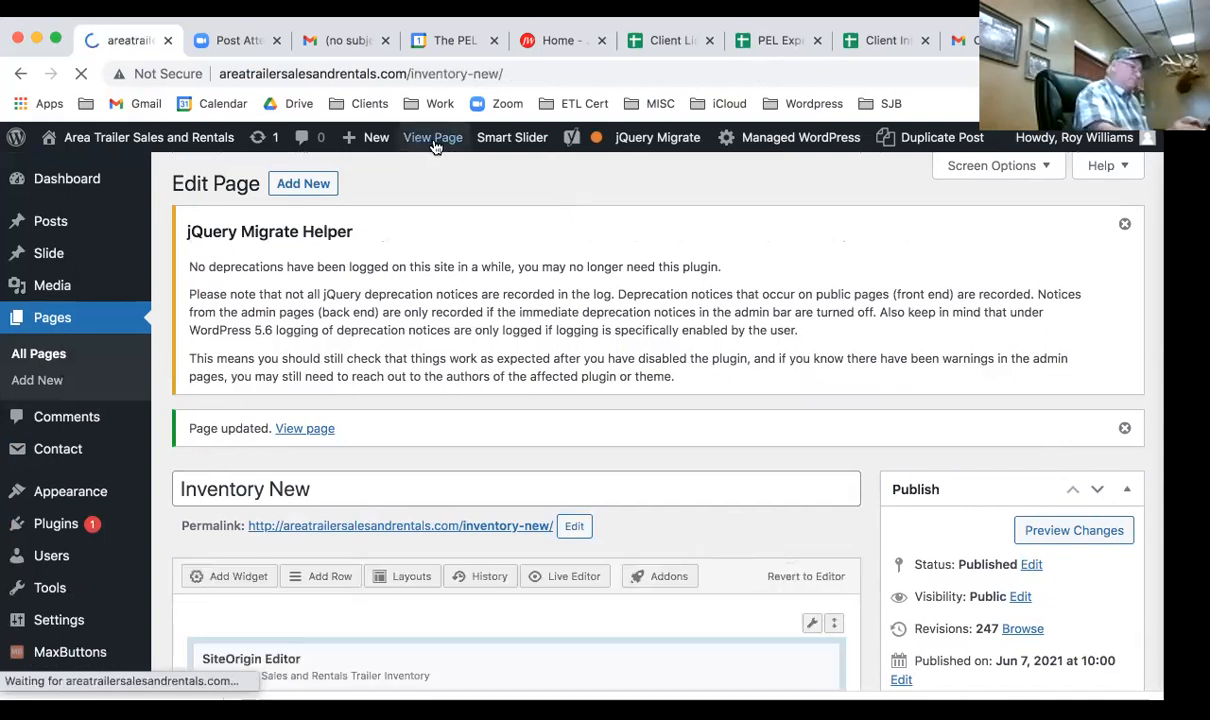
{"action": "scroll", "coordinate": [707, 281], "scroll_direction": "down", "scroll_amount": 3}
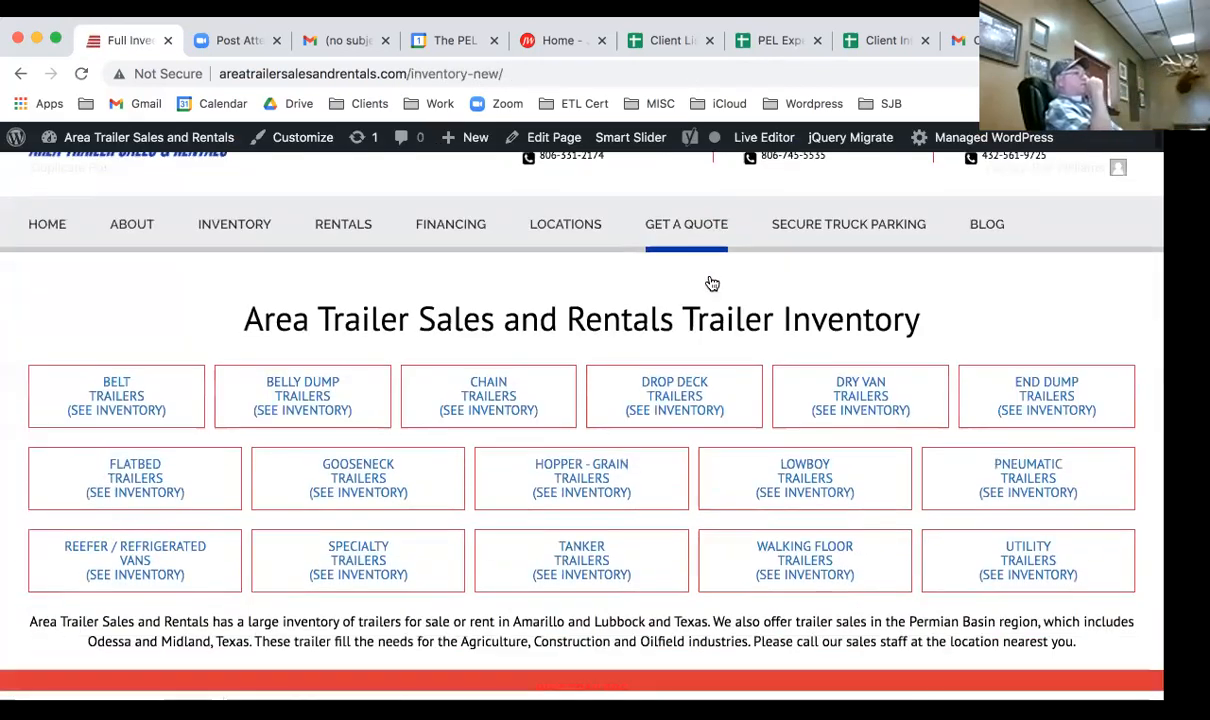
{"action": "scroll", "coordinate": [708, 281], "scroll_direction": "down", "scroll_amount": 2}
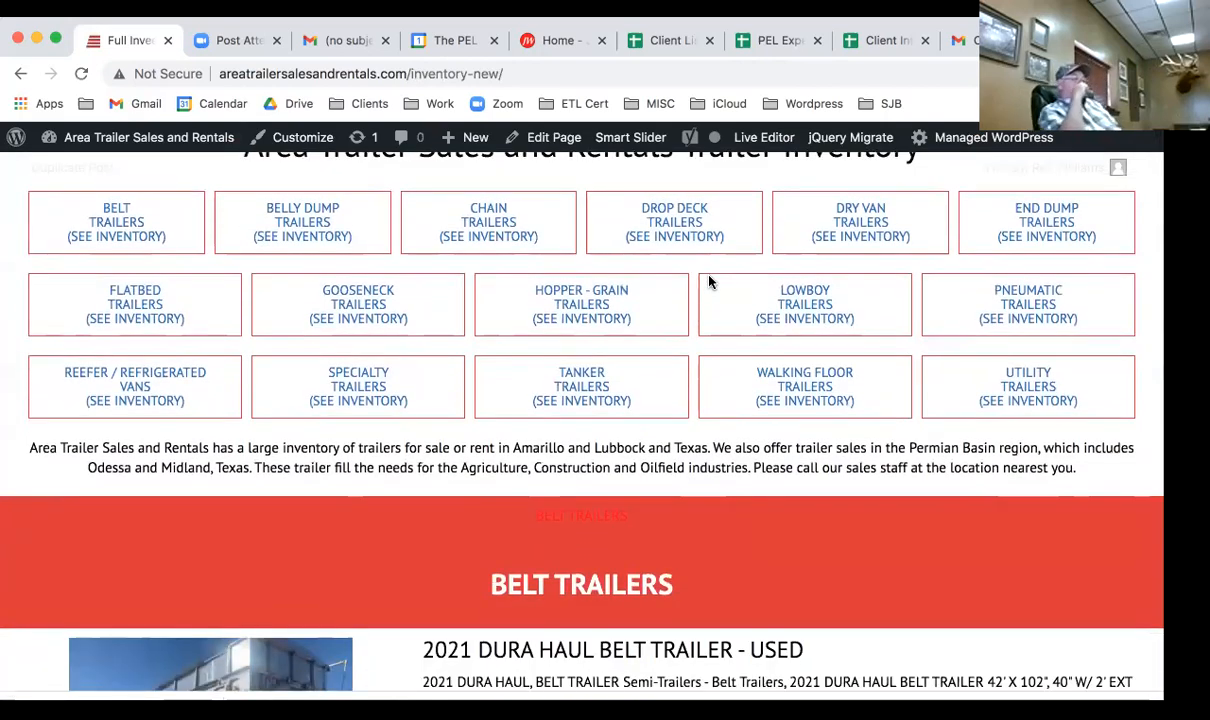
{"action": "scroll", "coordinate": [708, 281], "scroll_direction": "down", "scroll_amount": 2}
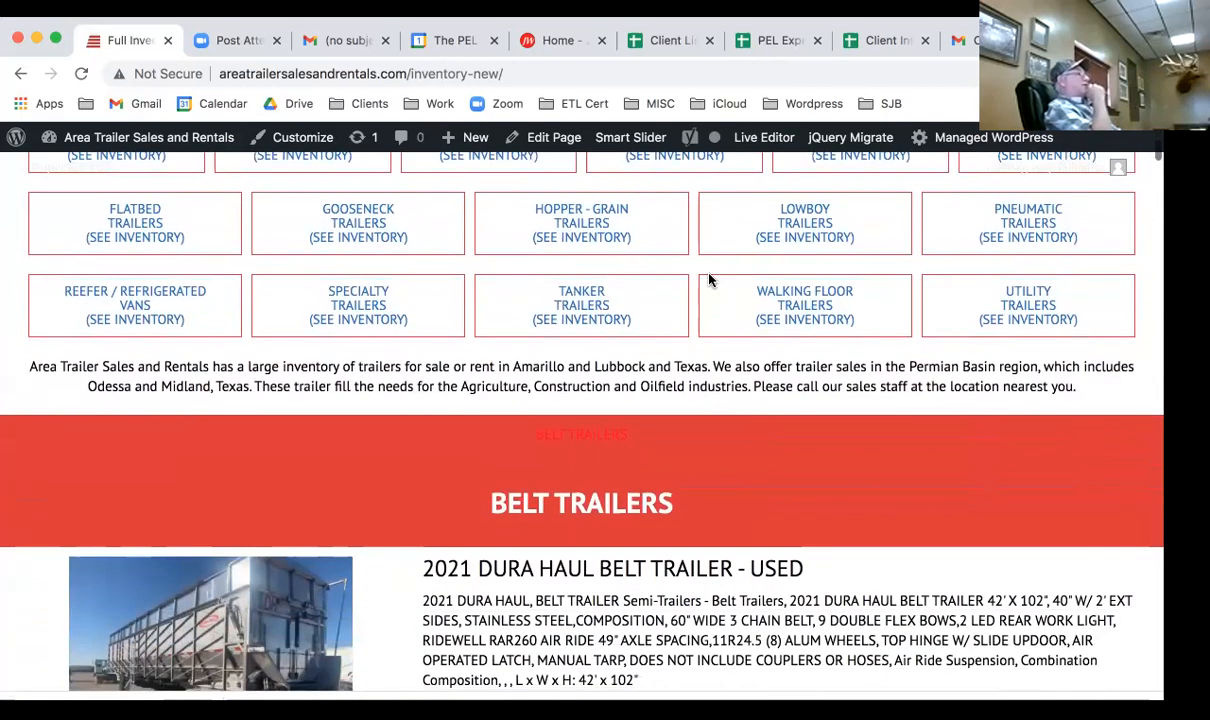
{"action": "scroll", "coordinate": [708, 281], "scroll_direction": "up", "scroll_amount": 8}
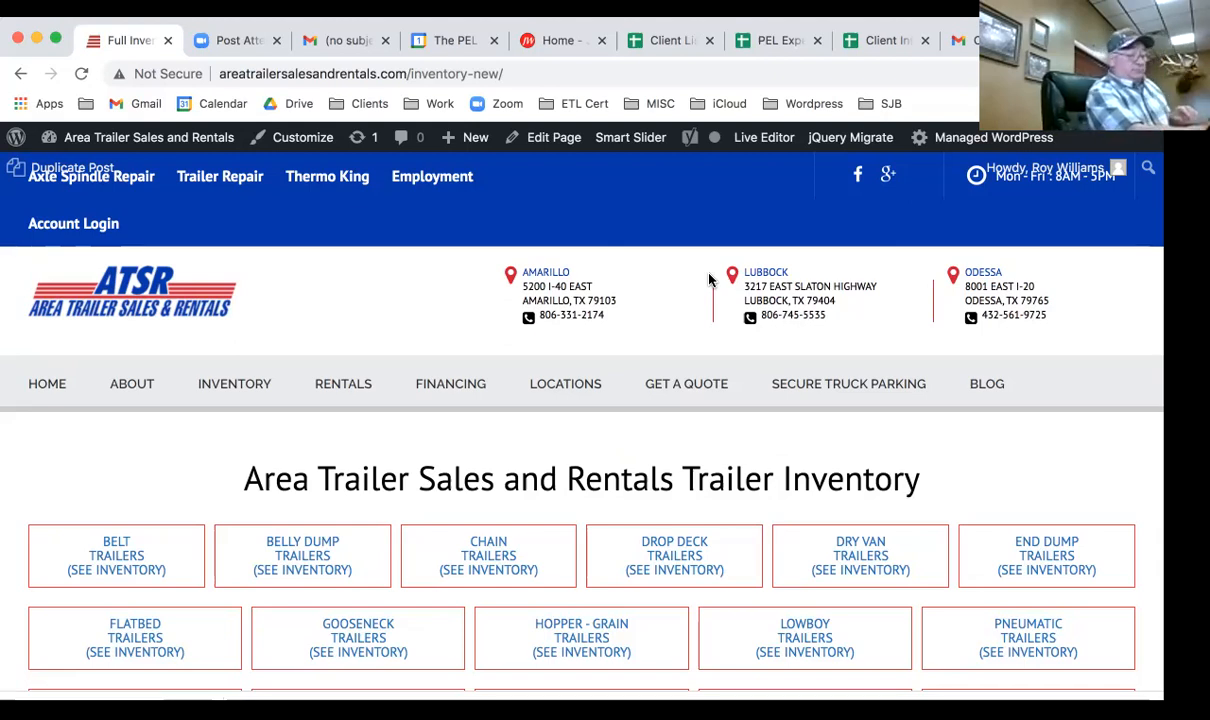
Open the site's current Inventory page from the website navigation and examine its trailer listings.
{"action": "left_click", "coordinate": [244, 390]}
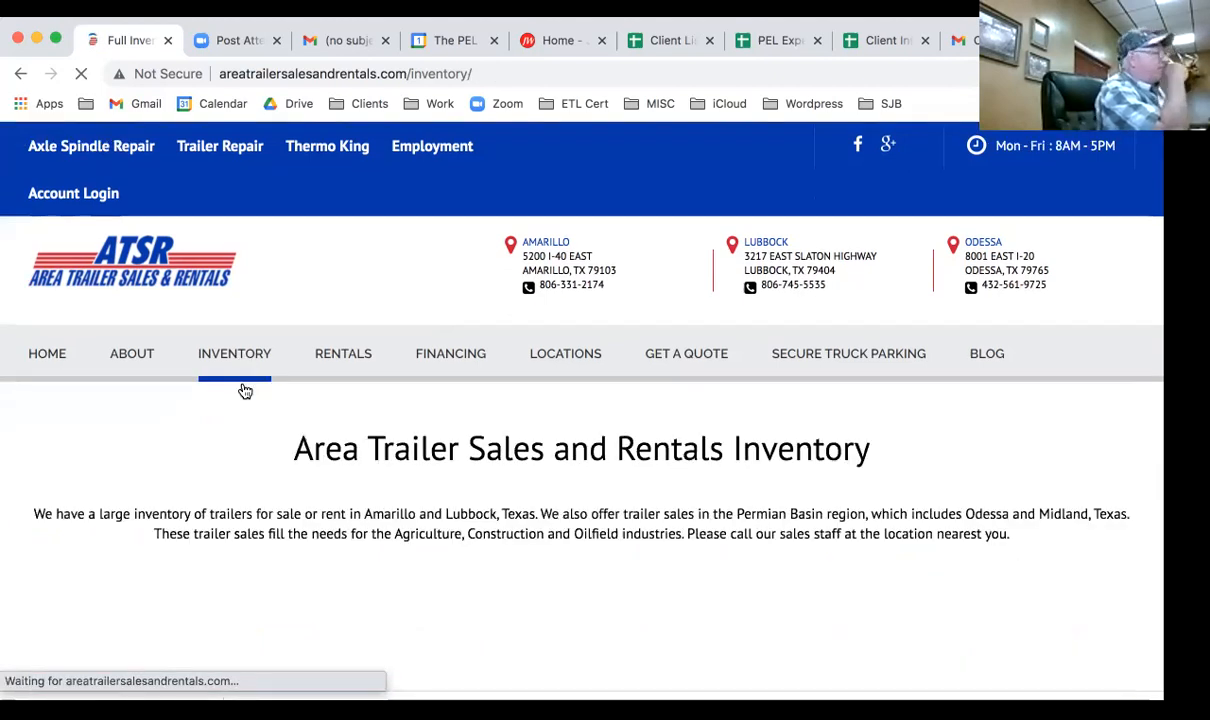
{"action": "scroll", "coordinate": [363, 399], "scroll_direction": "down", "scroll_amount": 3}
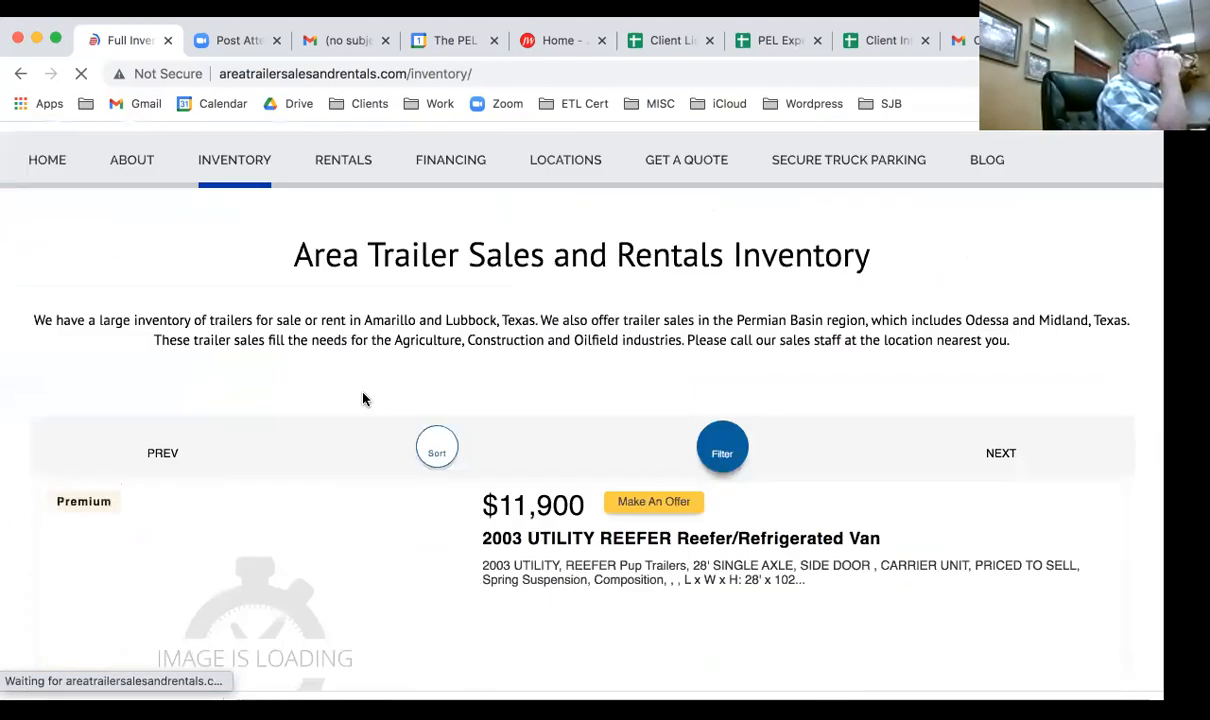
{"action": "scroll", "coordinate": [363, 399], "scroll_direction": "down", "scroll_amount": 5}
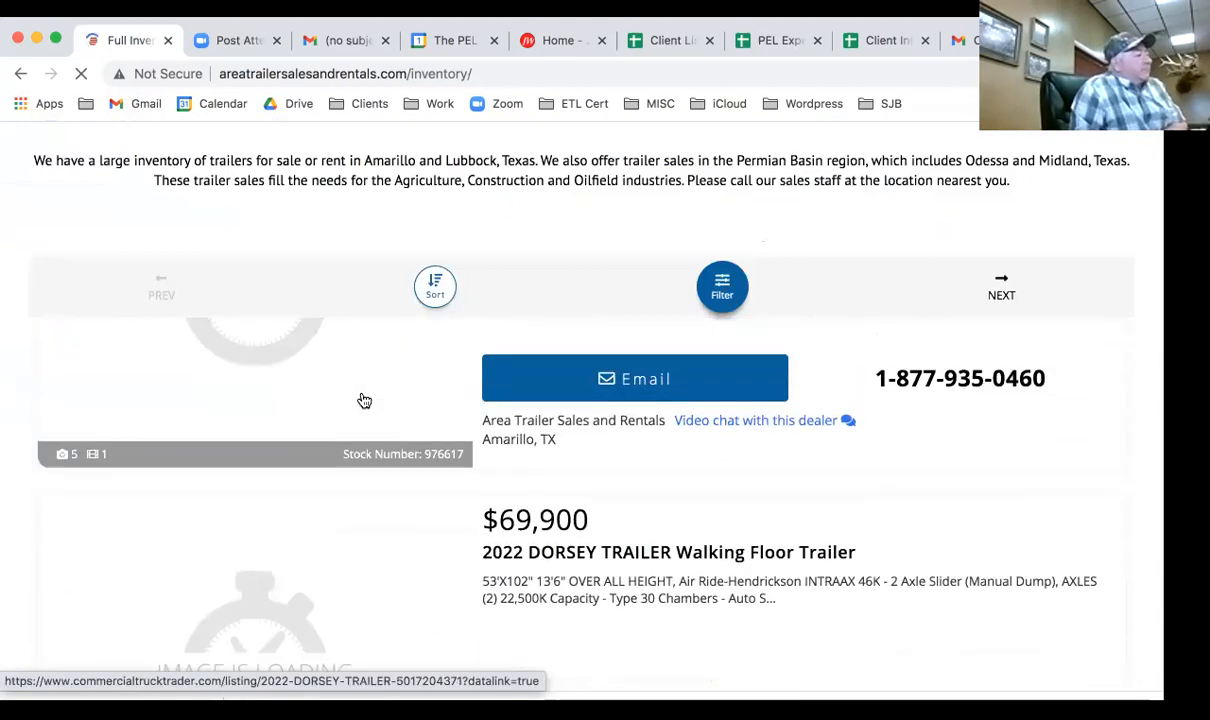
{"action": "scroll", "coordinate": [363, 399], "scroll_direction": "up", "scroll_amount": 5}
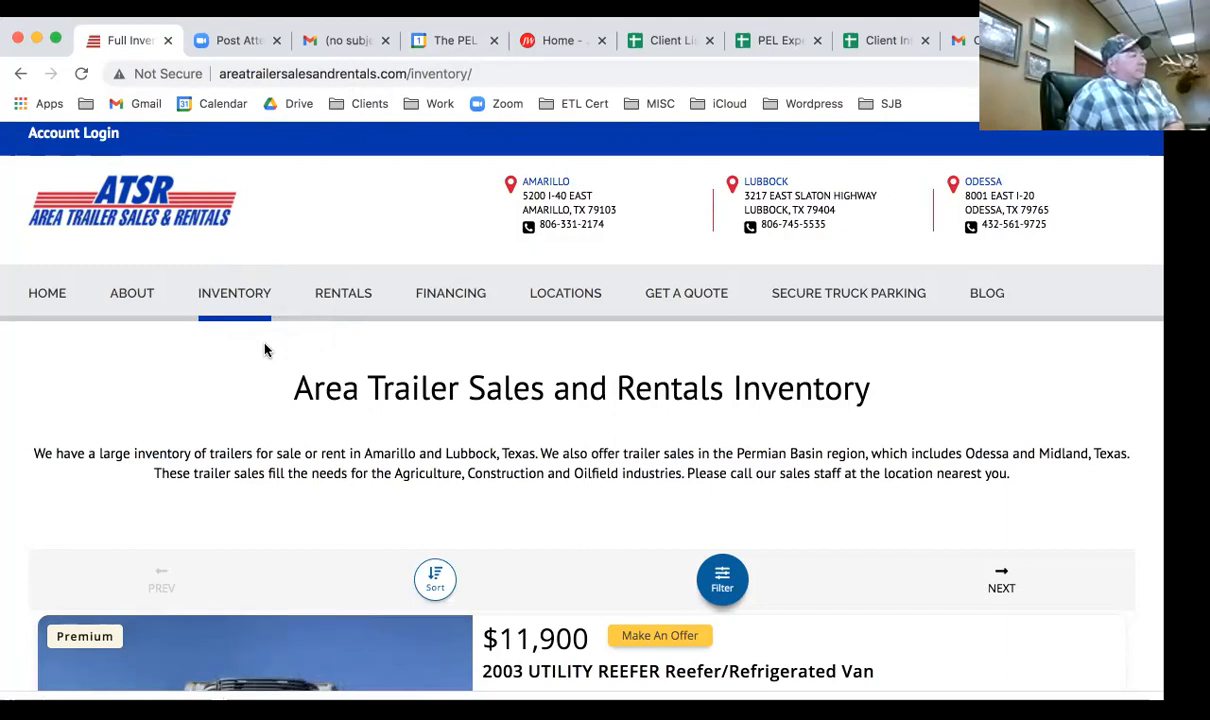
{"action": "scroll", "coordinate": [265, 349], "scroll_direction": "down", "scroll_amount": 2}
{"action": "scroll", "coordinate": [275, 324], "scroll_direction": "up", "scroll_amount": 3}
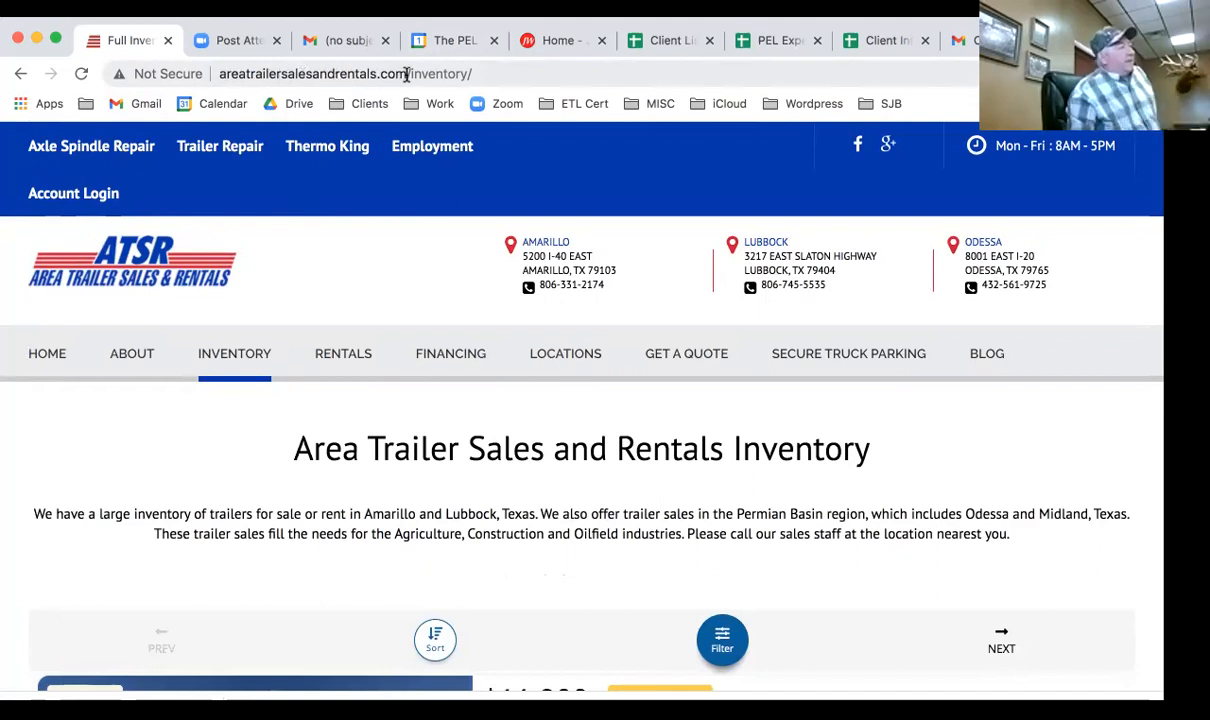
Change the page address to areatrailersalesandrentals.com/inventory-NEW/ and look over the new inventory page's trailer category links.
{"action": "left_click", "coordinate": [467, 74]}
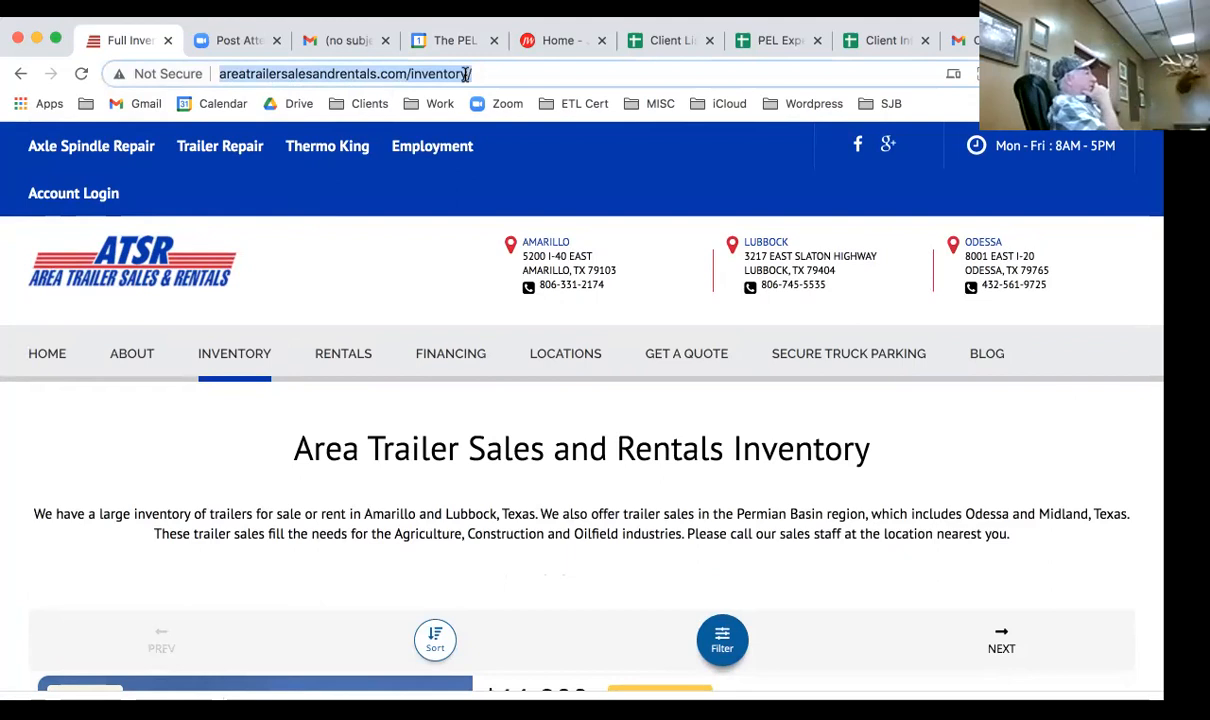
{"action": "left_click", "coordinate": [466, 74]}
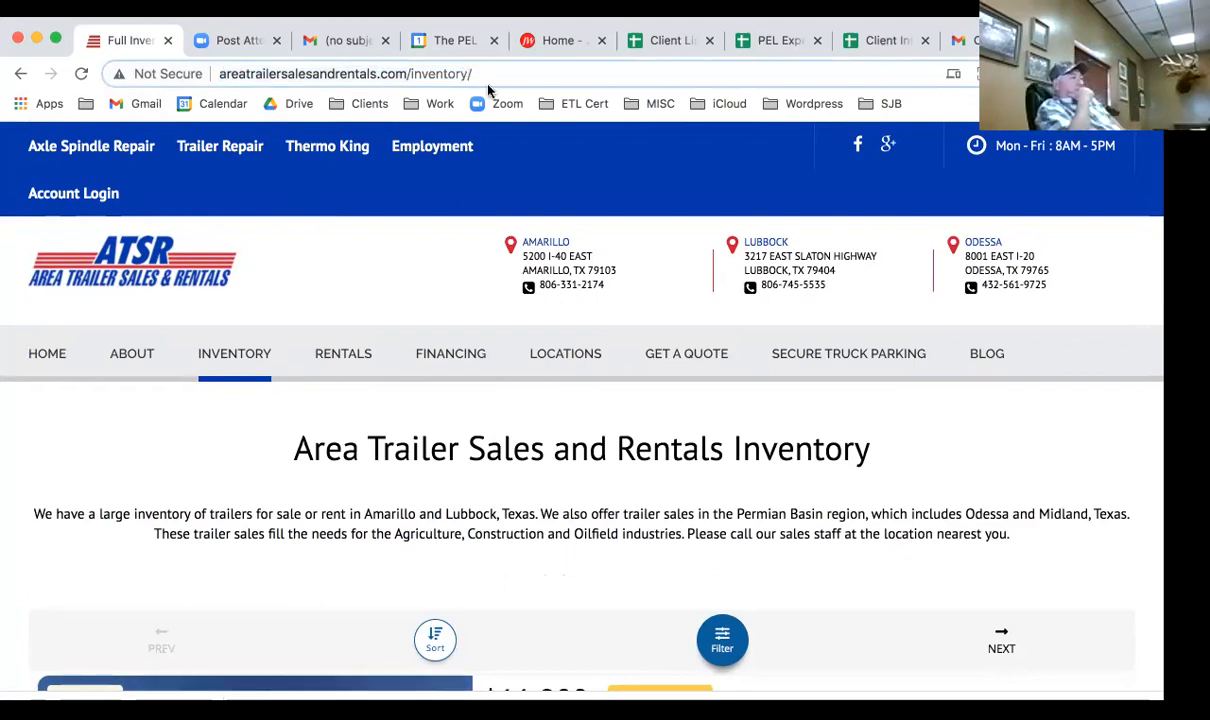
{"action": "key", "text": "Left"}
{"action": "type", "text": "-NEW"}
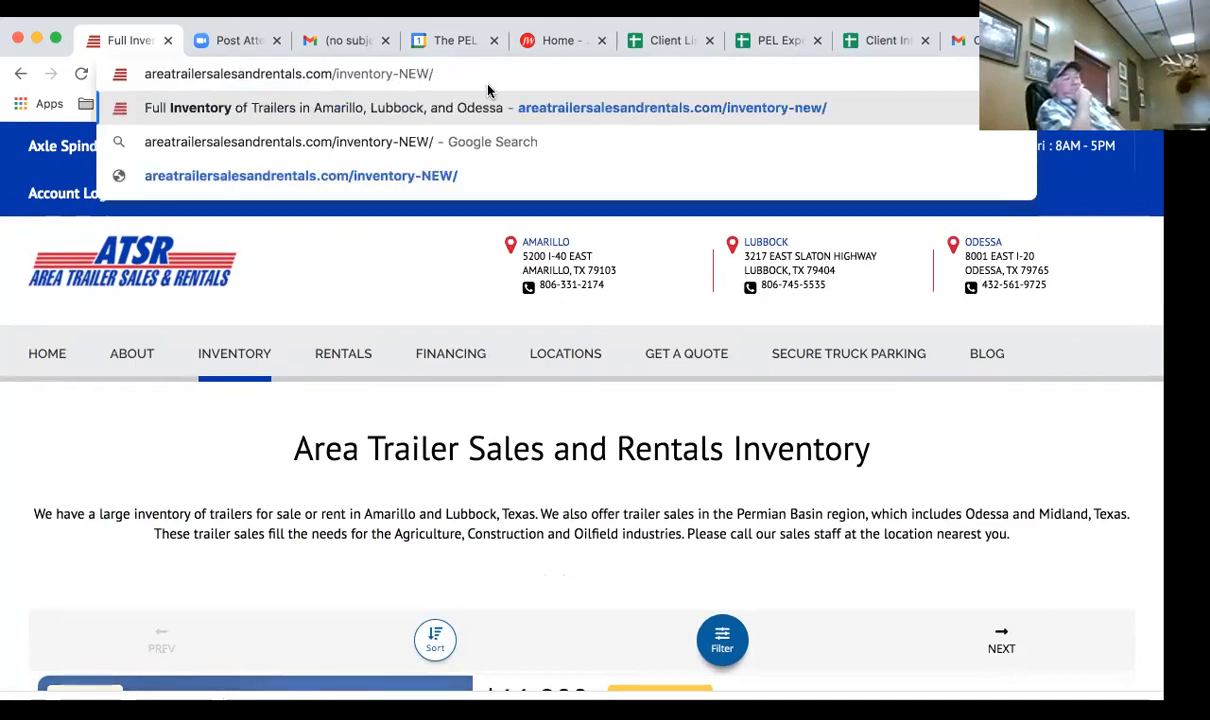
{"action": "key", "text": "Return"}
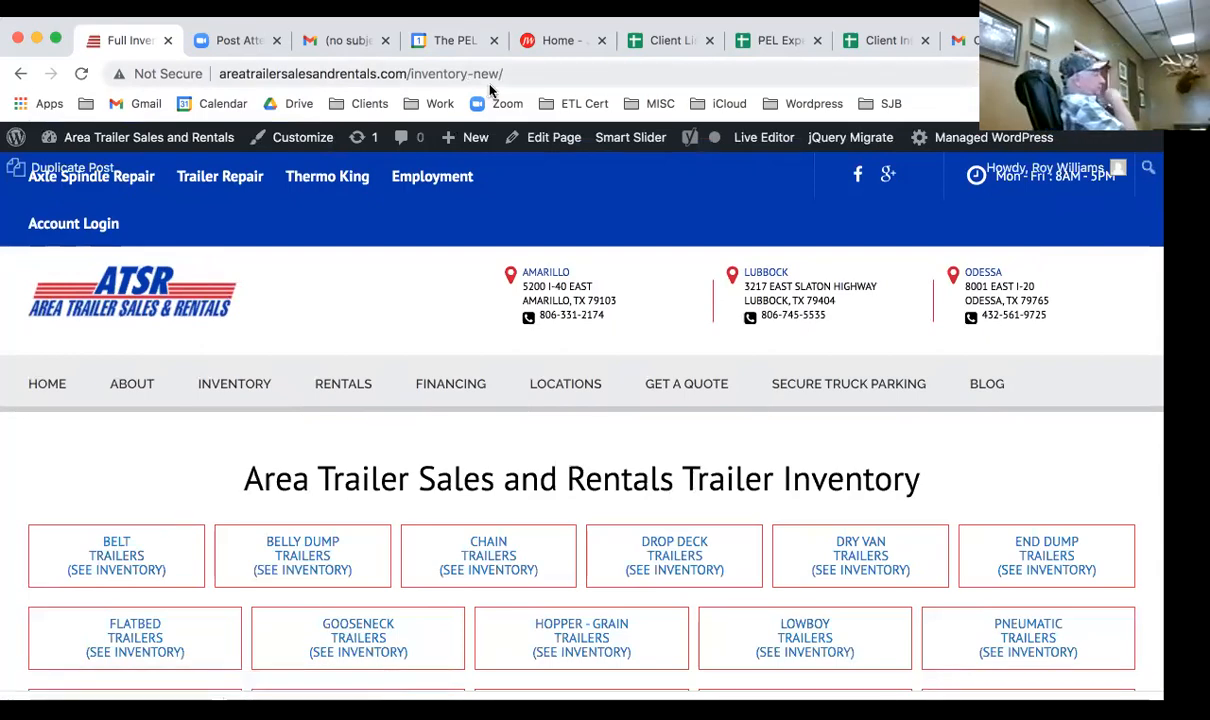
{"action": "scroll", "coordinate": [494, 152], "scroll_direction": "down", "scroll_amount": 5}
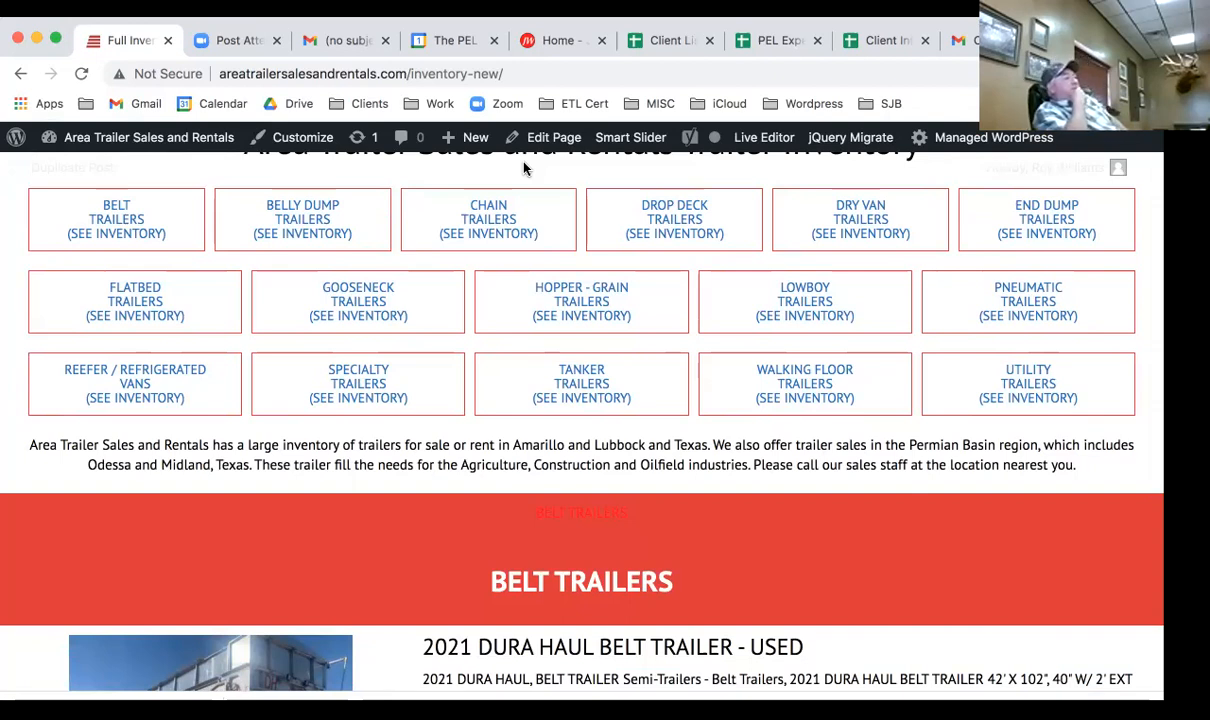
{"action": "scroll", "coordinate": [520, 165], "scroll_direction": "up", "scroll_amount": 2}
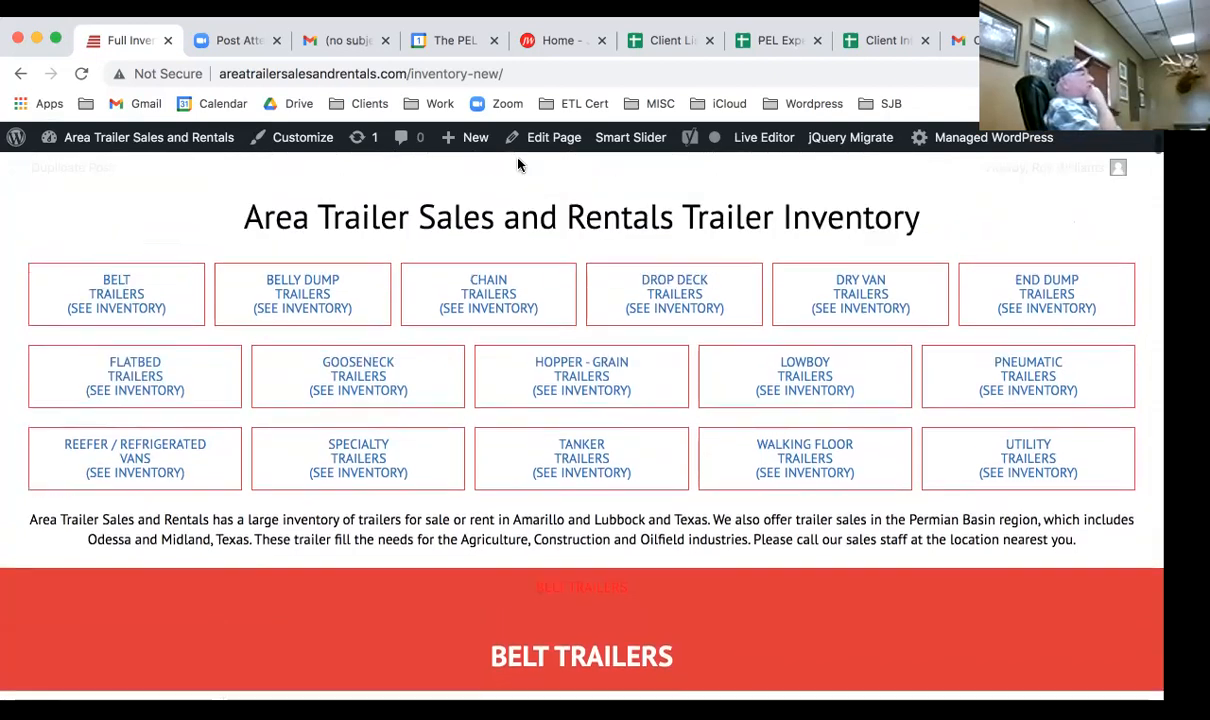
{"action": "scroll", "coordinate": [421, 163], "scroll_direction": "up", "scroll_amount": 5}
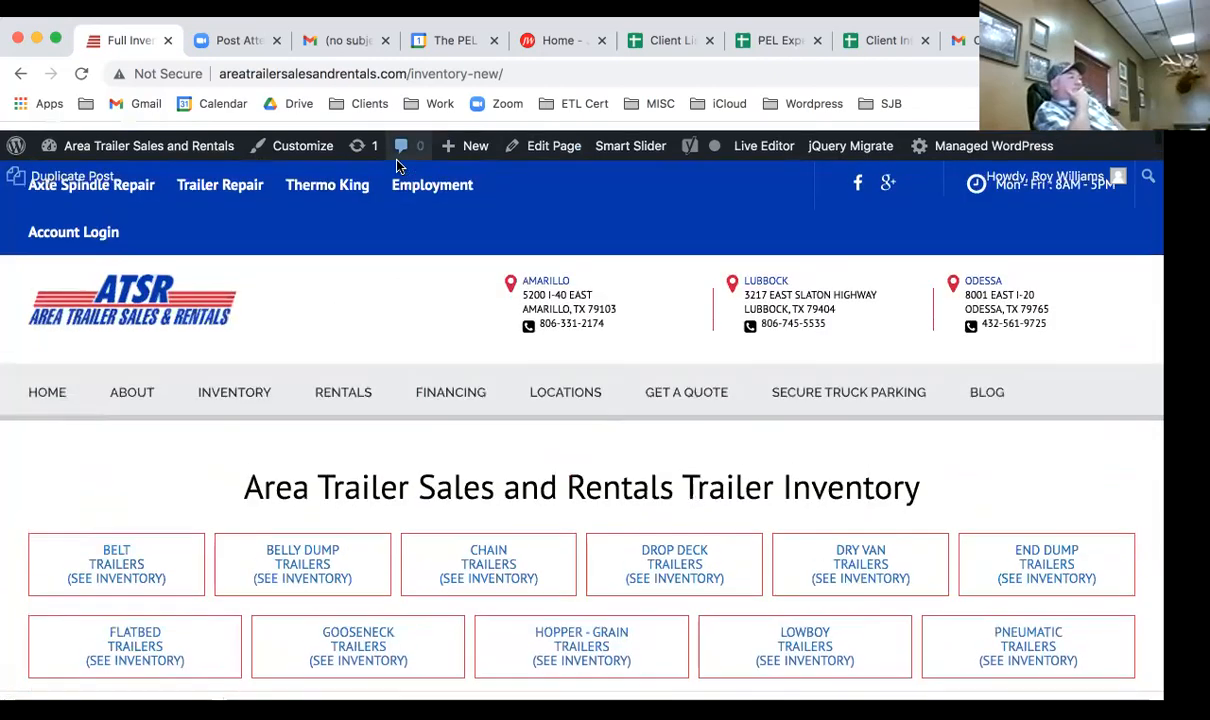